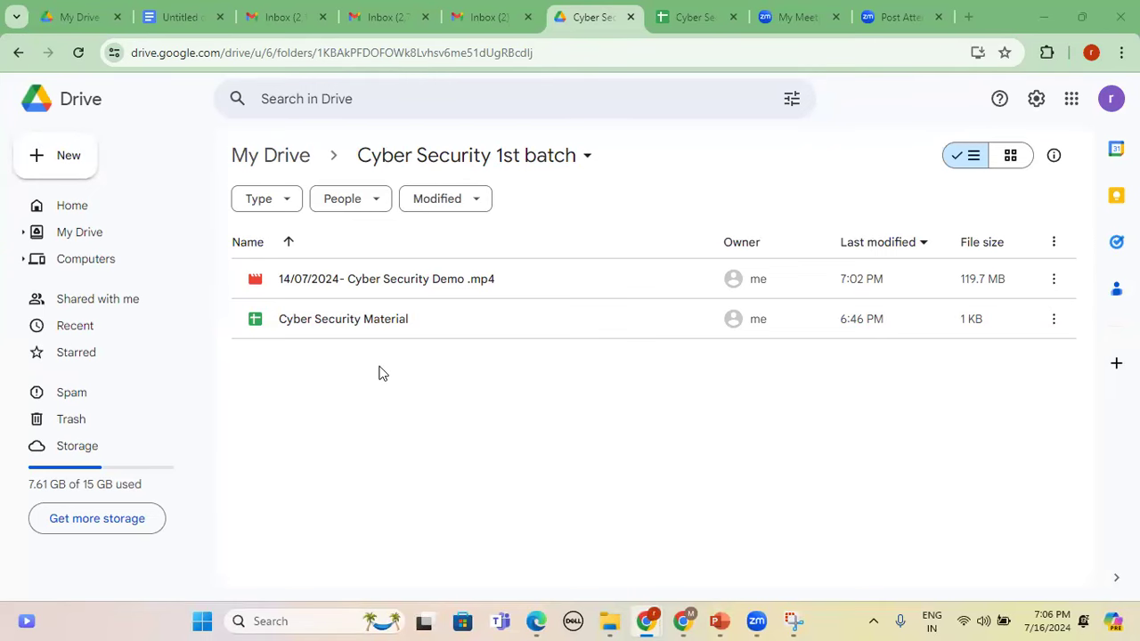
Switch to the Cyber Security Material spreadsheet and enter the heading "Networkign concepts" in cell C3.
click(701, 13)
click(398, 303)
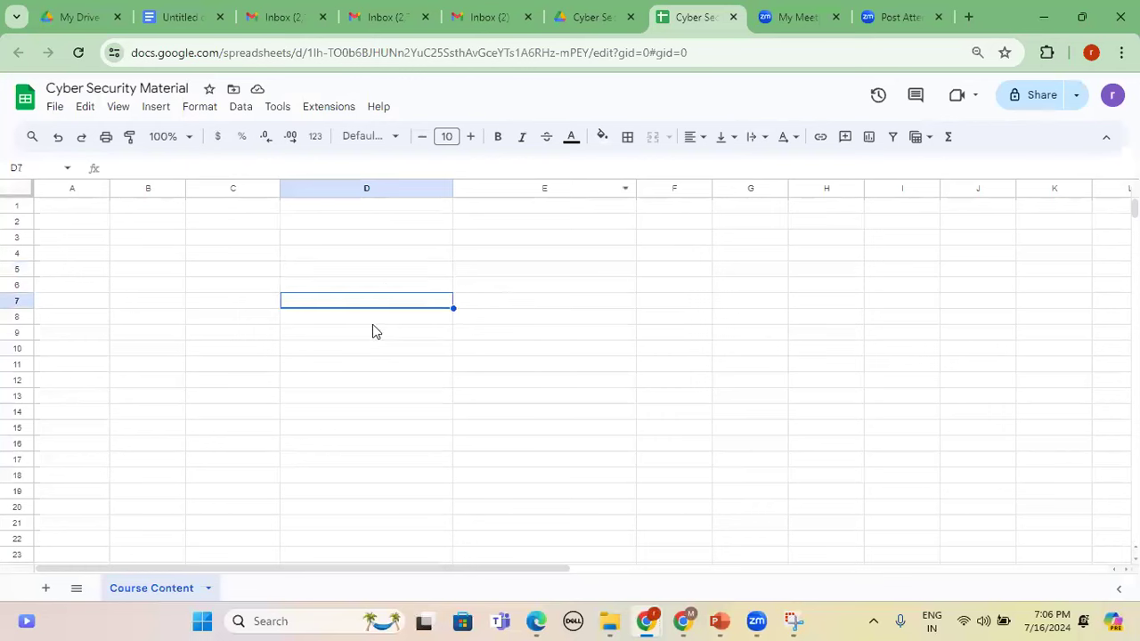
click(213, 287)
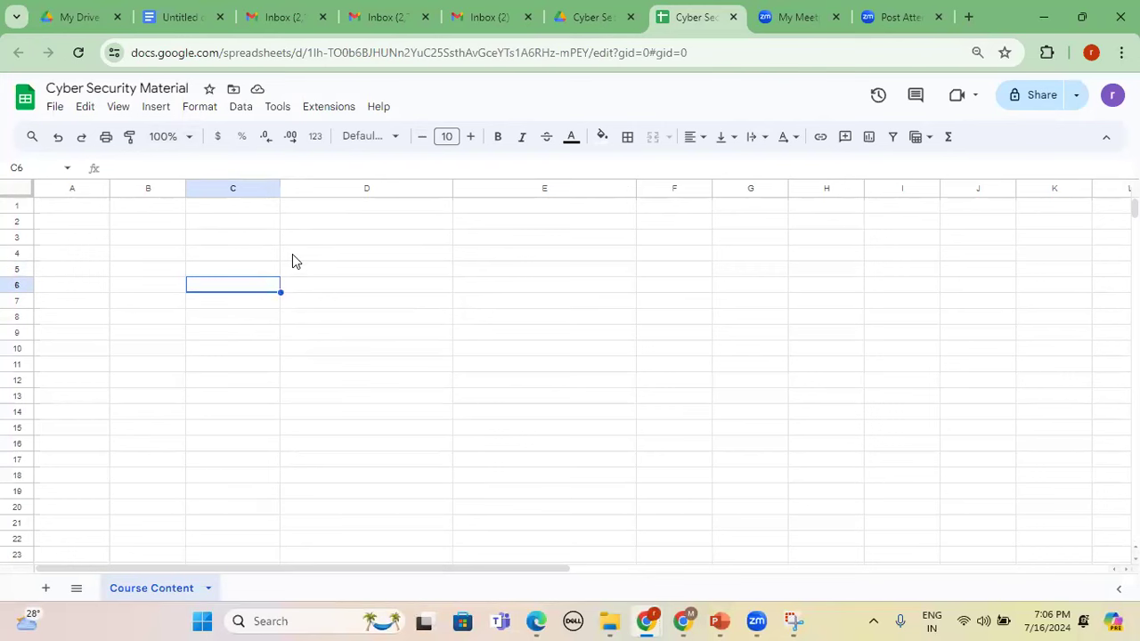
click(226, 242)
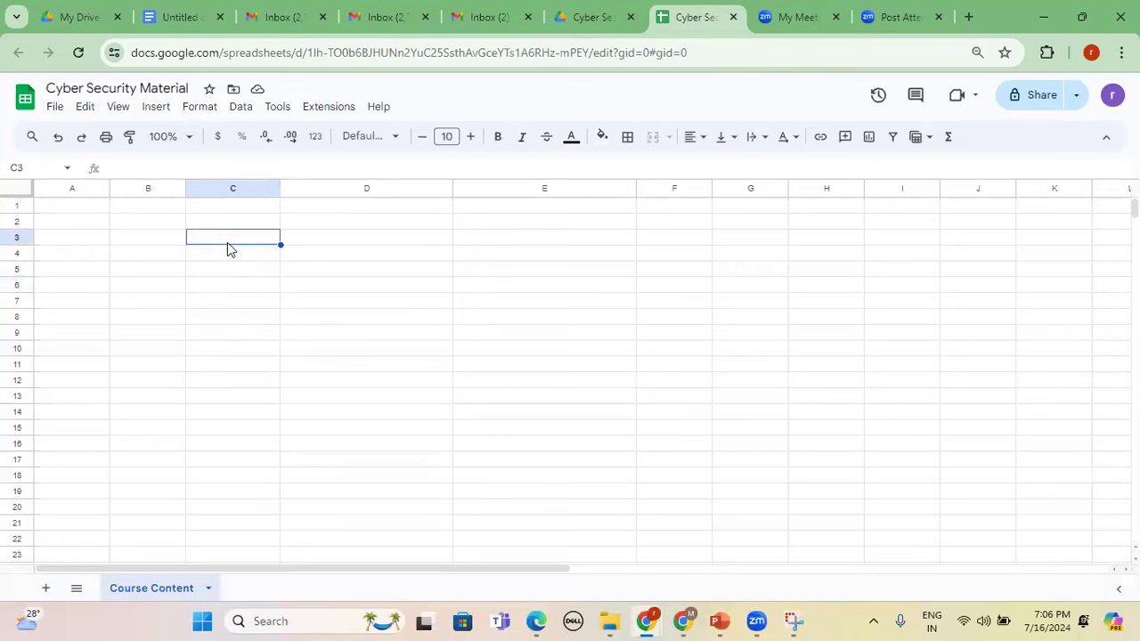
text(Networ)
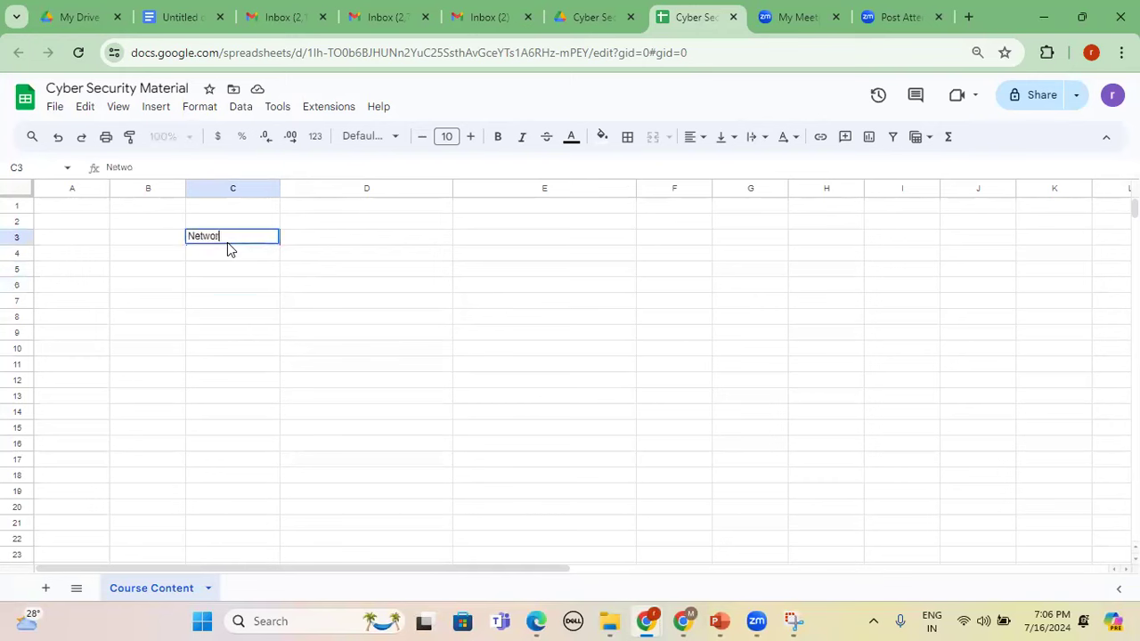
text(kign concepts)
key(Return)
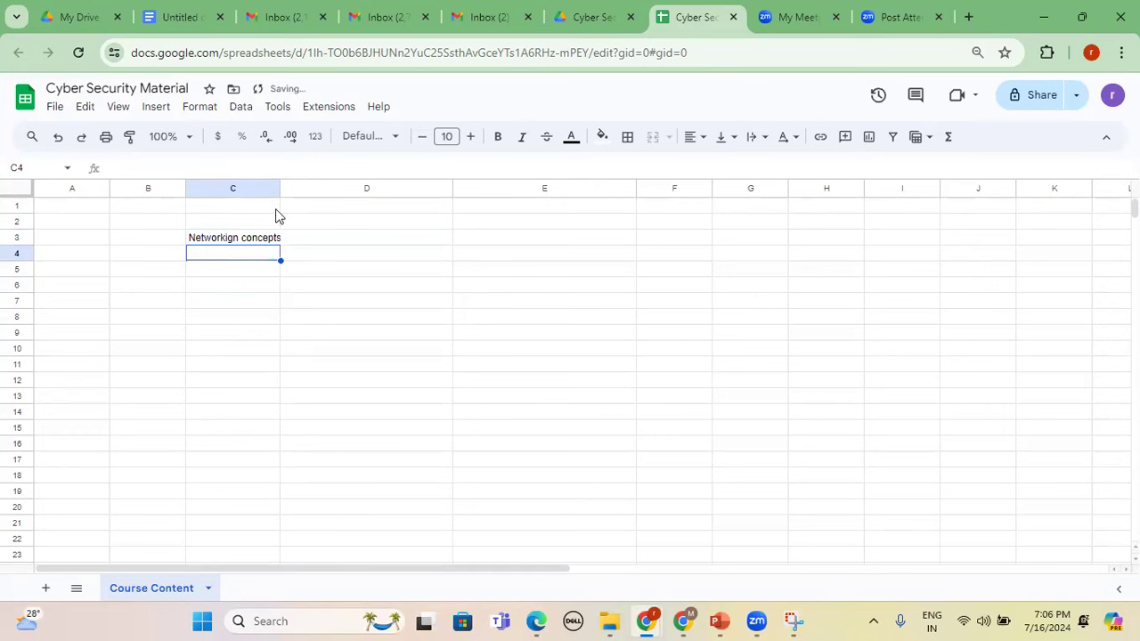
Widen column C to fit the heading text and make column D wider as well.
drag(281, 189, 289, 189)
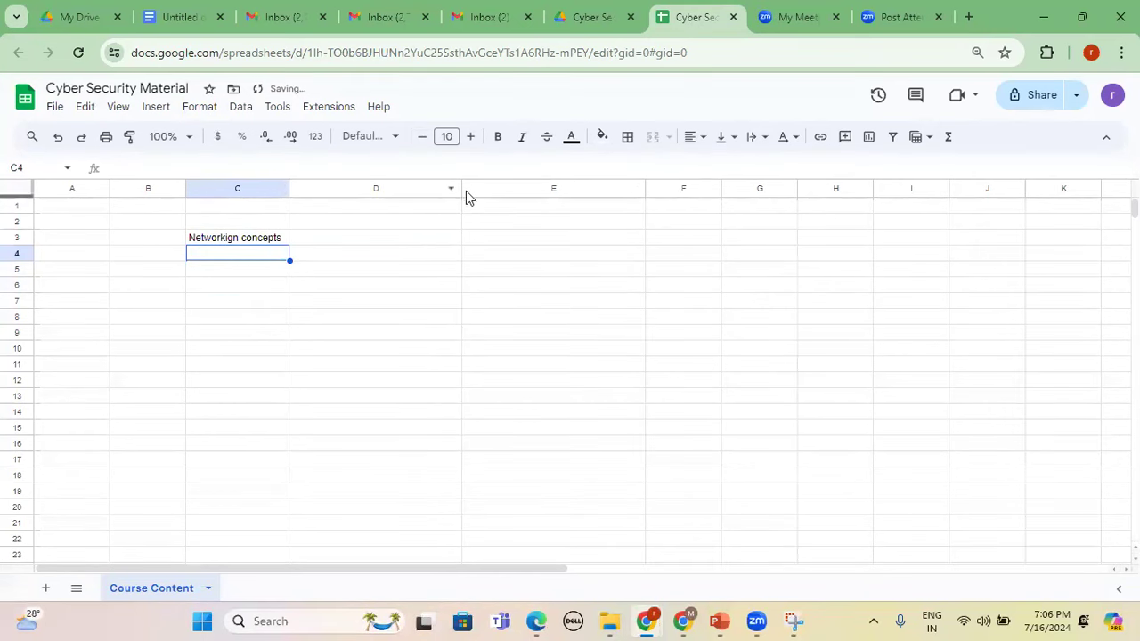
drag(458, 187, 500, 187)
click(418, 257)
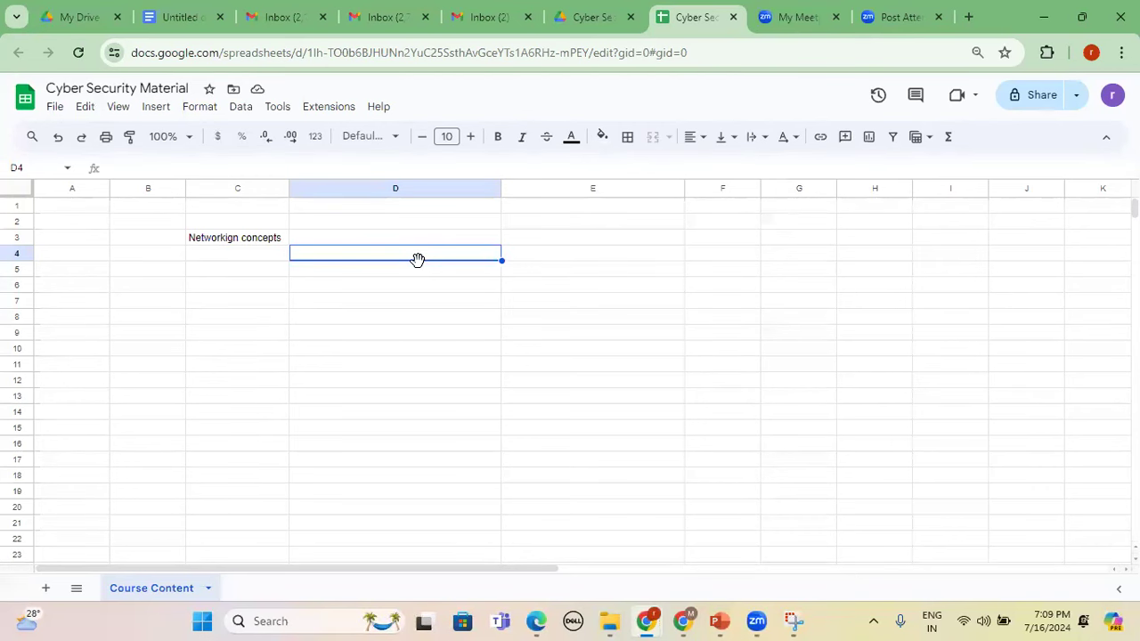
Enter "OSI layers" in cell D4 as the first topic under the networking heading.
double_click(418, 260)
text(OSI lyers)
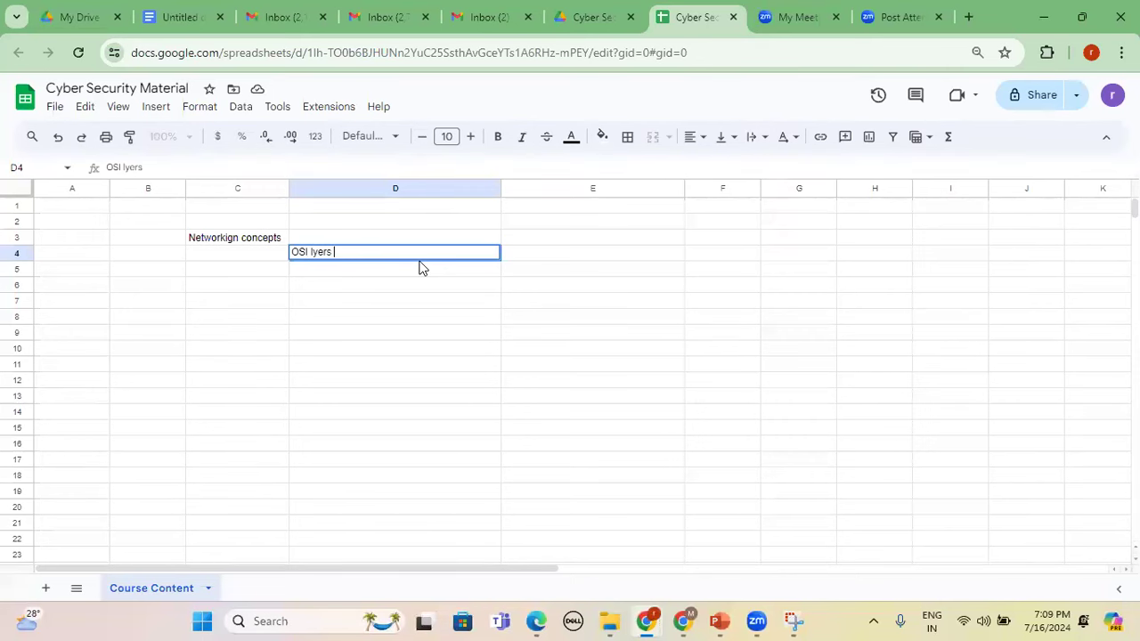
key(BackSpace)
key(BackSpace)
key(BackSpace)
key(BackSpace)
text(ayers)
key(Return)
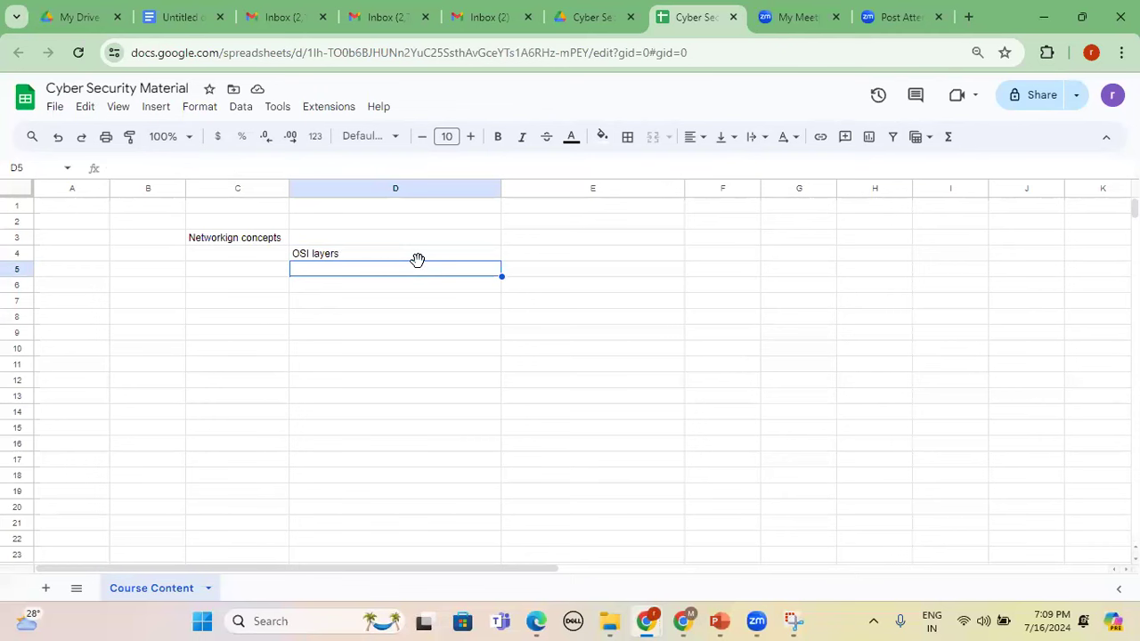
Enter "TCP/IP layers" in cell D5, below the OSI layers topic.
text(TC)
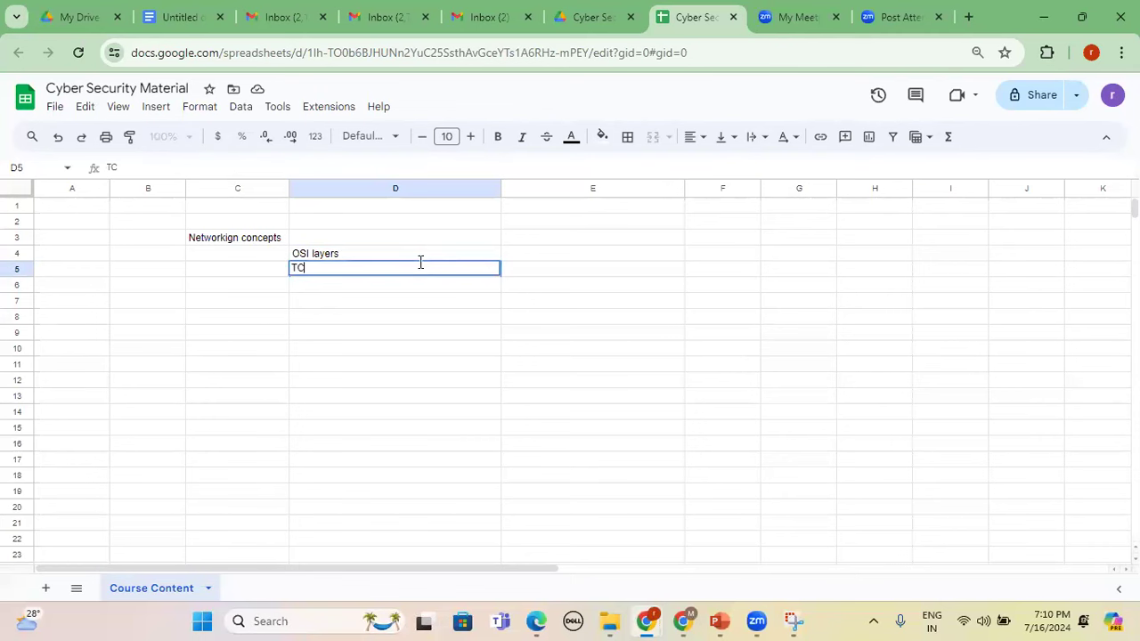
text(P/IP layers)
key(Return)
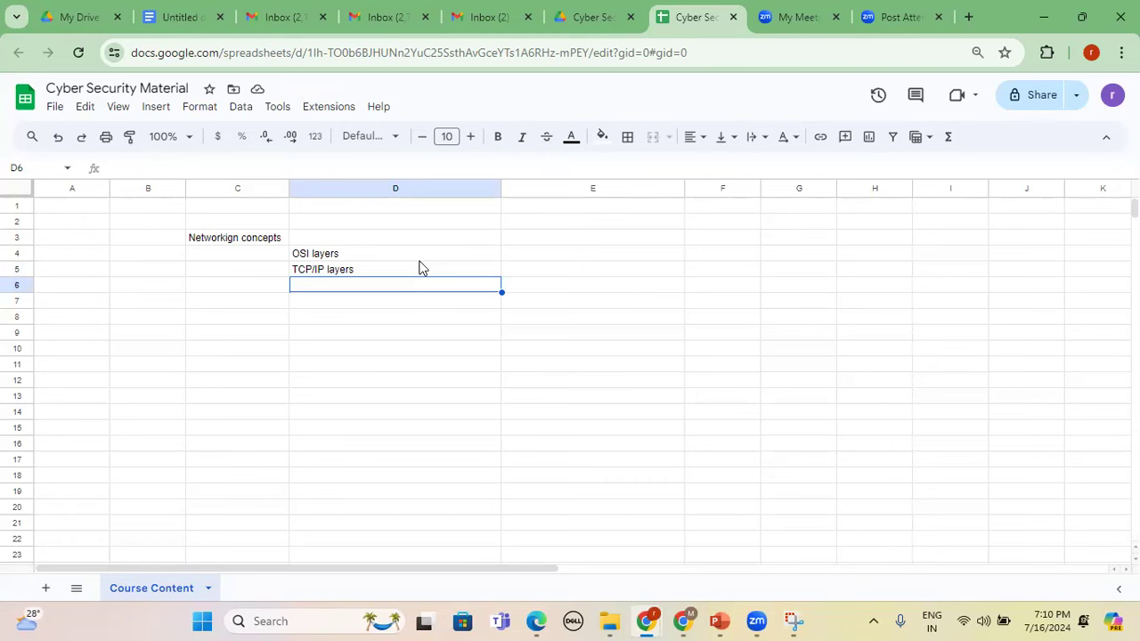
Enter "Classes of ip Addresses" in cell D6 as the following topic in the list.
text(C)
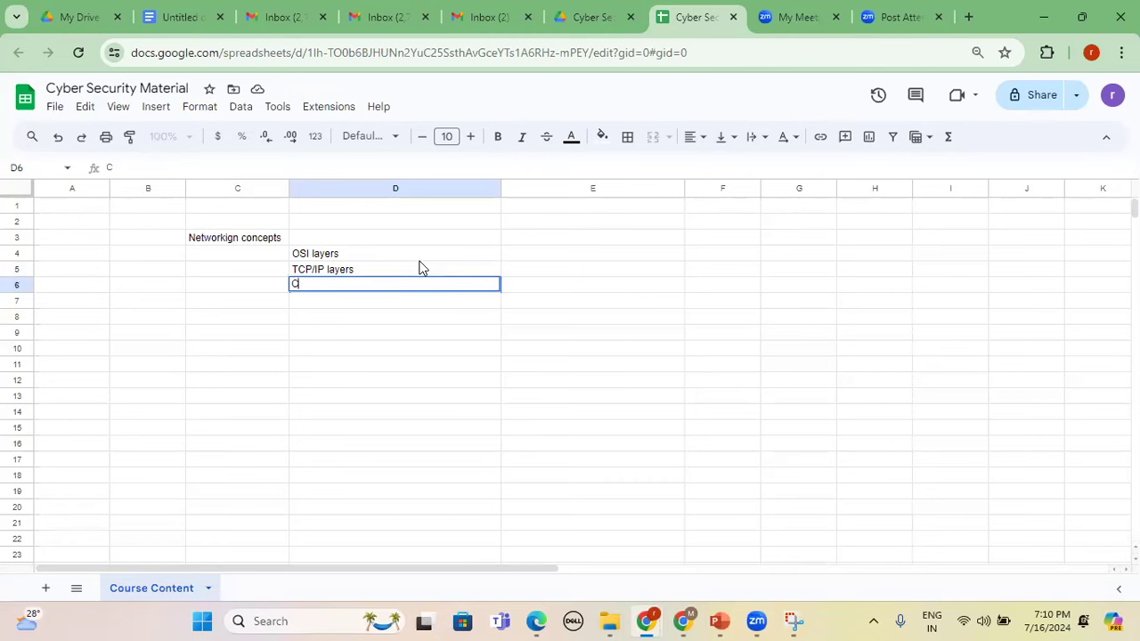
text(lasses of ip ADD)
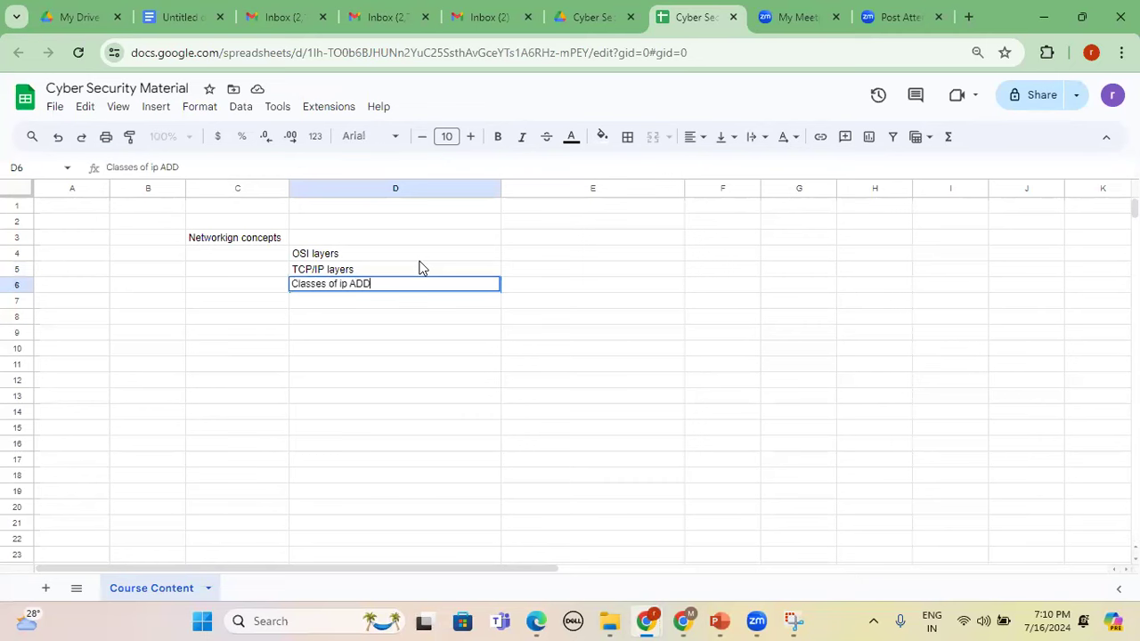
text(resss)
key(BackSpace)
key(BackSpace)
key(BackSpace)
key(BackSpace)
key(BackSpace)
key(BackSpace)
text(Addresses)
key(Return)
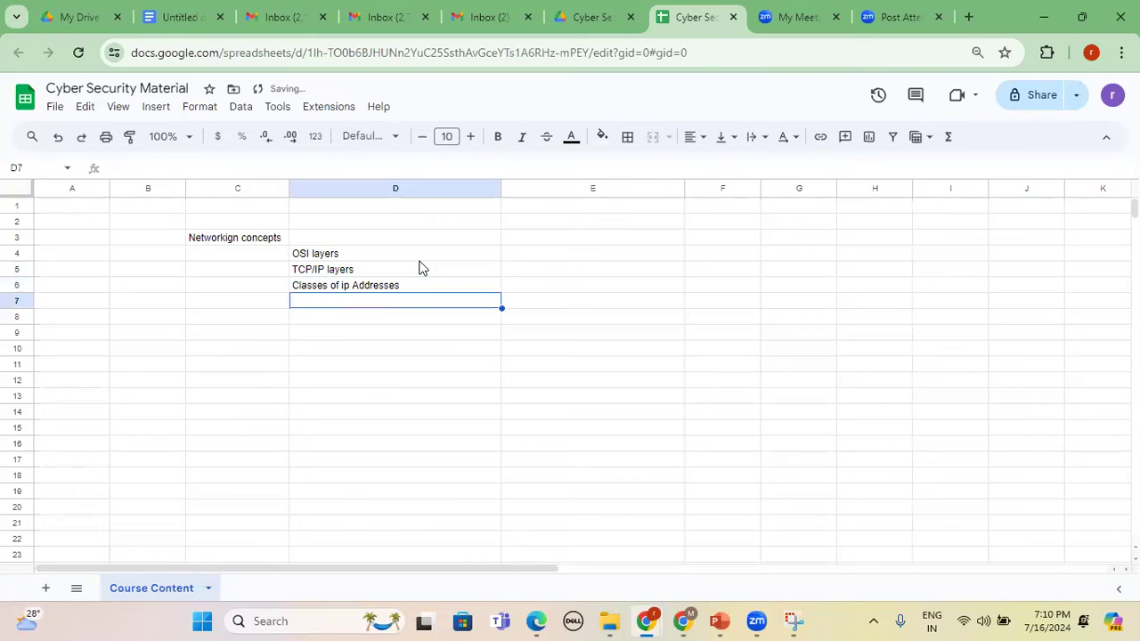
Enter "Private VS Public IP Classfication" in cell D7 of the topic list.
text(Private )
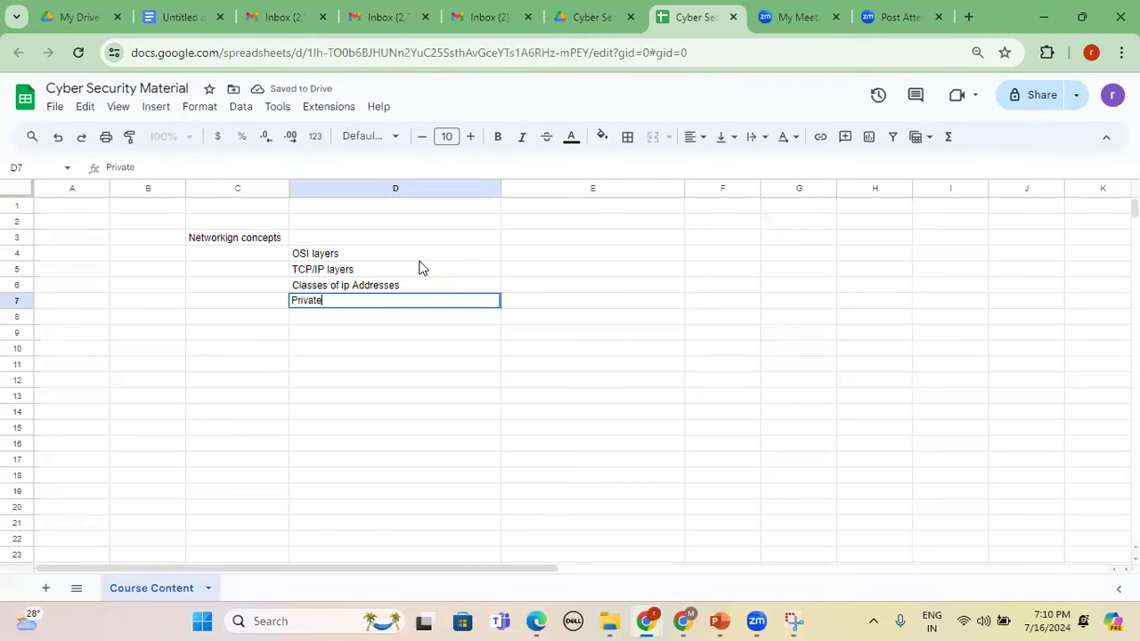
text(VS Public)
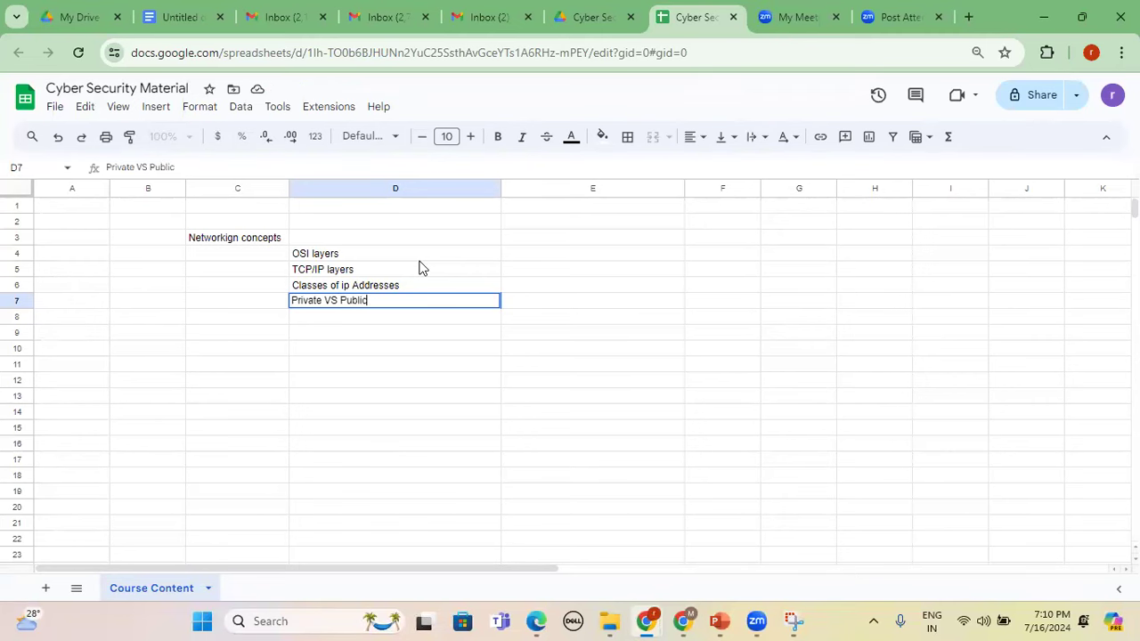
text( IP)
text(CLAS)
key(BackSpace)
key(BackSpace)
key(BackSpace)
text(lass)
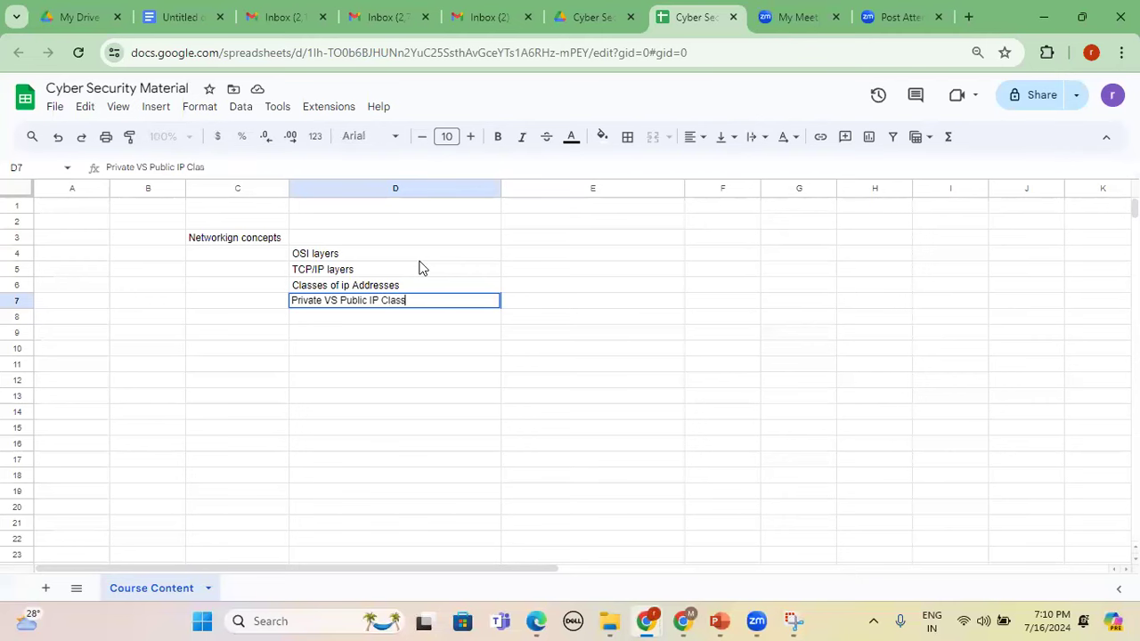
text(fication)
key(Return)
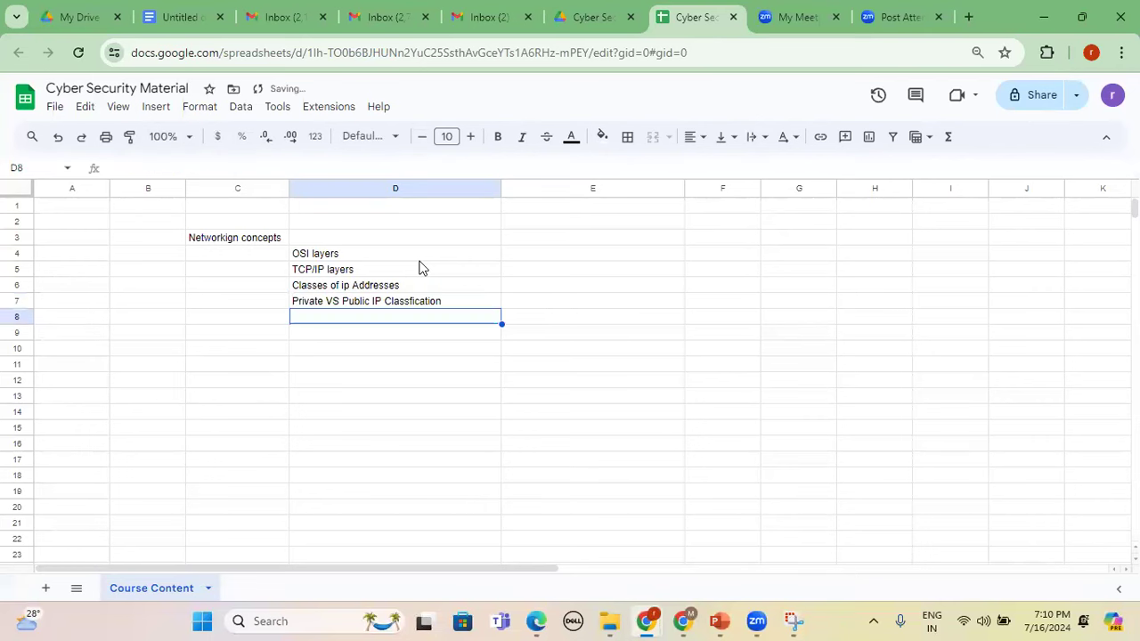
Enter the note "Insider threat VS exter attacker hacking" in cell E7, beside the private and public IP topic.
click(524, 305)
text(Insider threat VS )
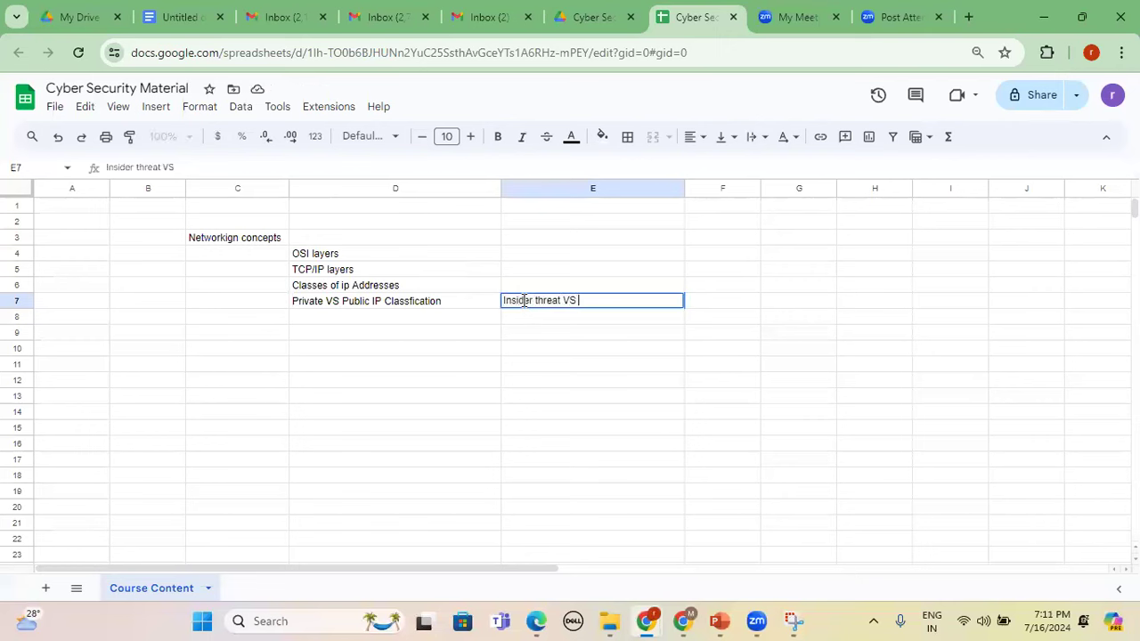
text(exter attacker a)
key(BackSpace)
key(BackSpace)
text(hacking)
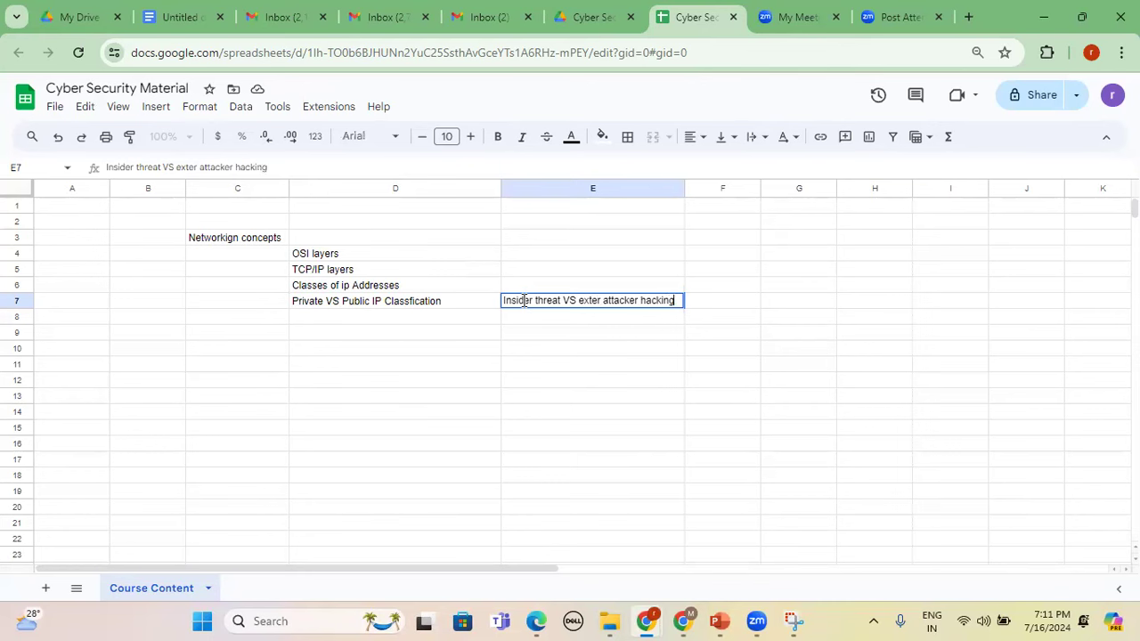
key(Return)
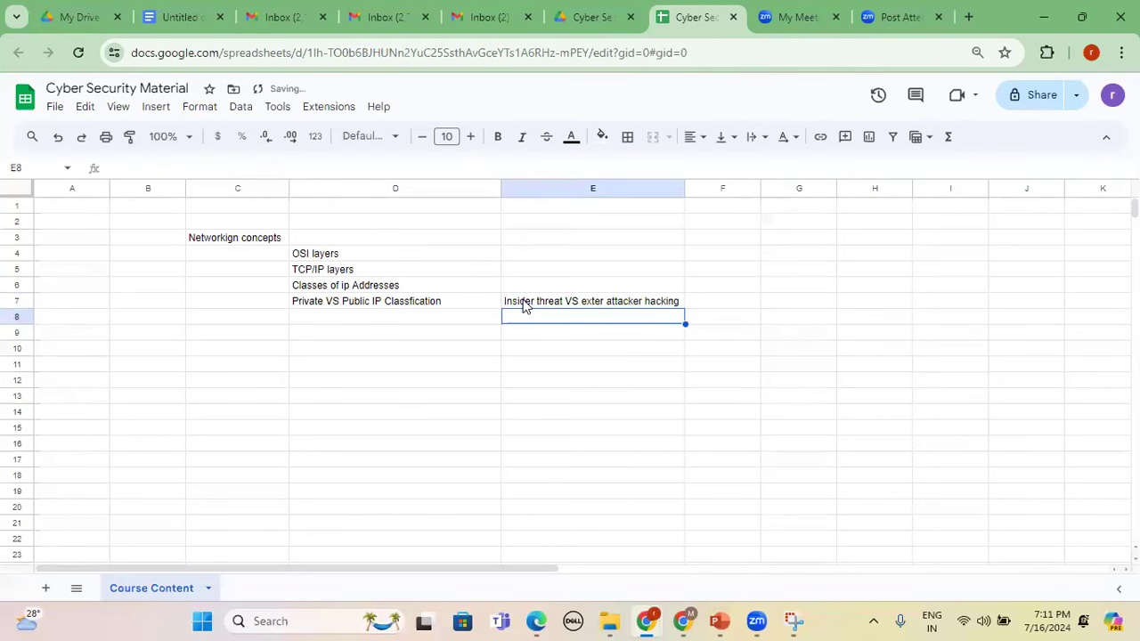
Enter "Ports and Protocols" in cell D8 of the topic list.
click(402, 326)
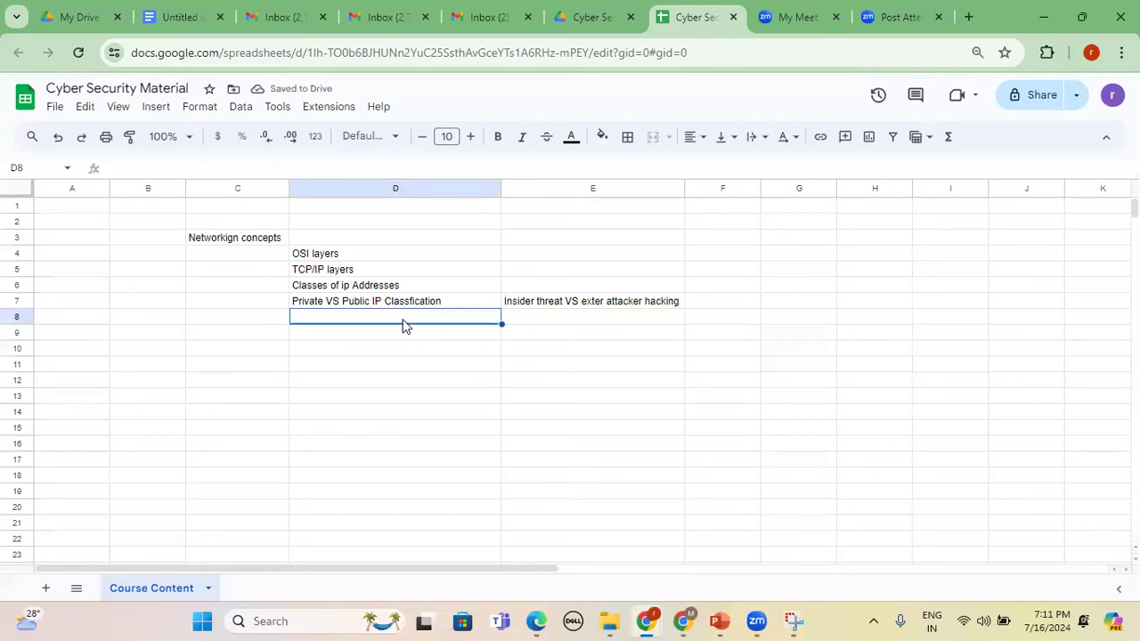
click(522, 287)
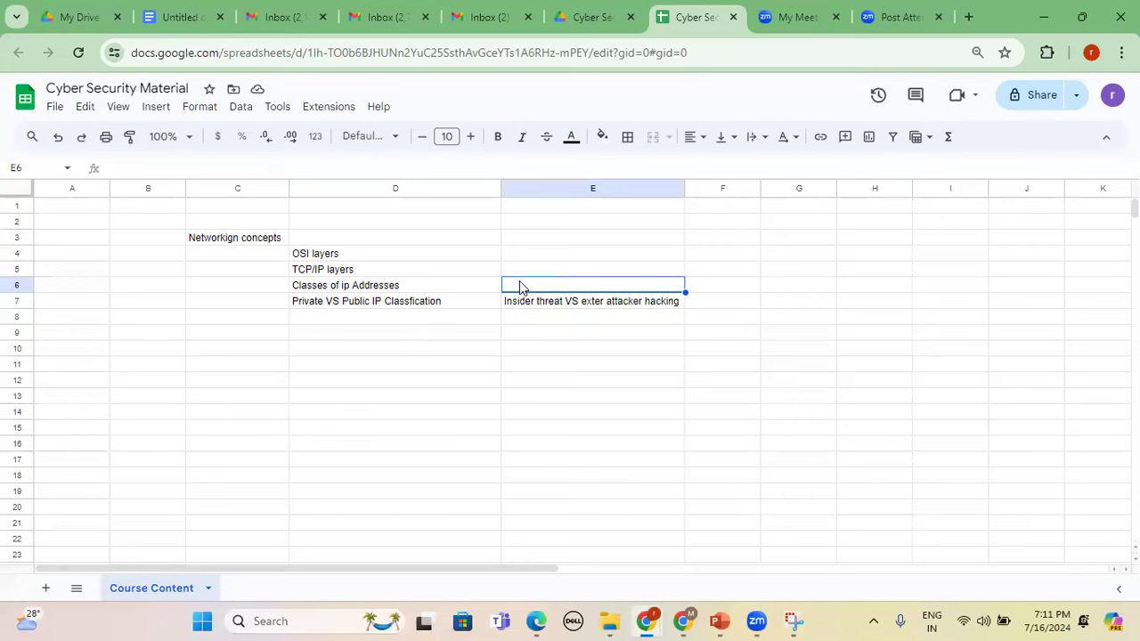
click(409, 327)
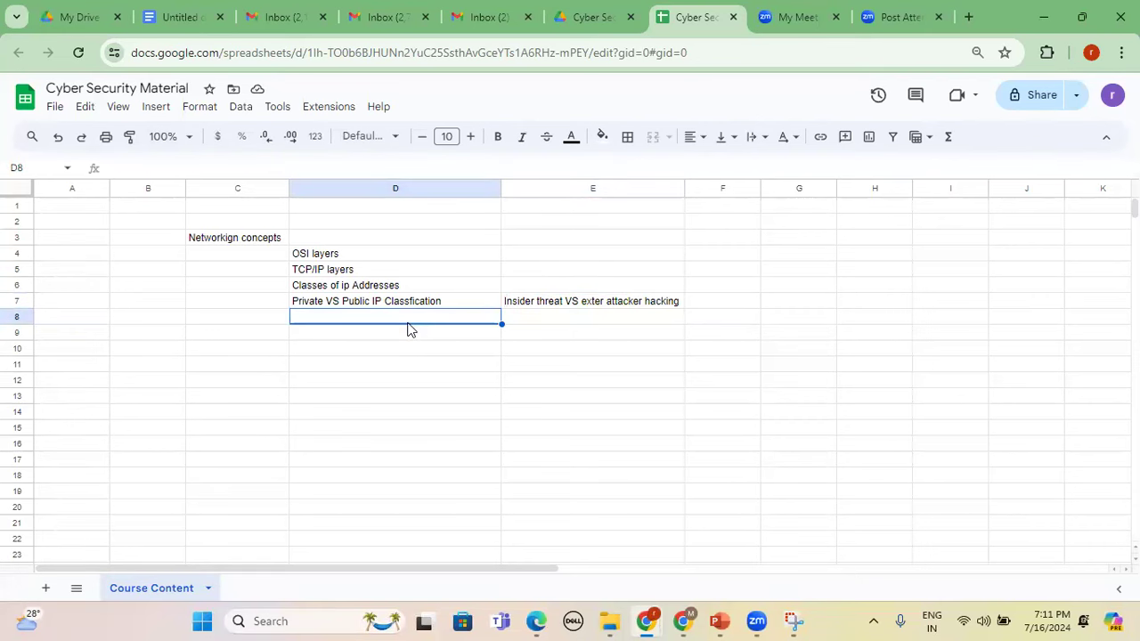
text(Ports )
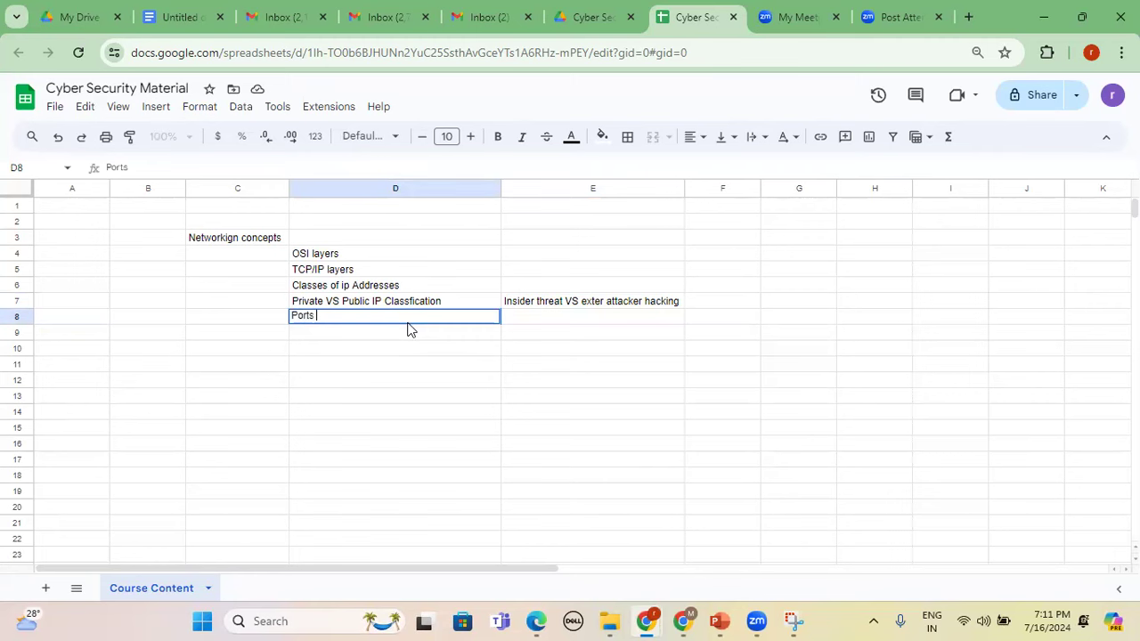
text(and Protocols)
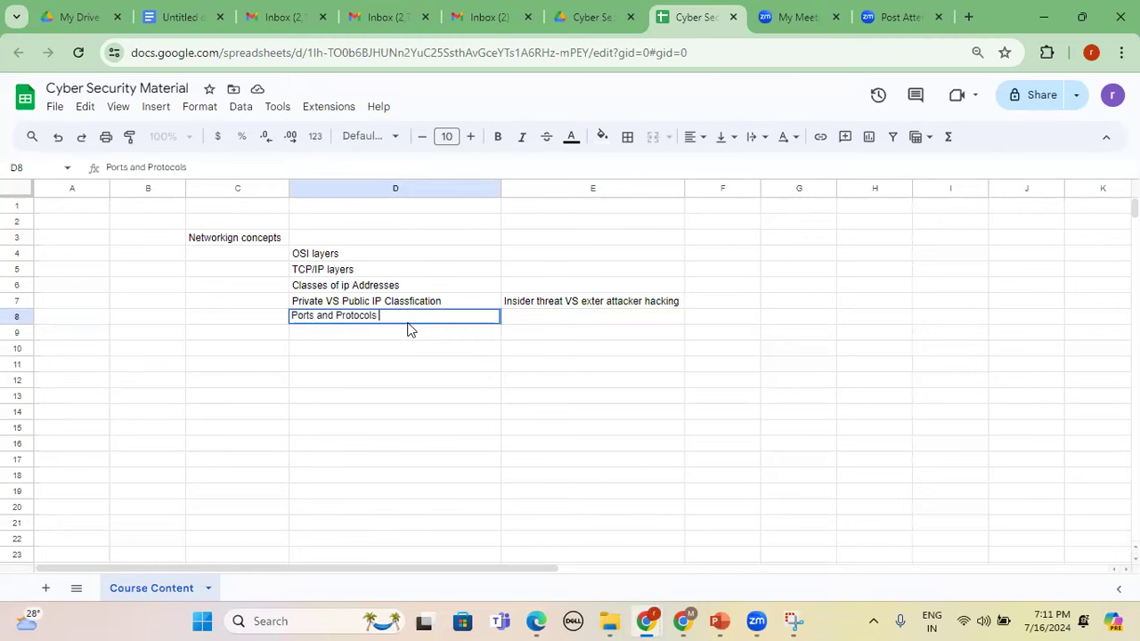
Enter the note "Communication" in cell E8, beside the Ports and Protocols topic.
click(567, 324)
text(Co)
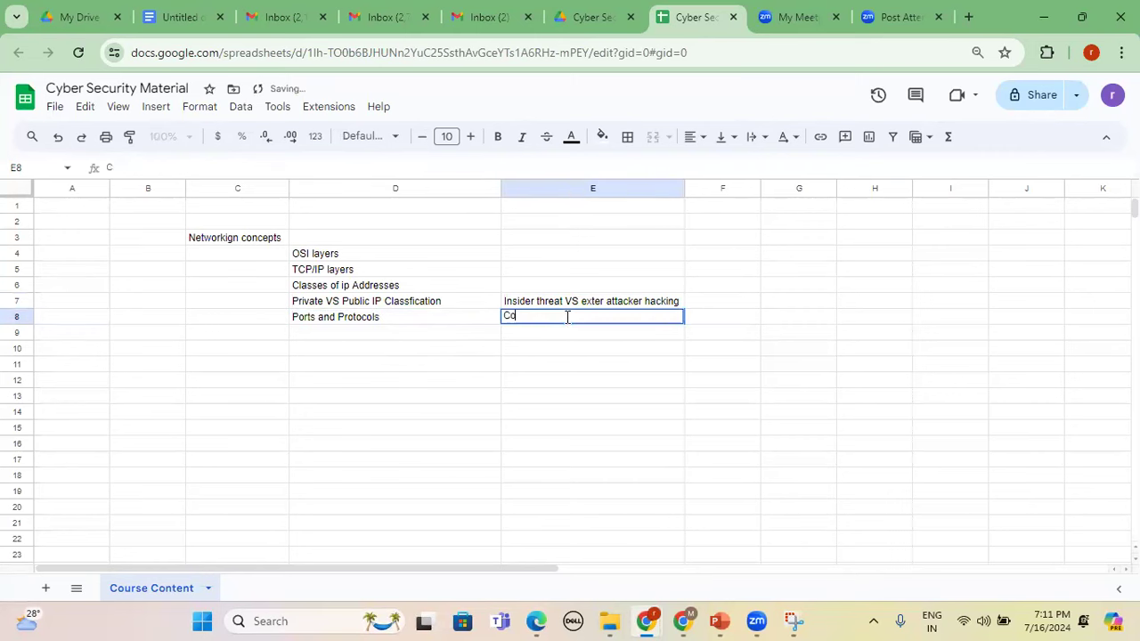
text(mmunication)
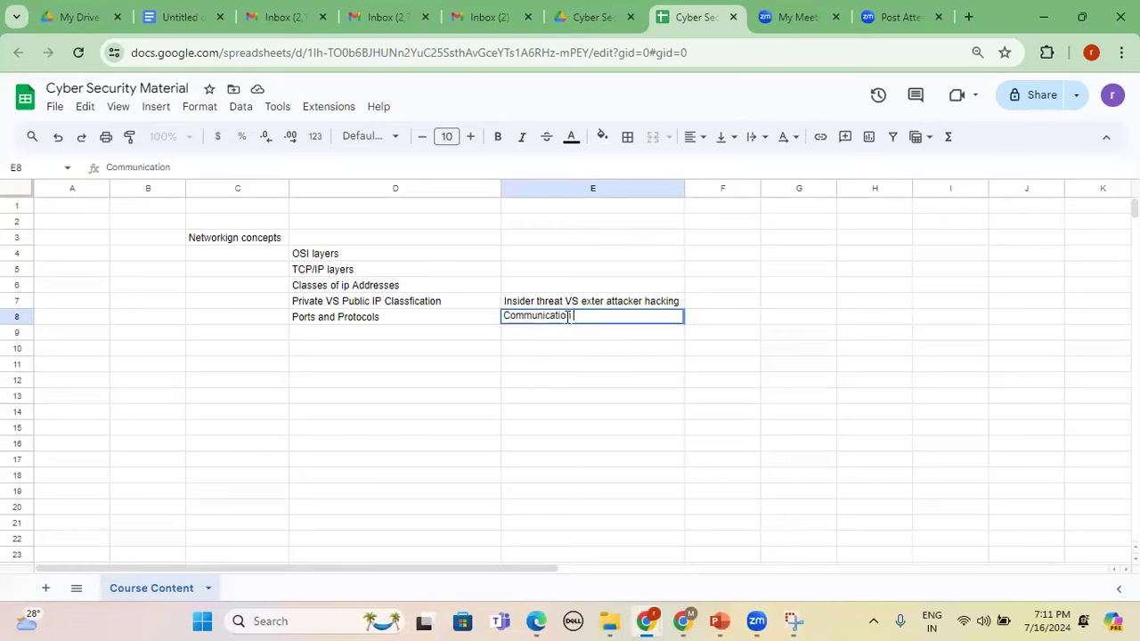
click(581, 366)
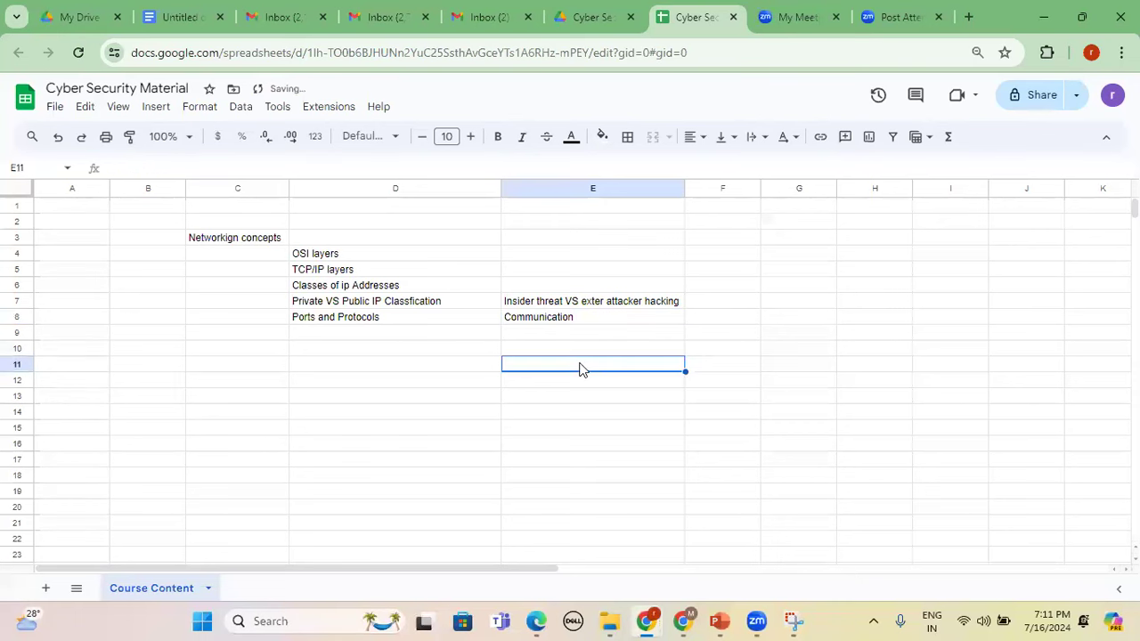
Enter "Static IP and Dynamic IP (DHCP)" in cell D9 of the topic list.
click(370, 337)
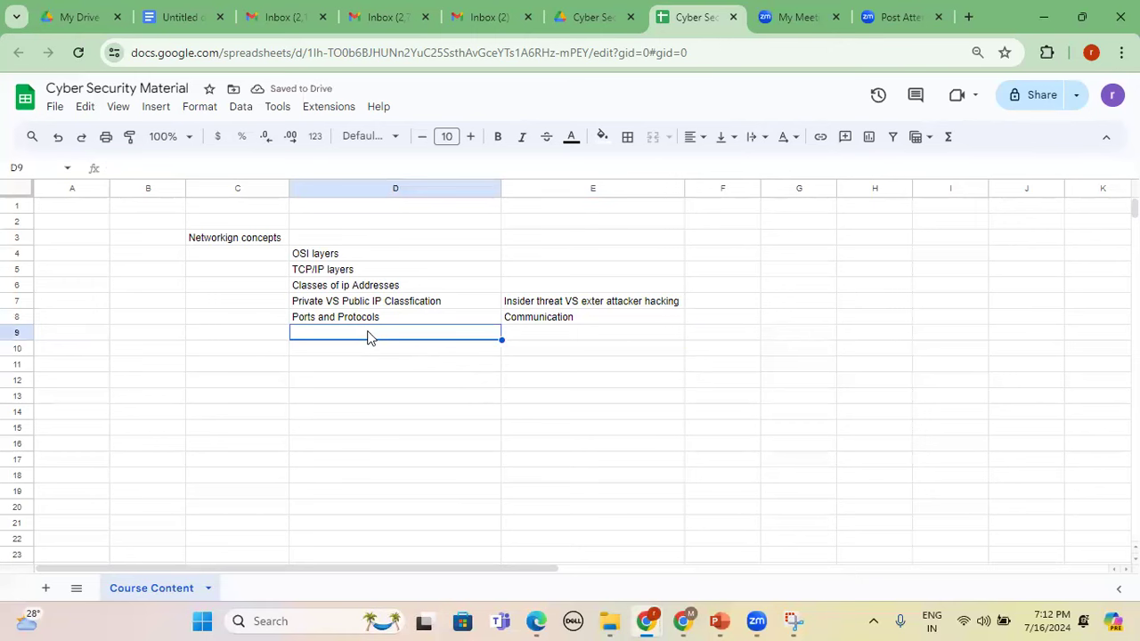
text(Stat)
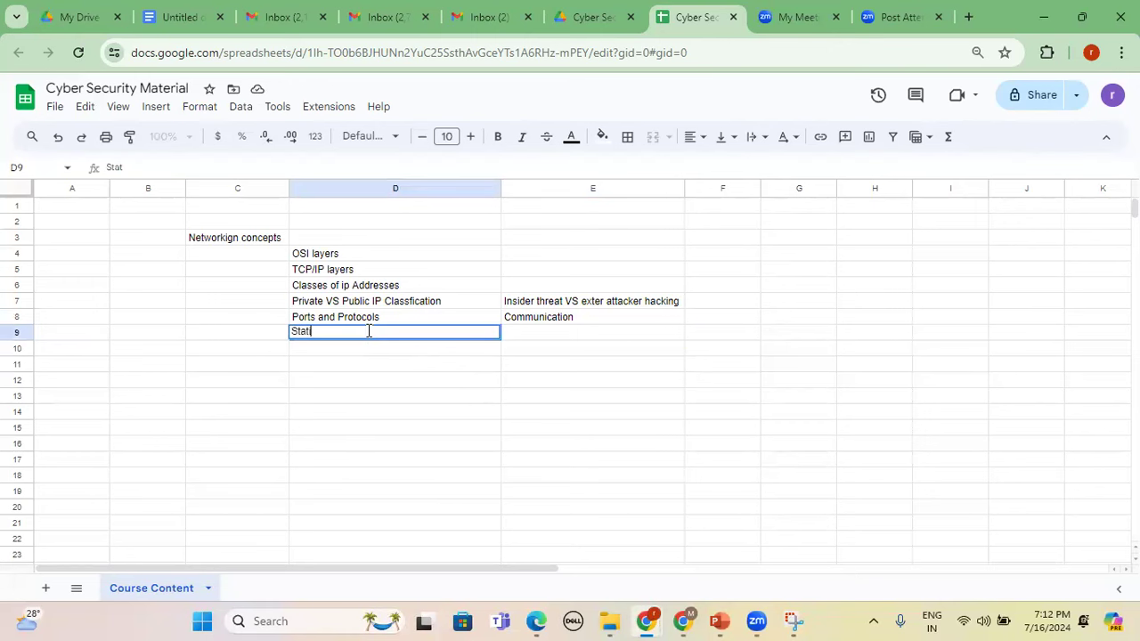
text(ic IP and Deny)
key(BackSpace)
key(BackSpace)
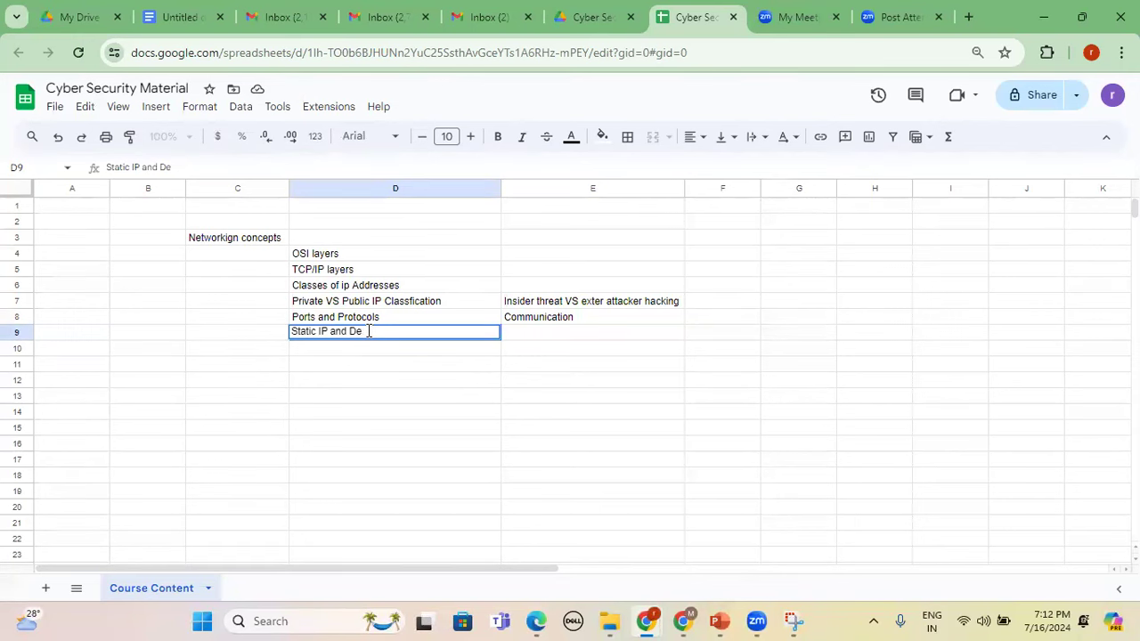
text(ynamic IP (DCH)
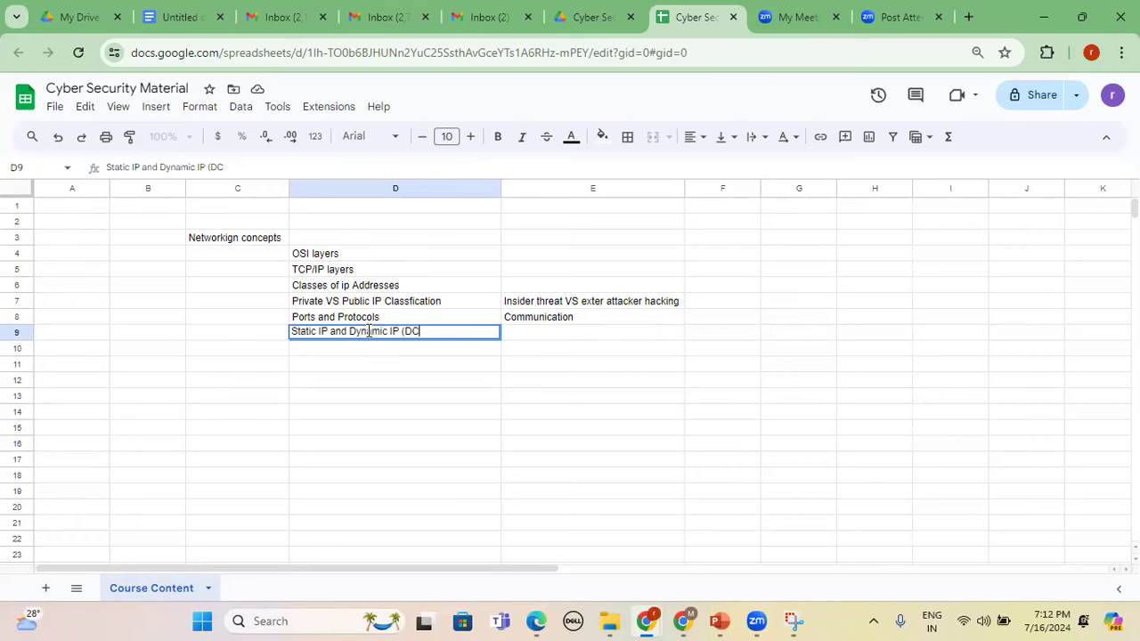
key(BackSpace)
key(BackSpace)
text(HCP))
Enter the note "Windows admin/Sysm admin" in cell E9, beside the static and dynamic IP topic.
click(544, 336)
text(w)
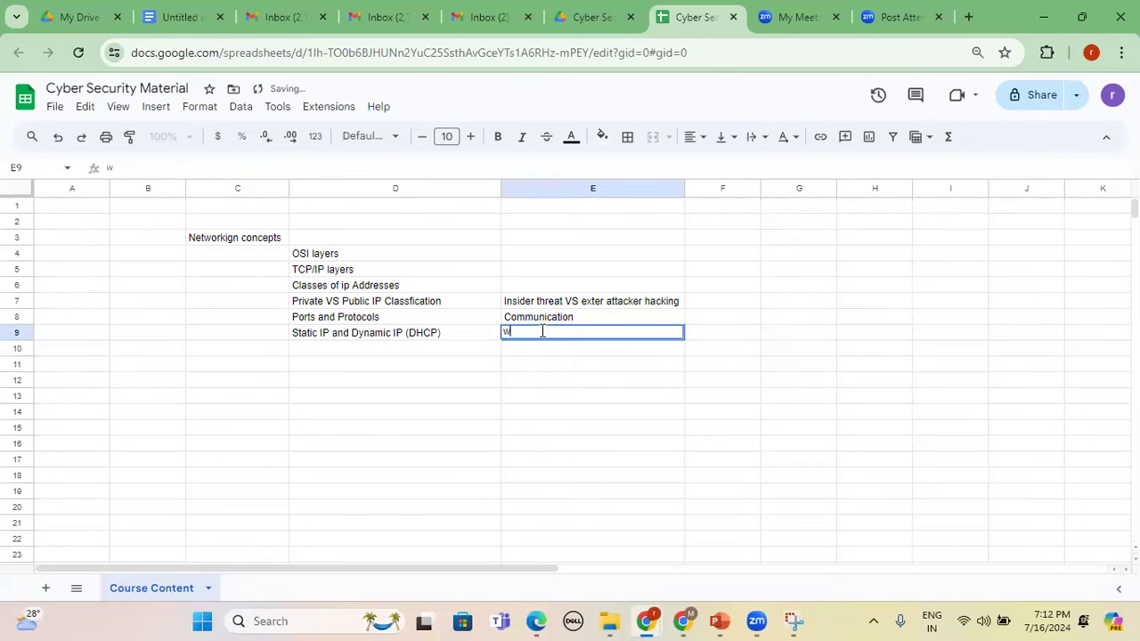
text(ireless)
key(BackSpace)
key(BackSpace)
key(BackSpace)
key(BackSpace)
key(BackSpace)
key(BackSpace)
key(BackSpace)
key(BackSpace)
text(Wi)
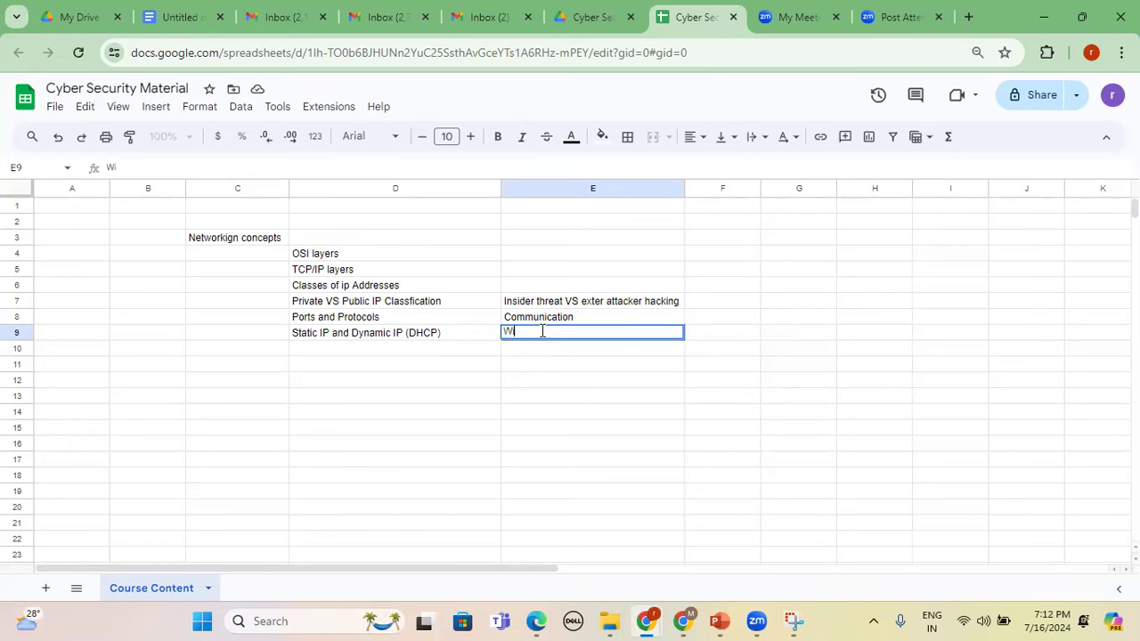
text(ndows admin/S)
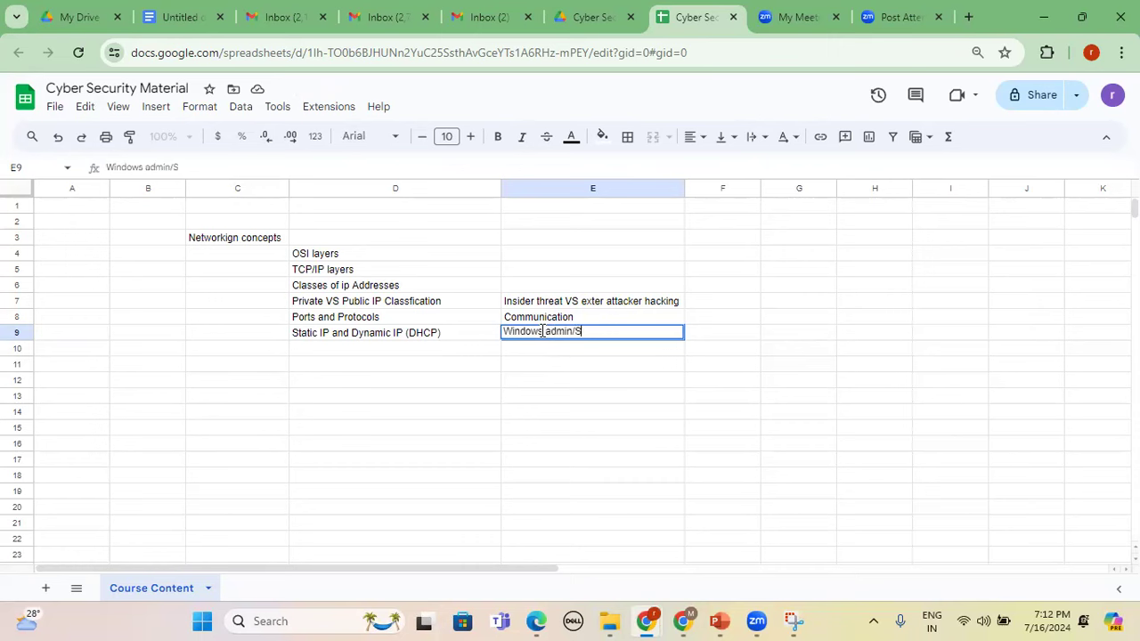
text(ysm admin)
key(Return)
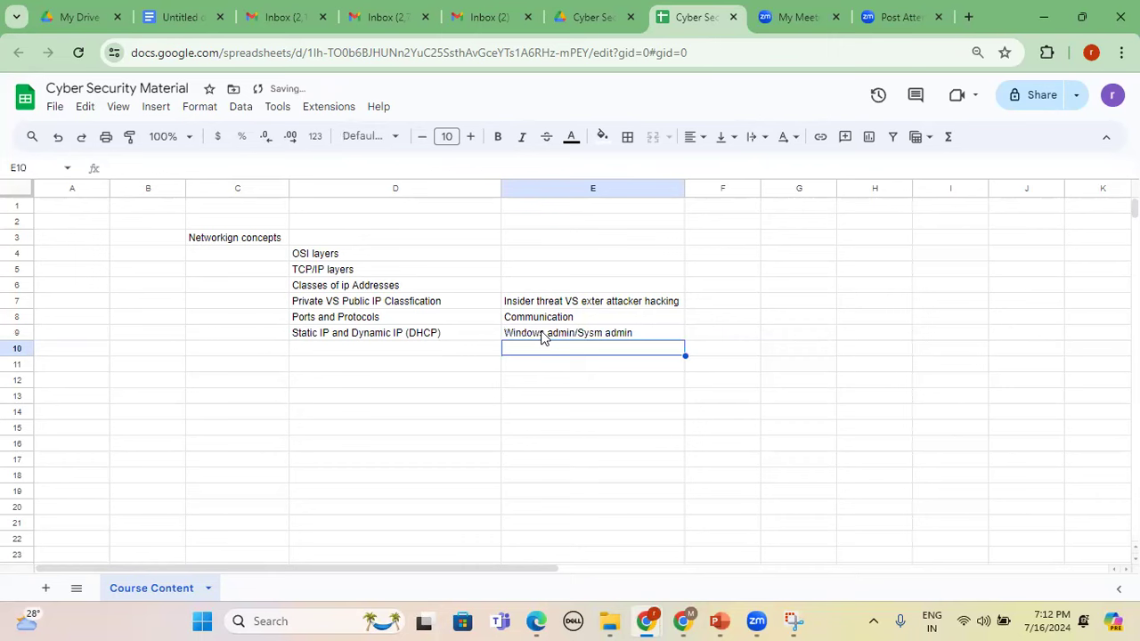
Enter "DNS & DNS records" in cell D10 of the topic list.
click(448, 350)
text(DNS)
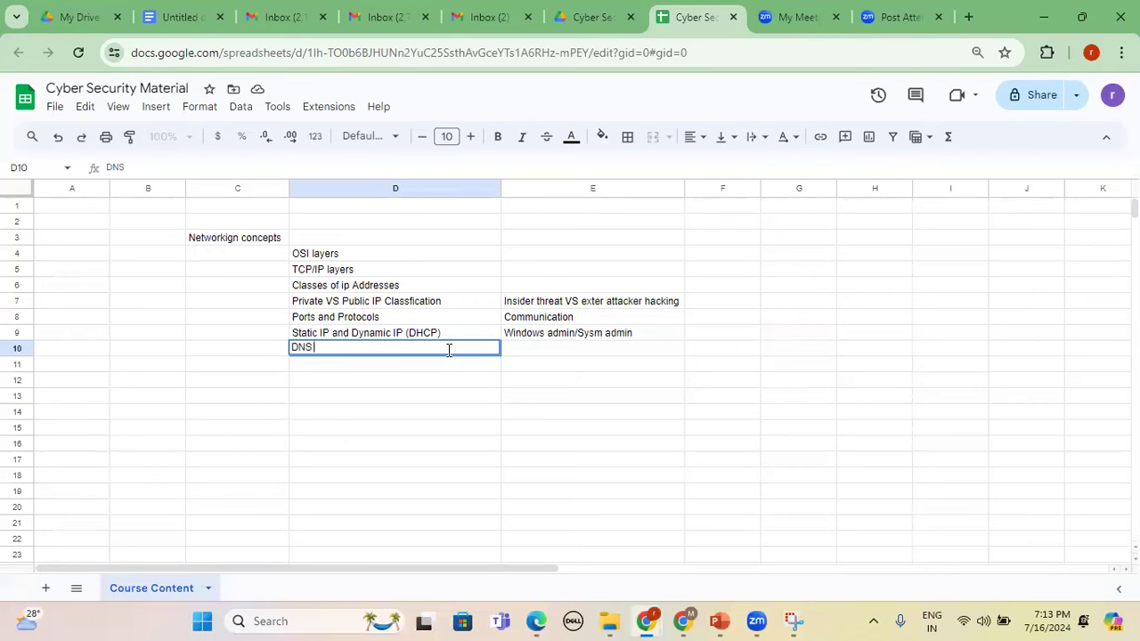
text(%)
key(BackSpace)
text(7)
key(BackSpace)
key(BackSpace)
text(& DNS records)
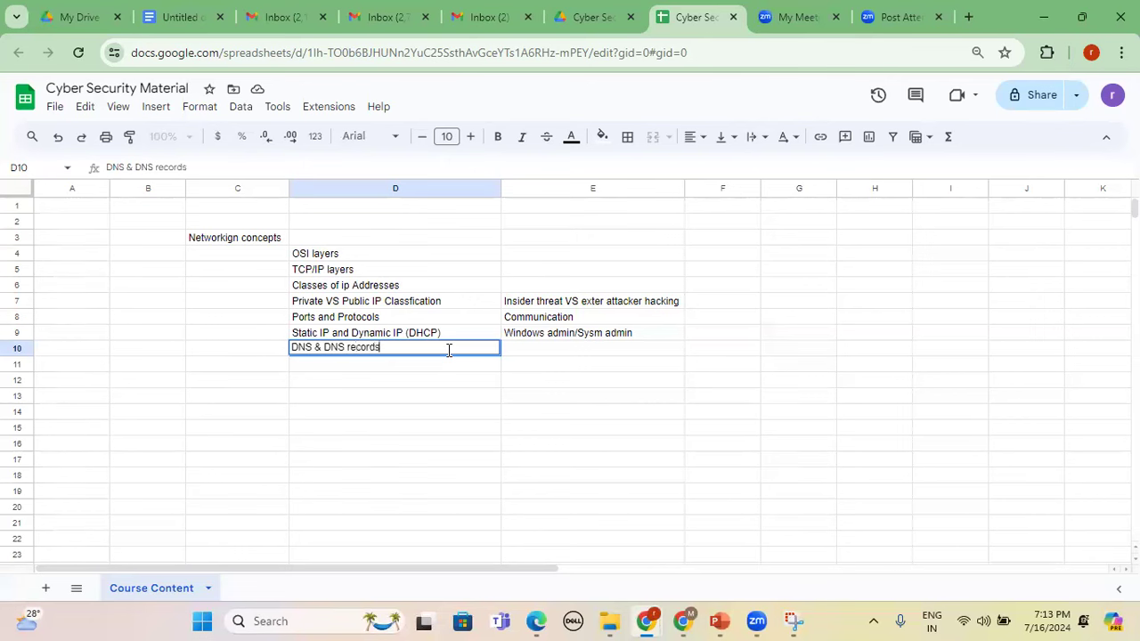
key(Return)
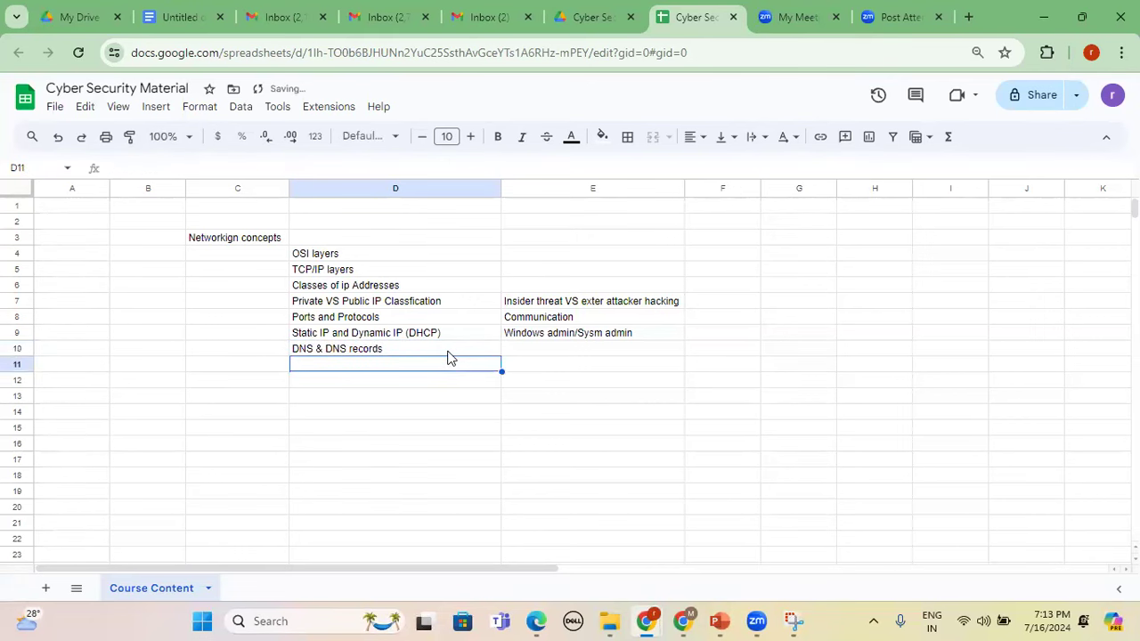
Enter "TCP flags" in cell D11, below the DNS topic.
click(547, 353)
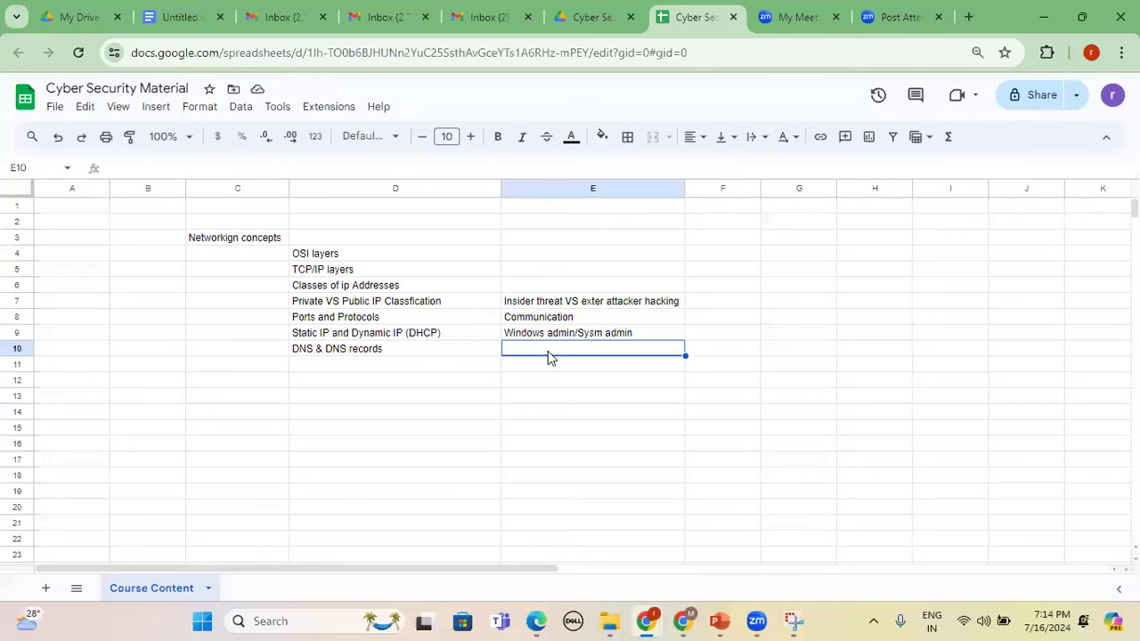
click(379, 365)
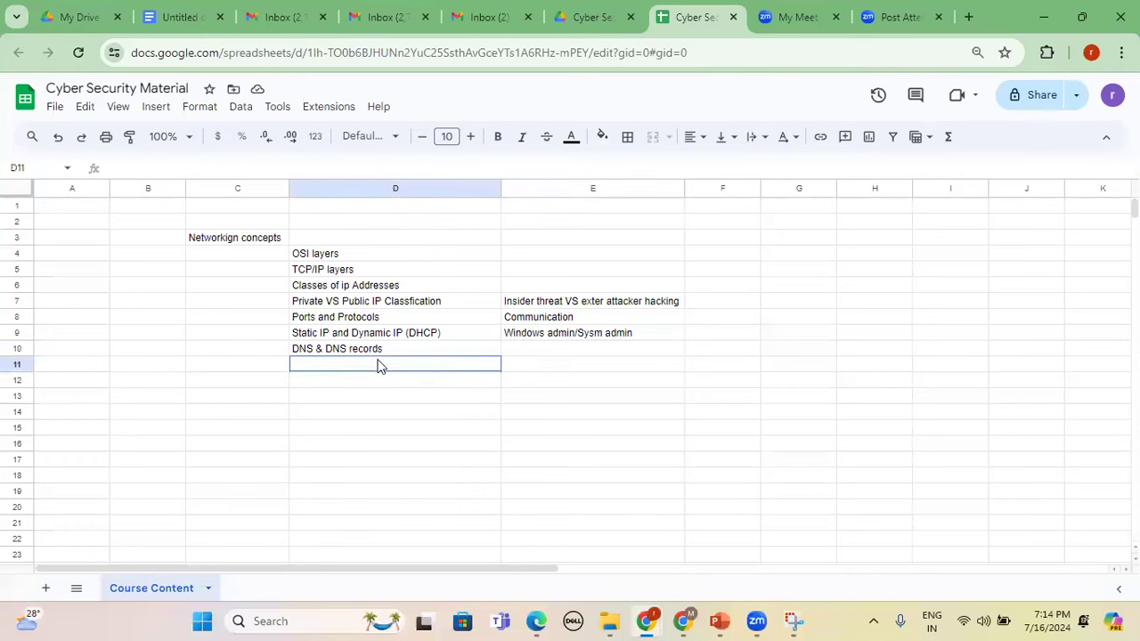
text(TCP flags)
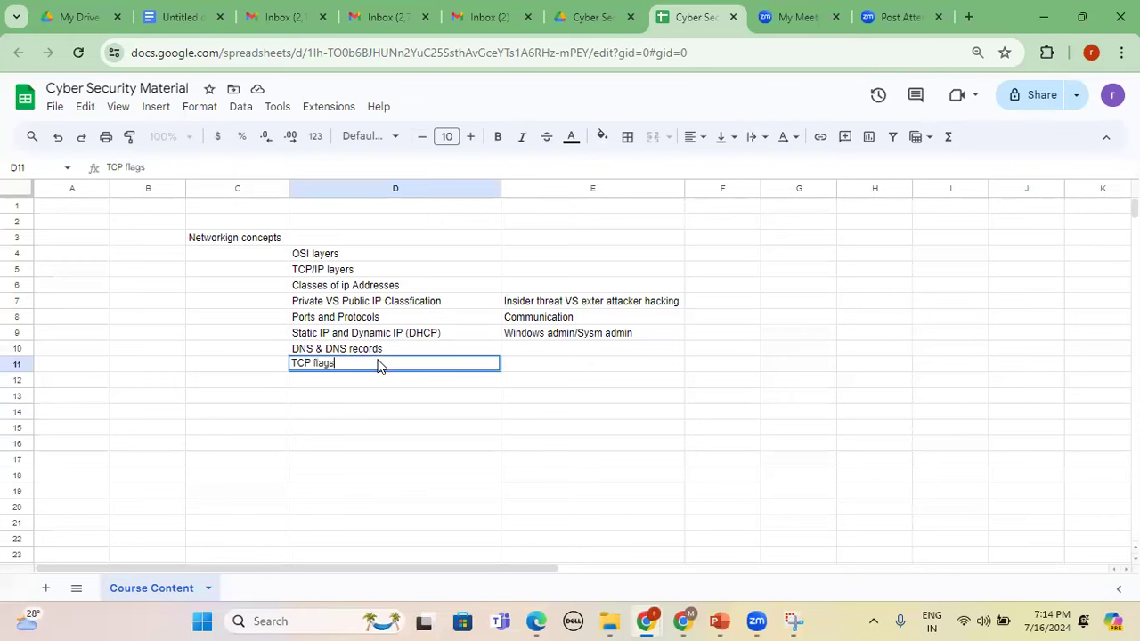
key(Return)
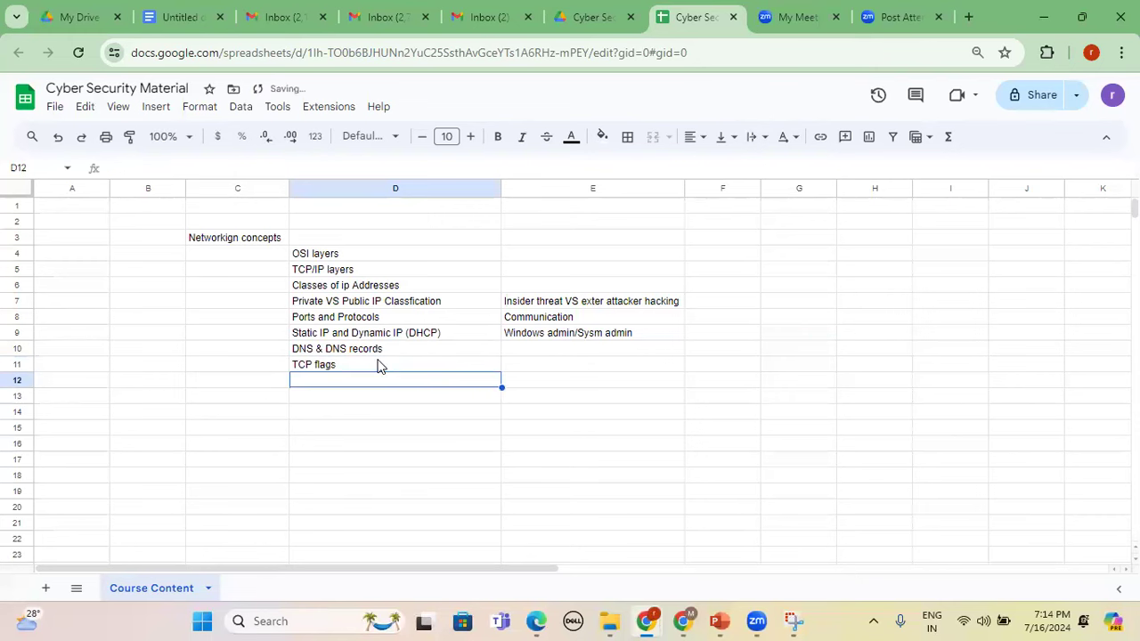
Enter "IP Packet, TCP packet" in cell D12 of the topic list, correcting the spelling of the last word.
text(IP )
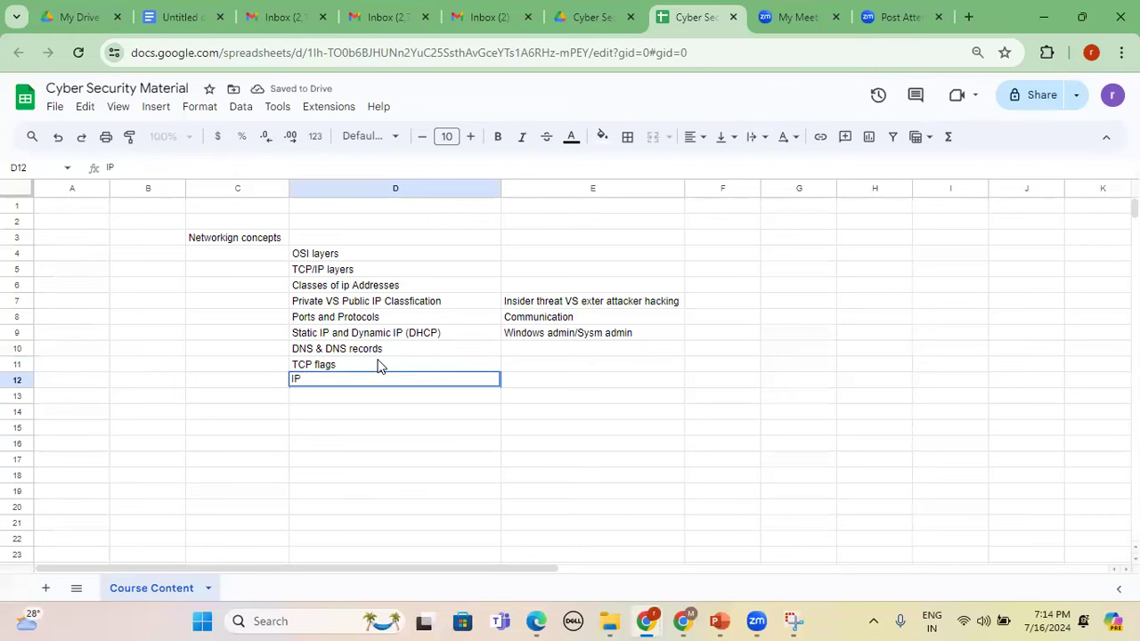
text(Packet, TCP packwet)
key(Return)
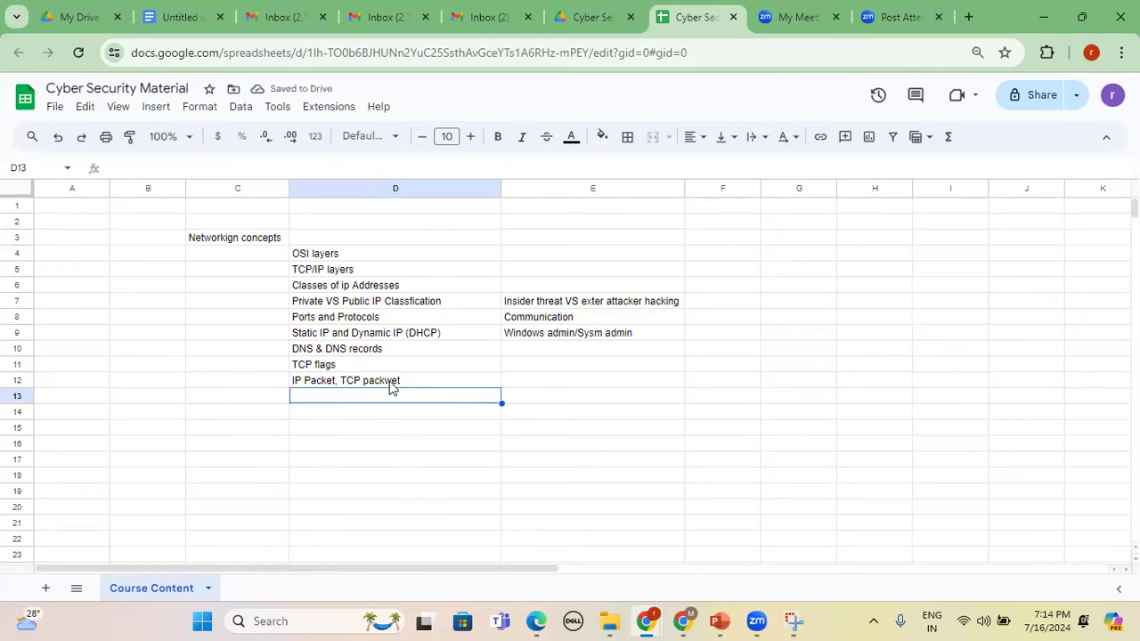
click(397, 381)
double_click(405, 381)
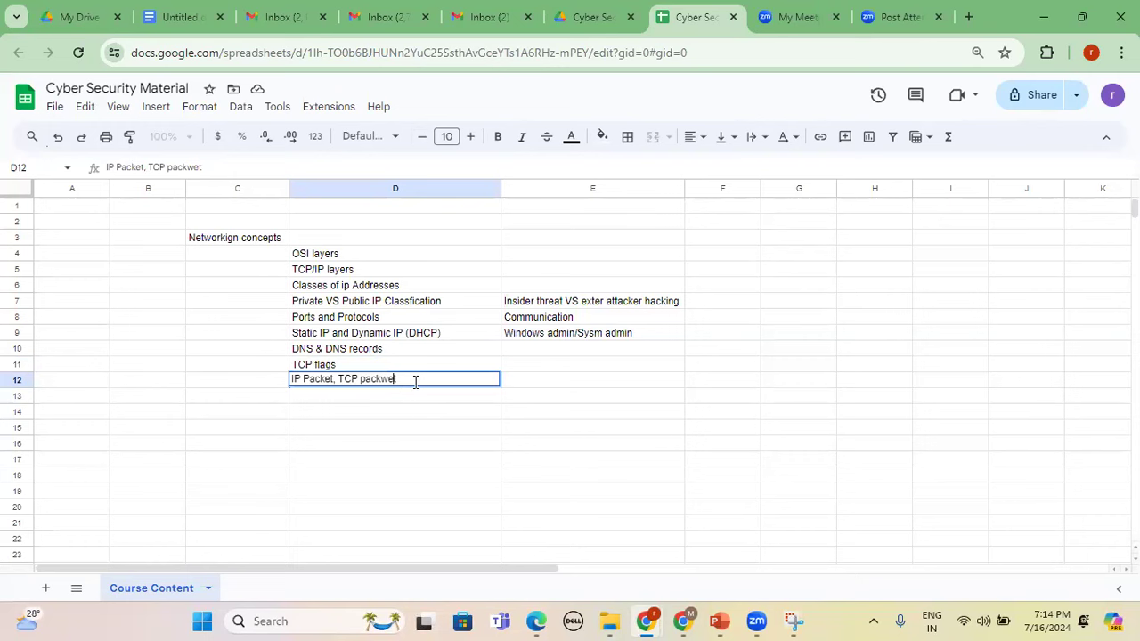
text(\)
key(BackSpace)
key(BackSpace)
key(Return)
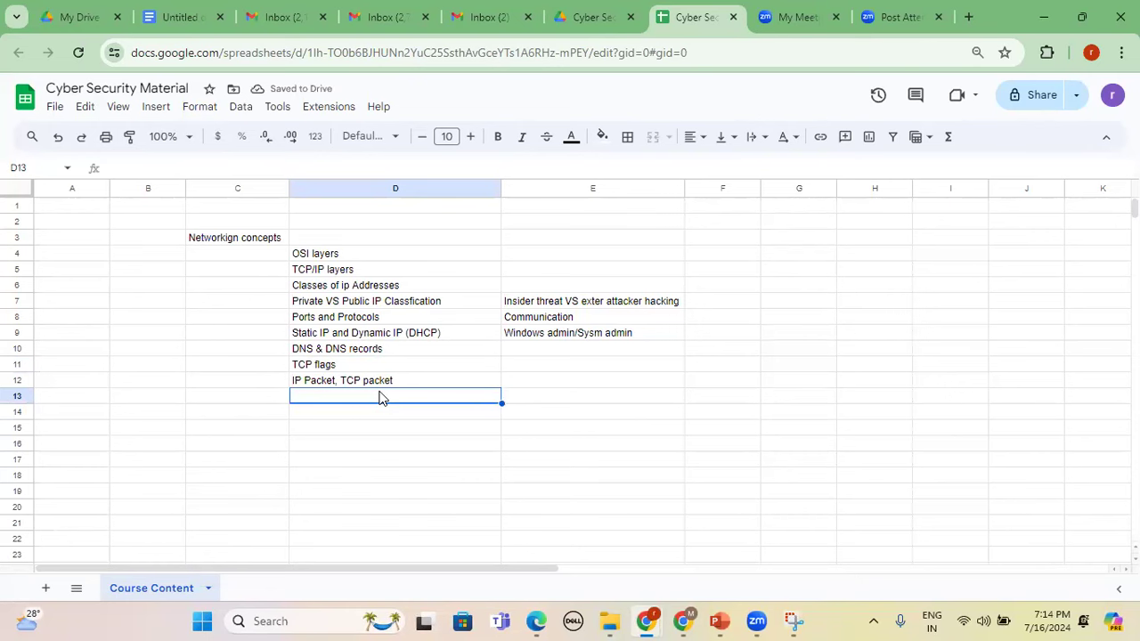
Enter "Servers ( AD, DC, DB, app , web, mail , DNS, DHCP etc)" in cell D13 of the topic list.
text(S)
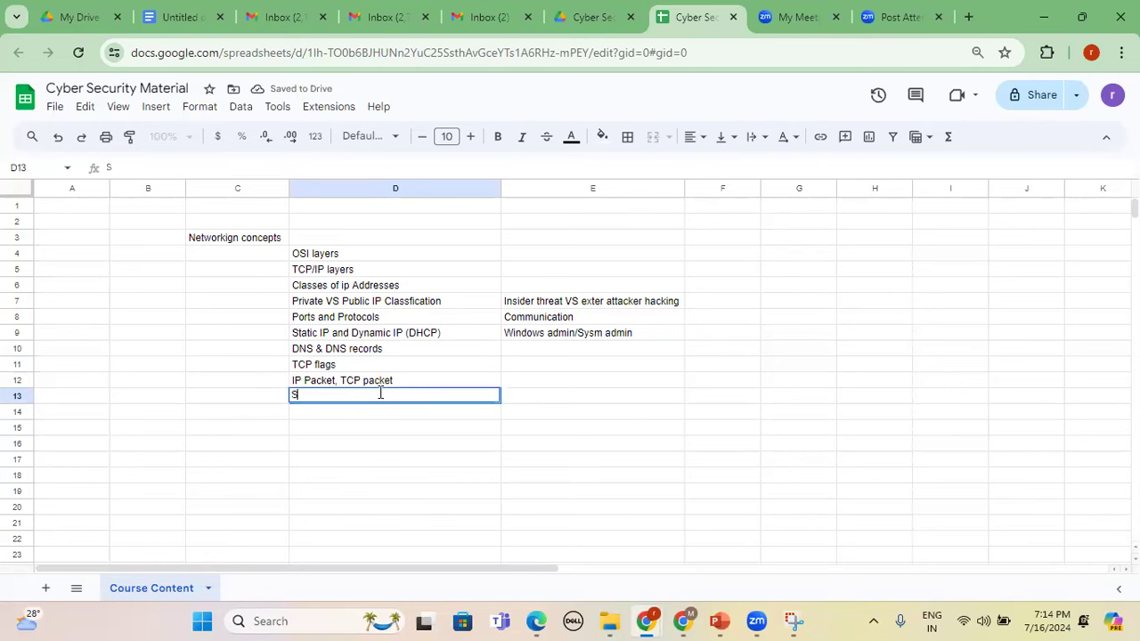
text(erver s)
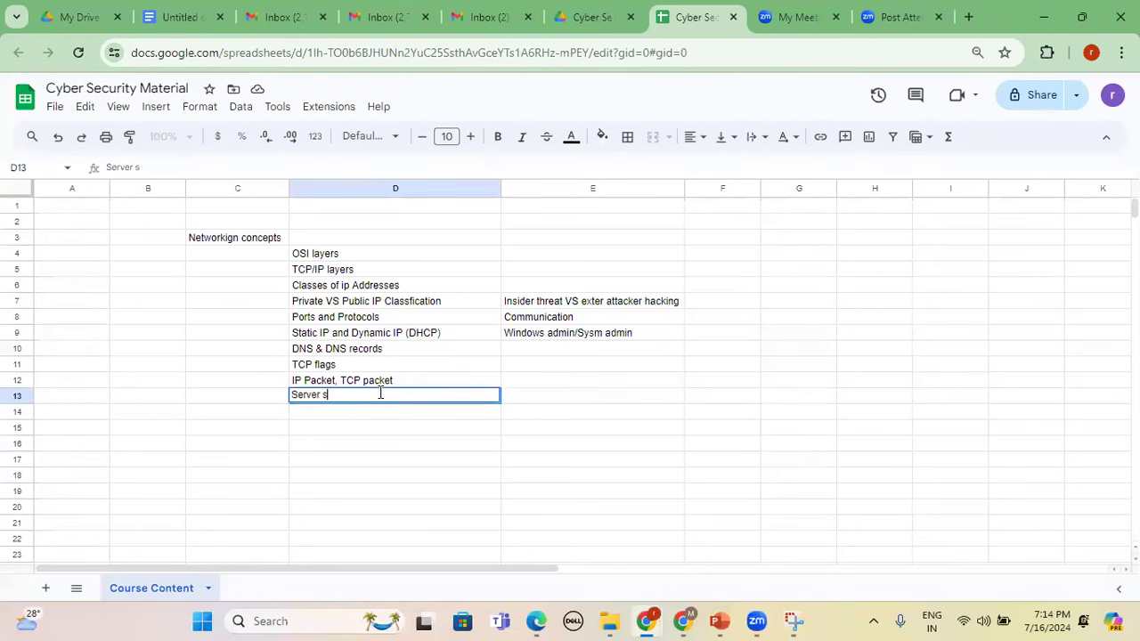
key(BackSpace)
key(BackSpace)
text(s ( AD, DC)
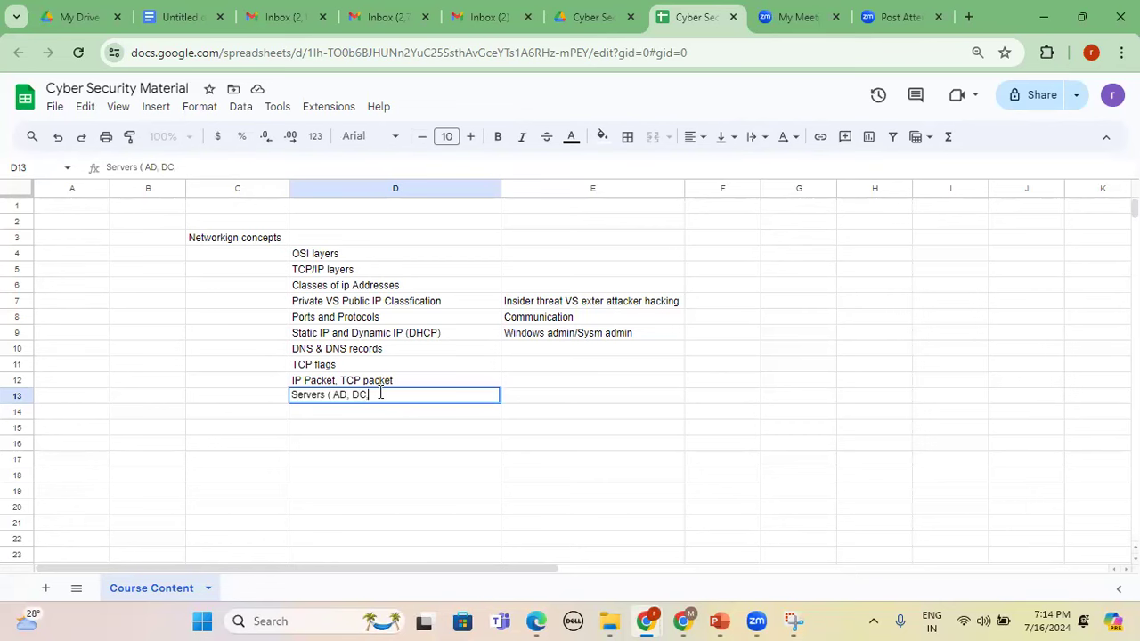
text(, DB, app , web.)
text( mail ,)
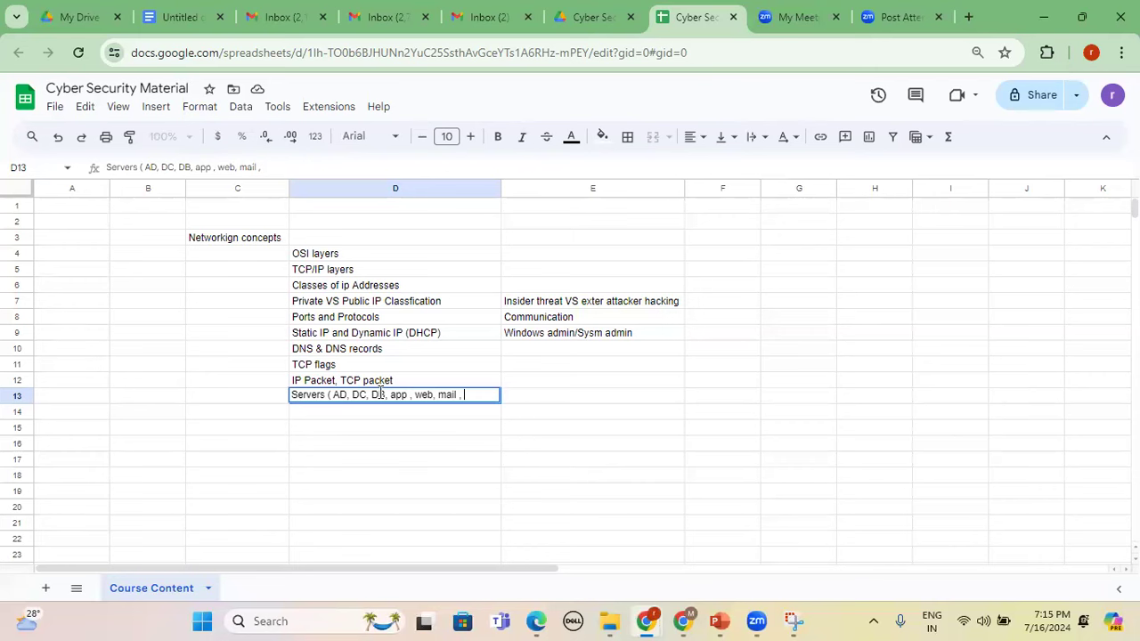
text(DNS, DCHP)
key(BackSpace)
key(BackSpace)
key(BackSpace)
text(H)
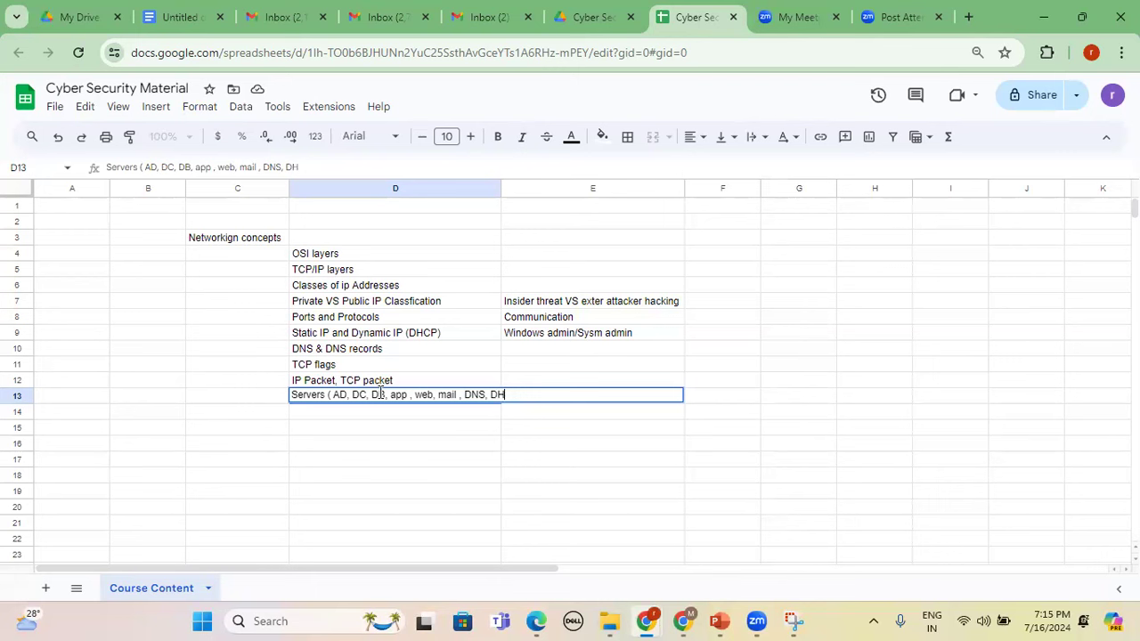
text(CP etc))
key(Return)
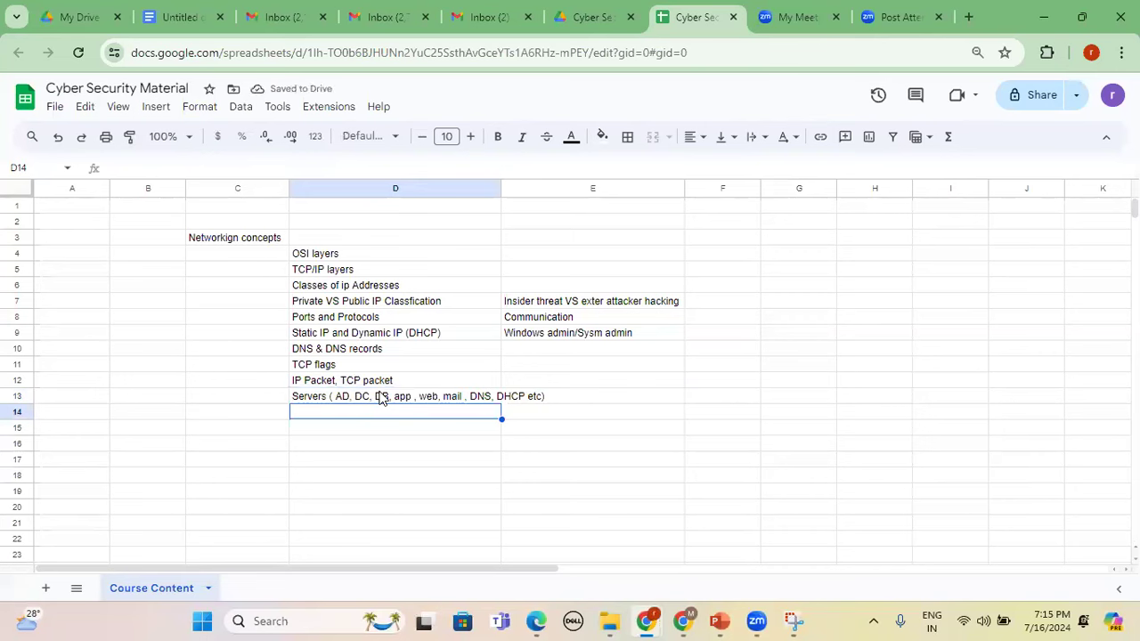
Enter "Network comands" in cell D14, below the Servers topic.
text(Network comand)
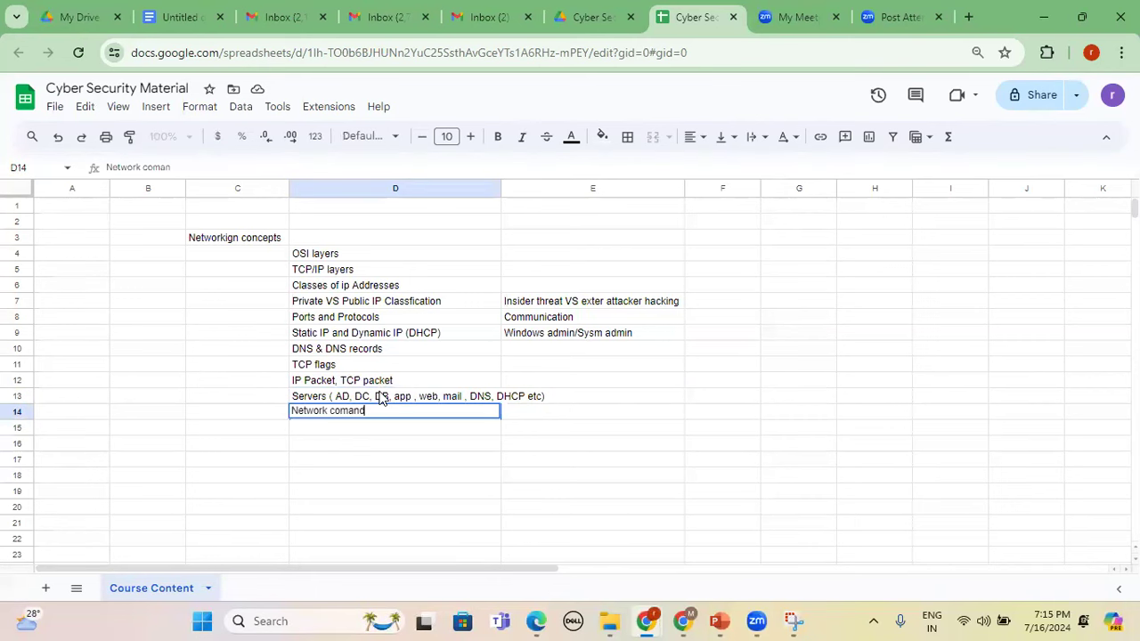
text( s)
key(Return)
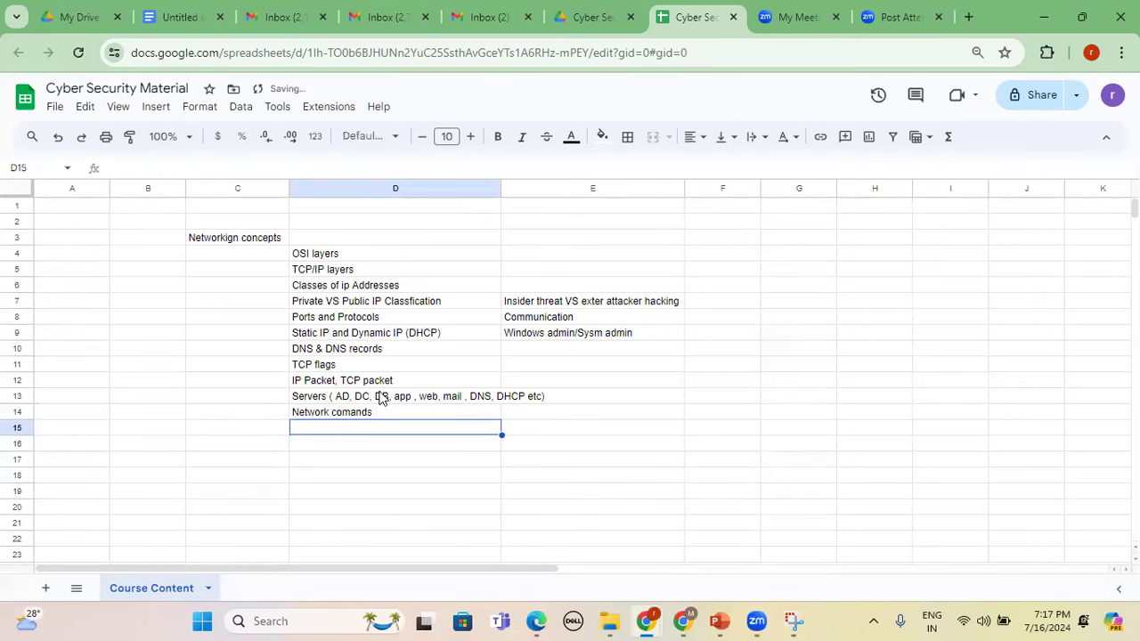
Enter "Networc architecture diagram ( Onpremise / Cloud)" in cell D15 of the topic list.
text(N)
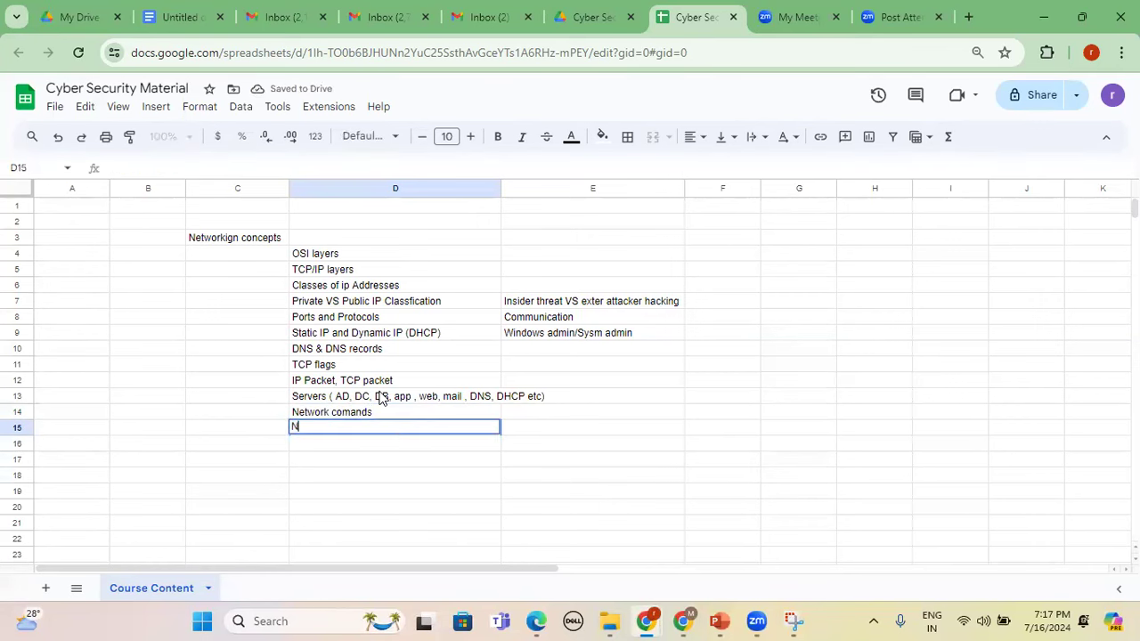
text(etwrk ar)
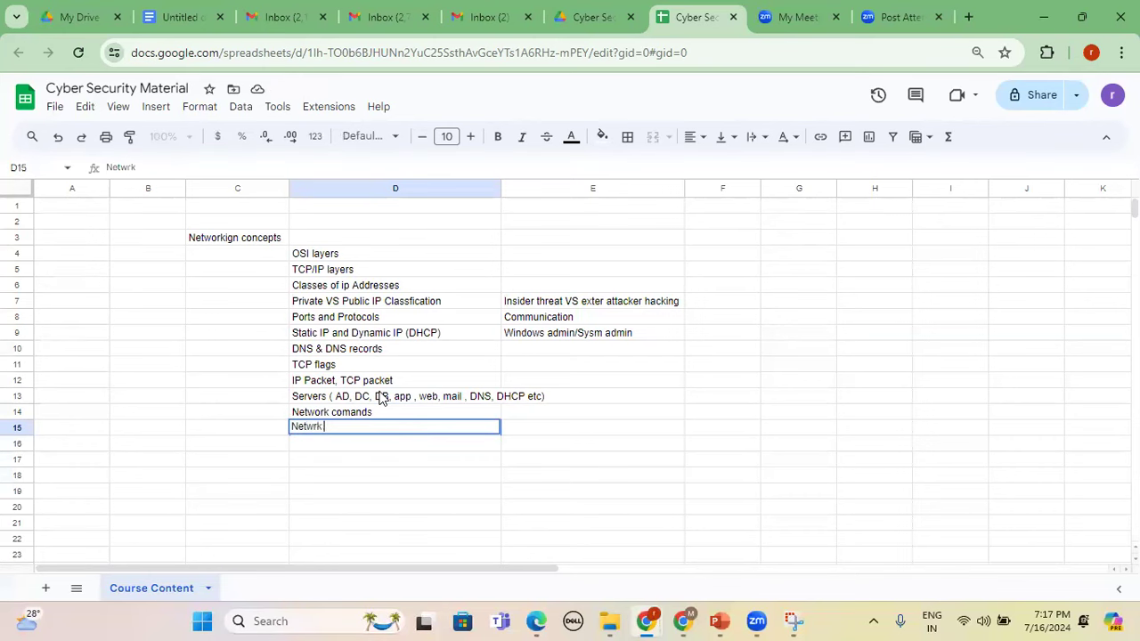
key(BackSpace)
key(BackSpace)
key(BackSpace)
text(orc architecturen)
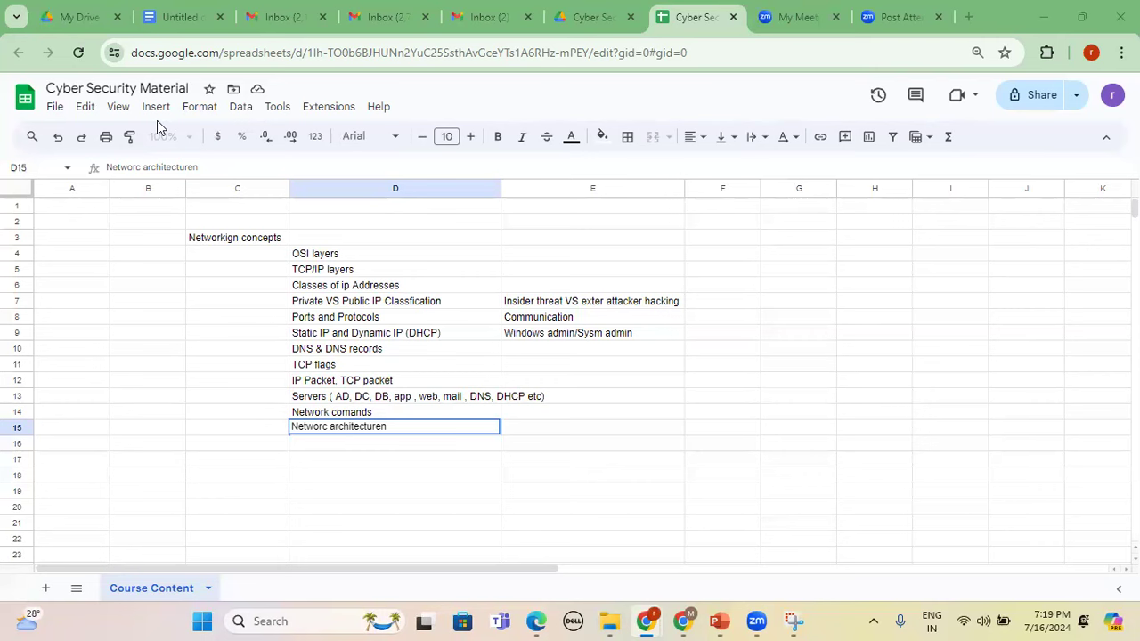
double_click(403, 426)
key(BackSpace)
text(diagram )
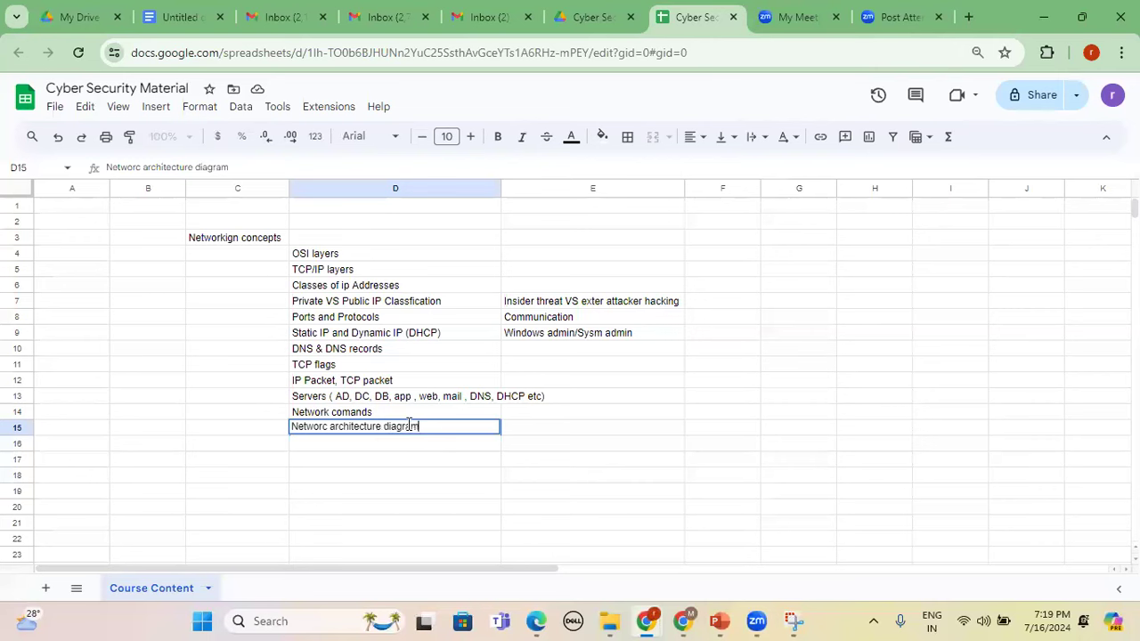
text(( Onpremise)
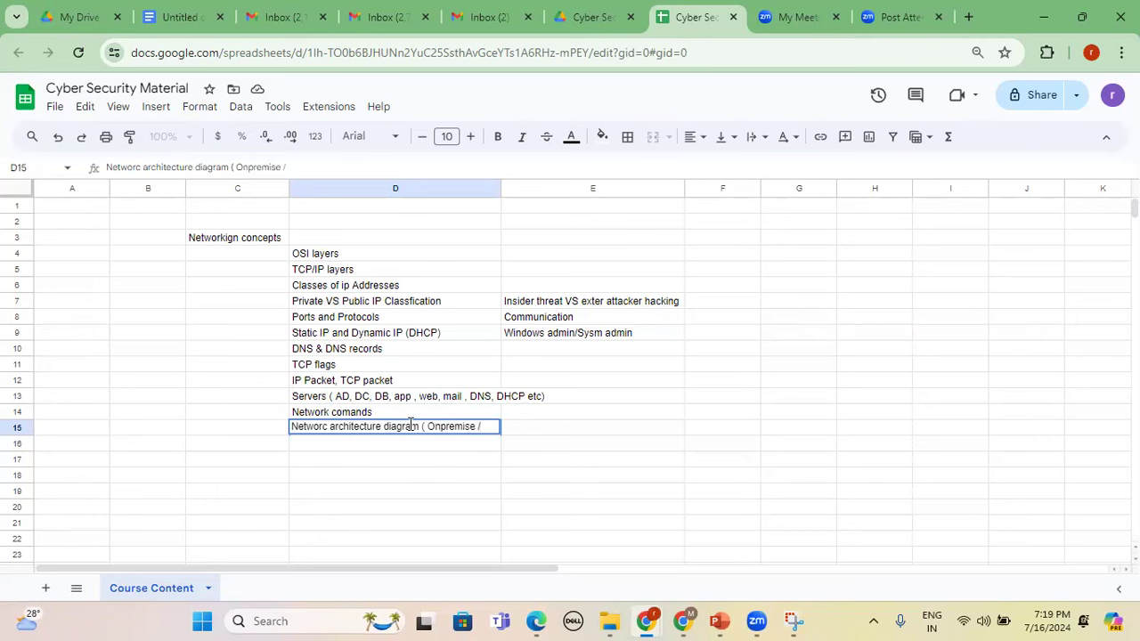
text(/ C;)
key(BackSpace)
text(loud))
key(Return)
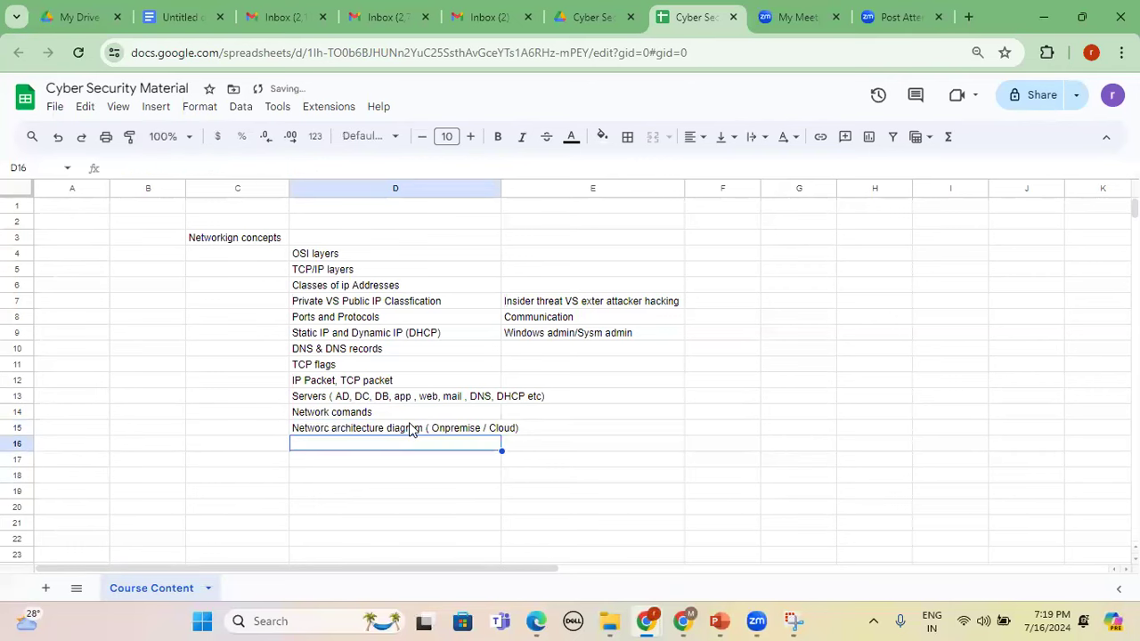
Enter "Security attacks/ Cybwer attacks" in cell D16, below the network architecture topic.
drag(371, 253, 399, 432)
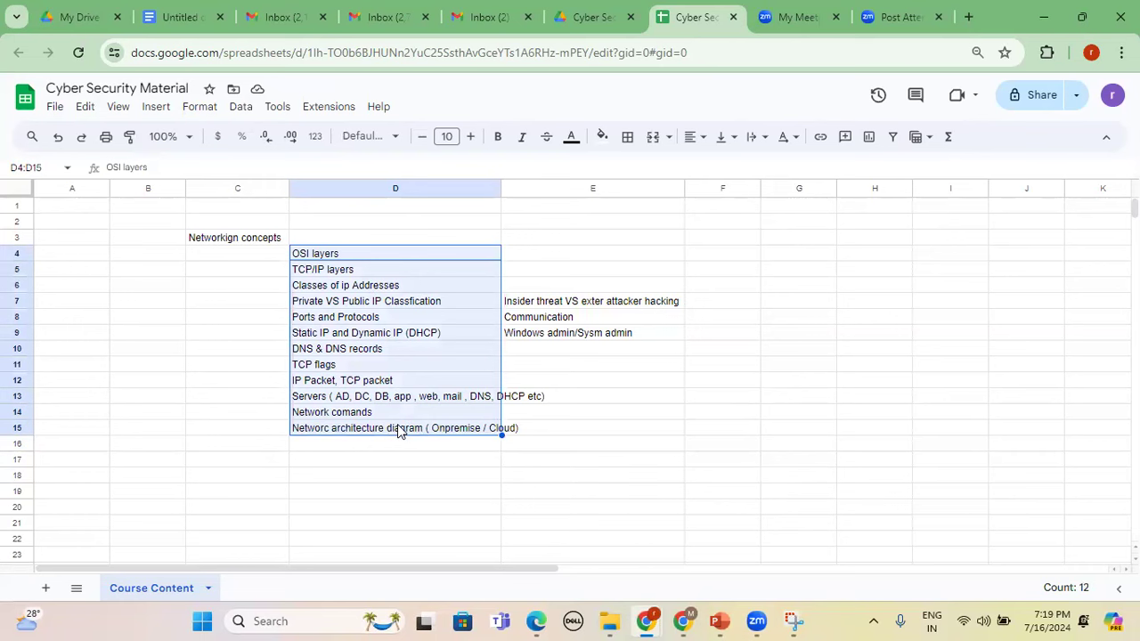
click(389, 452)
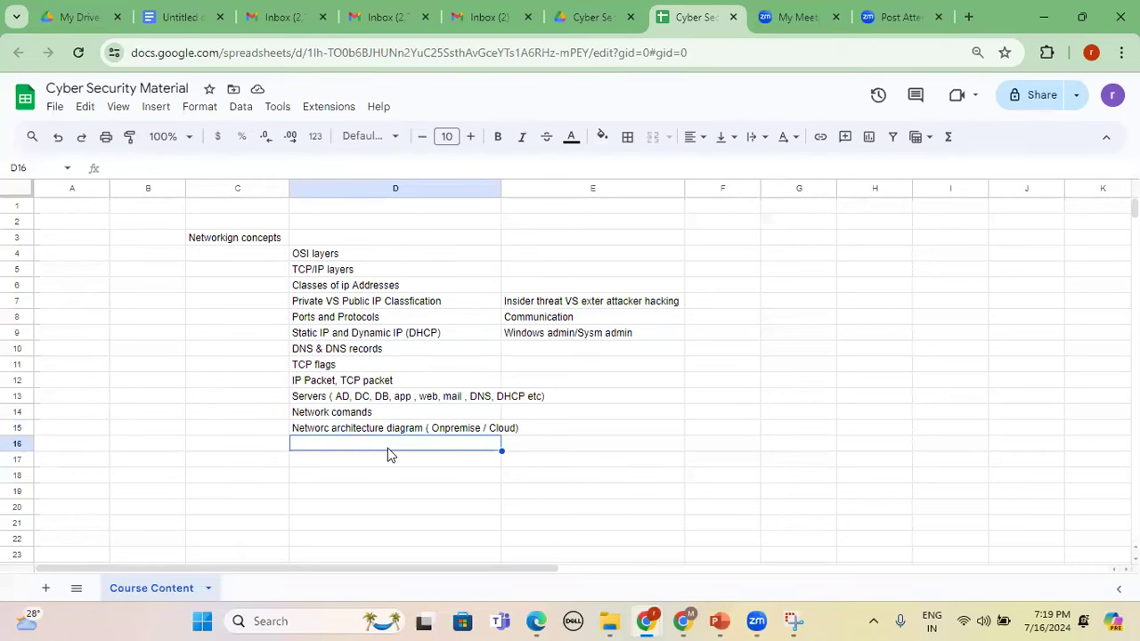
text(Sec)
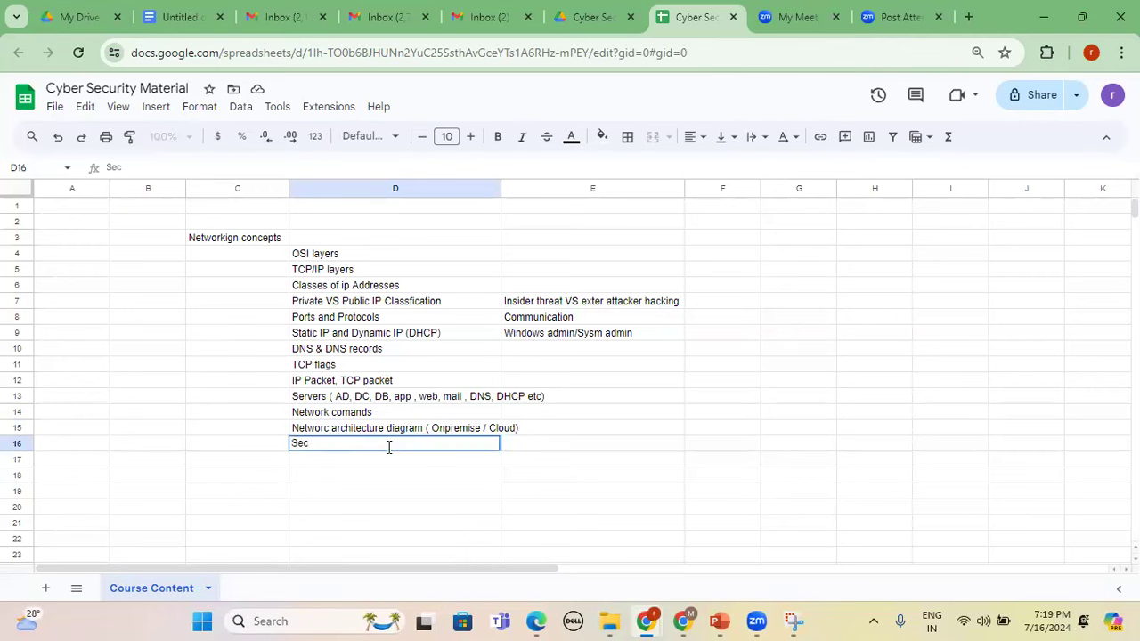
text(urity attacks/ )
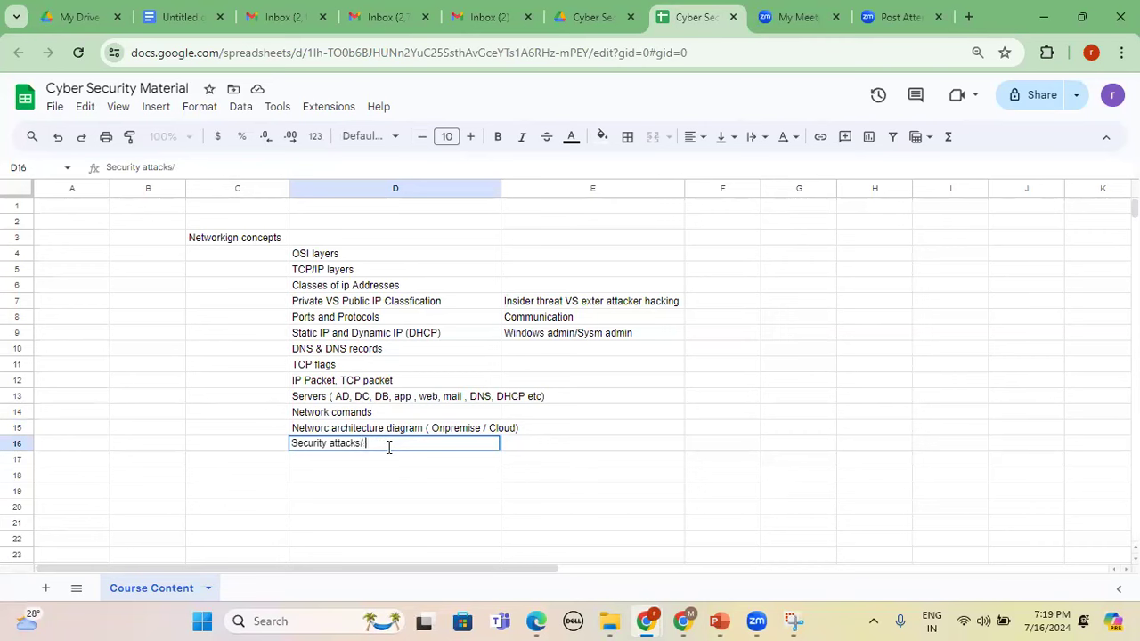
text(Cybwer attacks)
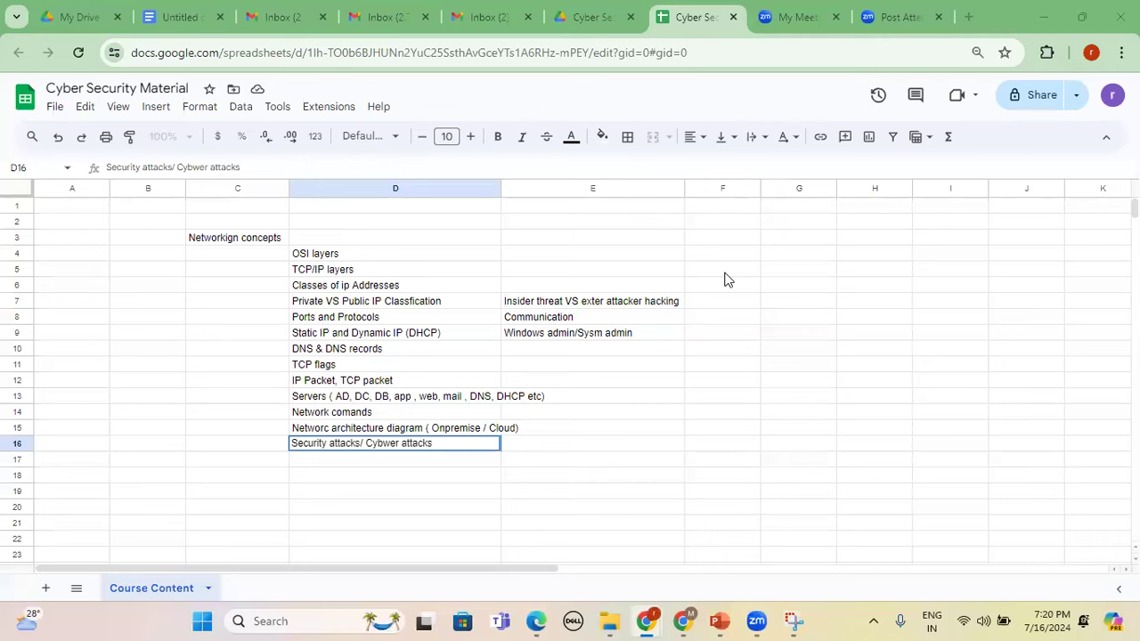
click(440, 463)
click(438, 446)
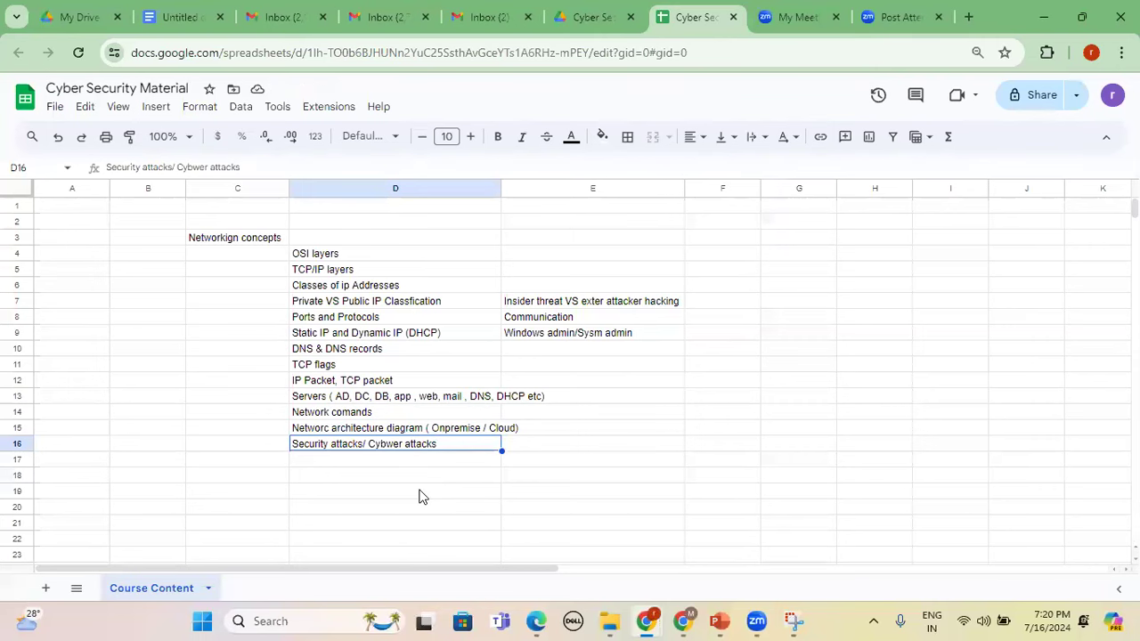
Append "/ Network atatcks" to the security attacks topic in cell D16 and widen column D to fit the topics.
triple_click(447, 442)
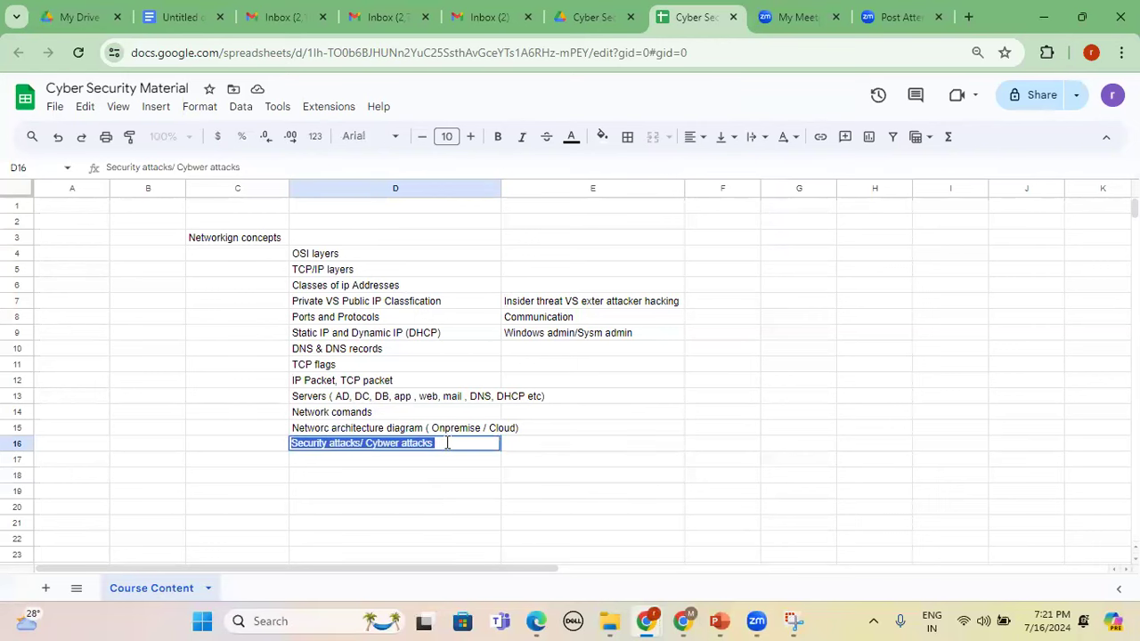
click(448, 442)
text(/)
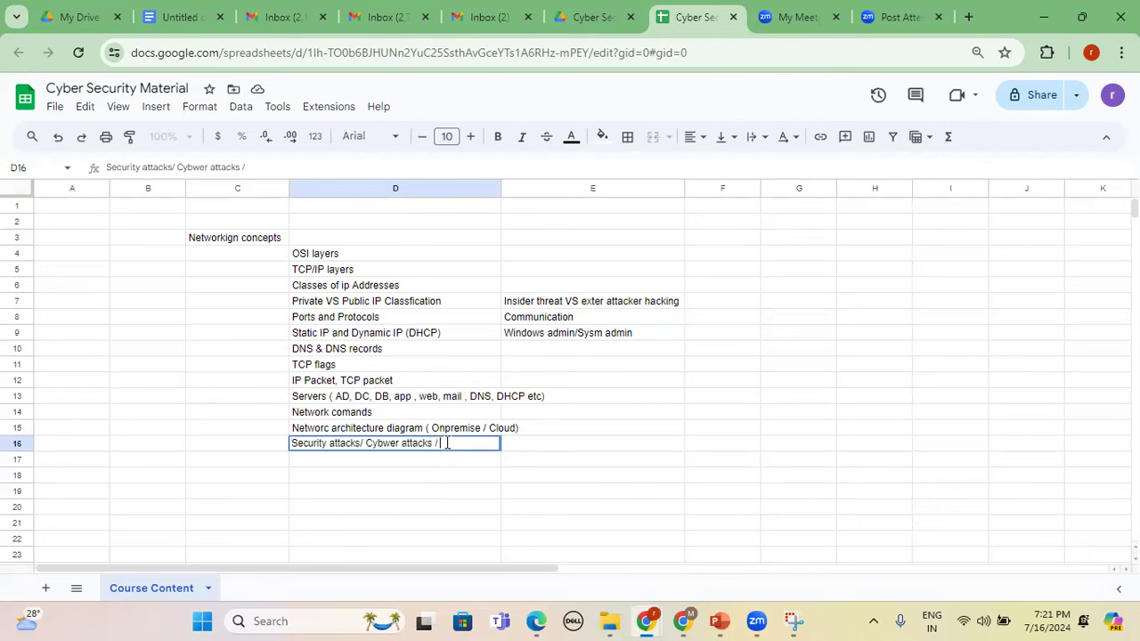
text( Network atatcks)
key(Return)
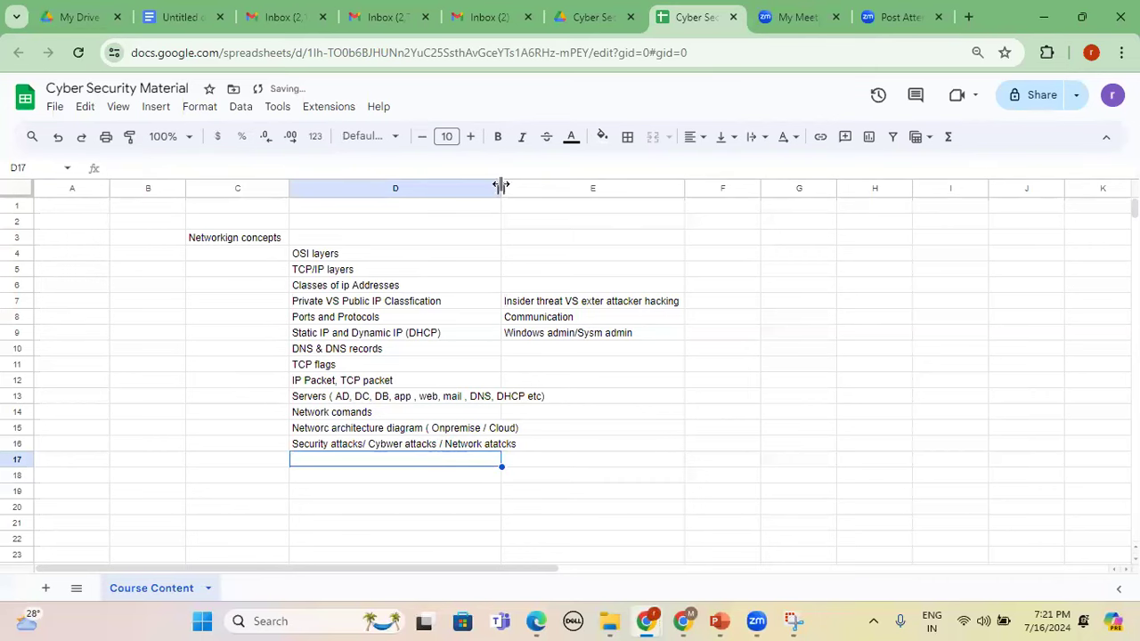
drag(502, 187, 549, 188)
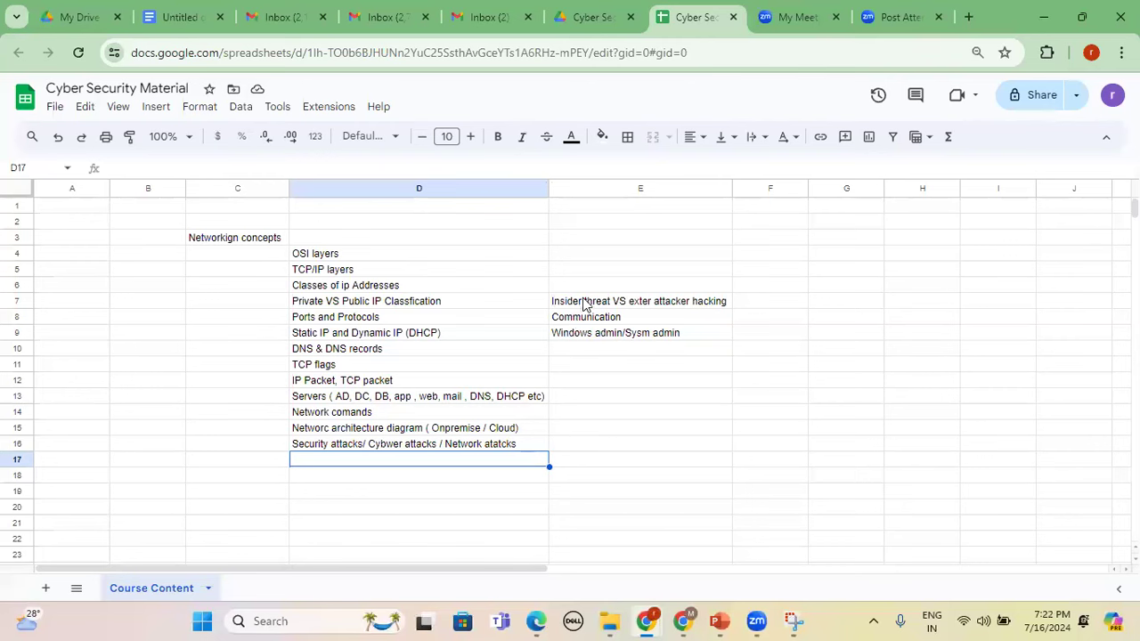
Enter the note "Cyber security will start" in cell E16, beside the security attacks topic.
click(431, 447)
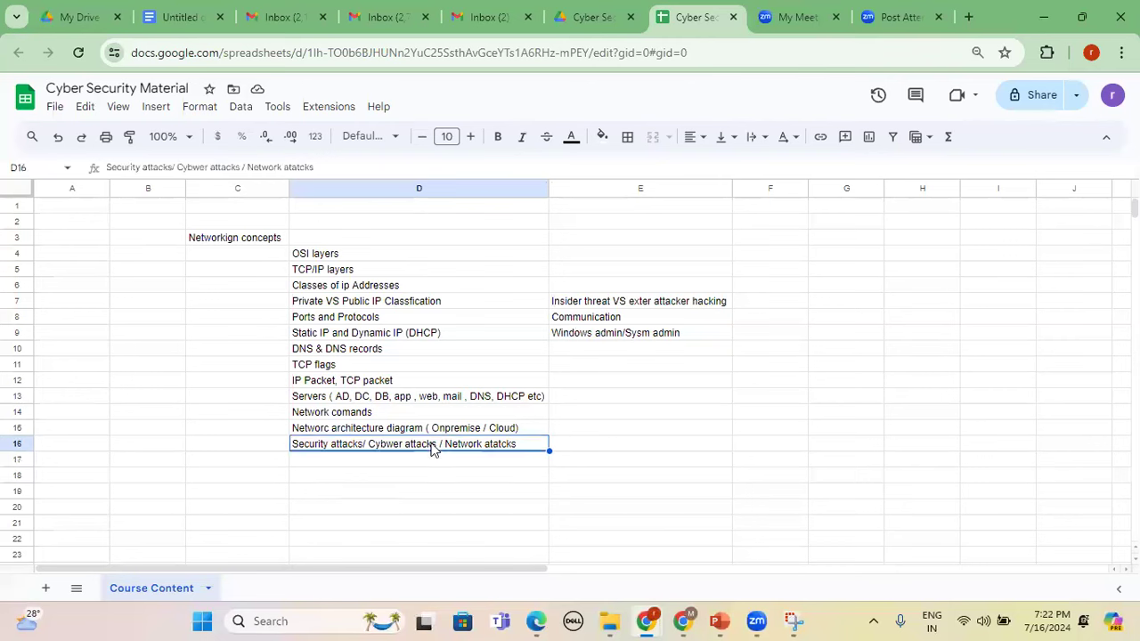
click(624, 452)
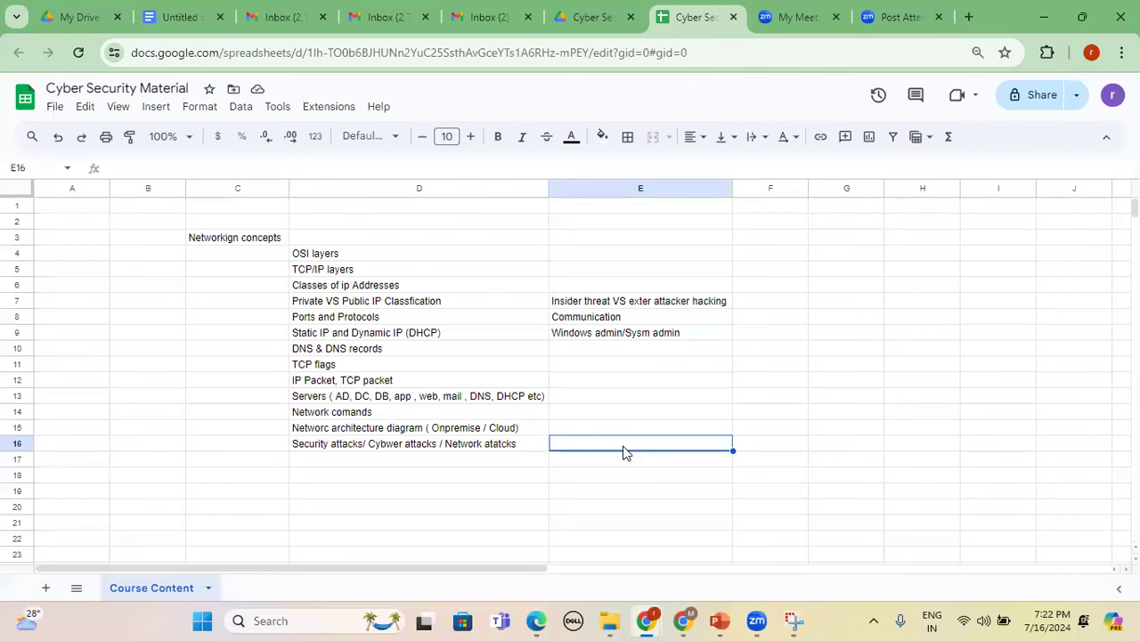
click(260, 449)
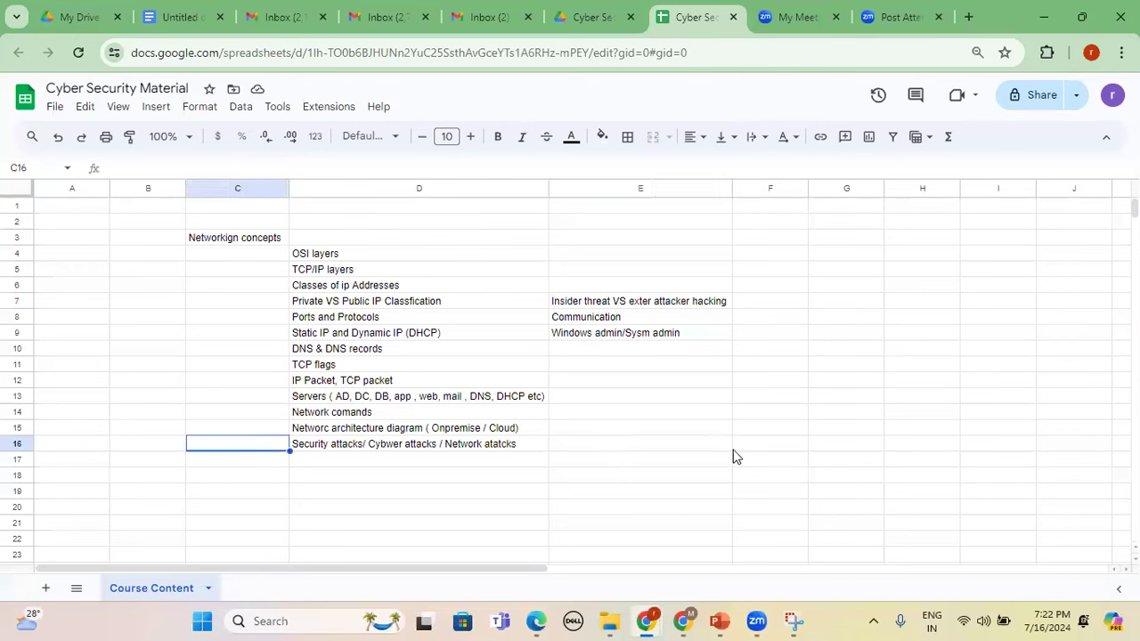
click(682, 450)
text(C)
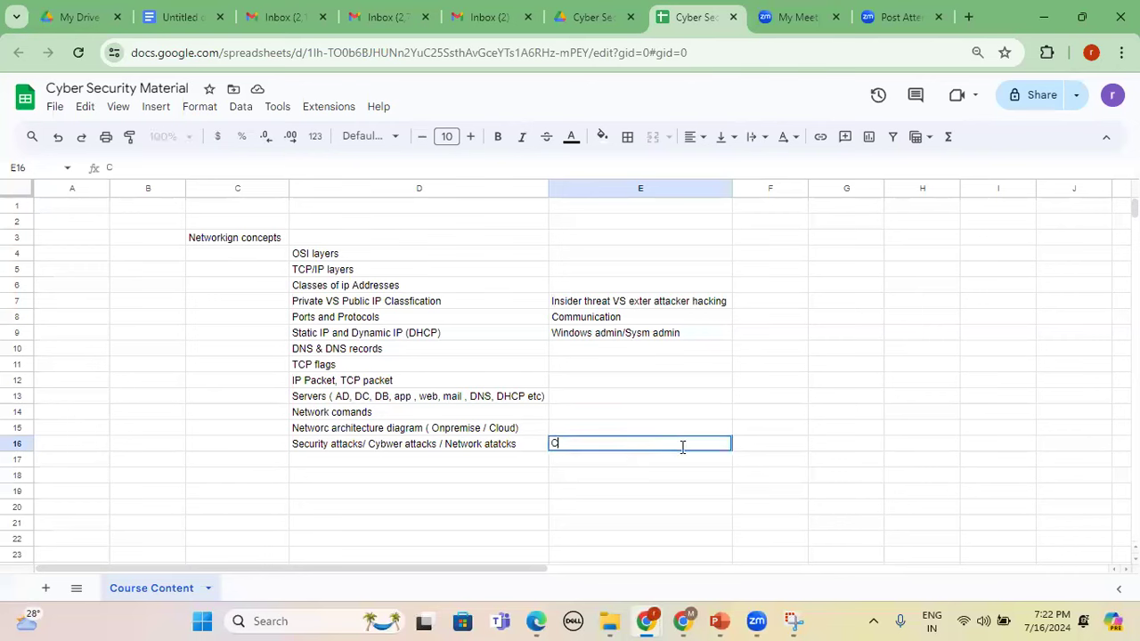
text(yber security will)
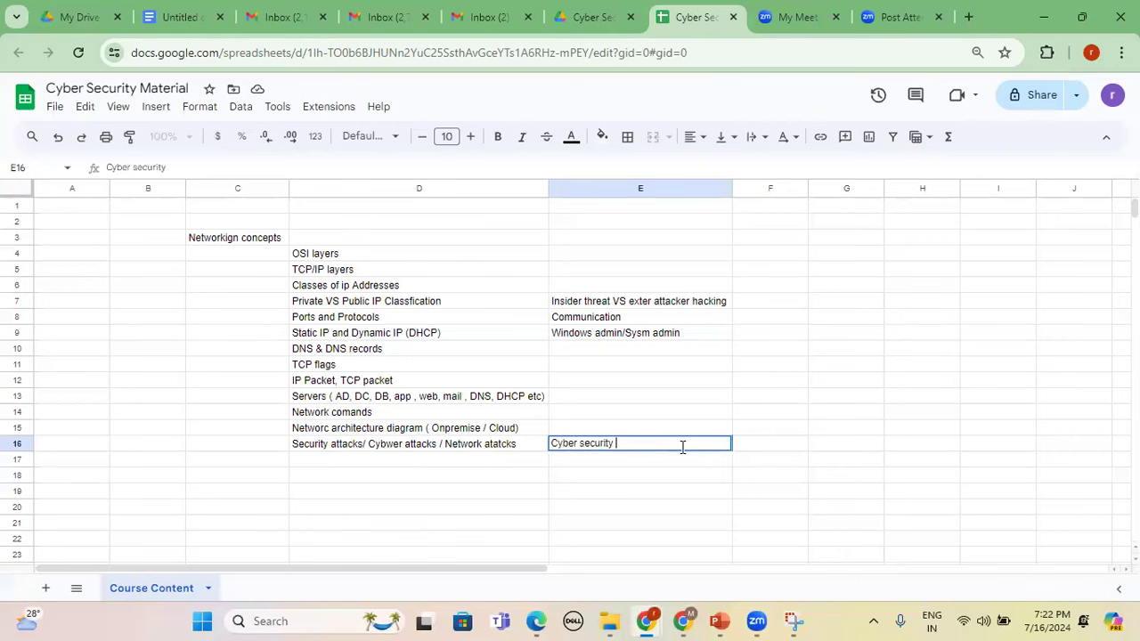
text( start)
key(Return)
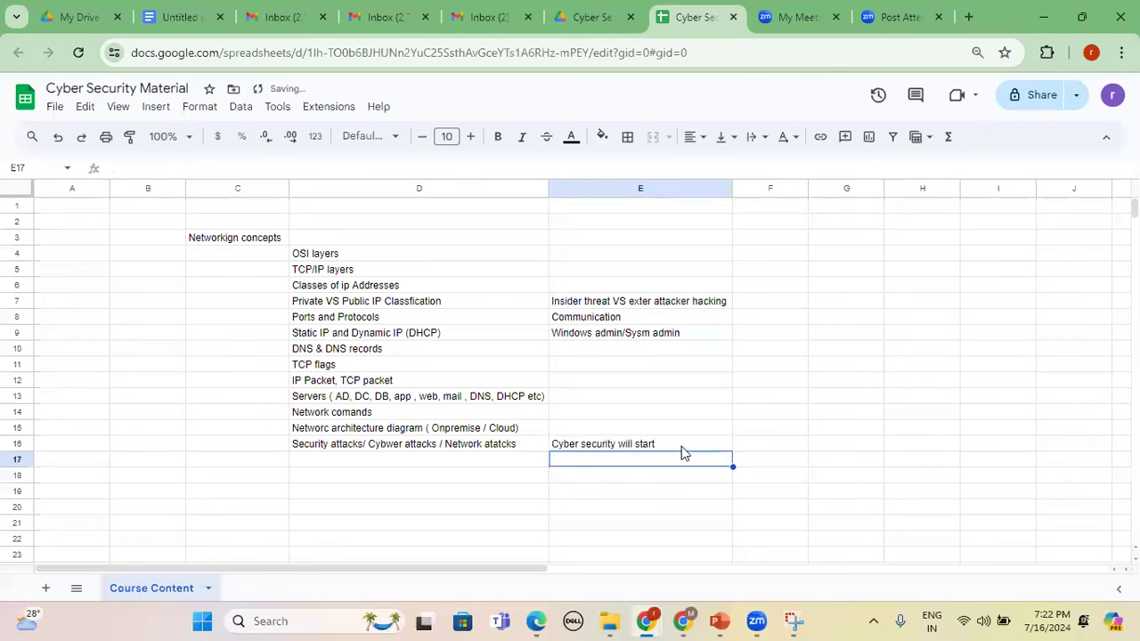
Enter "50 to 60 attacks" in cell F16, beside the cyber security note.
click(771, 443)
text(50)
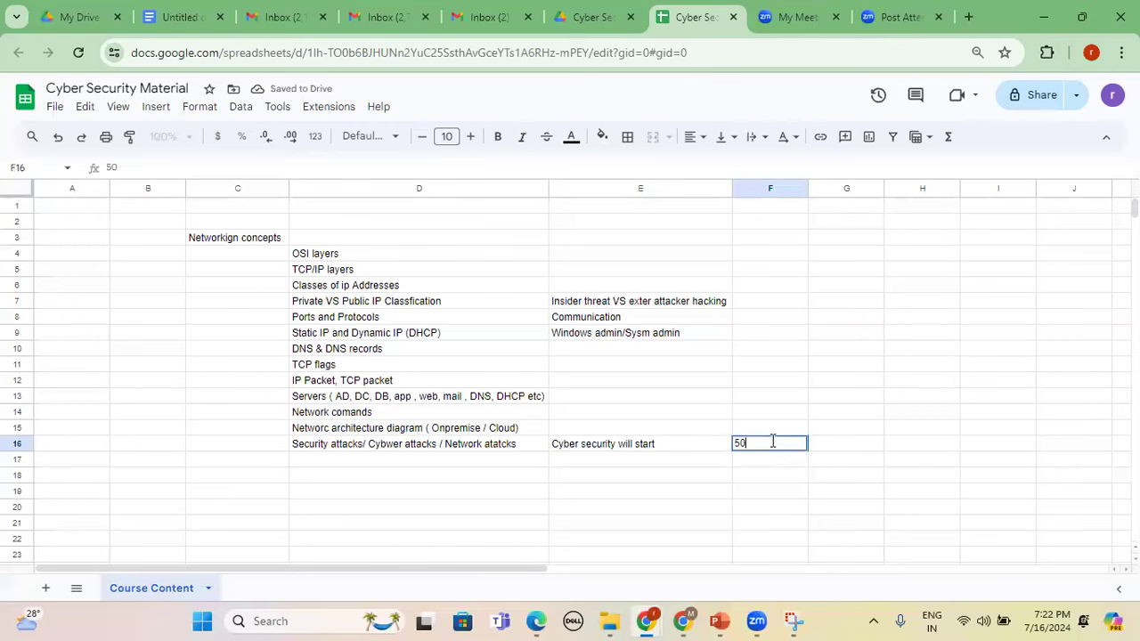
text( to 60 attacks)
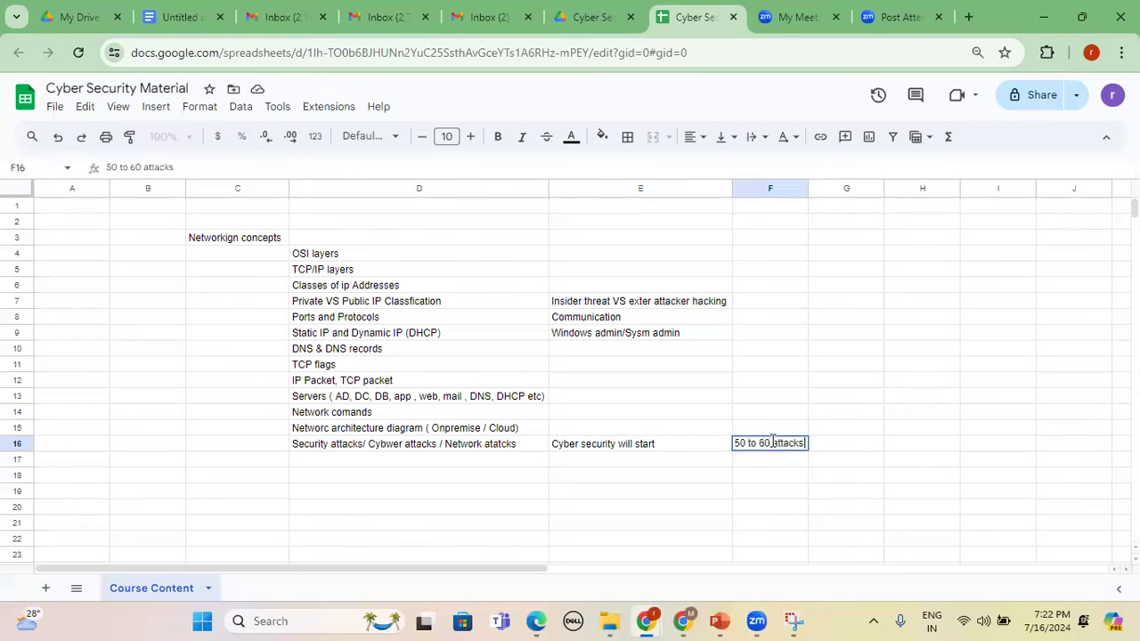
key(Return)
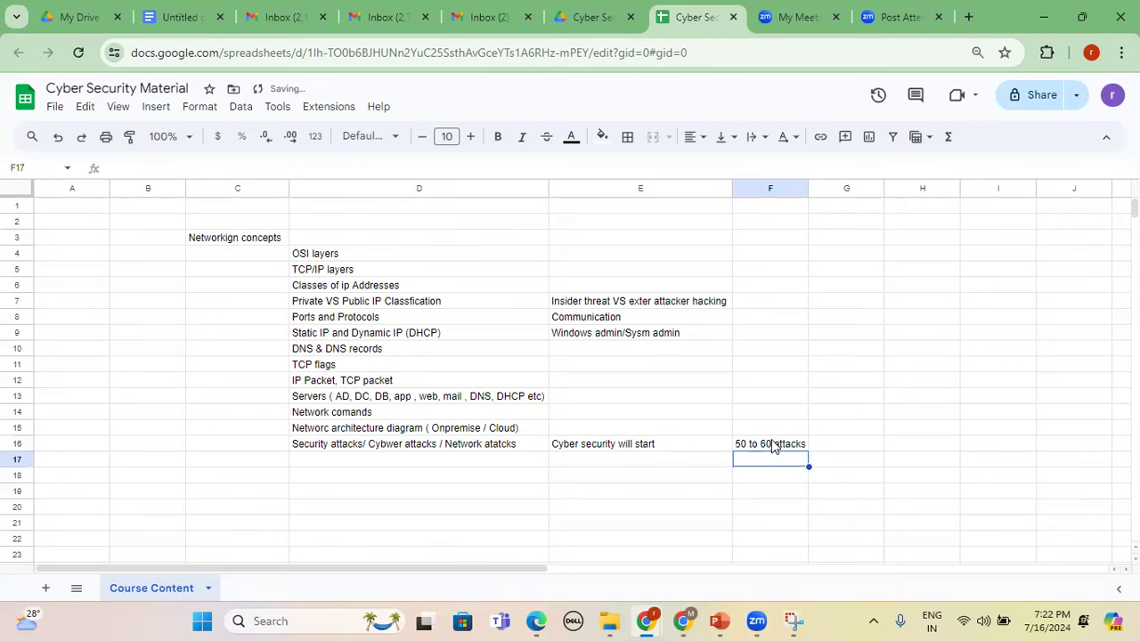
drag(378, 250, 373, 432)
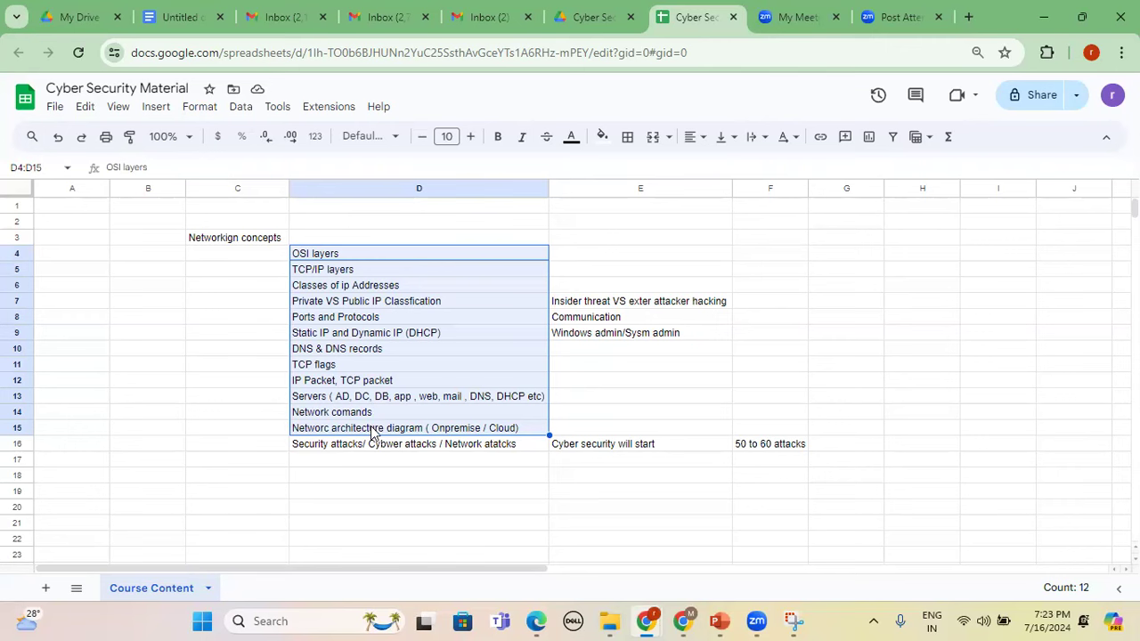
click(627, 451)
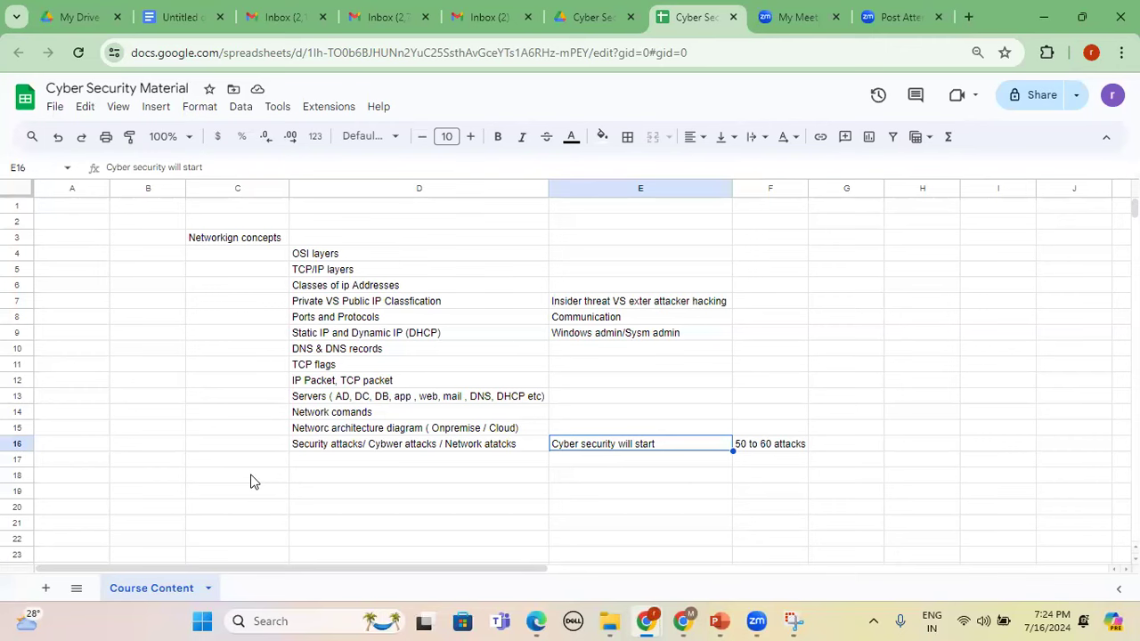
click(253, 243)
drag(274, 244, 699, 447)
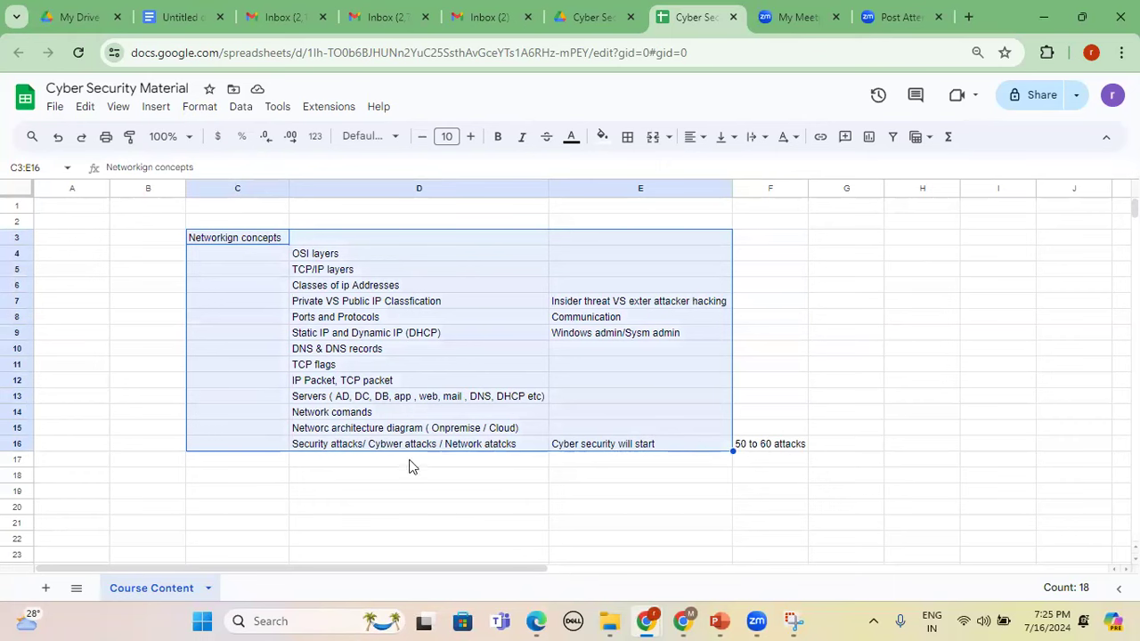
Enter the section heading "End point security" in cell C19, below the networking topics.
click(241, 486)
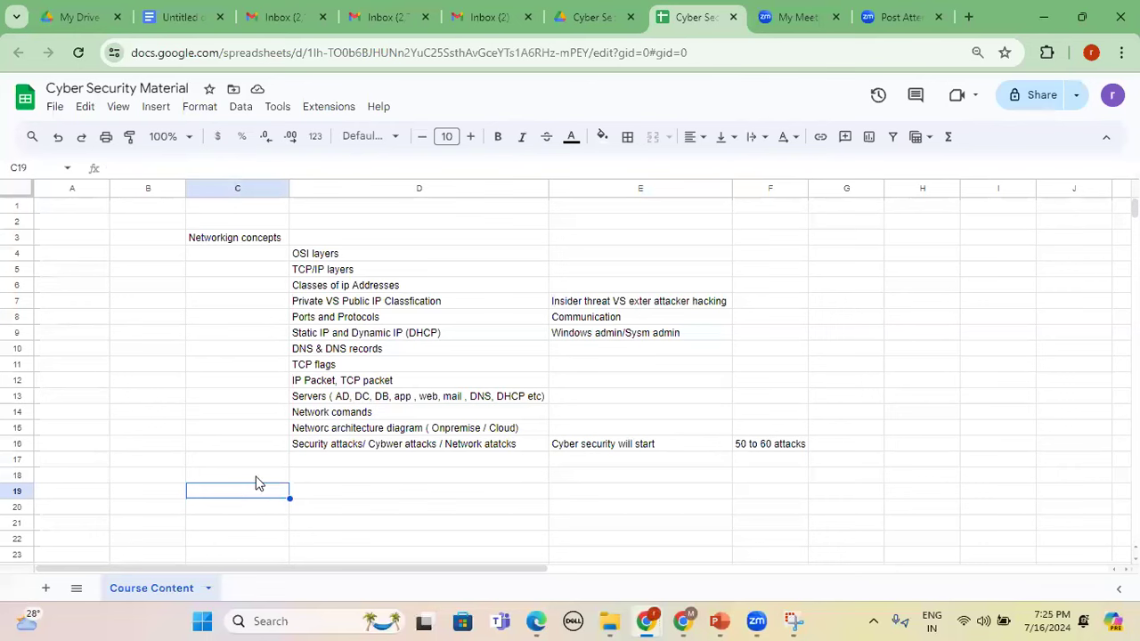
text(E)
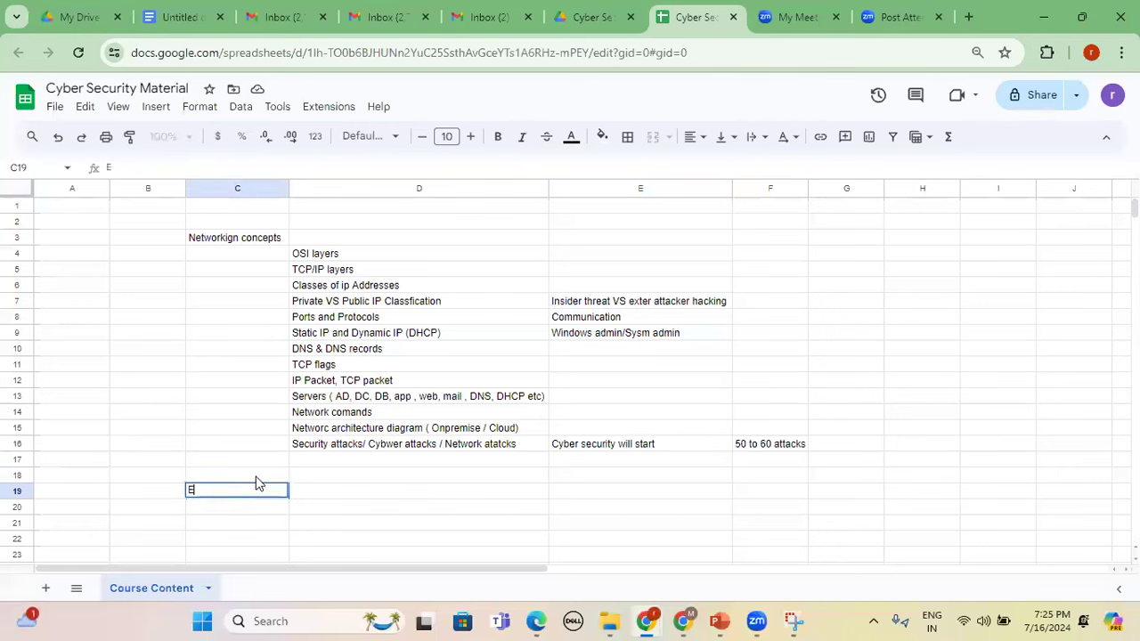
text(nd point)
key(BackSpace)
key(BackSpace)
key(BackSpace)
text(oint se)
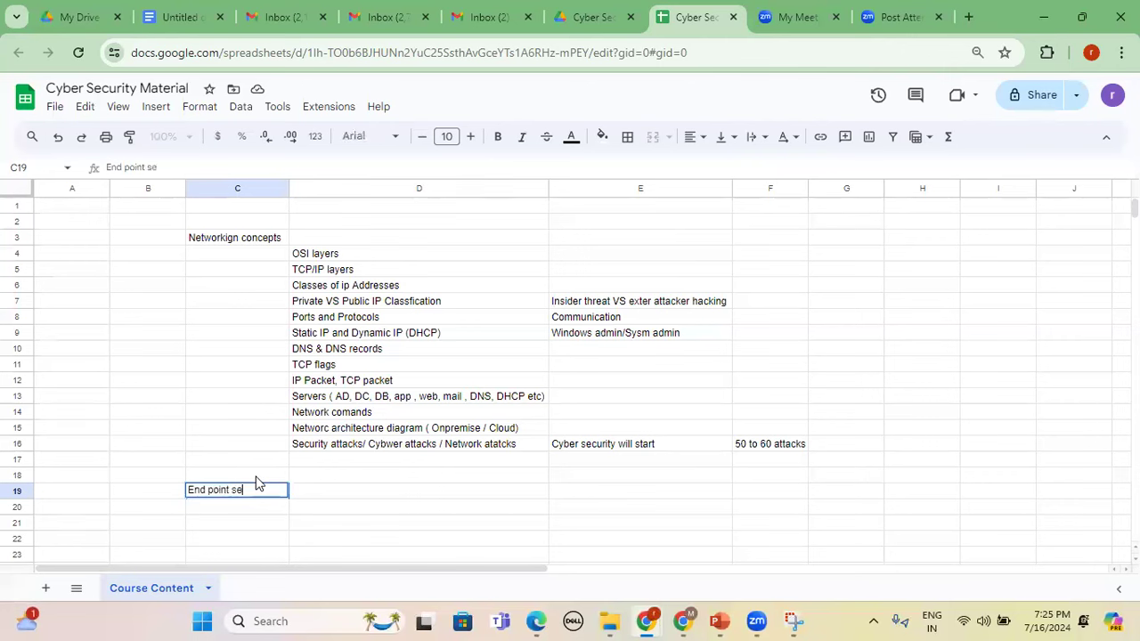
text(curity)
key(Return)
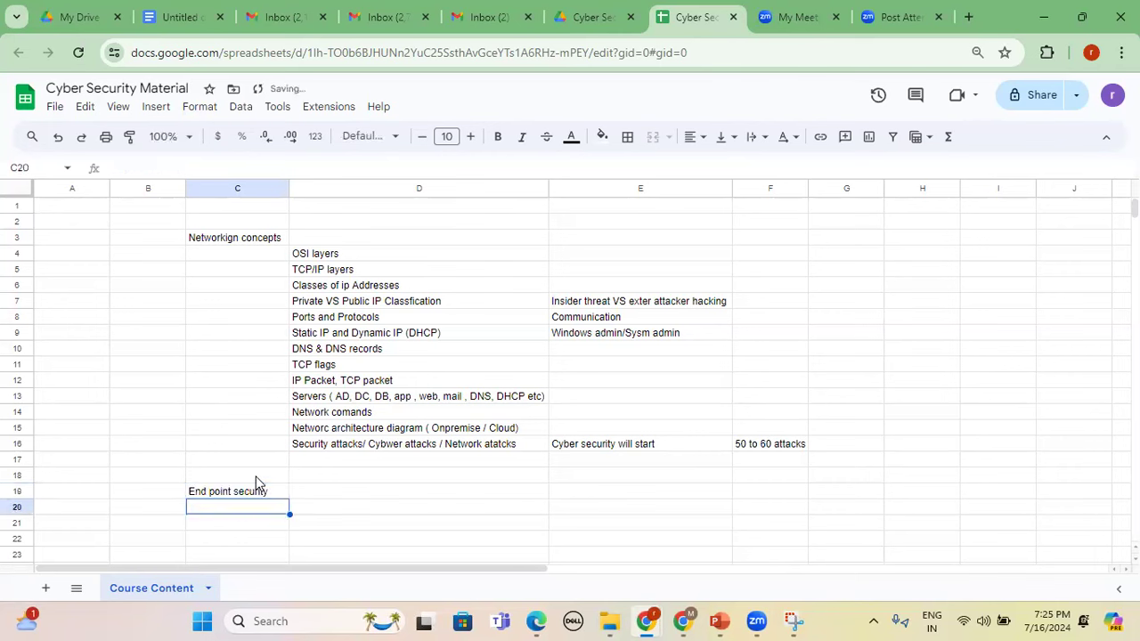
Extend the heading in cell C19 to "End point security or EPP" and widen column C to fit it.
drag(392, 239, 377, 451)
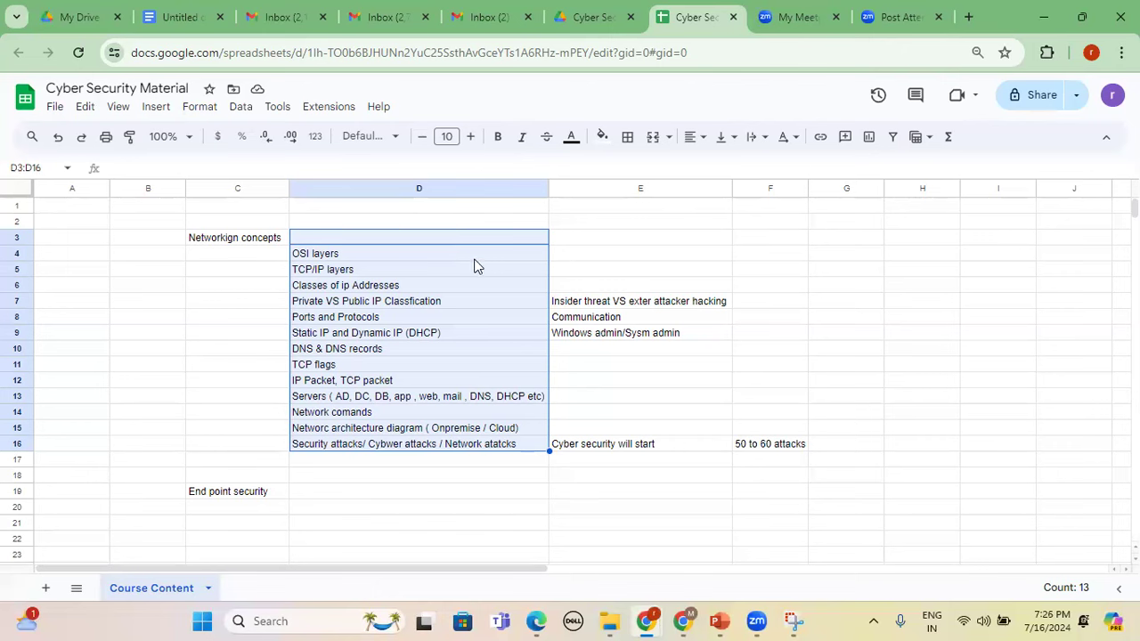
click(277, 491)
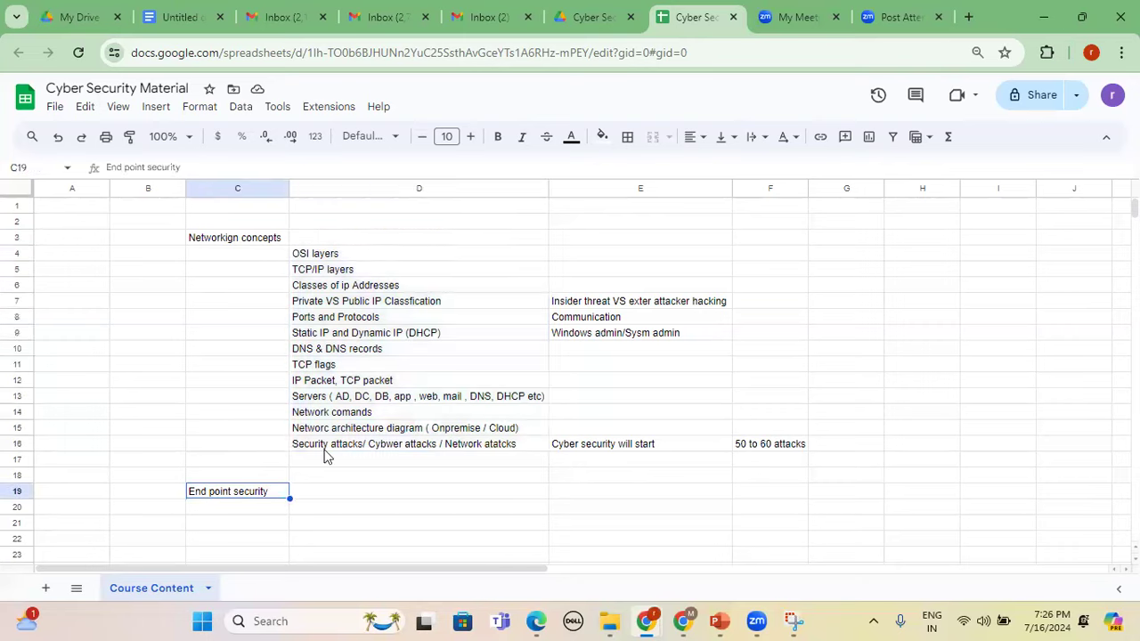
scroll(371, 374, down, 2)
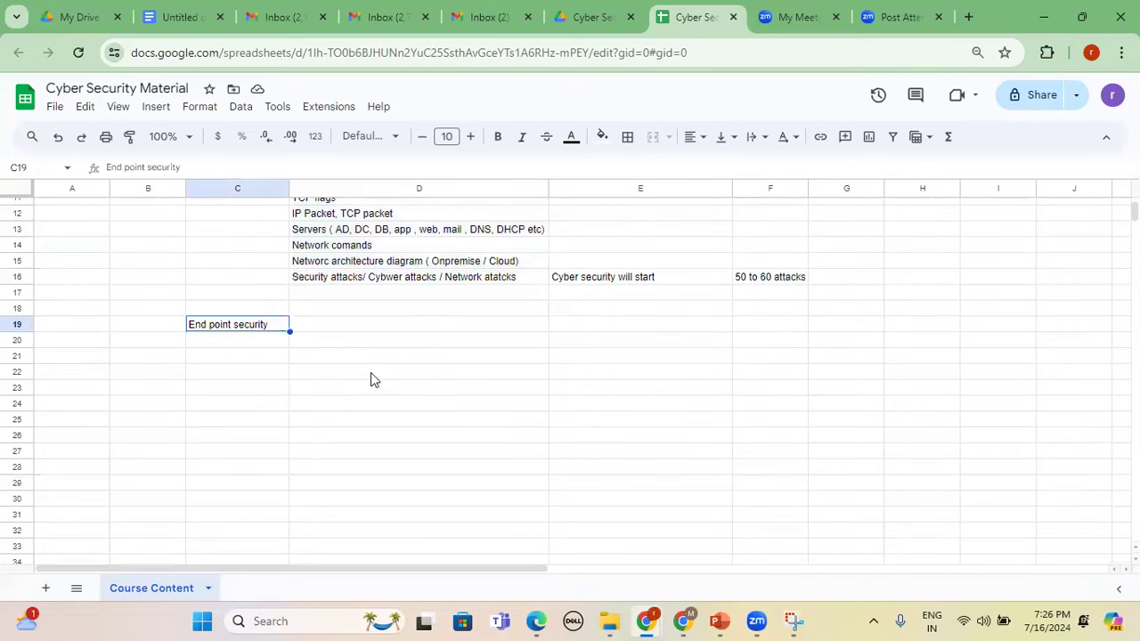
double_click(274, 327)
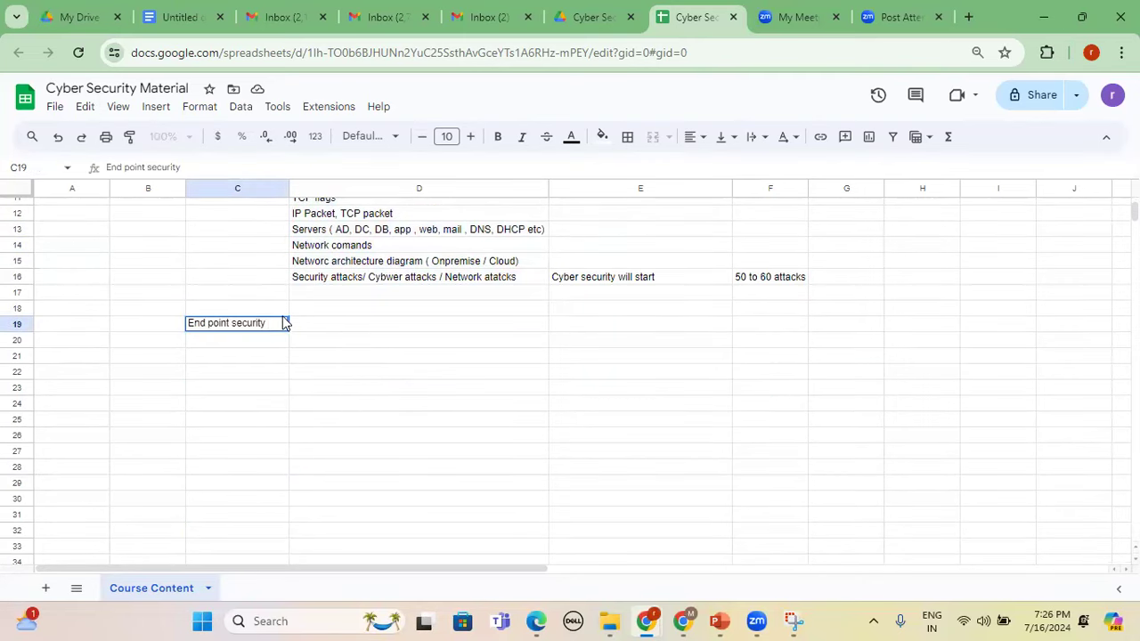
text(or)
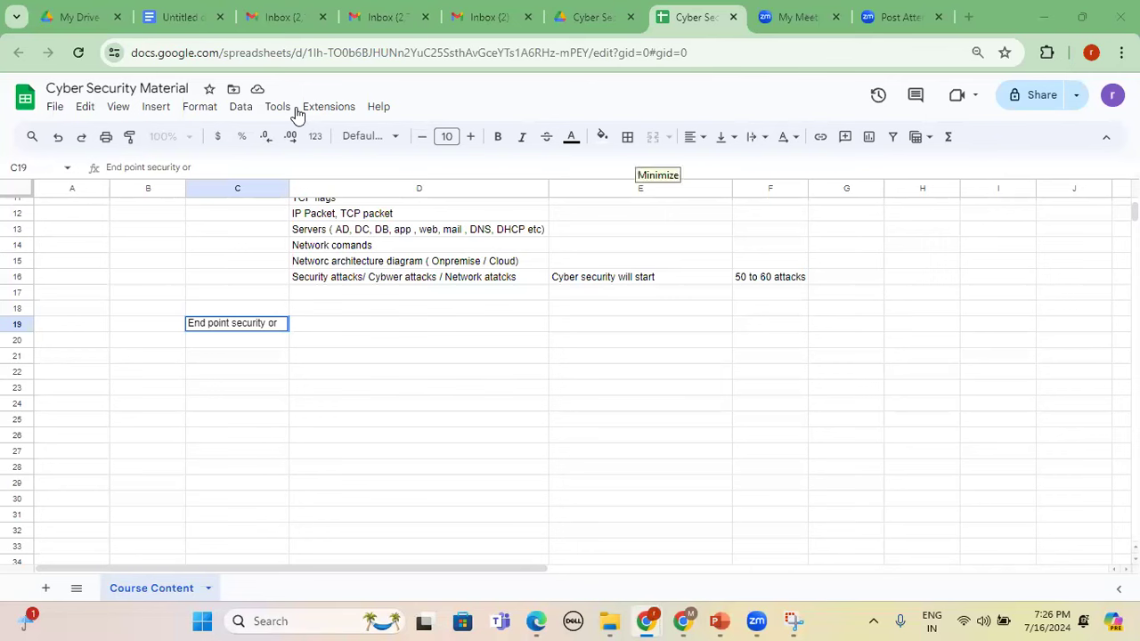
double_click(276, 322)
text(EPP)
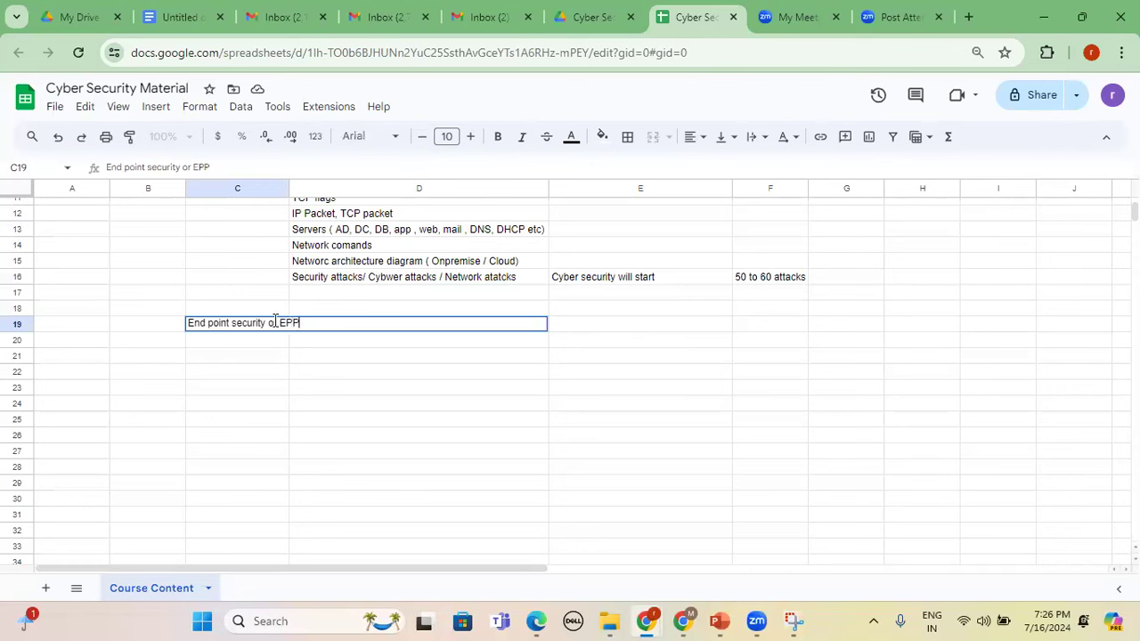
key(Return)
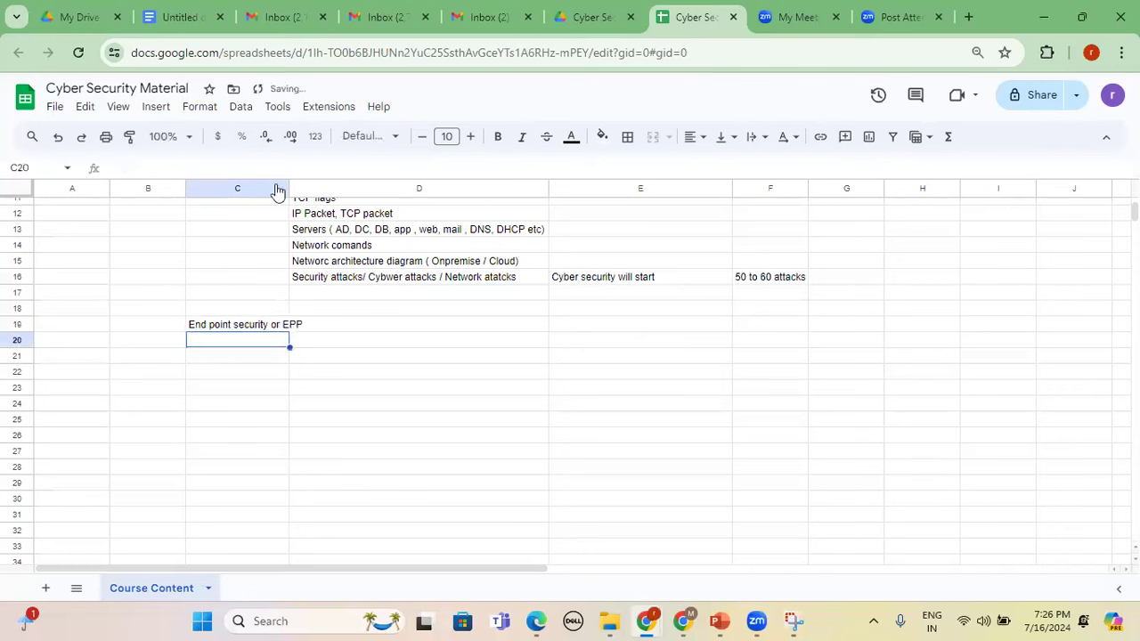
drag(288, 188, 316, 188)
Enter "AV/EDR/XDR" in cell D20 as the first topic under the end point security heading.
click(347, 328)
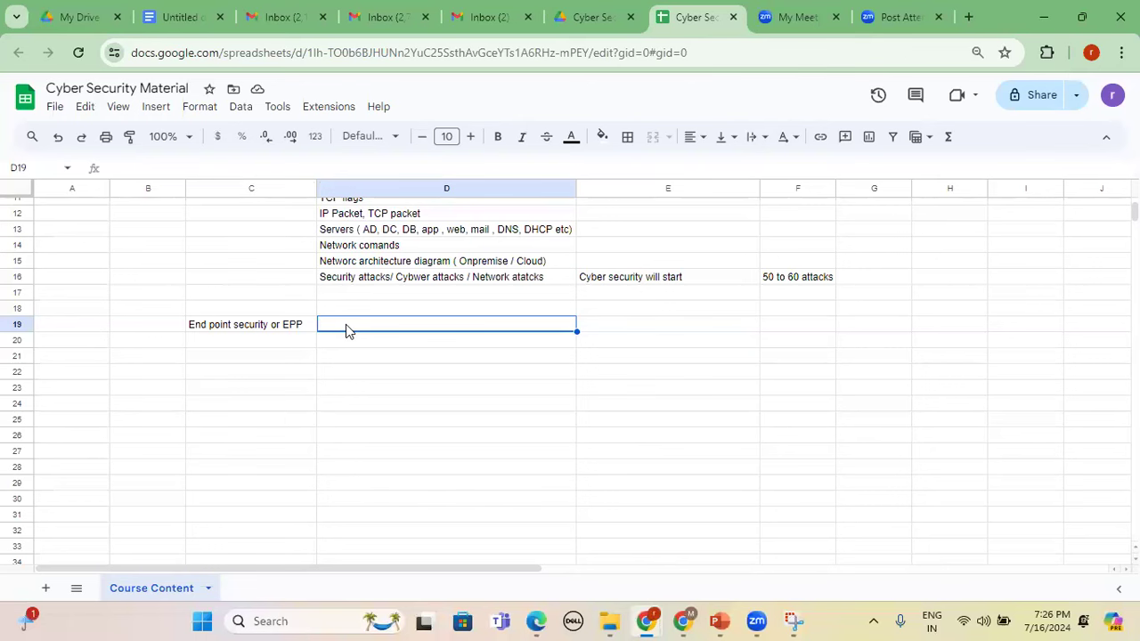
click(348, 343)
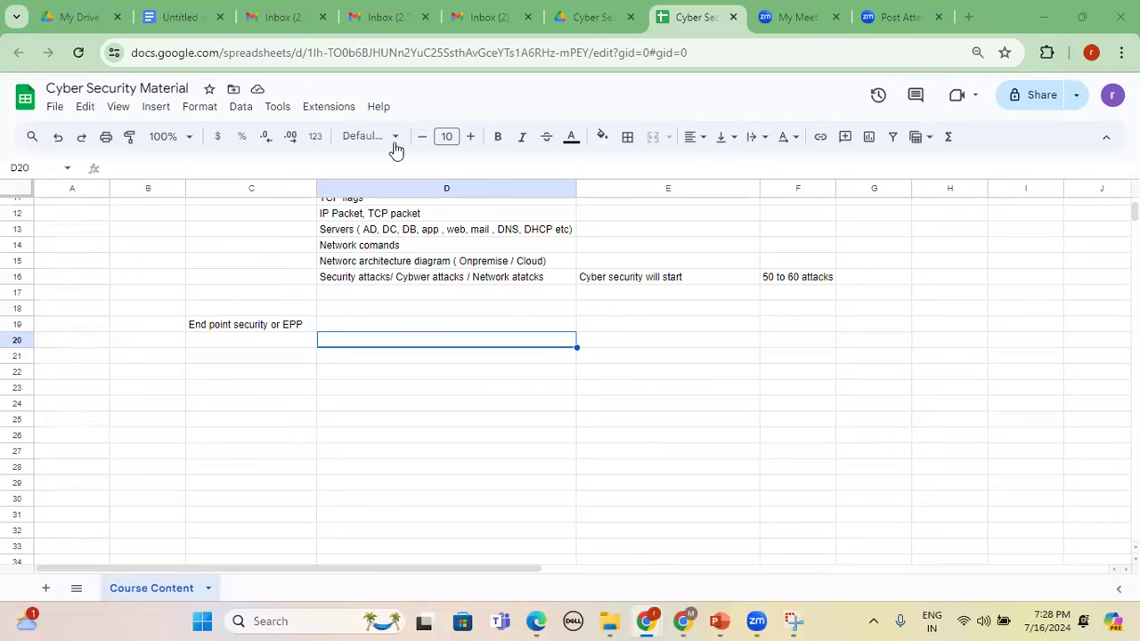
text(A)
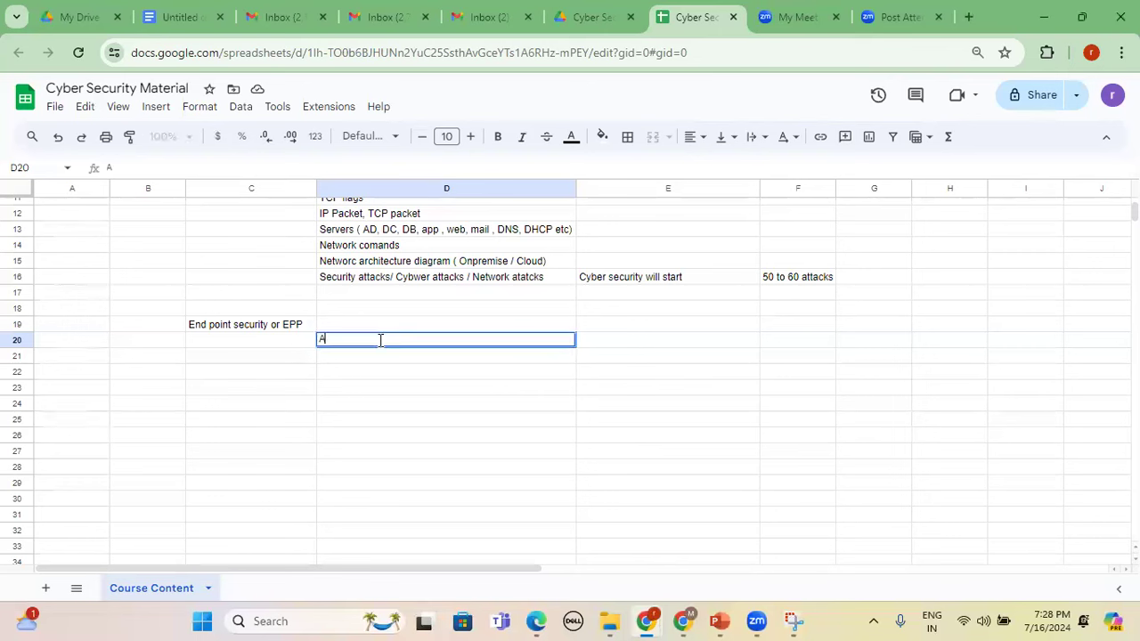
text(V/EDR/XDR)
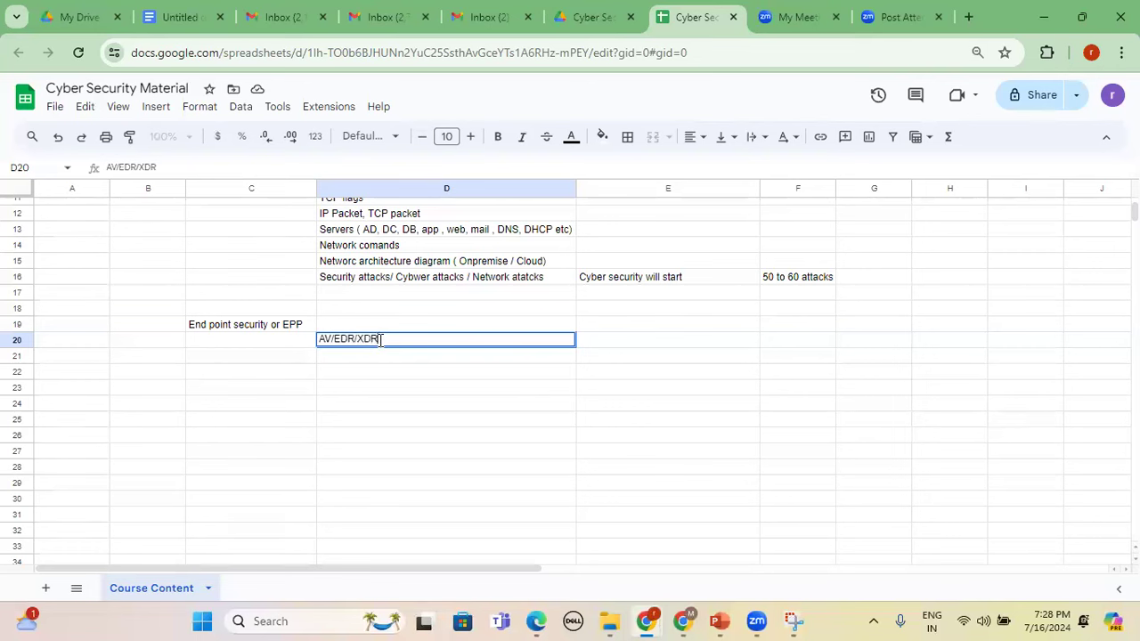
key(Return)
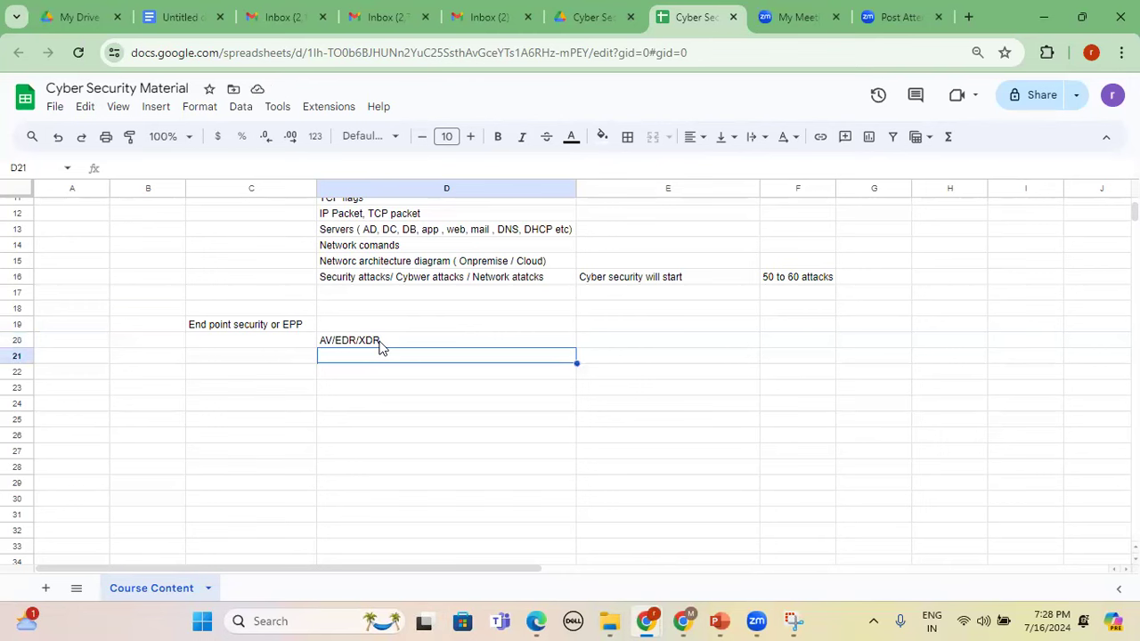
Enter "Encryption ( Data at rest)" in cell D21, below the AV/EDR/XDR topic.
text(Encryption)
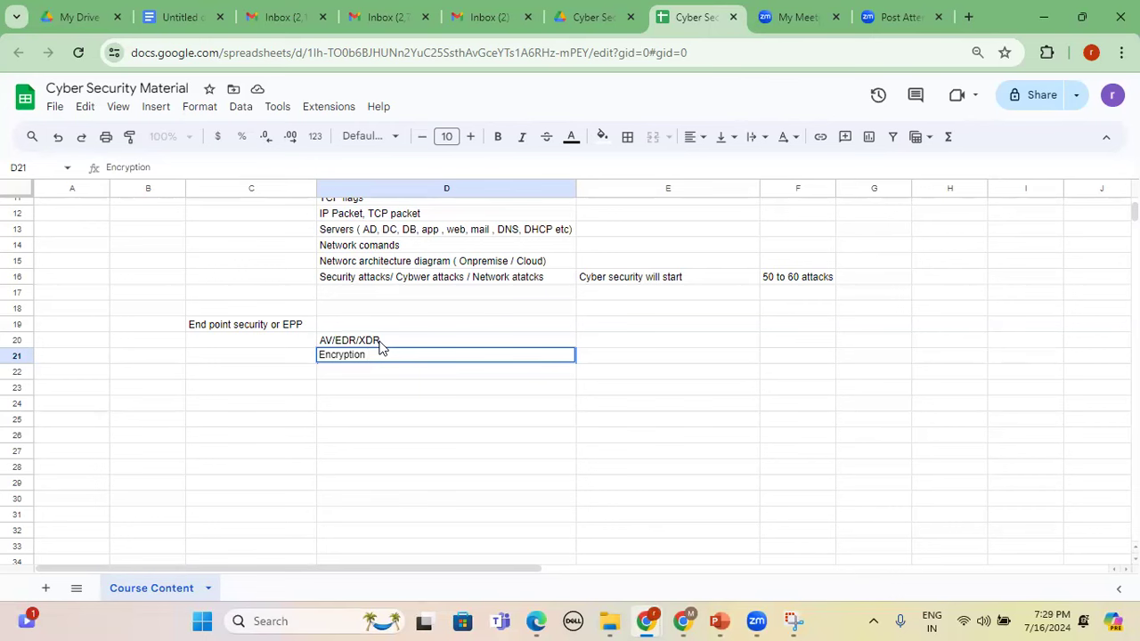
key(Return)
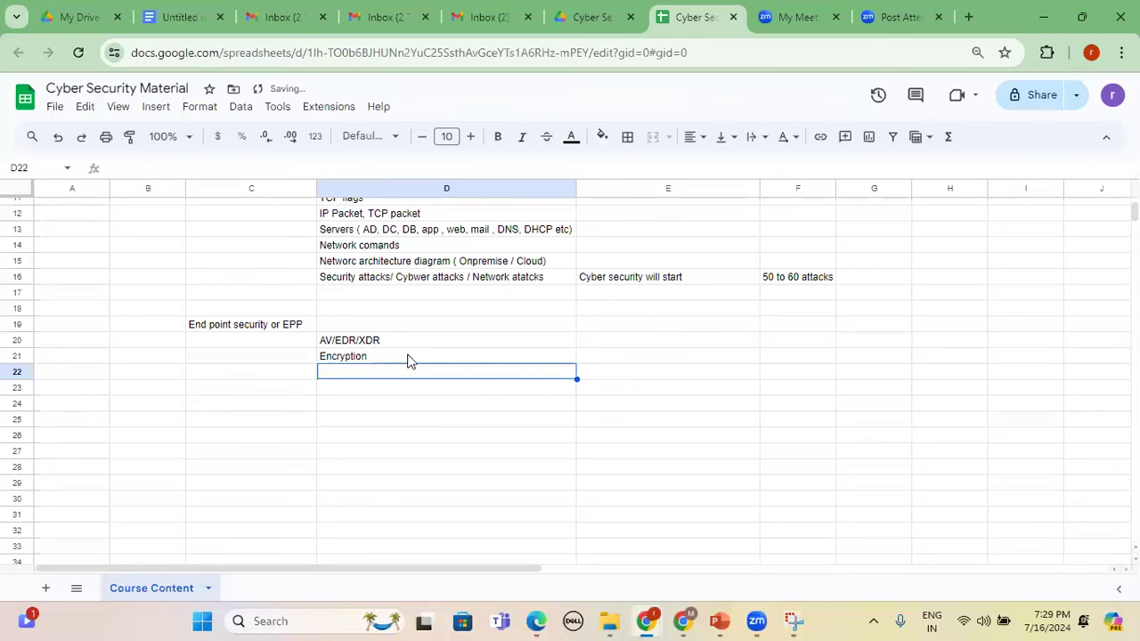
double_click(407, 355)
text(( Dta)
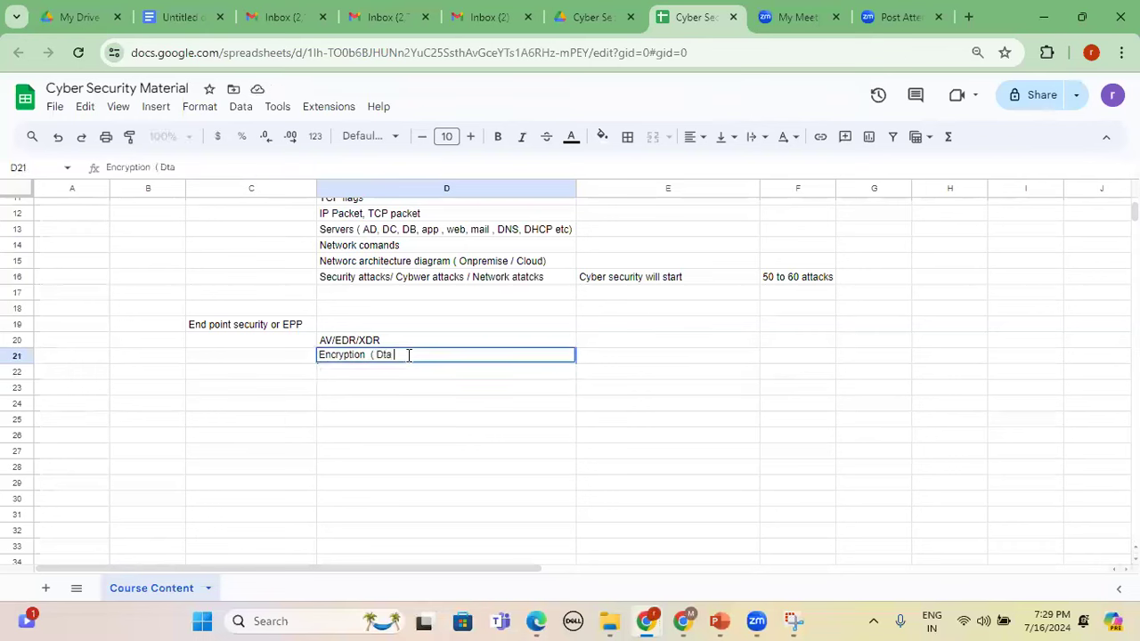
key(BackSpace)
key(BackSpace)
text(ata at rest)
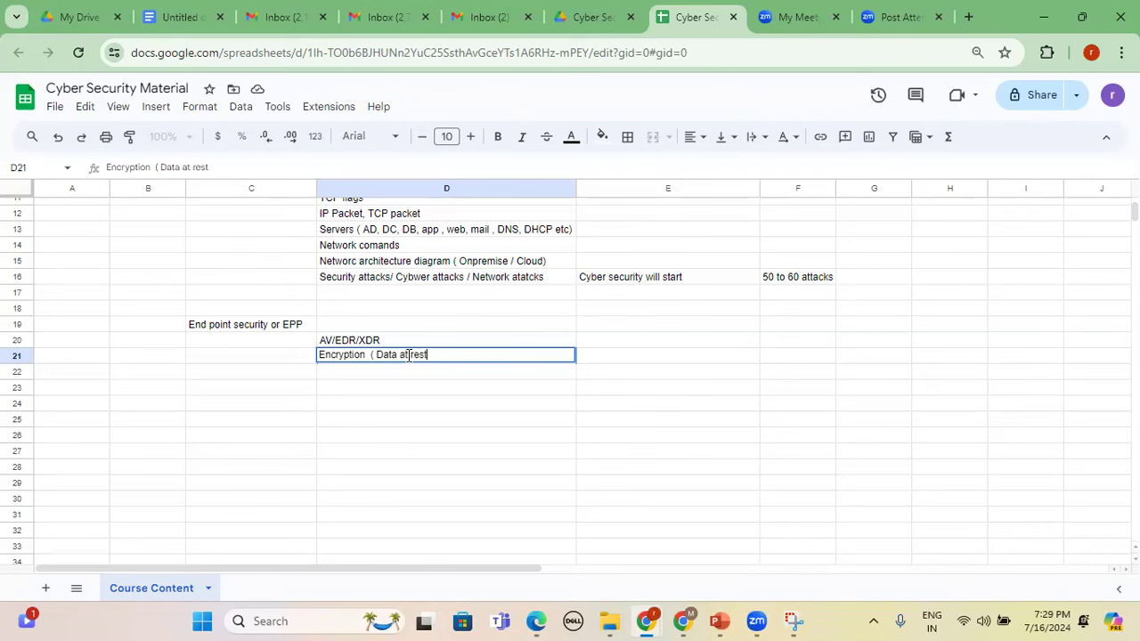
text())
key(Return)
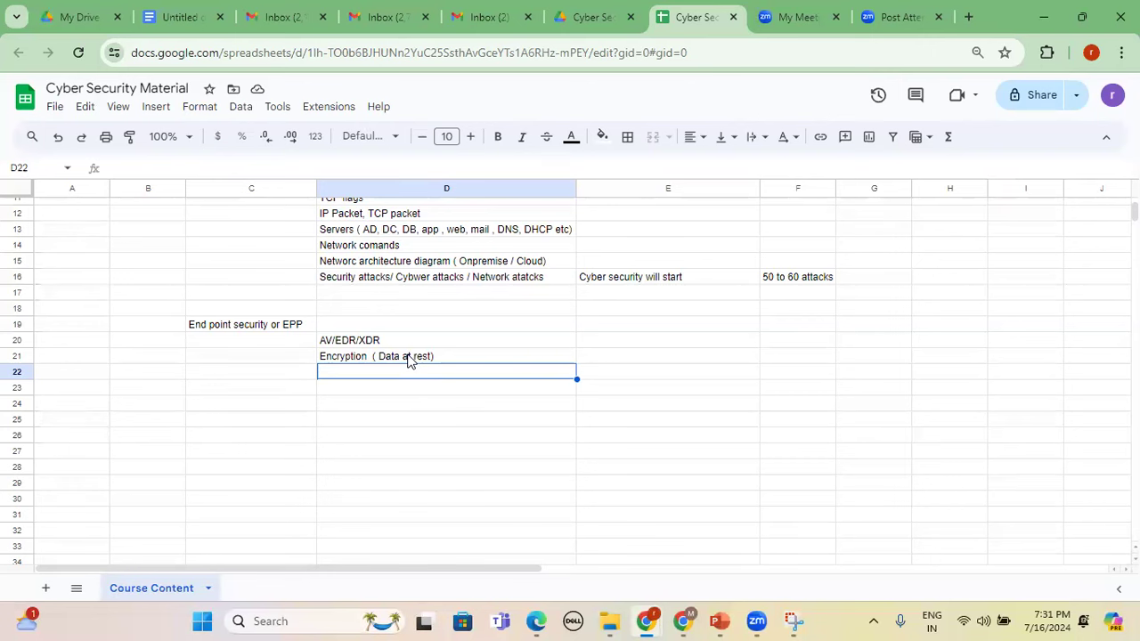
Enter the topic "FIM" in cell D22 and the note "Hash value" beside it in cell E22.
text(FIM)
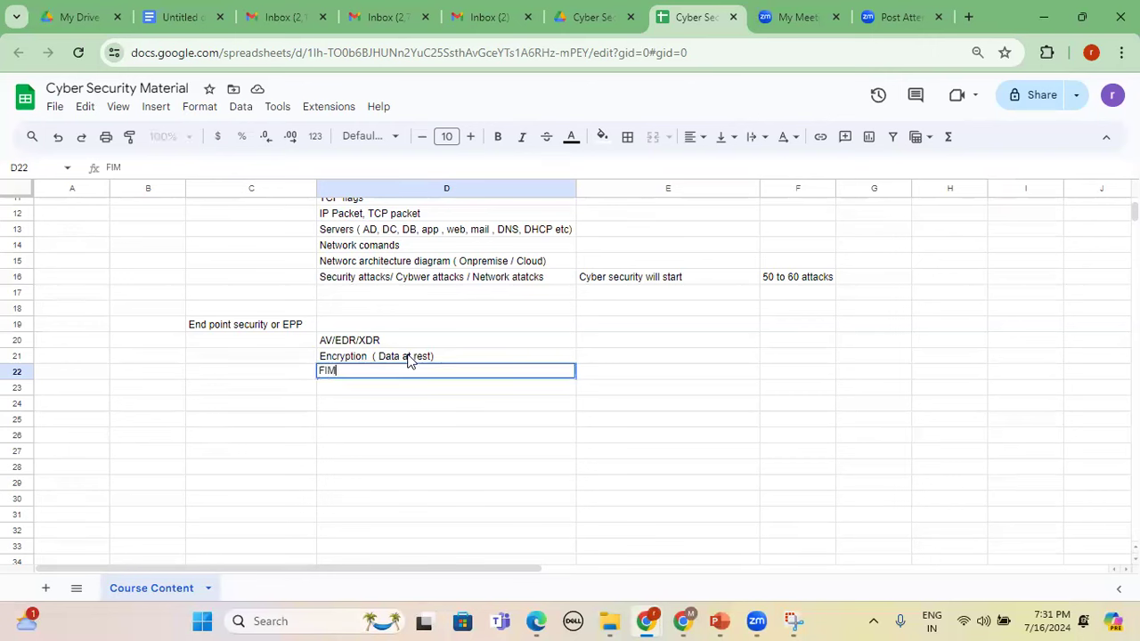
key(Return)
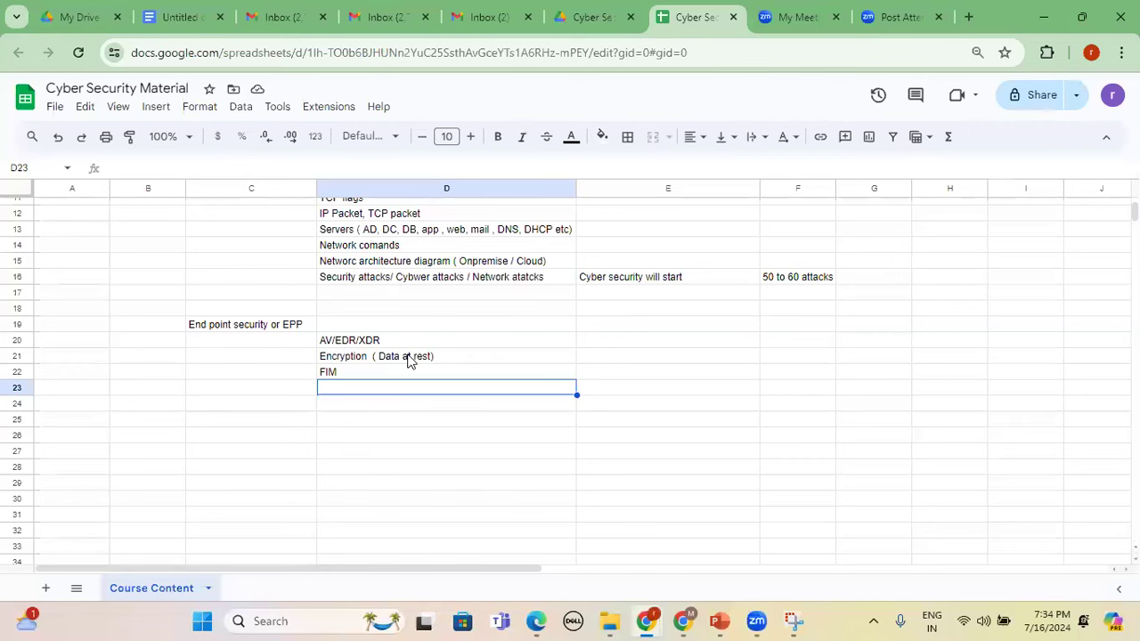
click(598, 375)
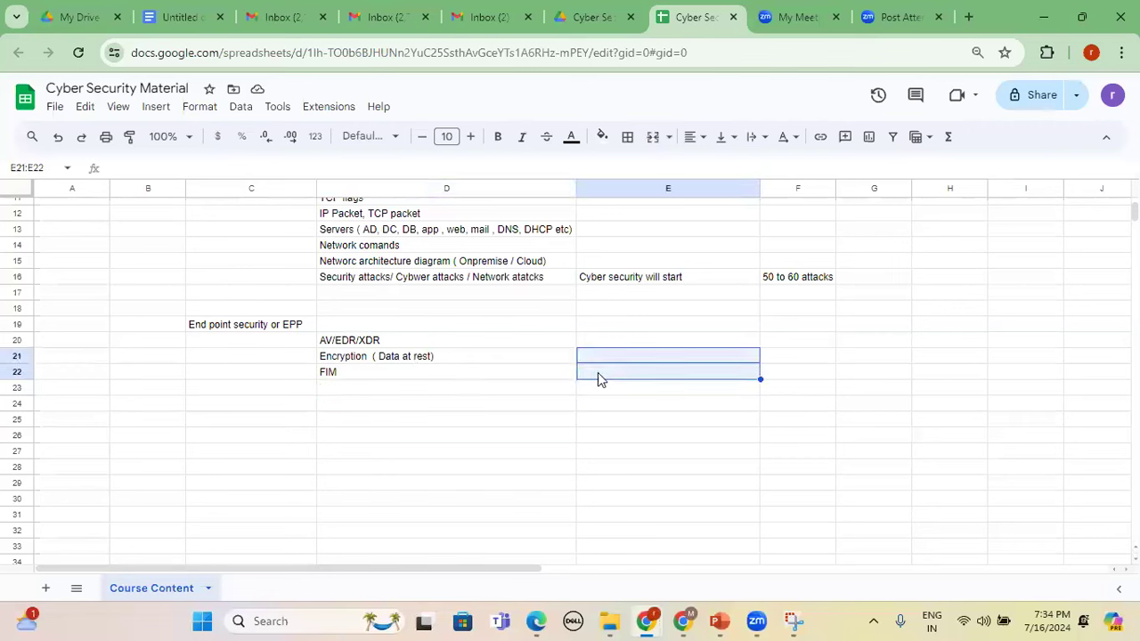
text(Ha)
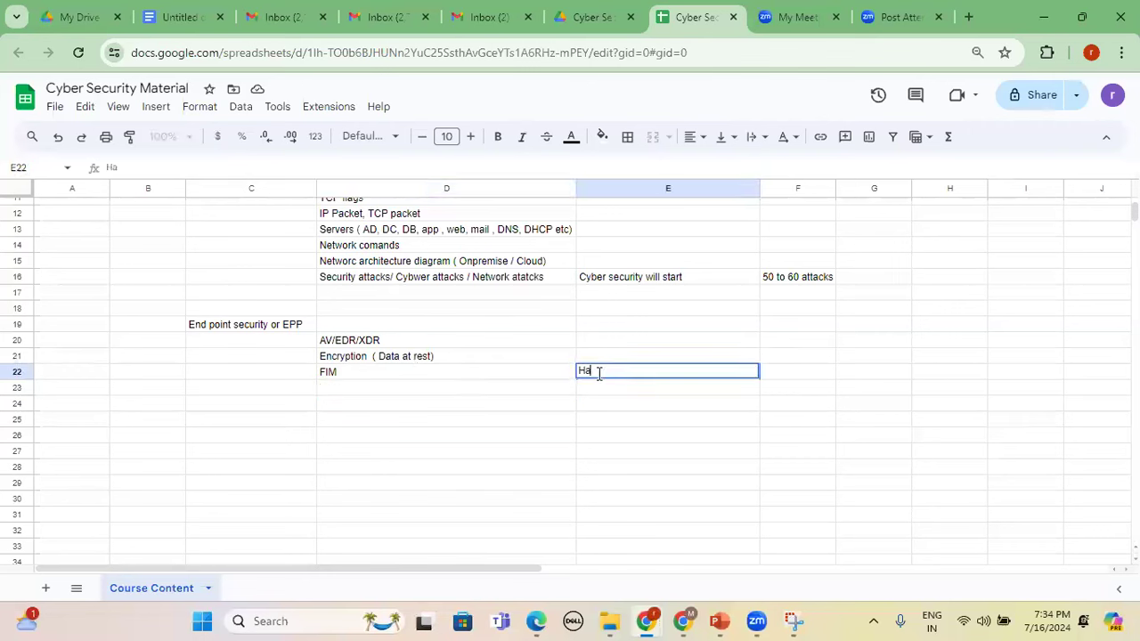
text(sh value)
key(Return)
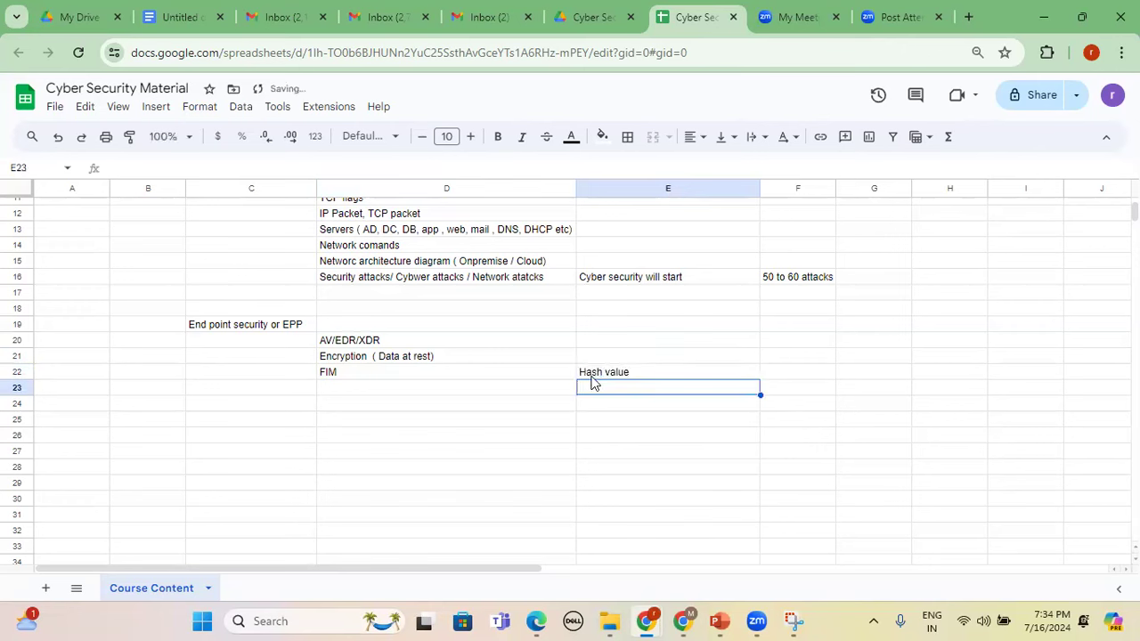
Add the topics "DLP" in cell D23 and "HIDS/HIPS" in cell D24 under the end point security heading.
click(397, 389)
text(DLP)
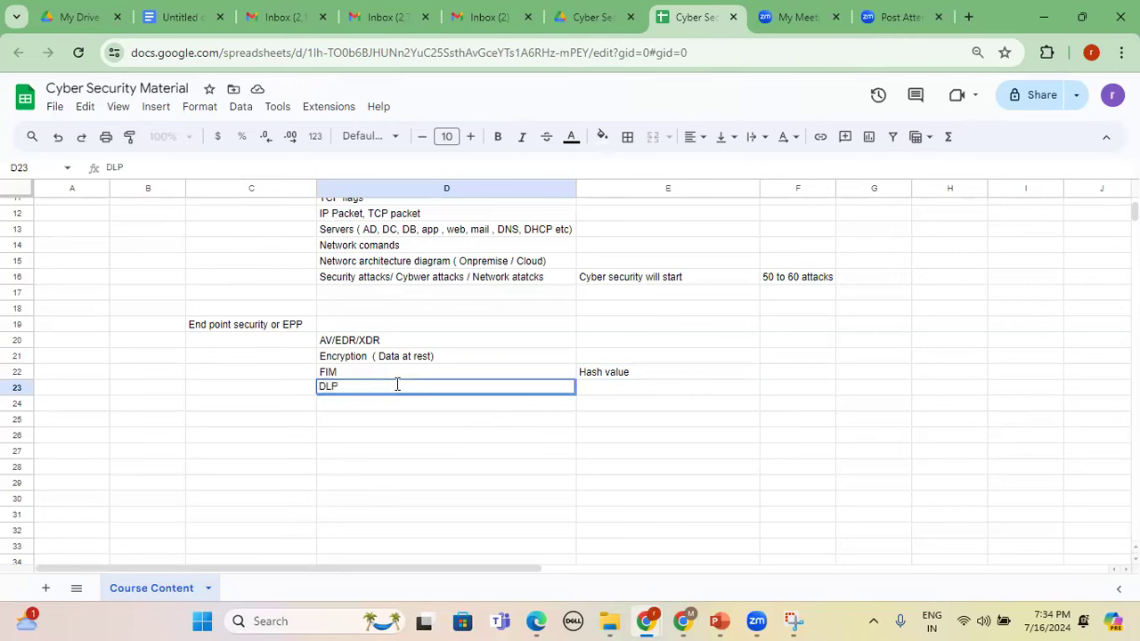
key(Return)
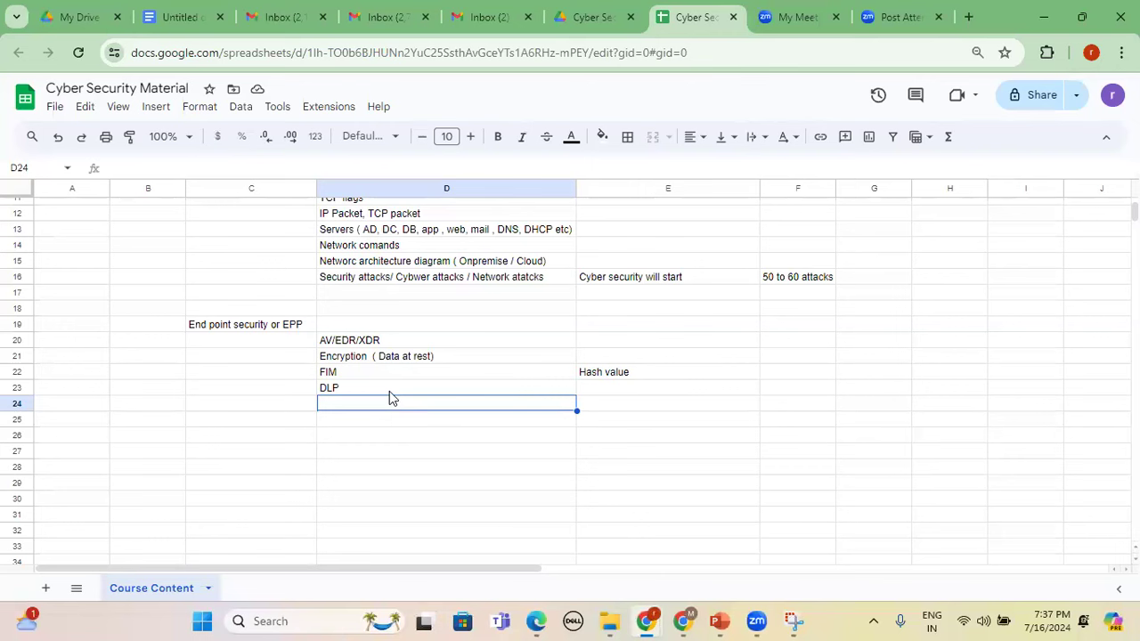
text(H)
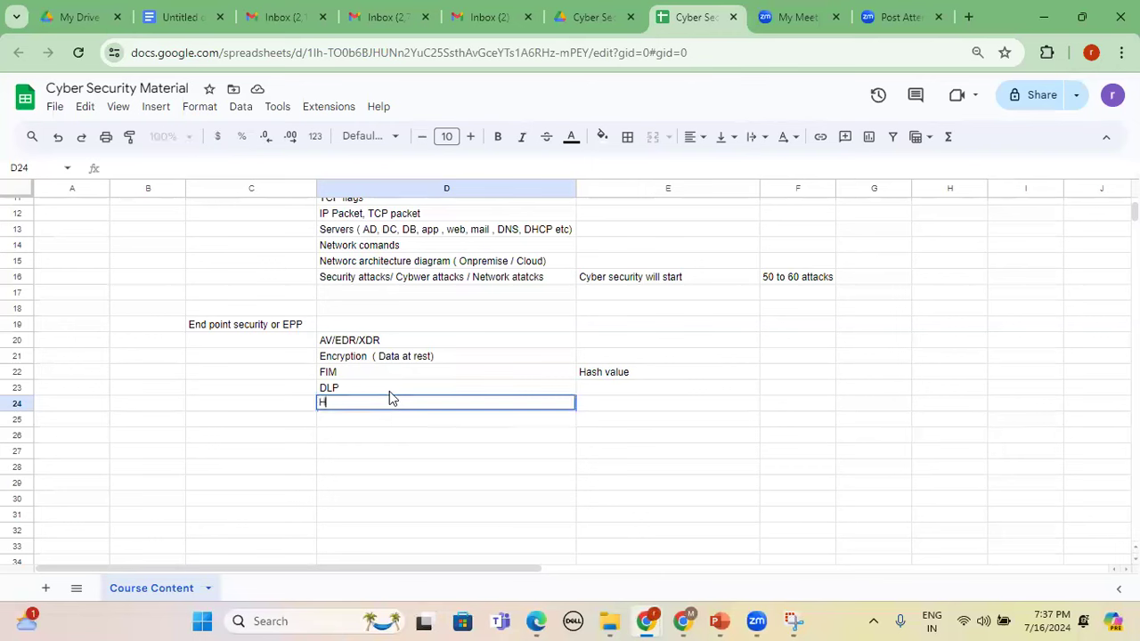
text(IDS/HIPS)
key(Return)
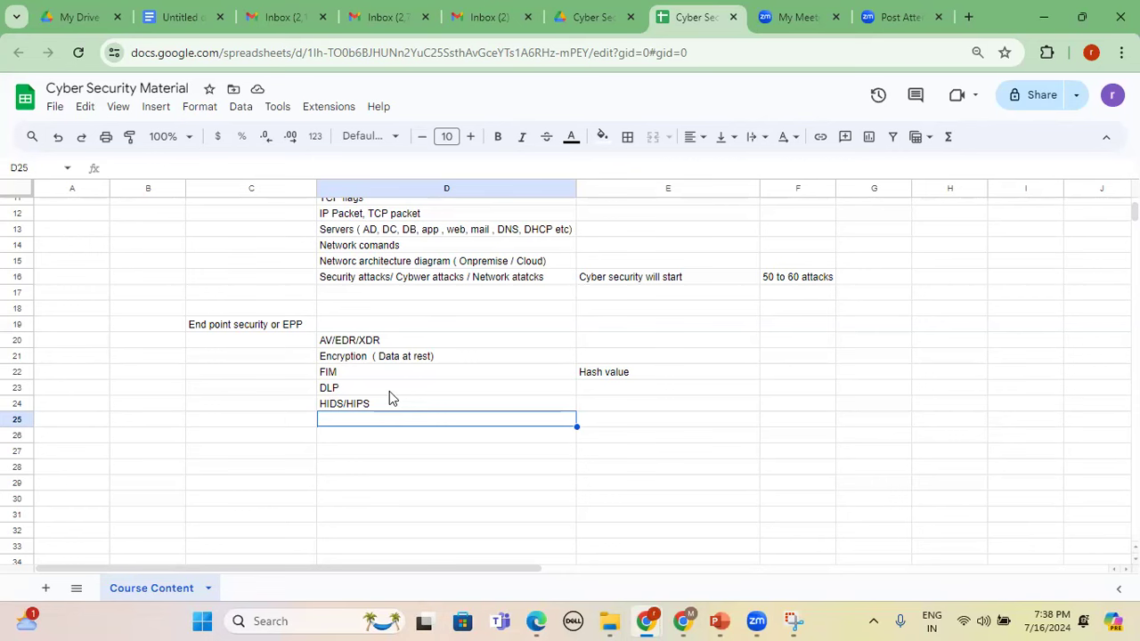
Enter the note "Interview question" in cell E24, beside the HIDS/HIPS topic.
click(613, 411)
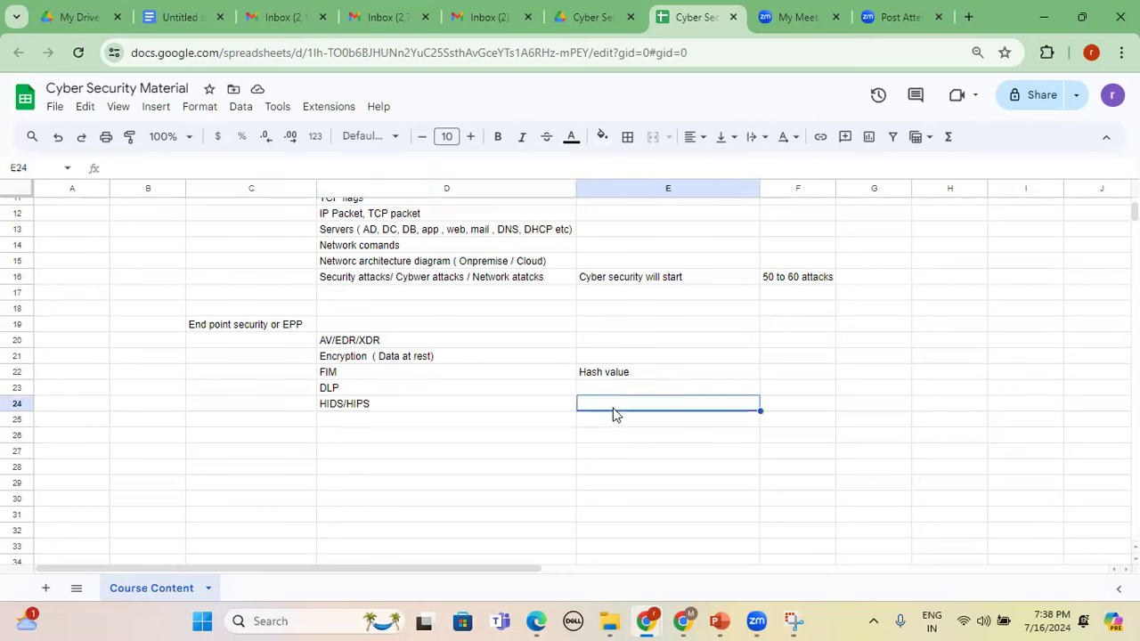
text(Inte)
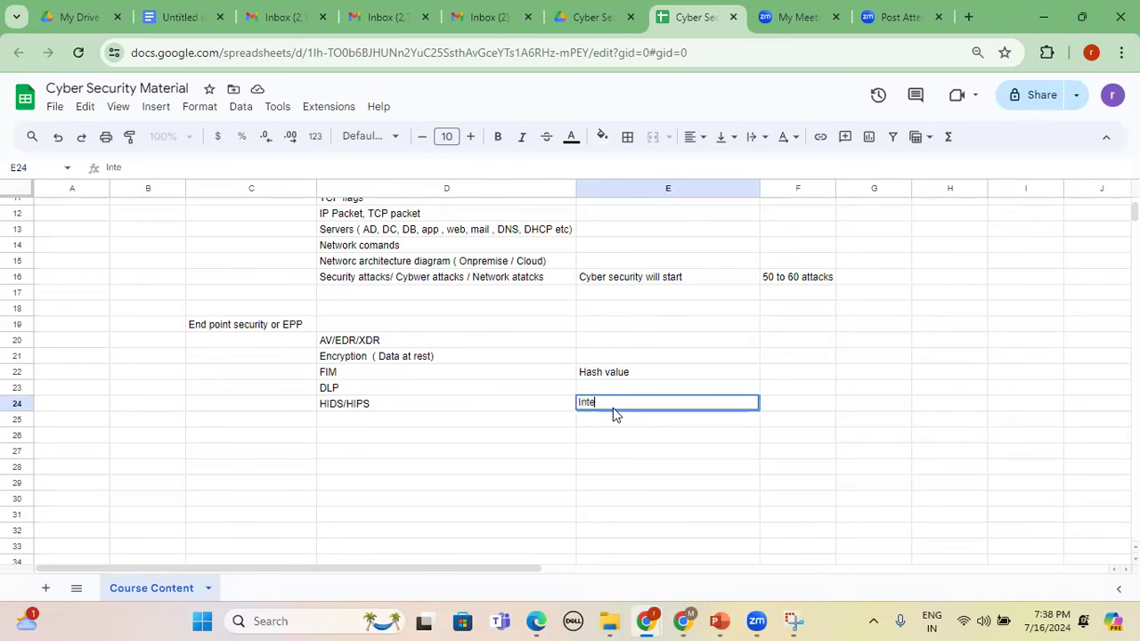
text(rve)
key(BackSpace)
key(BackSpace)
text(view)
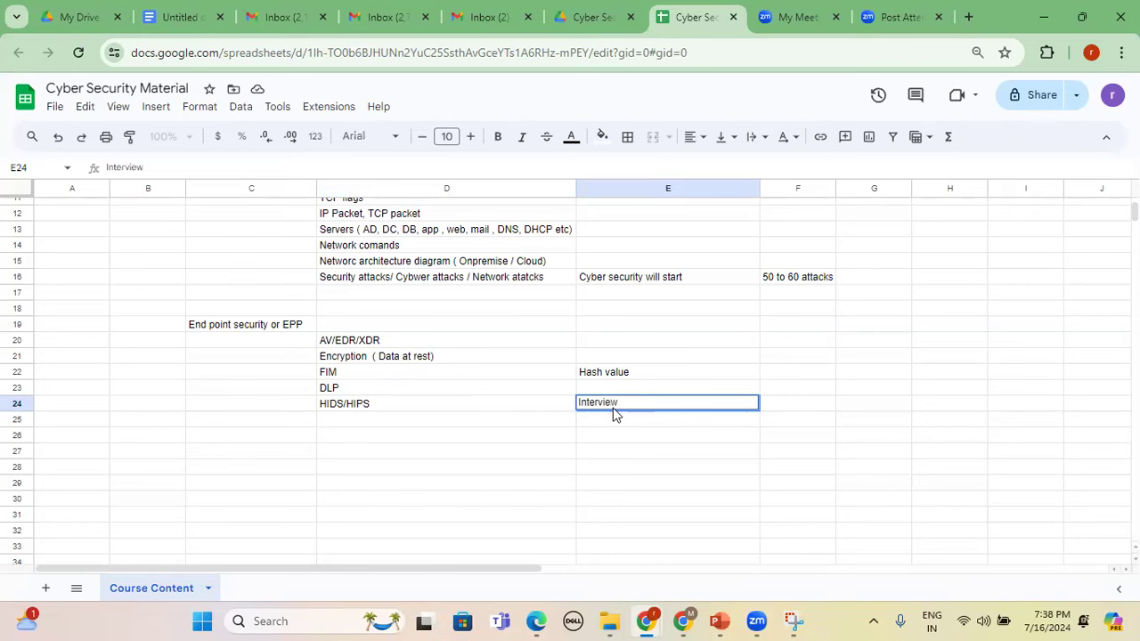
text( question)
key(Return)
click(434, 429)
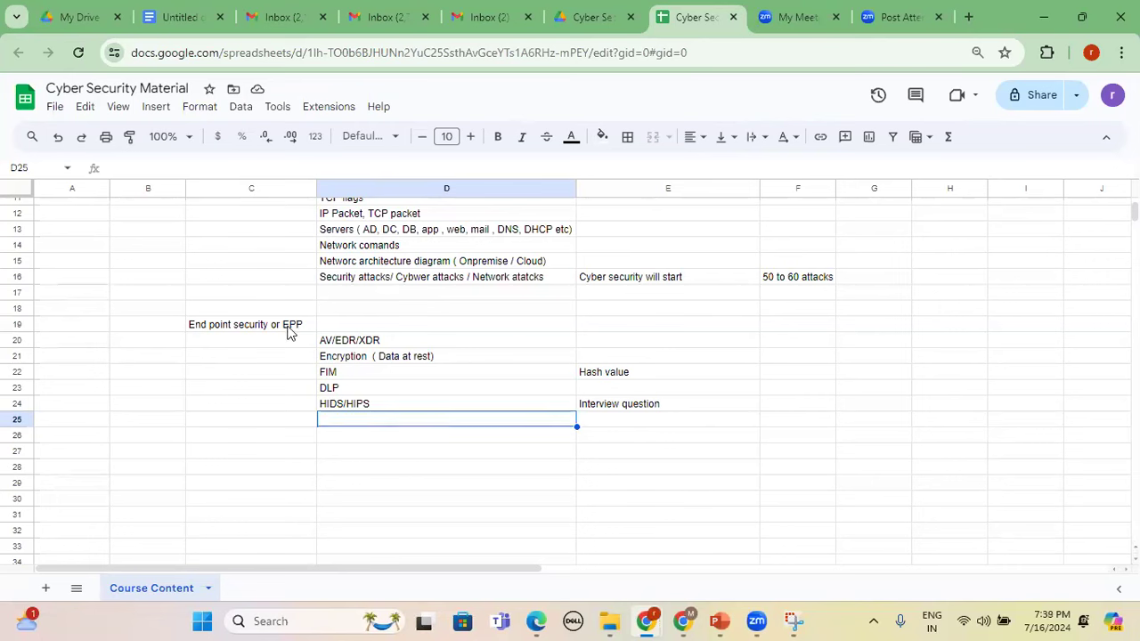
Merge cells G20 to G24 alongside the end point security topics.
drag(792, 343, 800, 419)
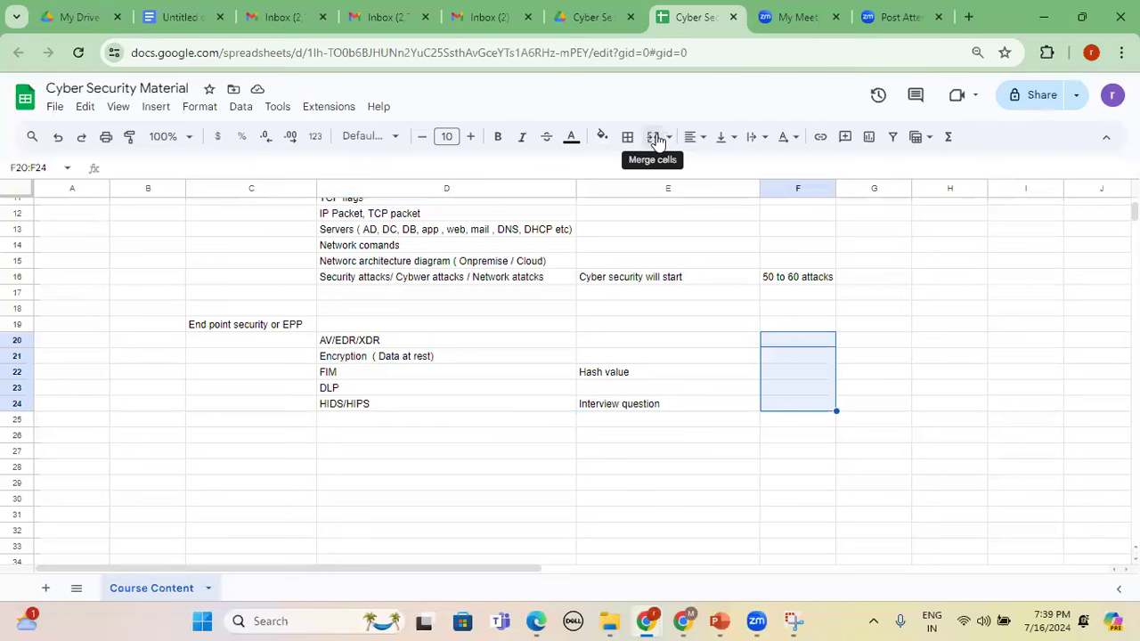
click(853, 347)
drag(853, 347, 840, 406)
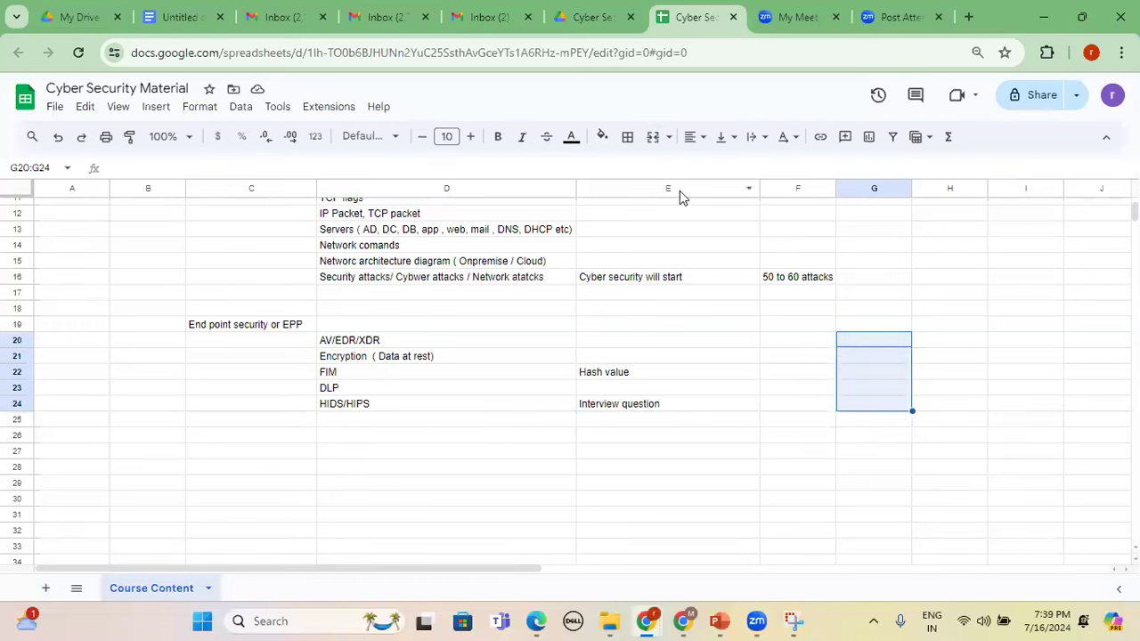
click(654, 140)
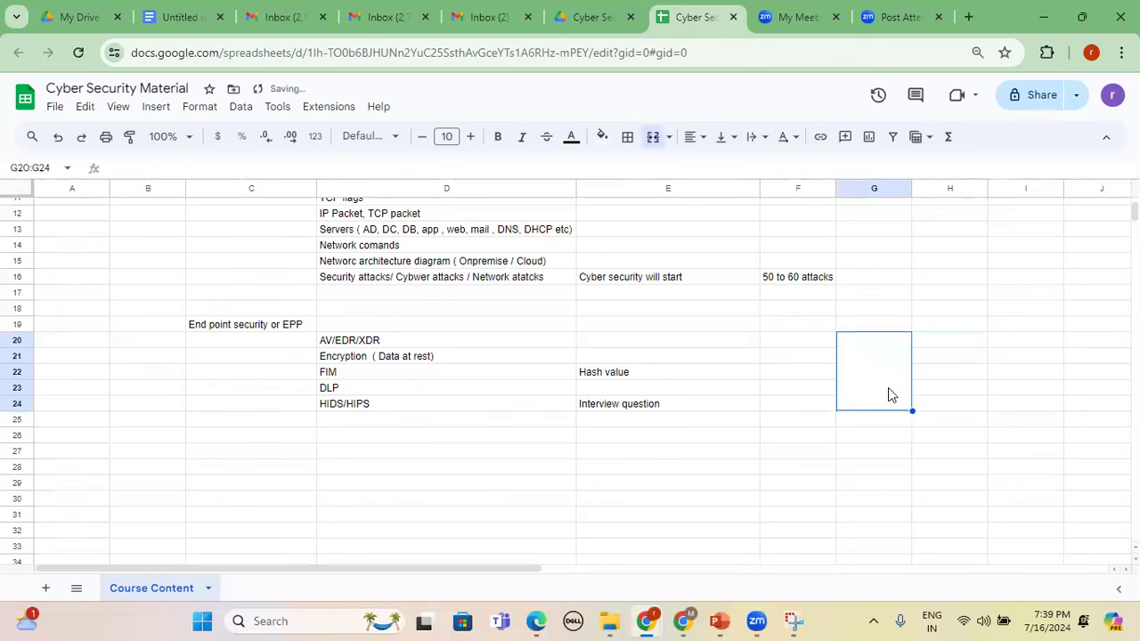
Enter "Sales, pre sales, design, implementastion, Operation support" in the merged cell G20:G24.
text(Sales, pre sales, desi)
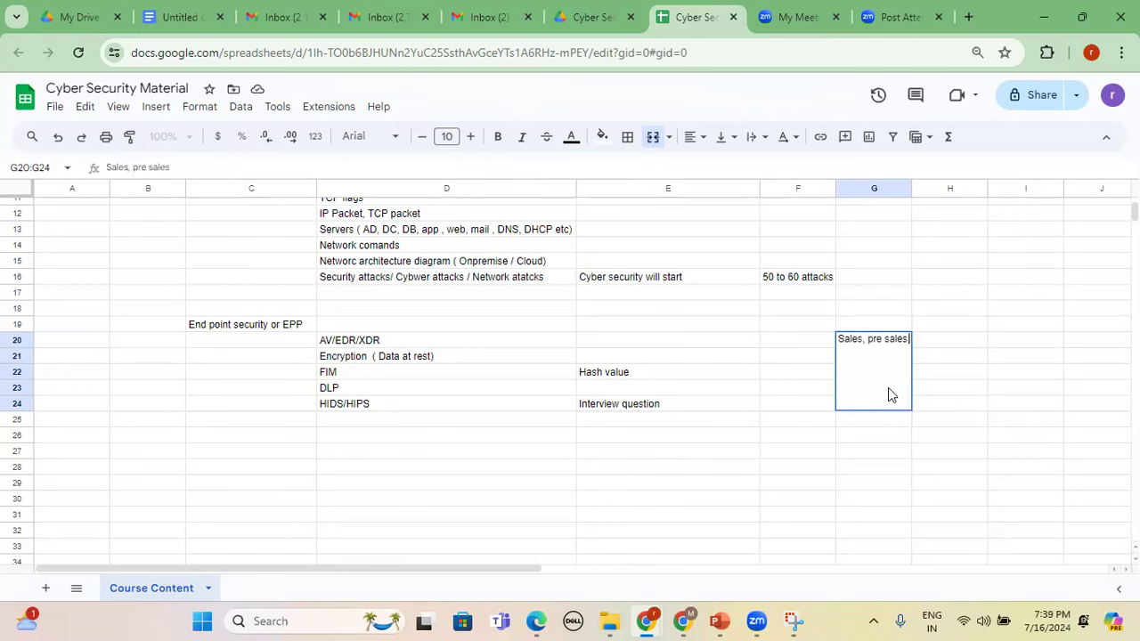
text(gn)
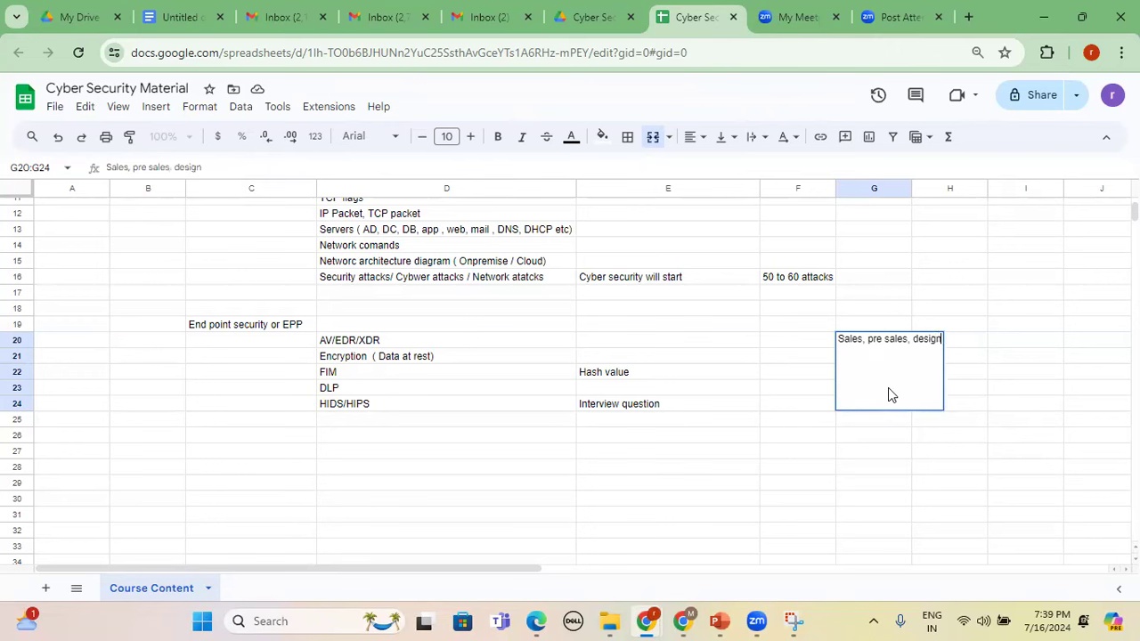
text(, impleme)
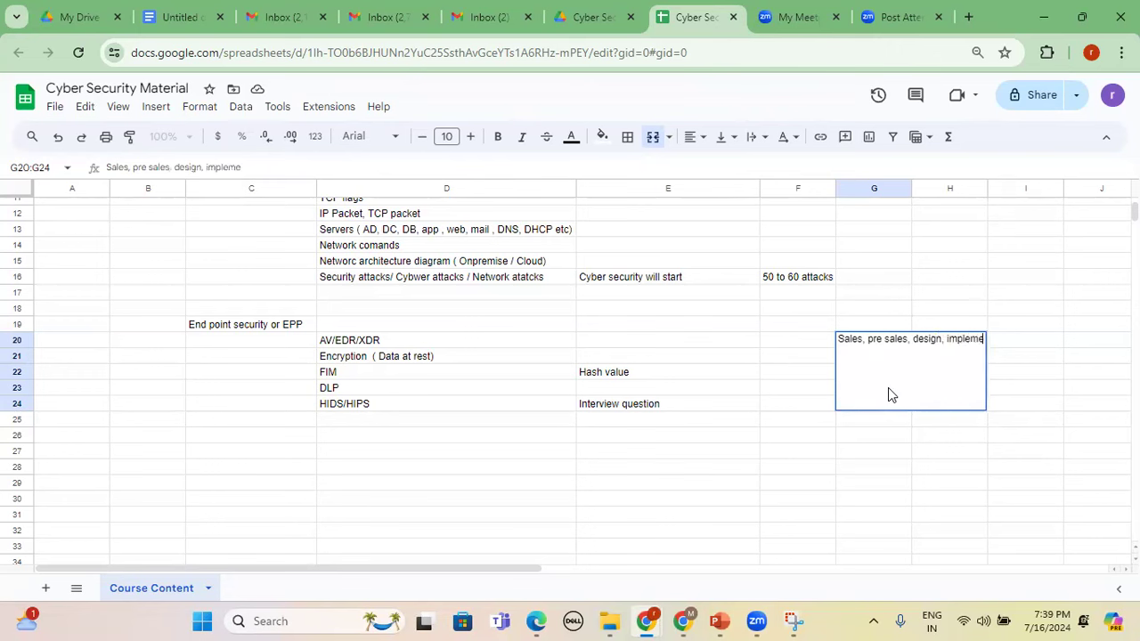
text(ntastion,)
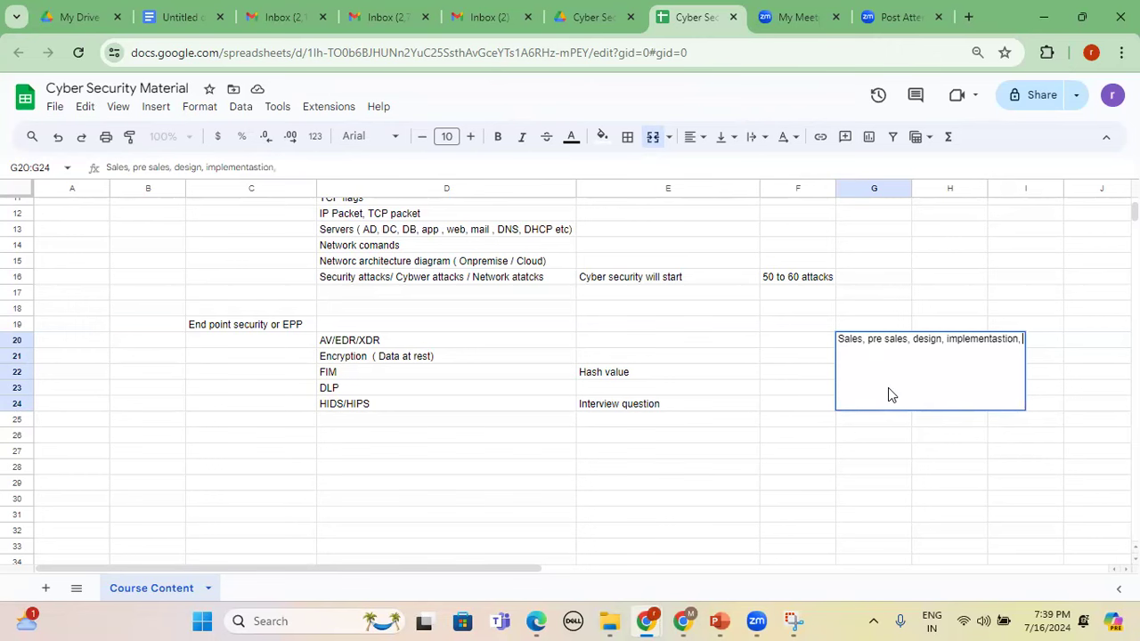
text( Opera)
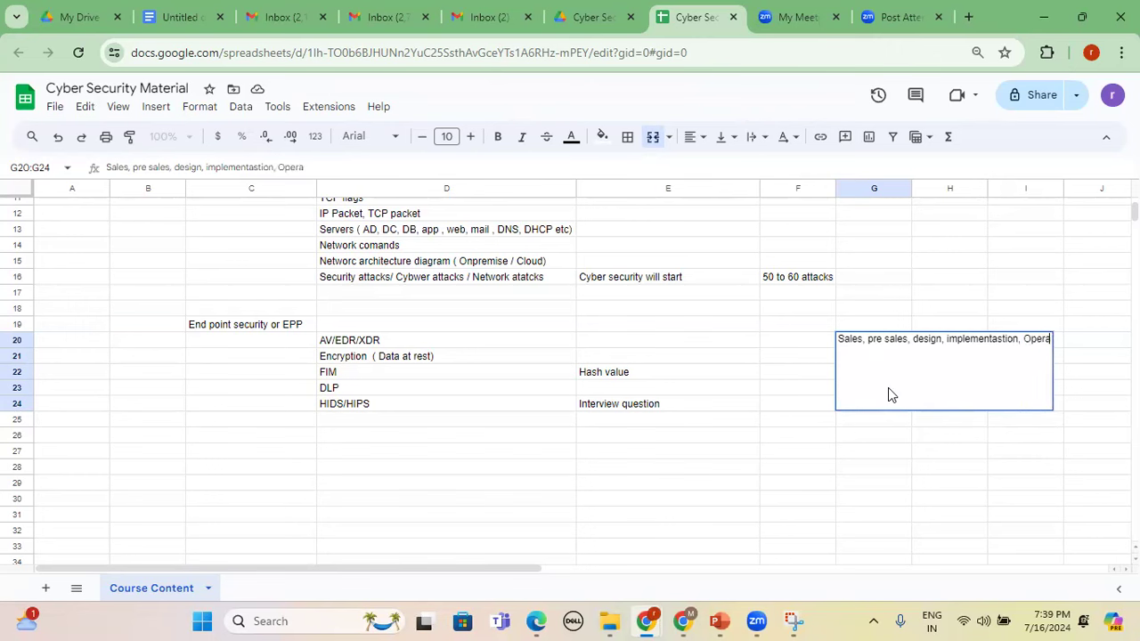
text(tion support)
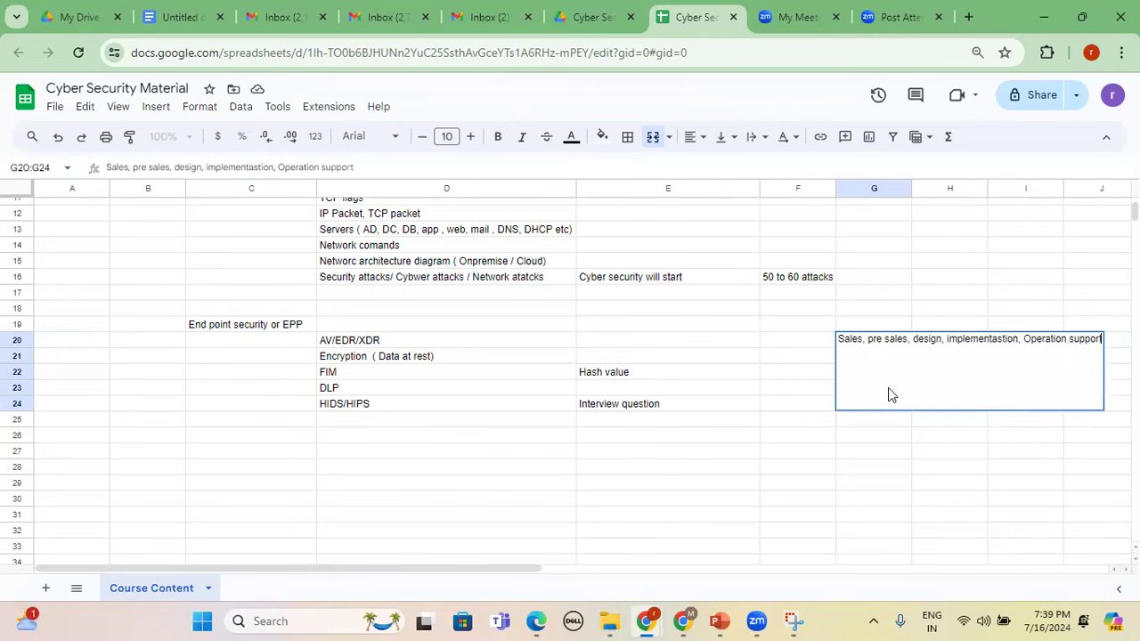
key(Return)
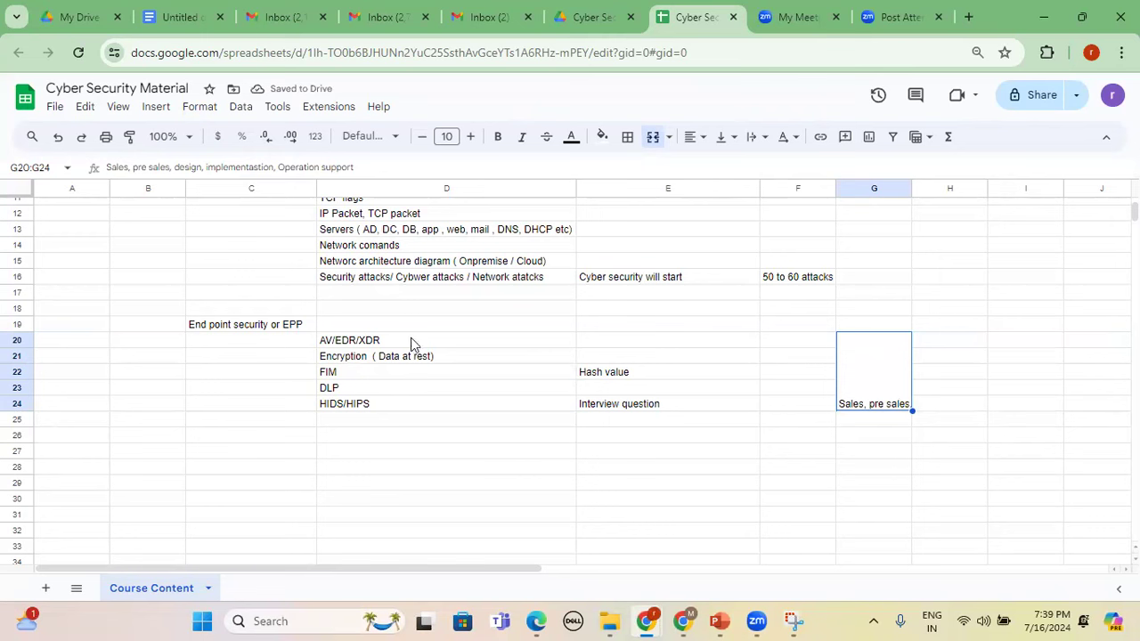
Widen column G to show more of the job roles text in the merged cell.
click(413, 341)
shift+click(422, 410)
click(855, 385)
drag(912, 188, 973, 210)
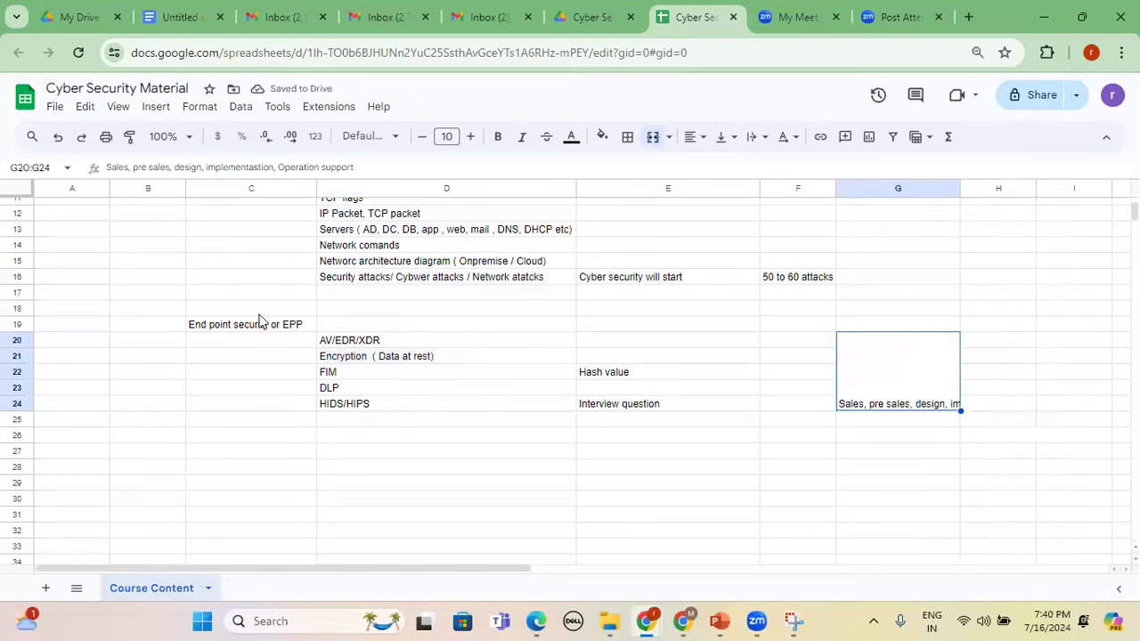
Enter the section heading "Netwrok Security or Premiter security" in cell C26, below the end point security topics.
click(231, 324)
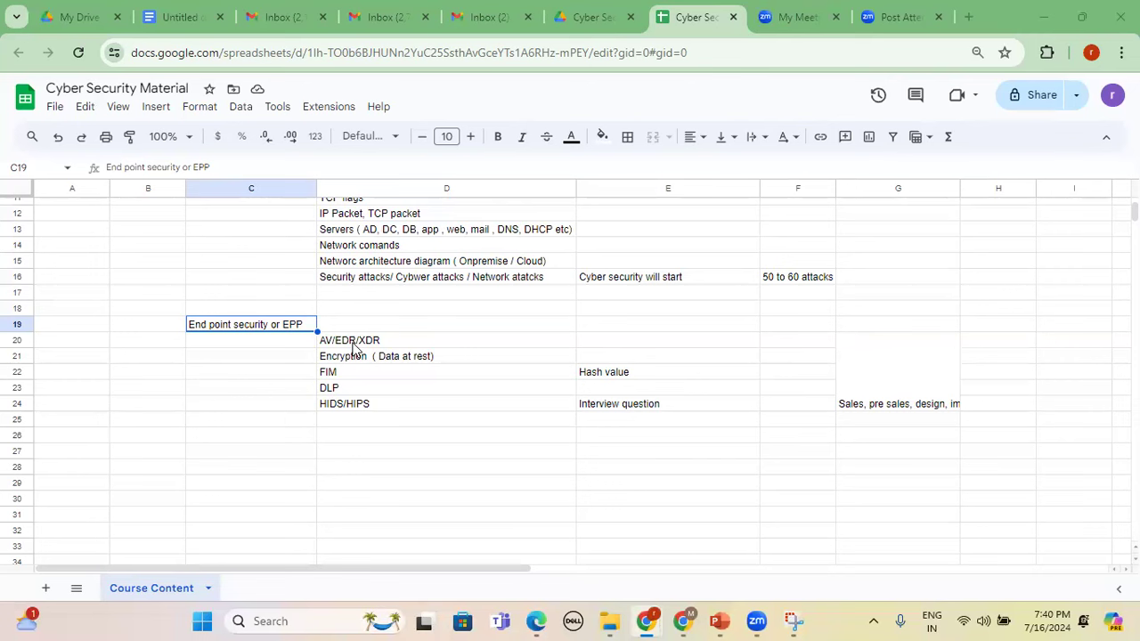
click(281, 444)
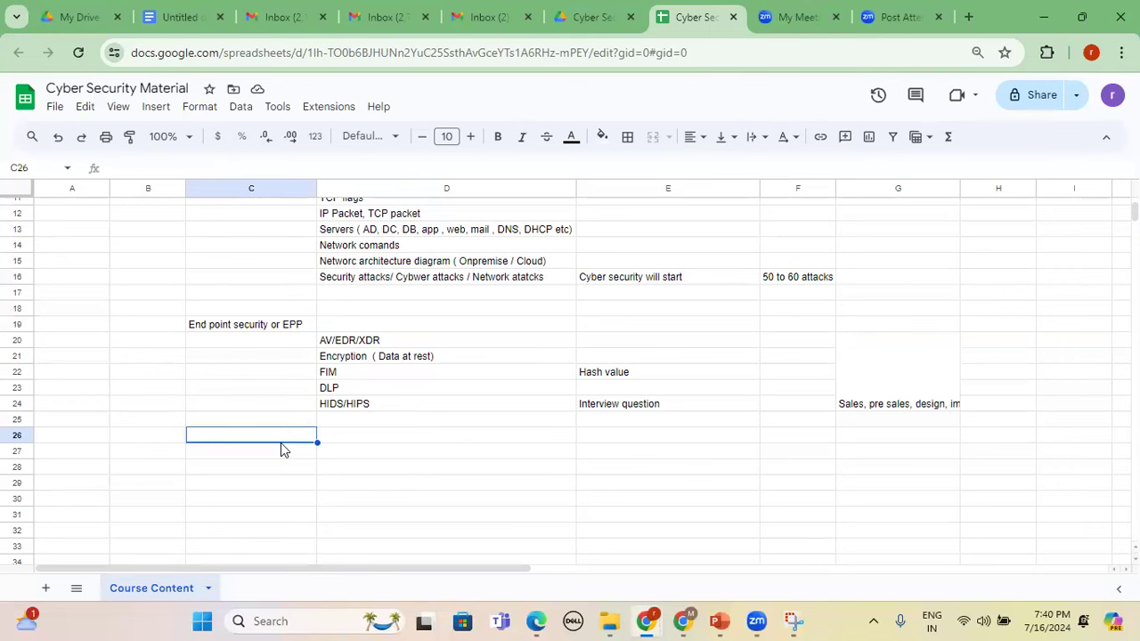
text(Netwrok )
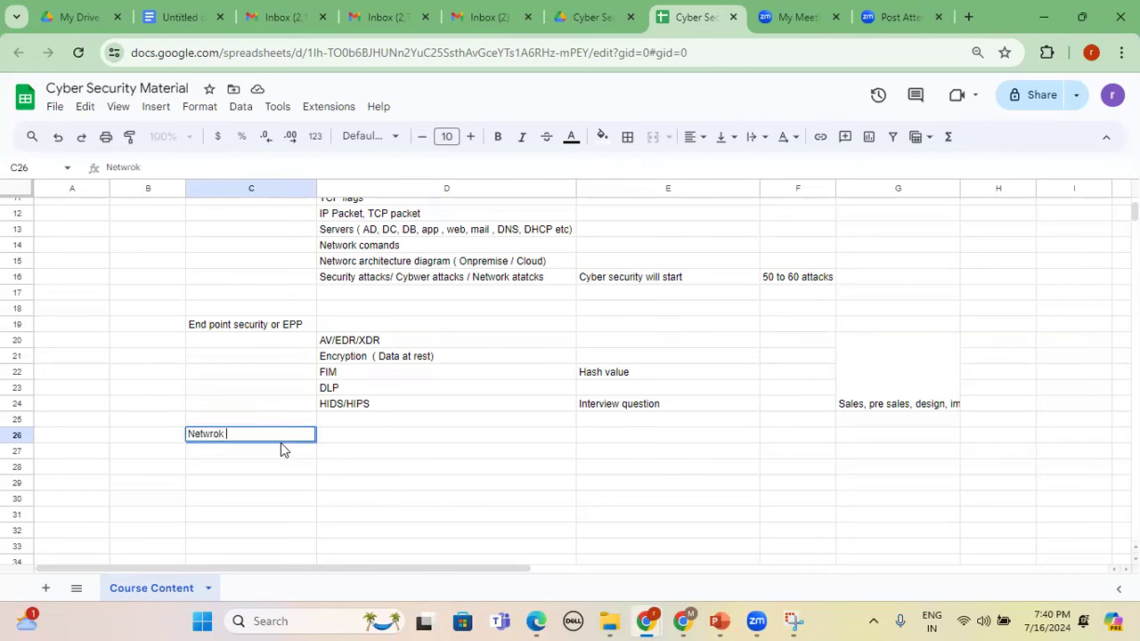
text(Security or Premite)
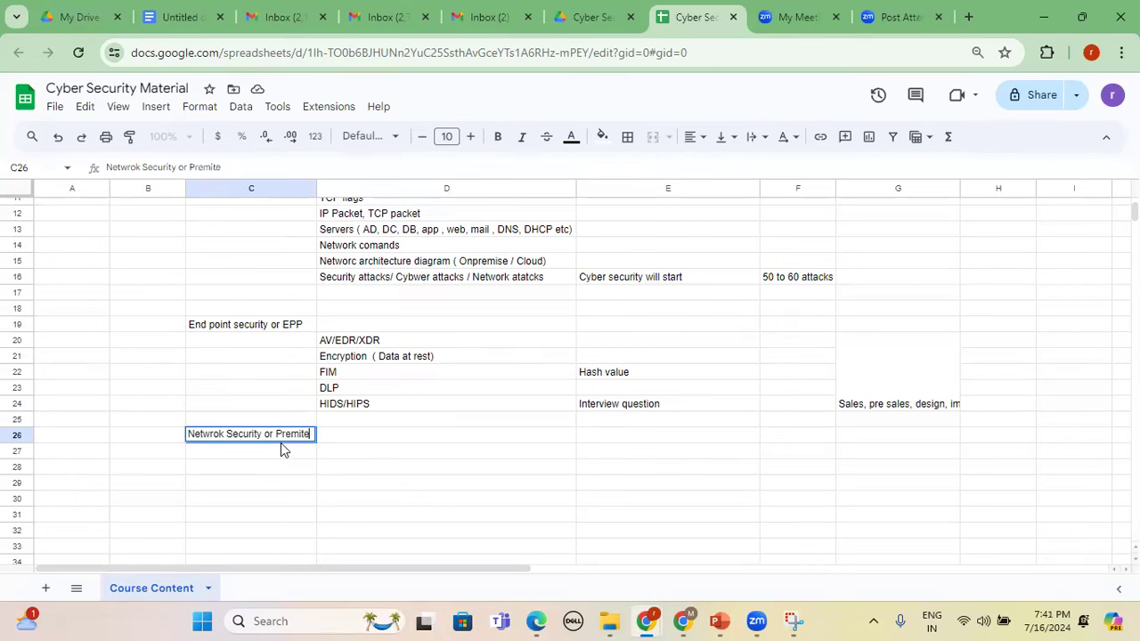
text(r security)
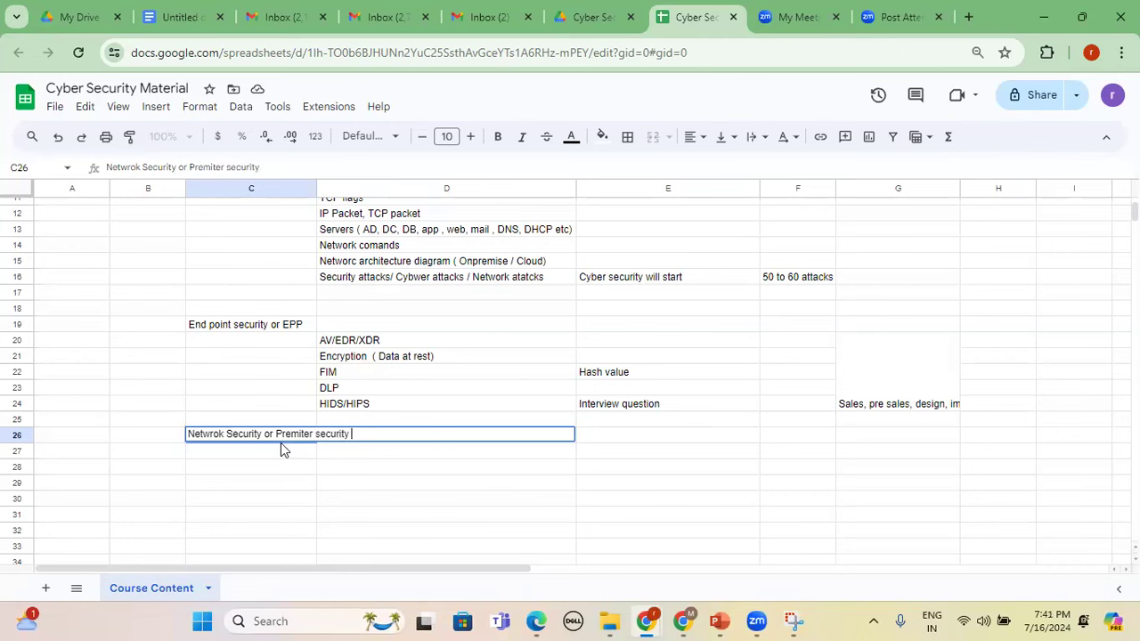
key(Return)
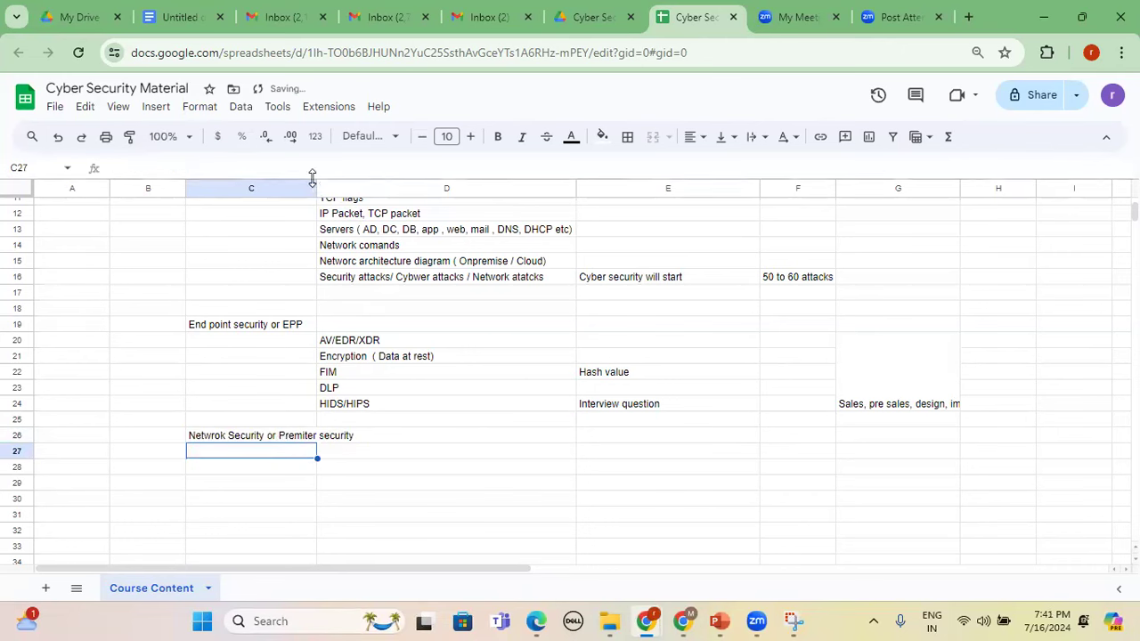
Widen column C to fit the network security heading and enter "NGFW" in cell D27 as the first topic.
drag(316, 188, 416, 187)
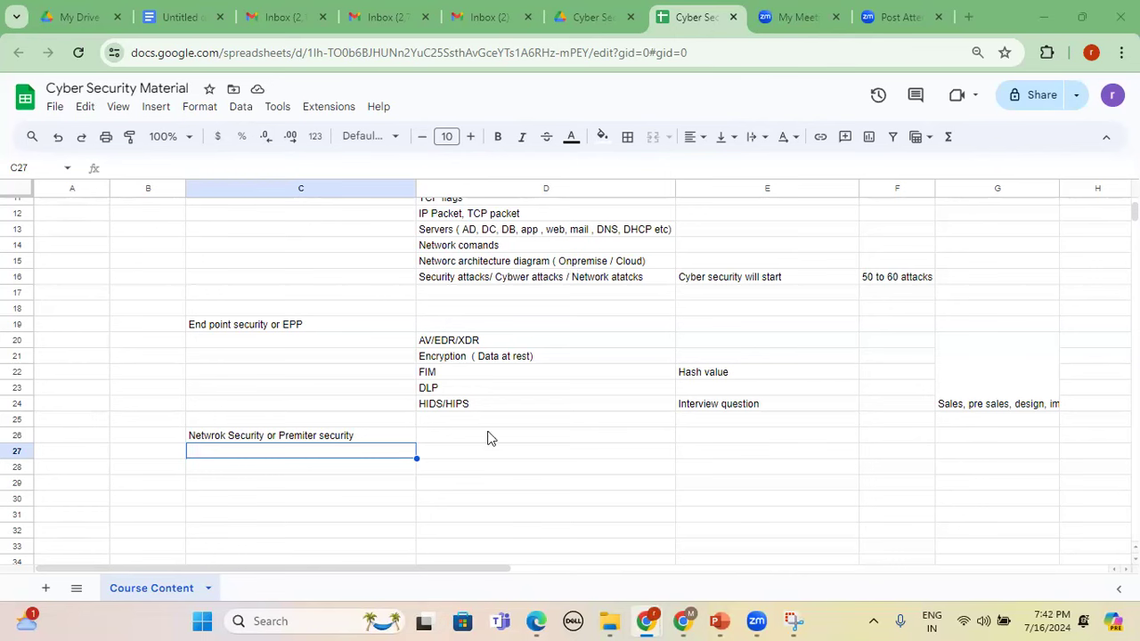
click(460, 458)
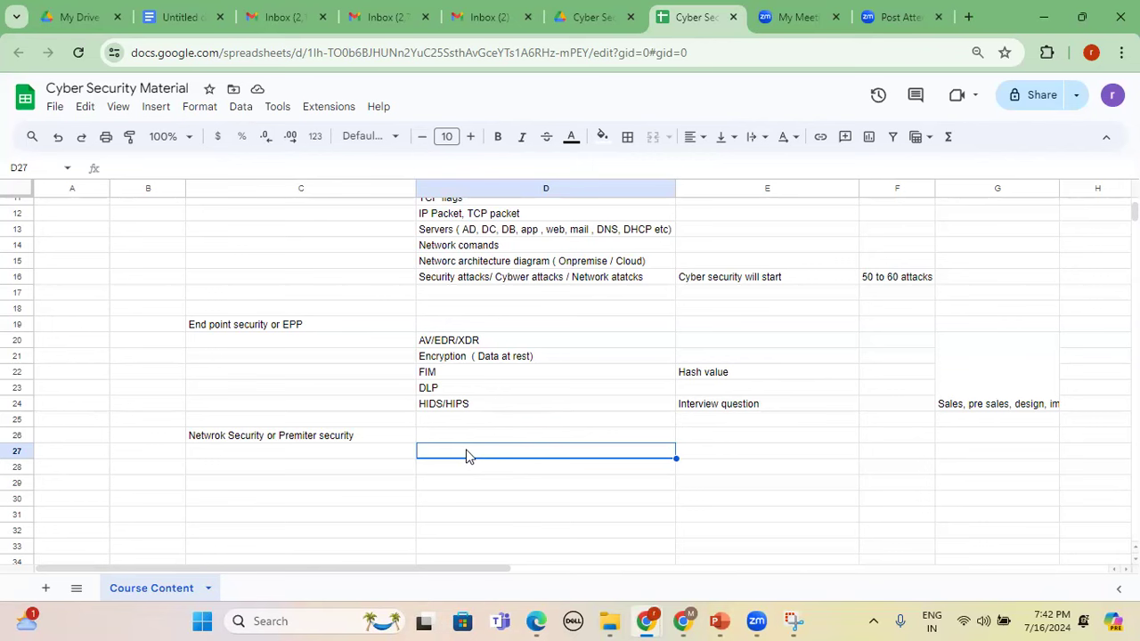
text(N)
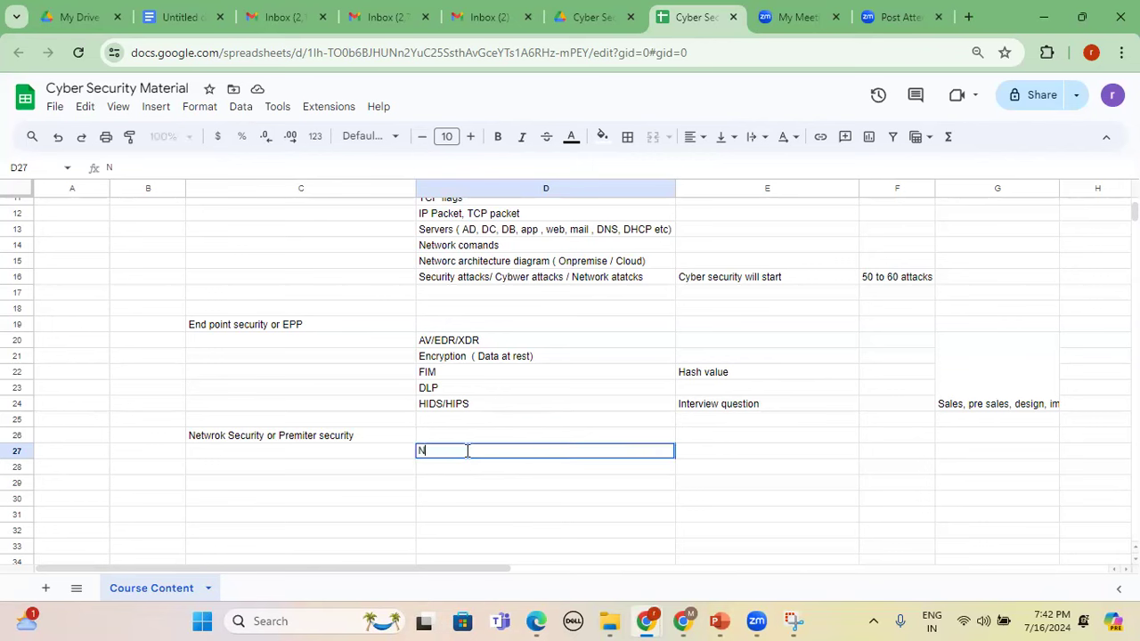
text(GFW)
key(Return)
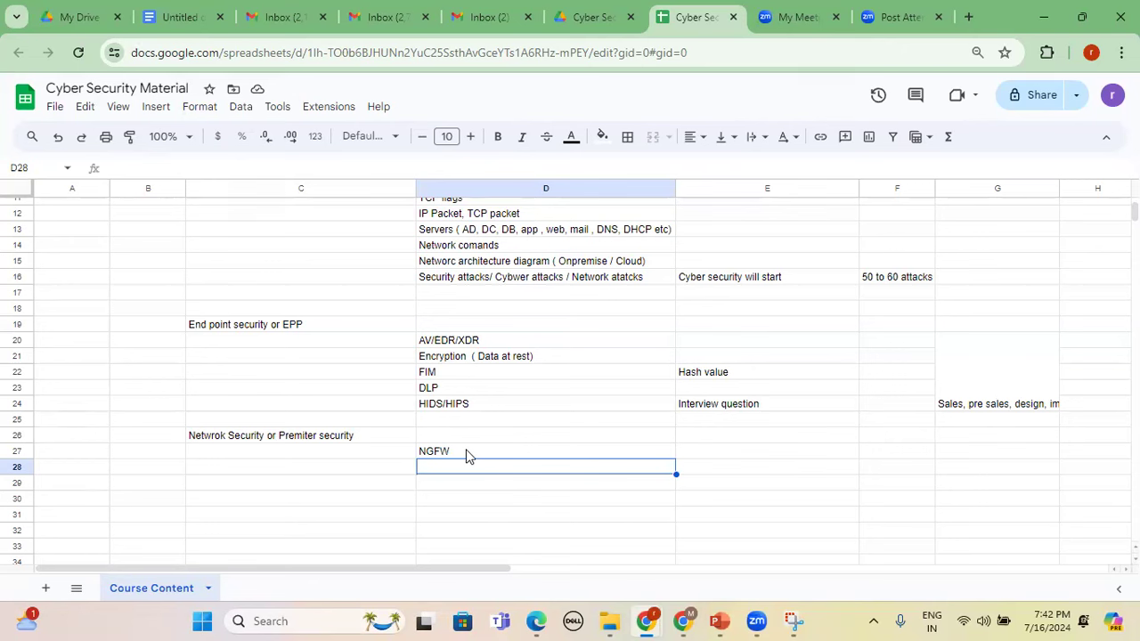
Enter "SWG or Proxy server or app gateway" in cell D28 and "NIDS/NIPS" in cell D29.
text(SWG )
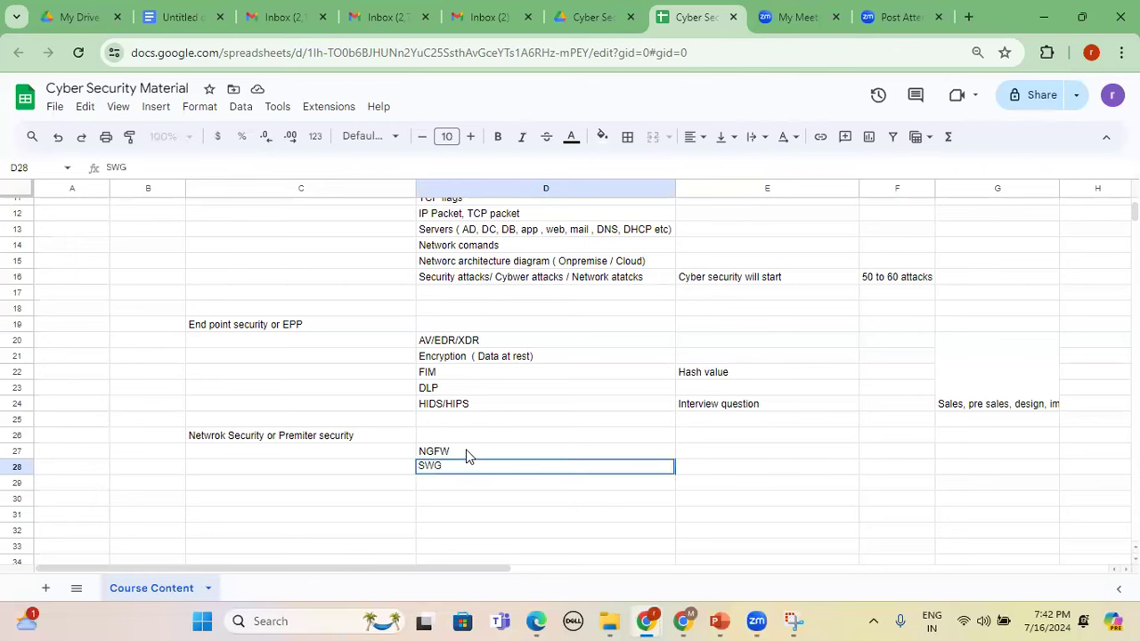
text(or Proxy server)
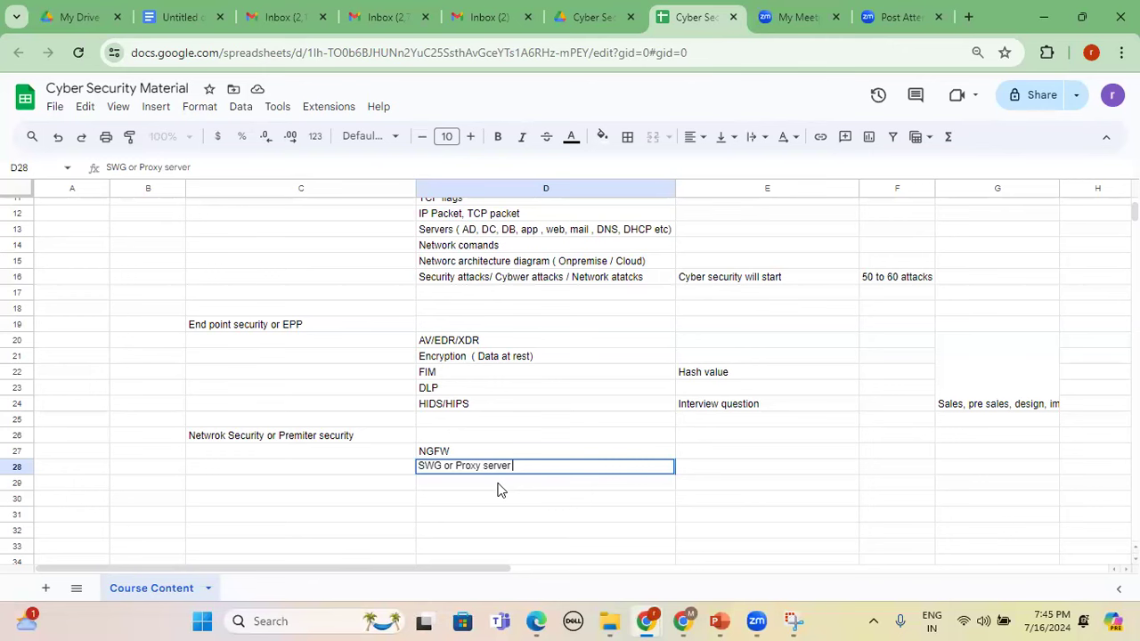
text(or app gateway)
key(Return)
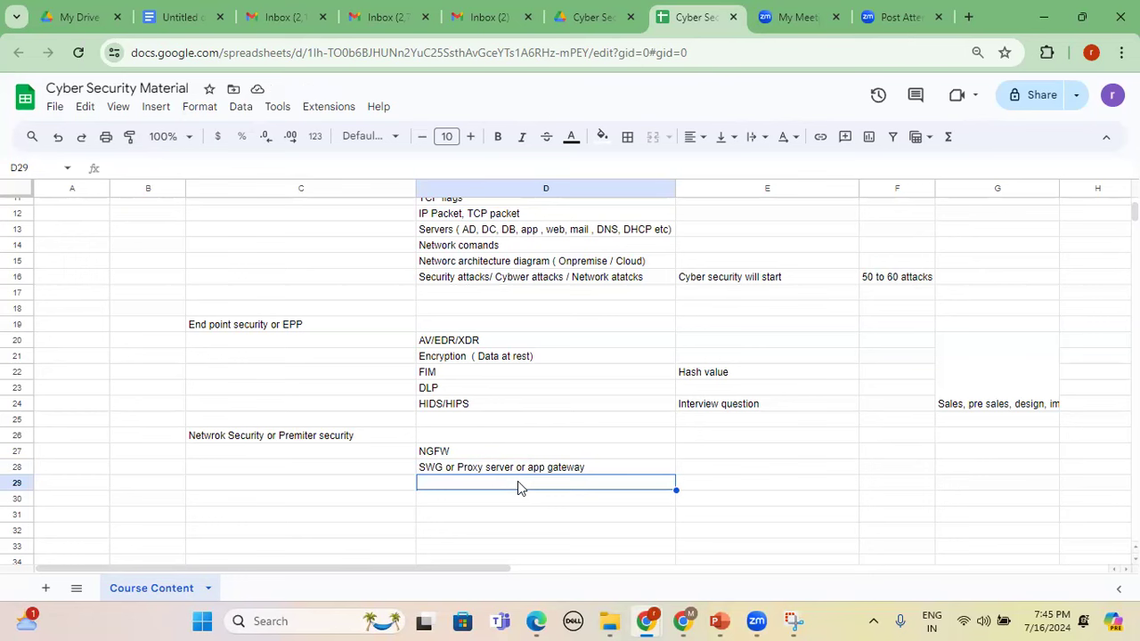
text(NIDS)
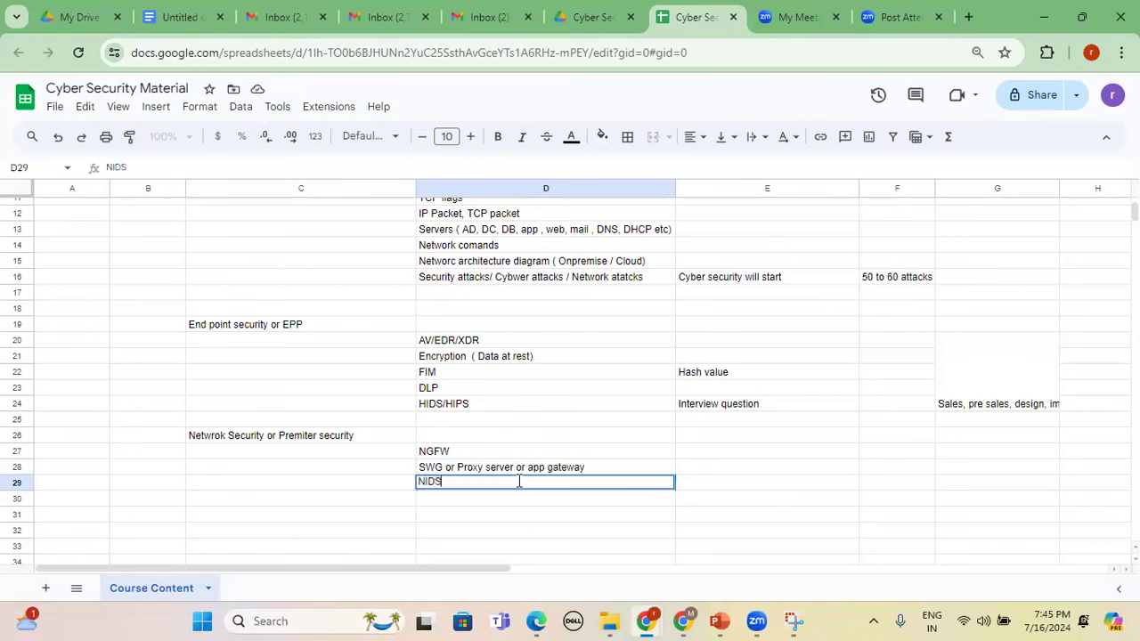
text(/NIPS)
key(Return)
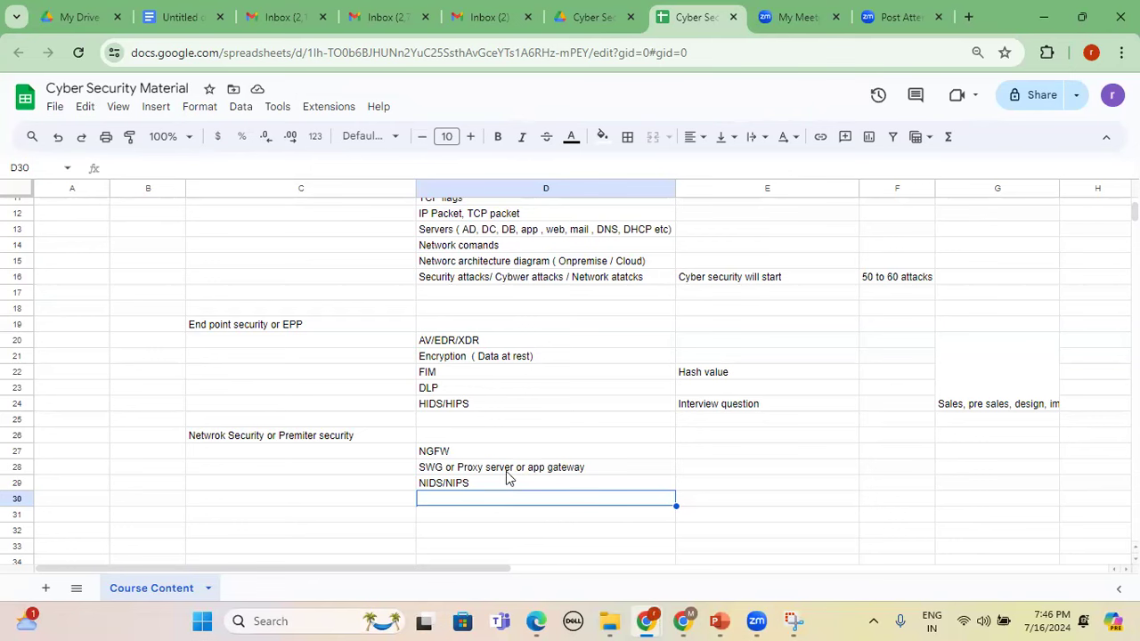
Append "(OS)" to the HIDS/HIPS topic in D24 and "(network)" to the NIDS/NIPS topic in D29.
click(472, 410)
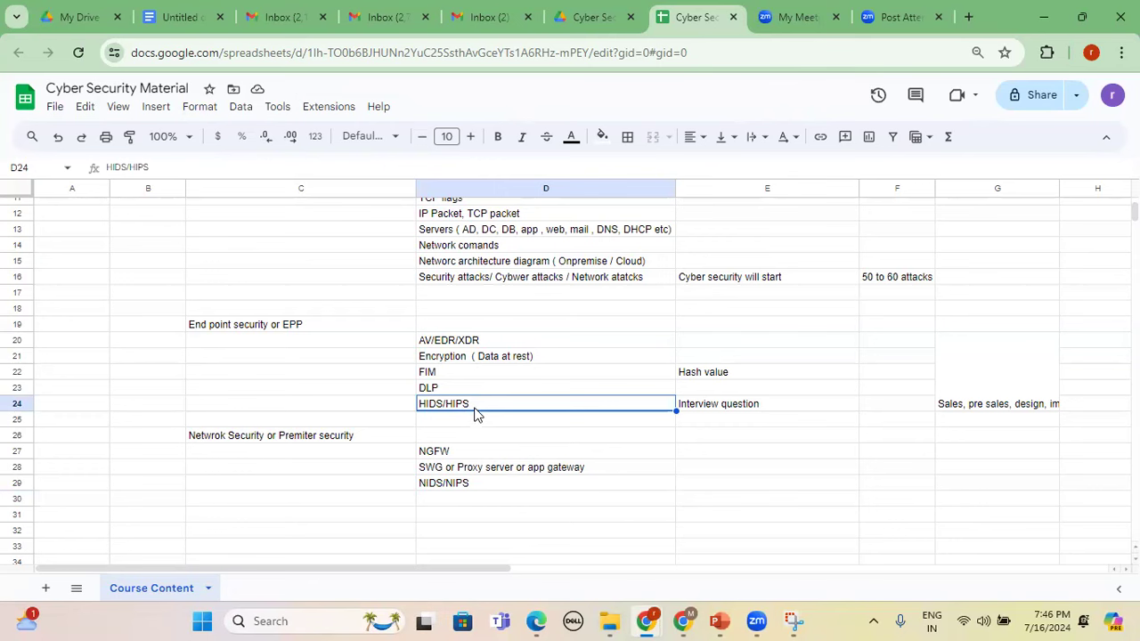
double_click(484, 404)
text((OS))
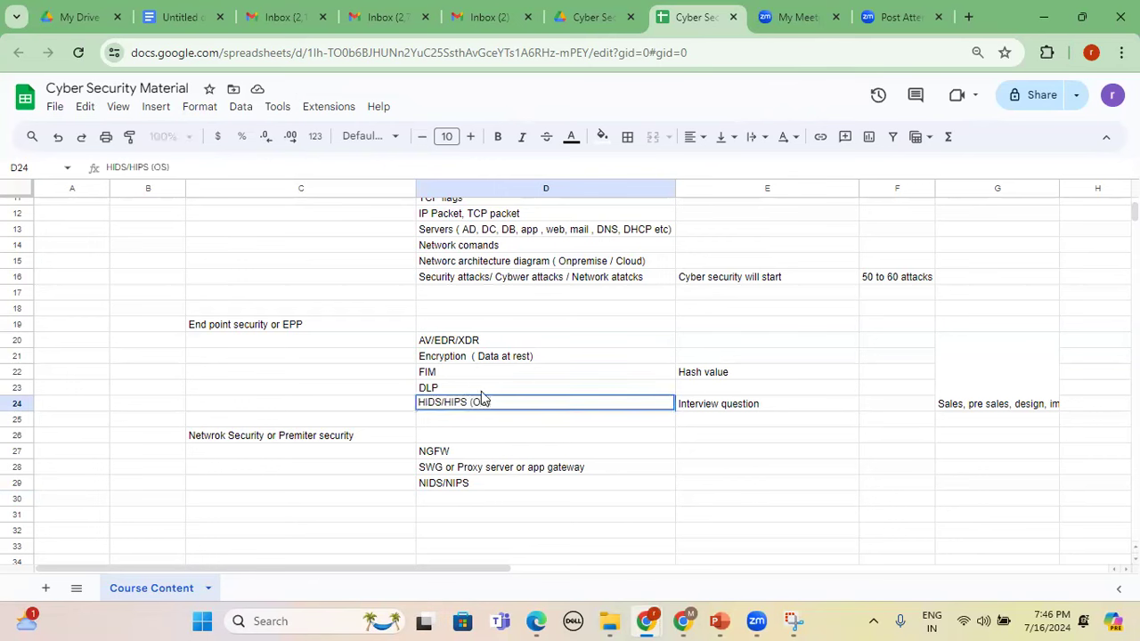
double_click(475, 481)
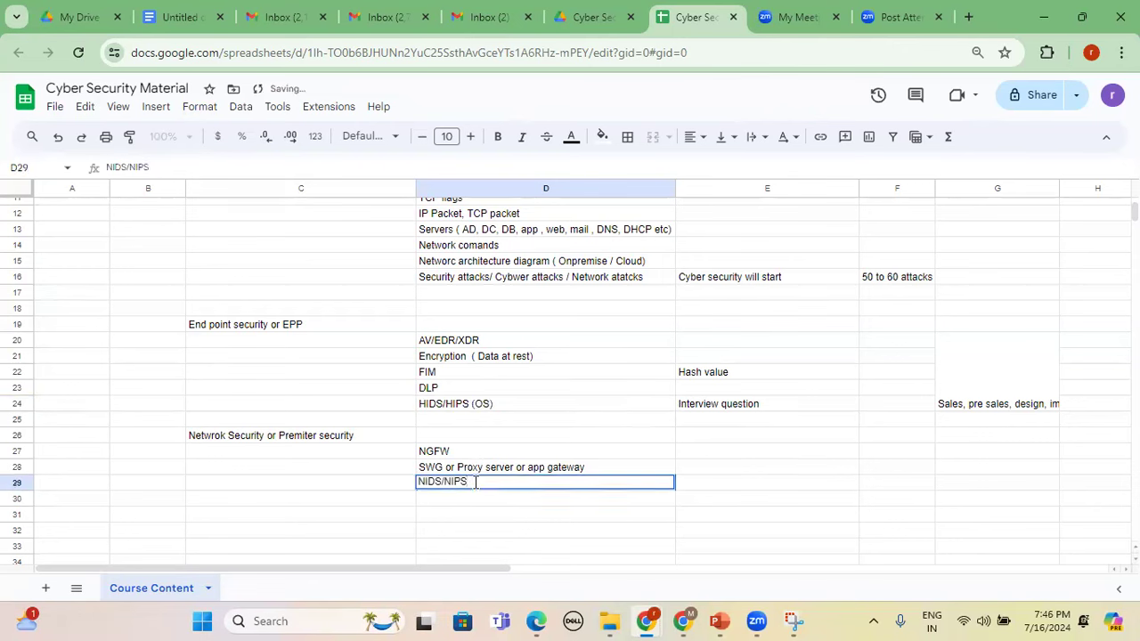
text((network)
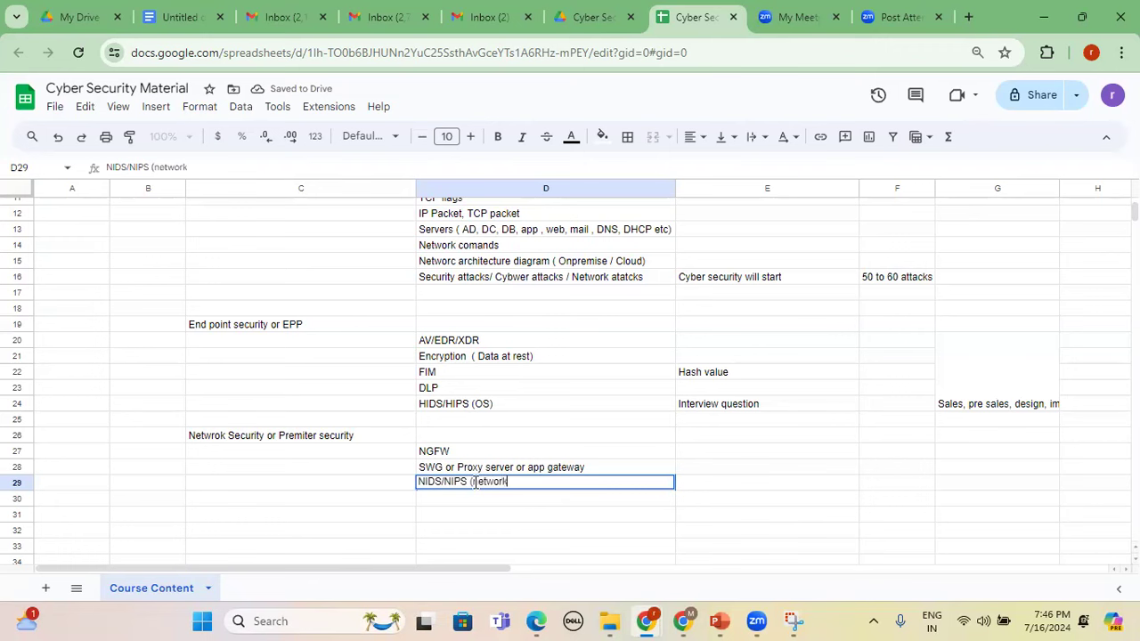
text())
Add "NAC" in cell D30 and "Lod balancer" in cell D31 to the network security topics.
click(456, 500)
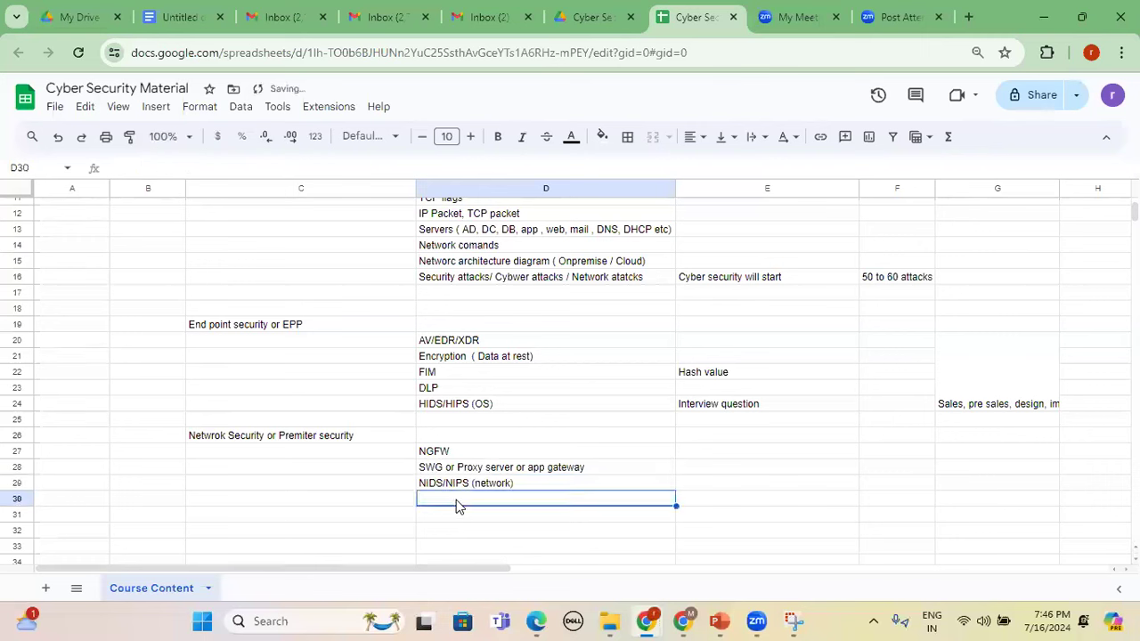
text(NAC)
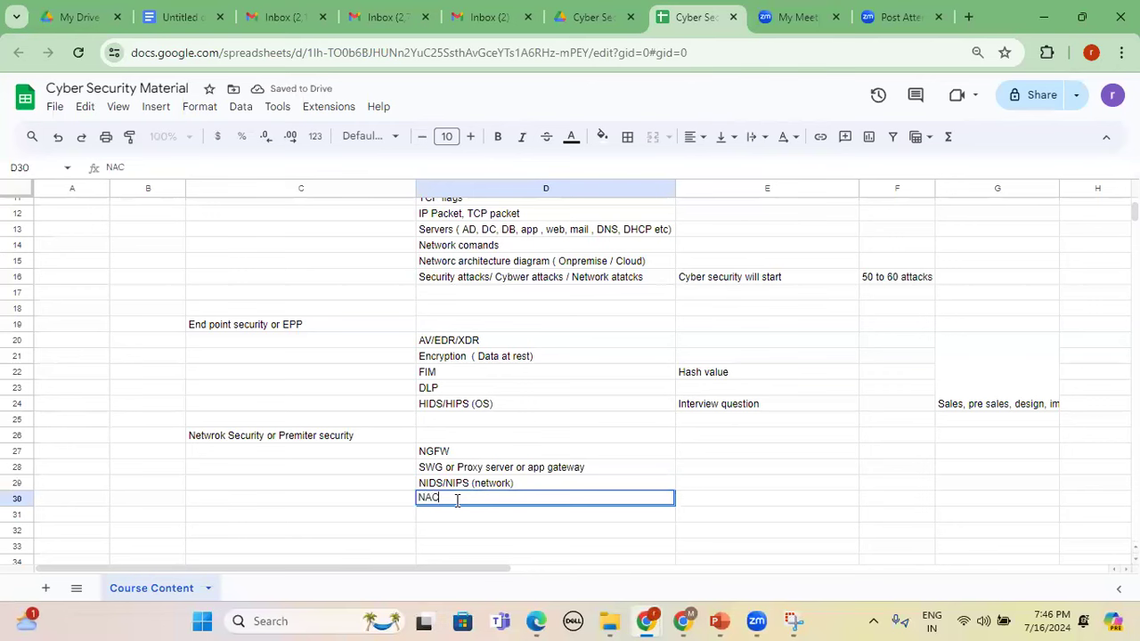
key(Return)
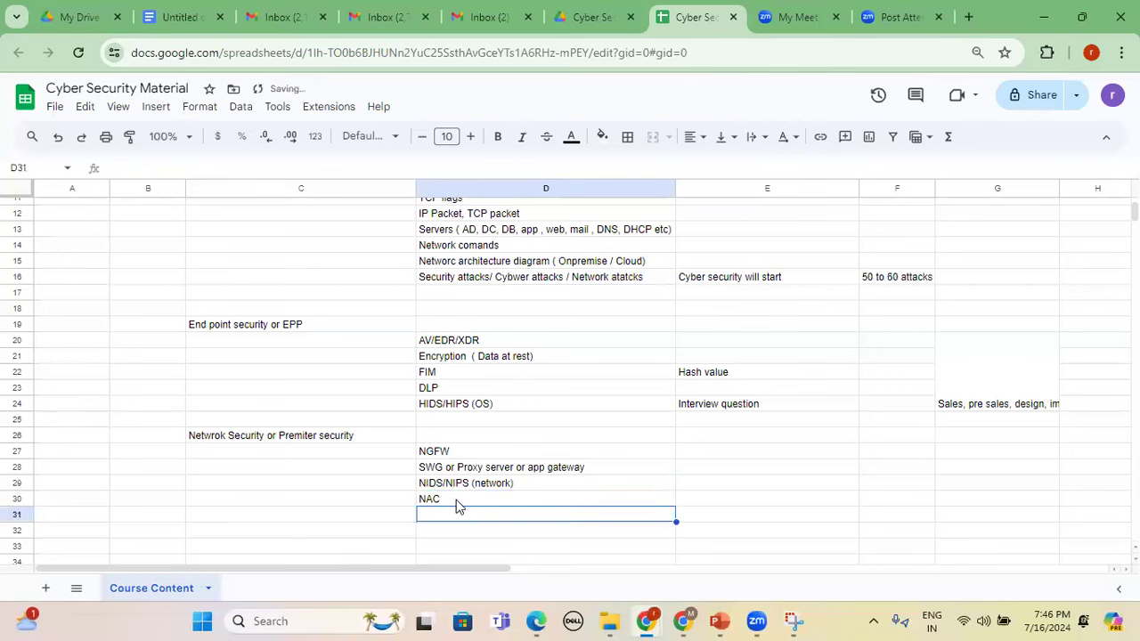
text(Lod balancer)
key(Return)
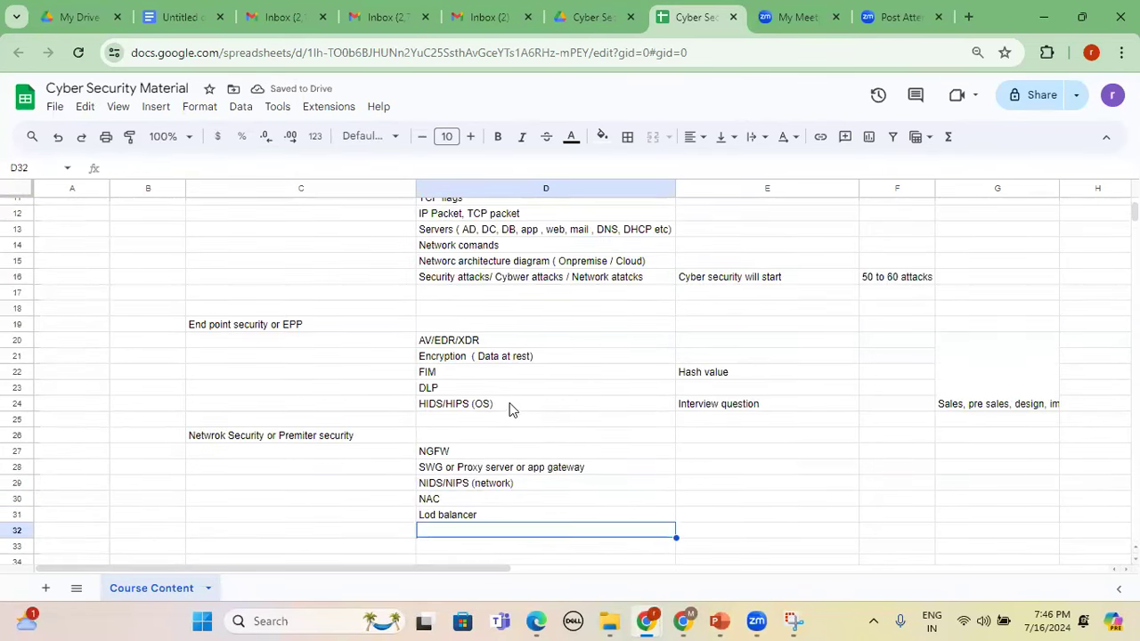
Center the job roles text in the merged cell G20:G24 horizontally and align it to the vertical middle.
drag(285, 438, 527, 454)
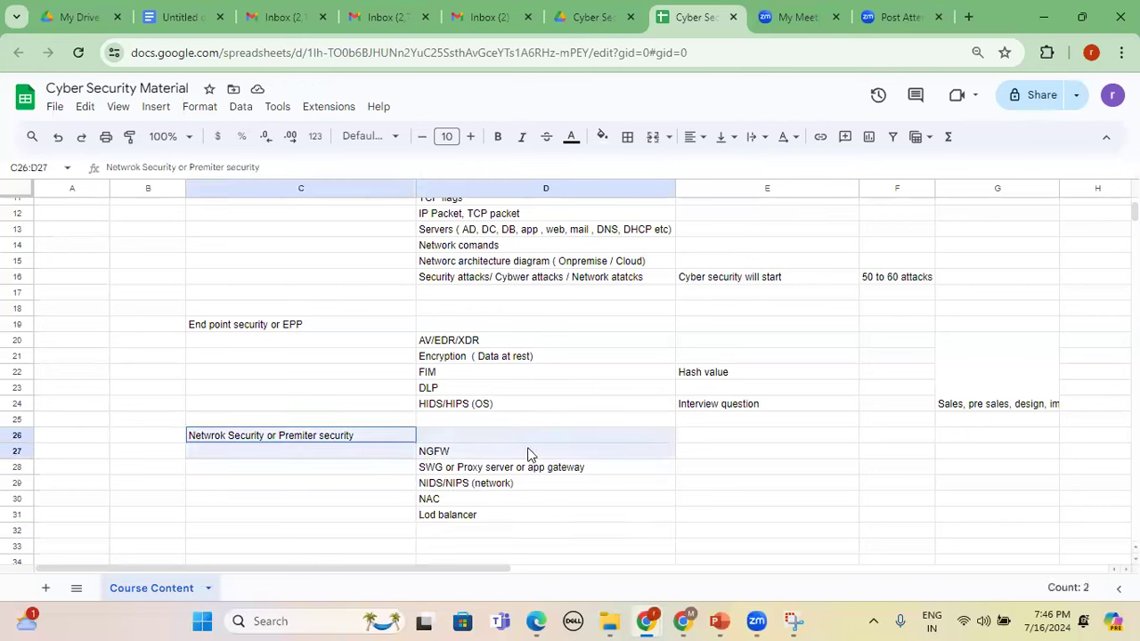
drag(718, 440, 717, 519)
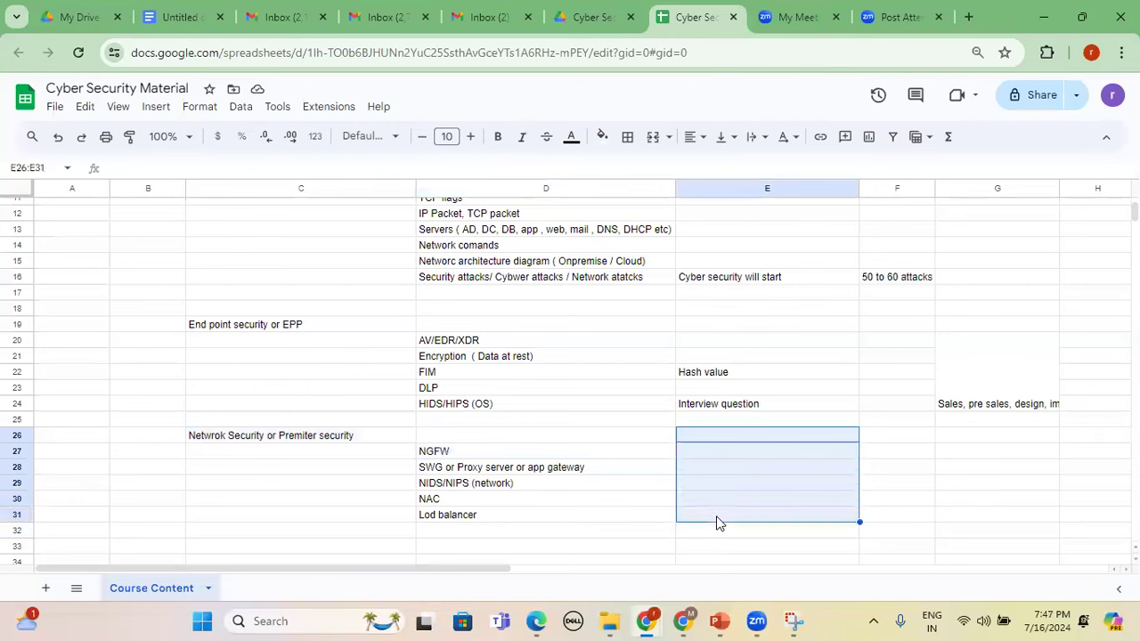
click(981, 363)
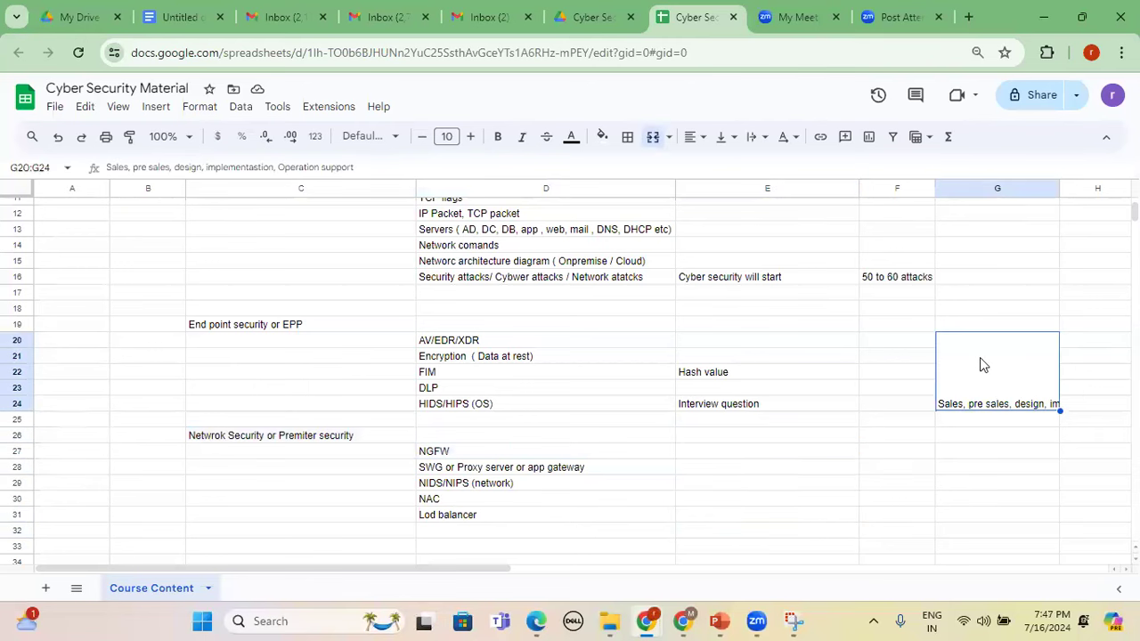
click(692, 137)
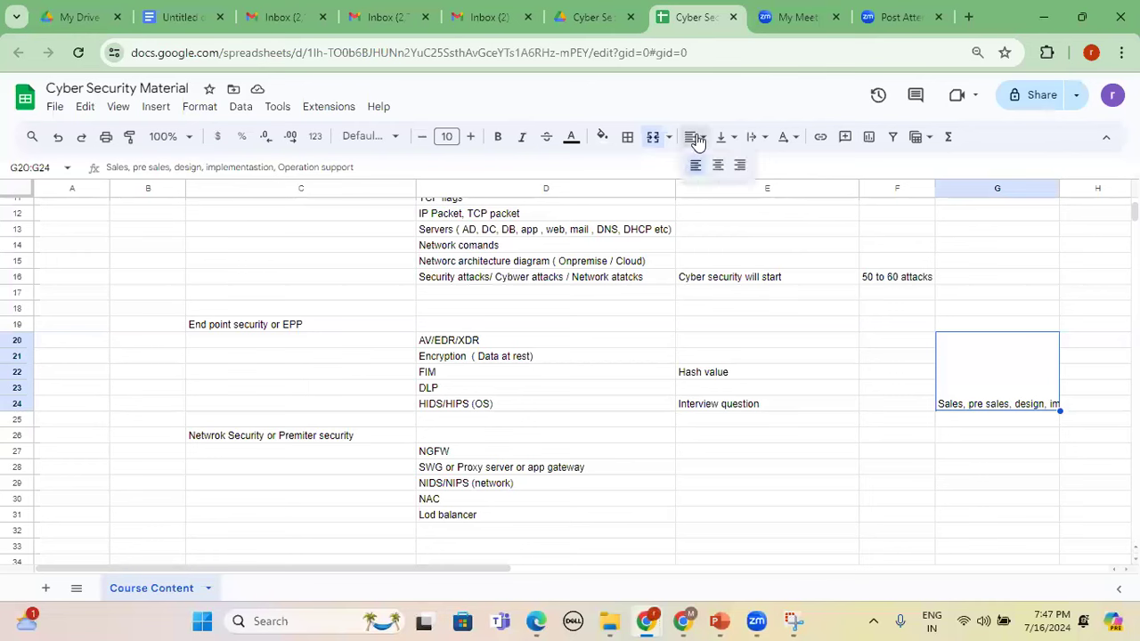
click(718, 165)
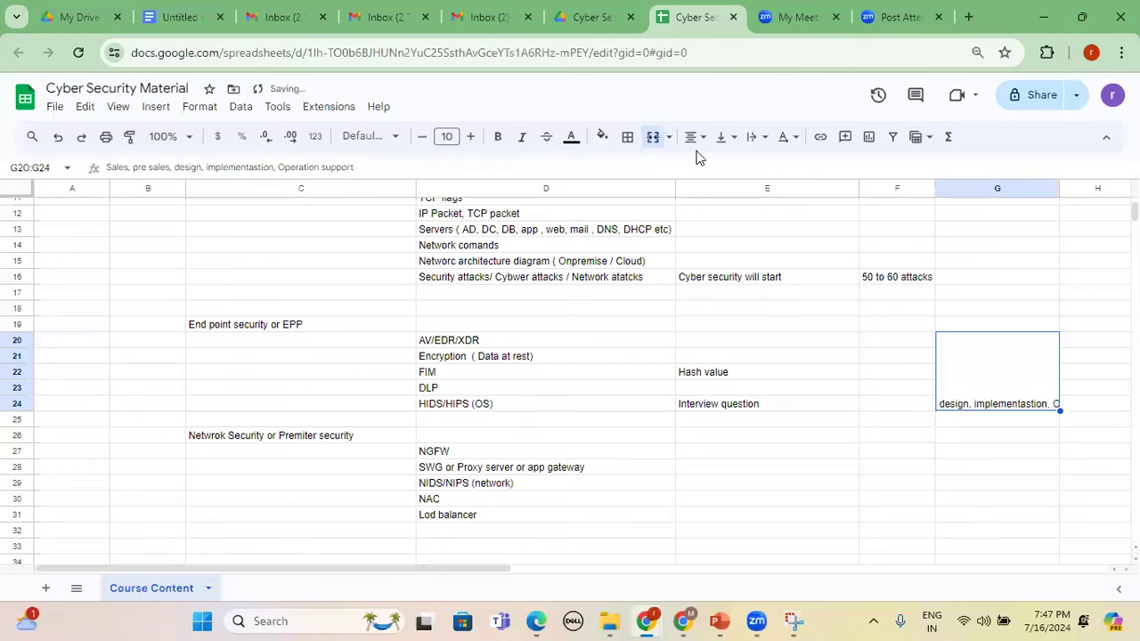
click(734, 138)
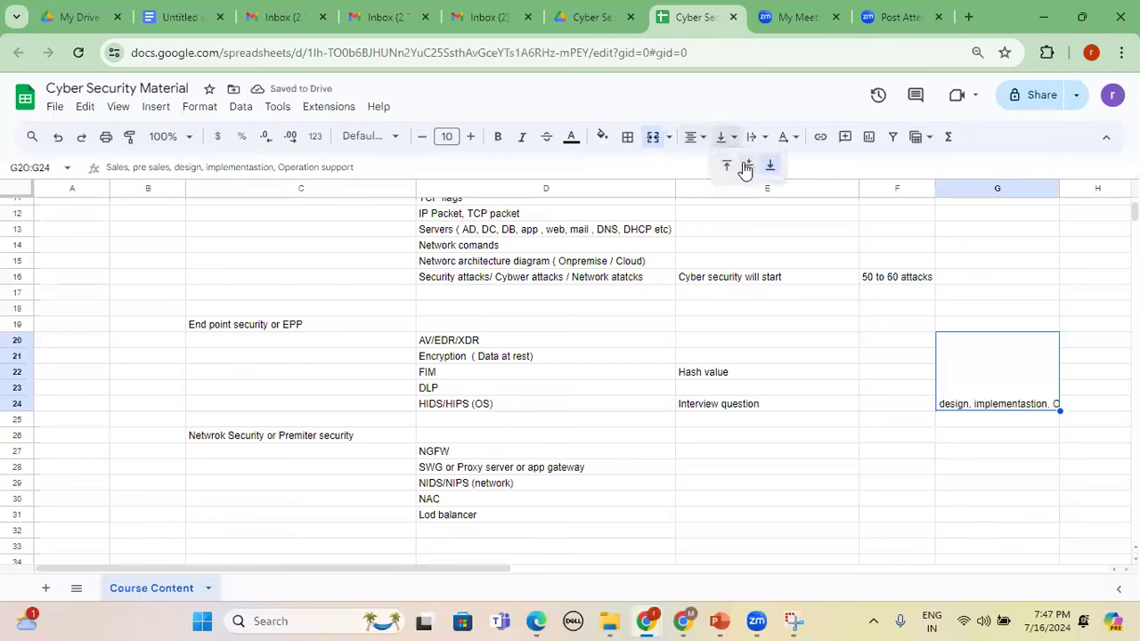
click(746, 163)
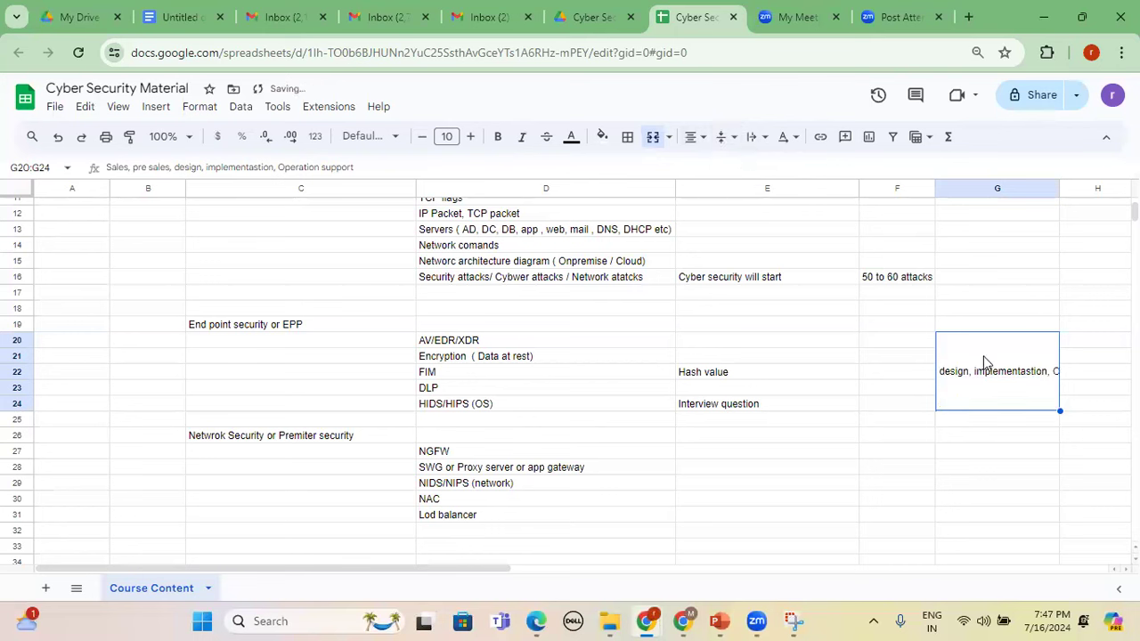
Merge cells G27 to G32 beside the network security topics and paste the job roles text copied from G20:G24 into them.
key(ctrl+c)
drag(969, 451, 956, 501)
click(804, 501)
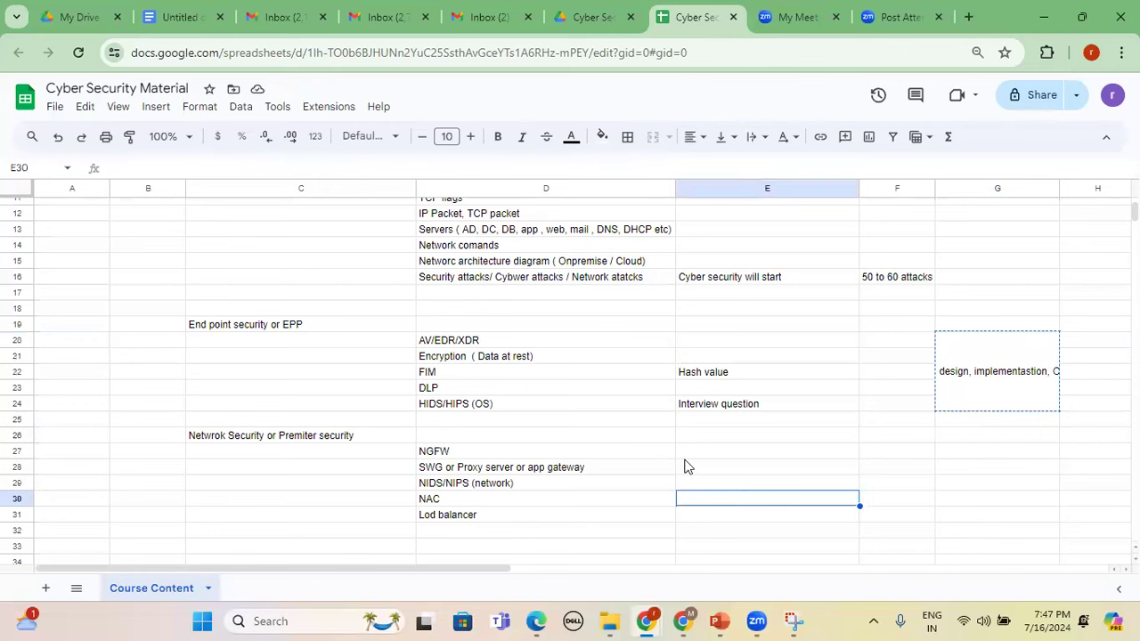
drag(673, 455, 827, 453)
drag(944, 455, 963, 537)
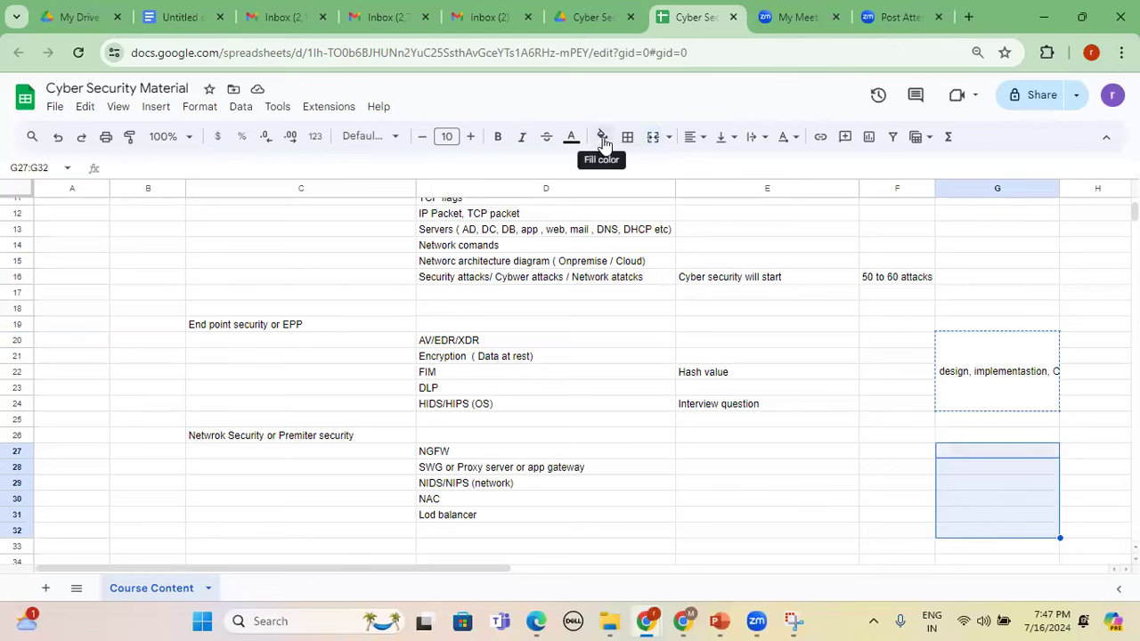
click(653, 136)
double_click(991, 514)
key(ctrl+v)
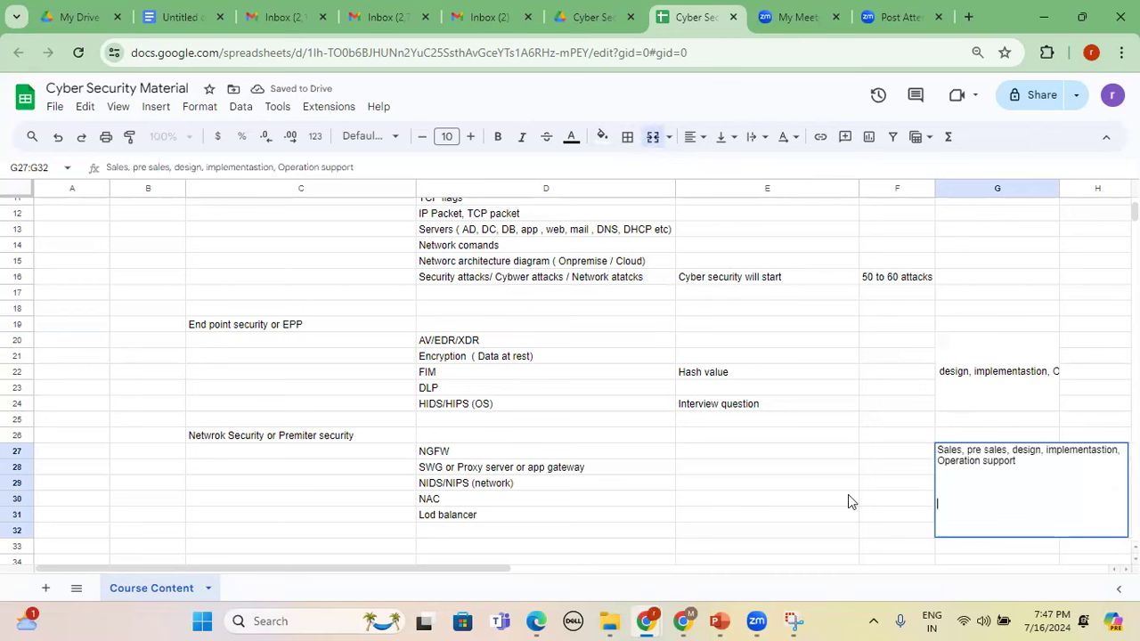
click(848, 497)
click(947, 482)
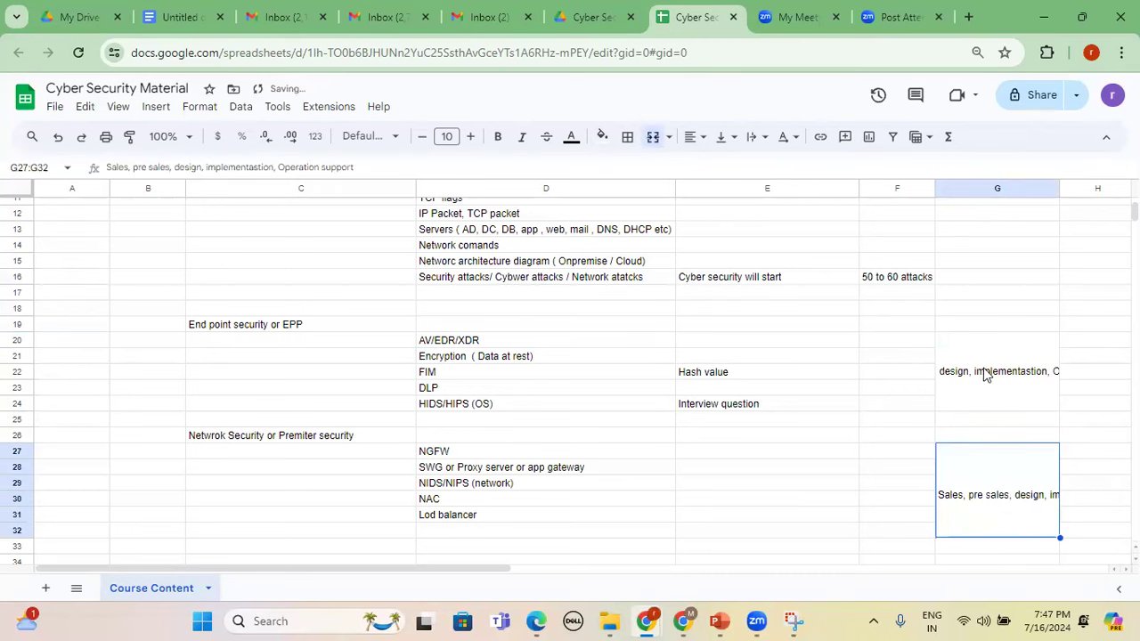
Review the end point security topics in D20:D24 and the network security topics in D27:D31 under their headings.
click(615, 394)
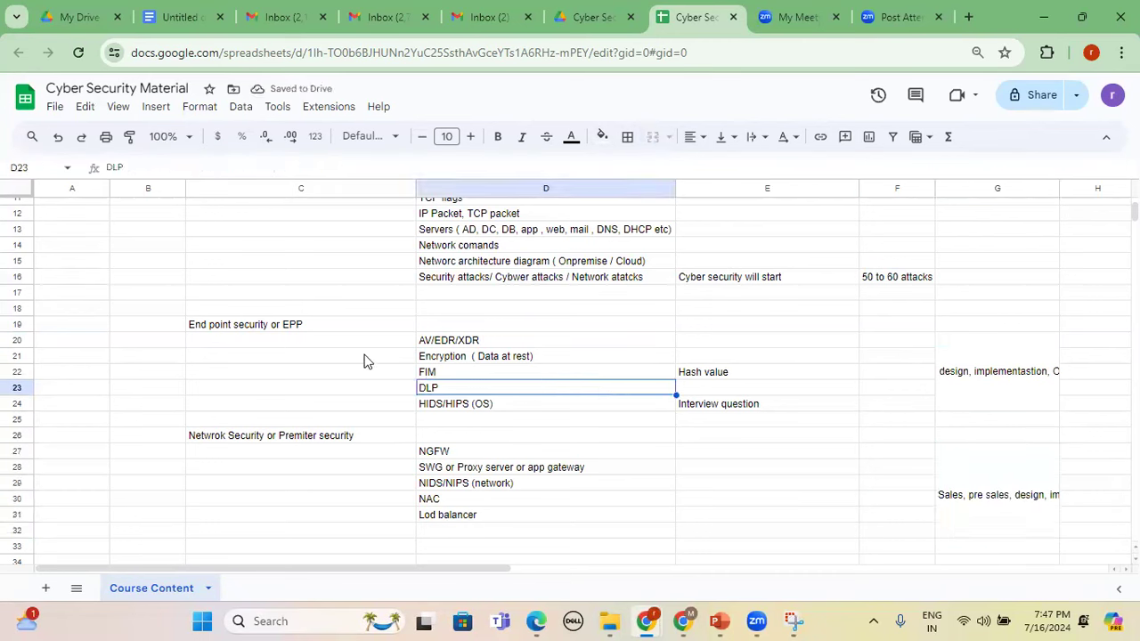
drag(453, 341, 461, 419)
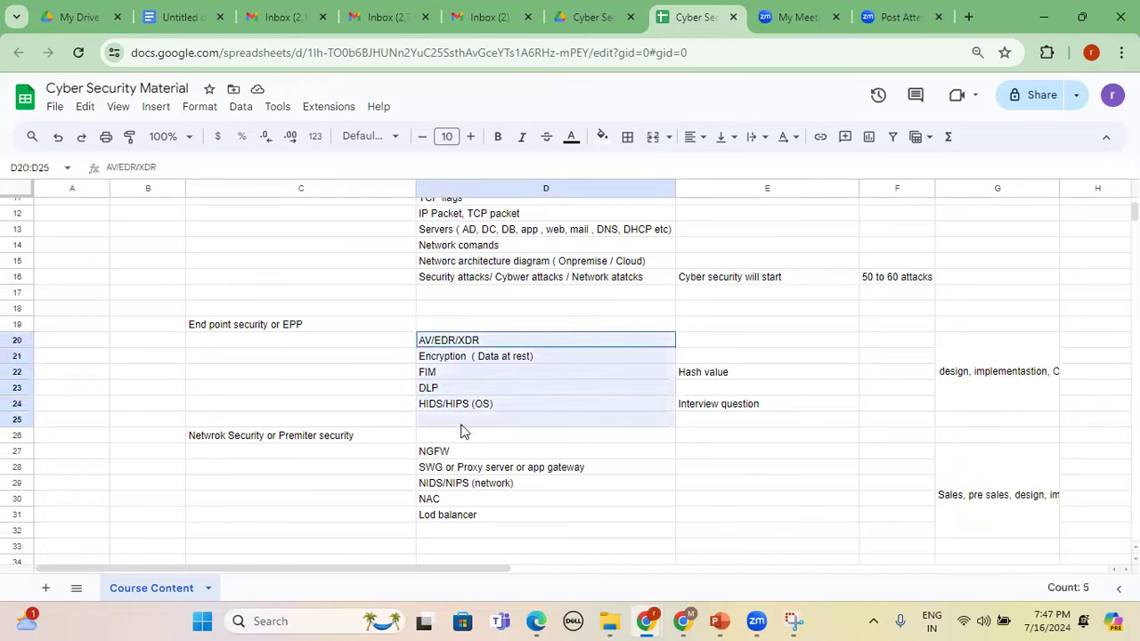
click(377, 313)
drag(437, 345, 452, 408)
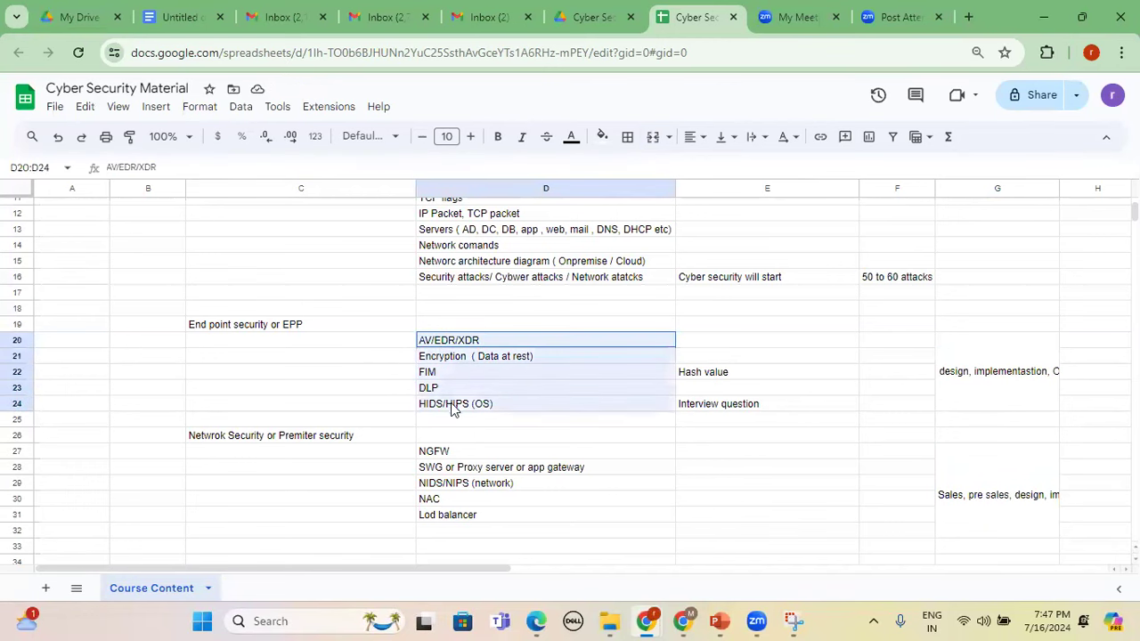
drag(451, 450, 451, 529)
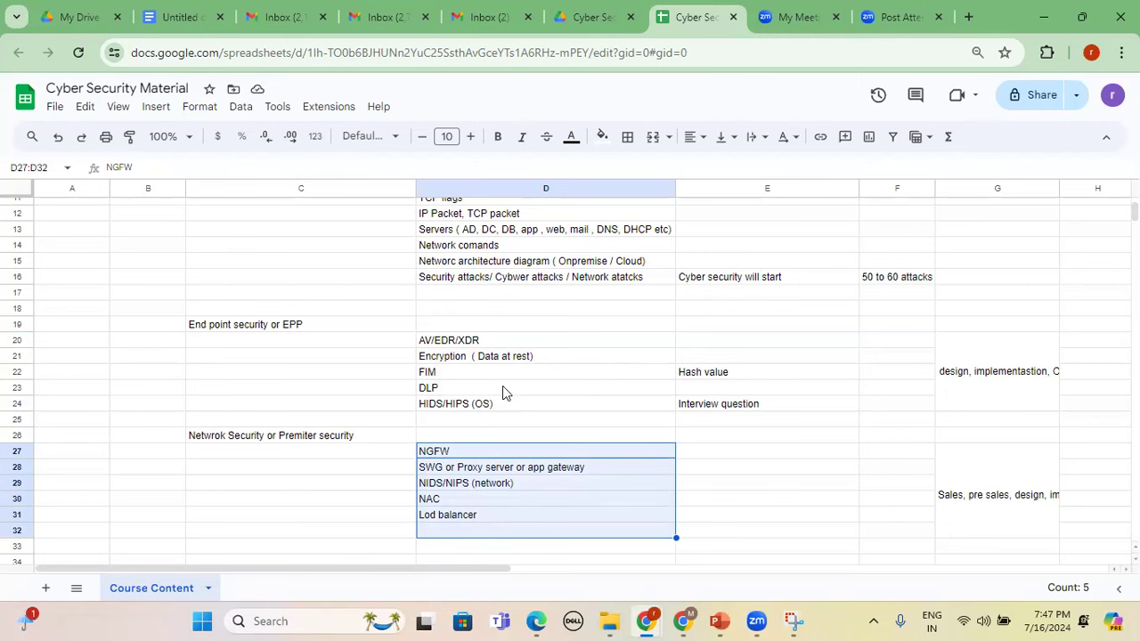
drag(245, 329, 531, 403)
drag(531, 452, 535, 513)
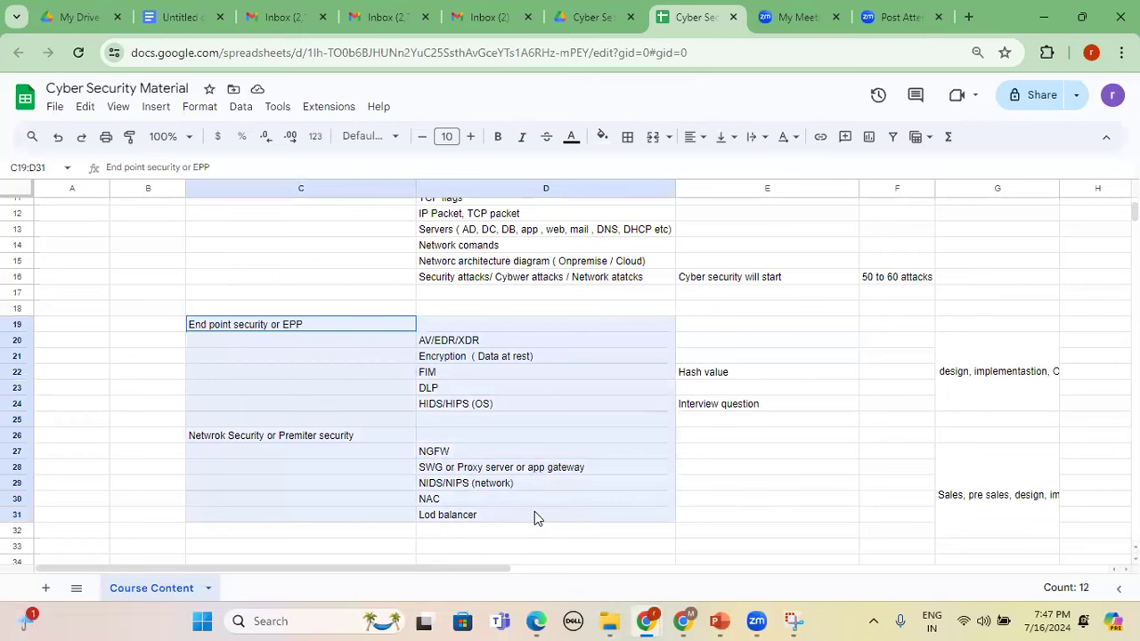
drag(534, 513, 535, 513)
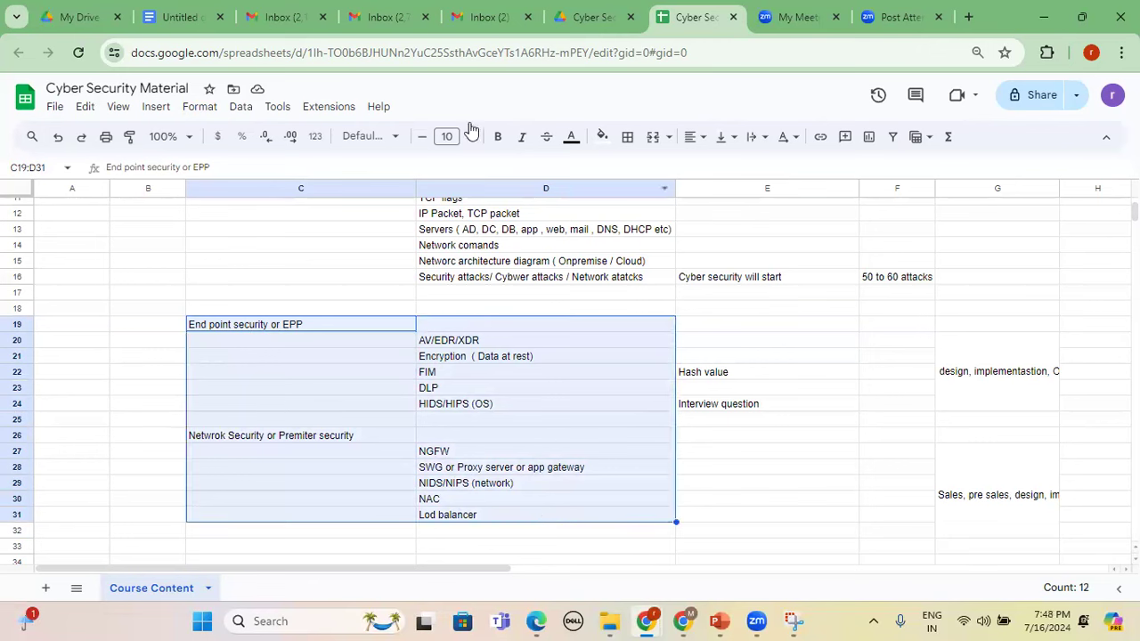
Add the heading "Email security" in cell C33 below the network security topics.
scroll(346, 387, down, 2)
click(345, 381)
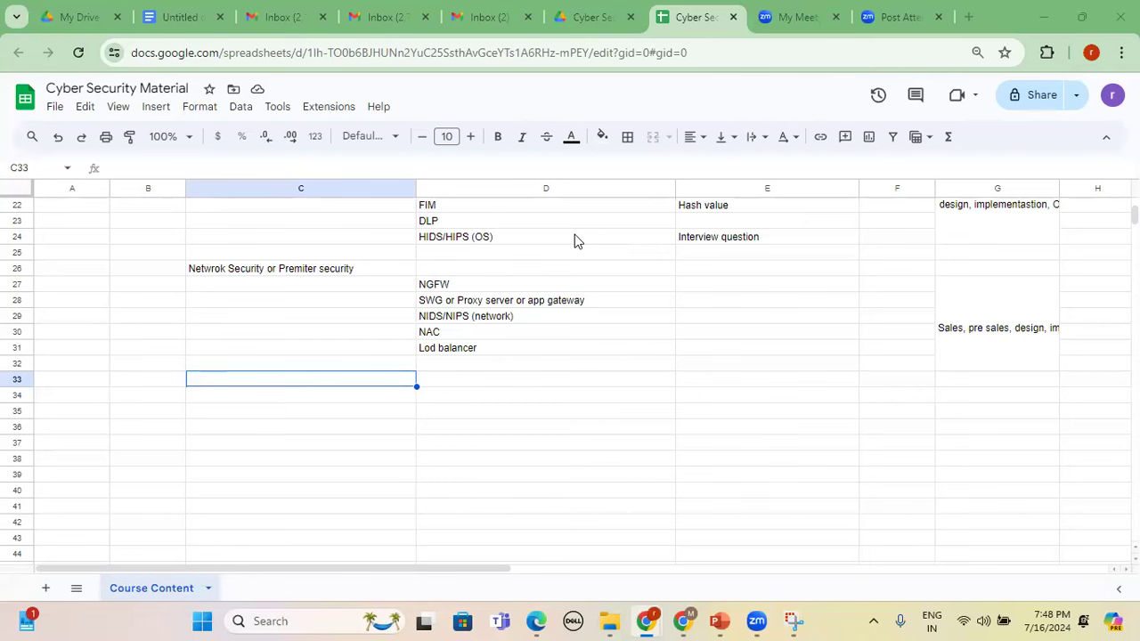
double_click(245, 380)
text(Emai)
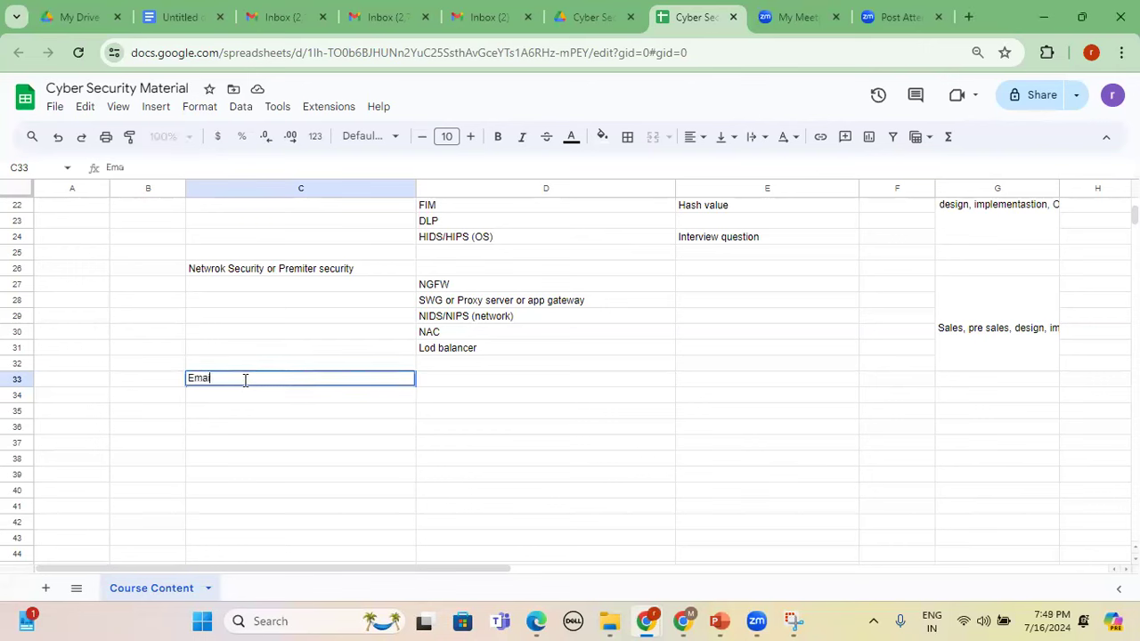
text(l security)
Enter "Email GW or Email security solution" in cell D33 beside the Email security heading.
click(425, 383)
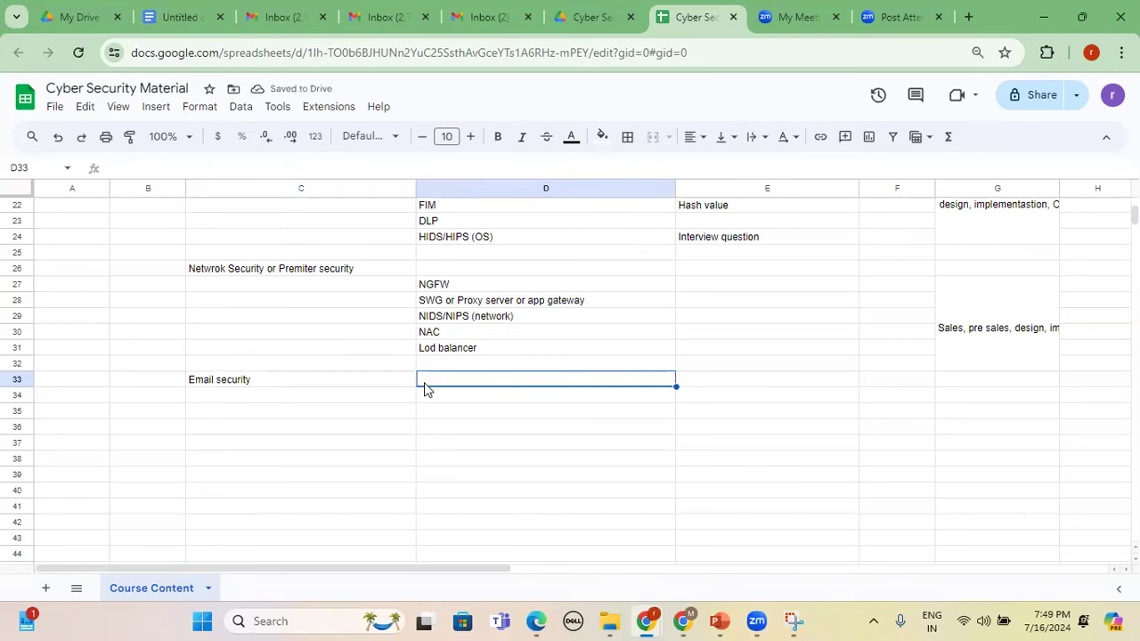
text(Phsigi)
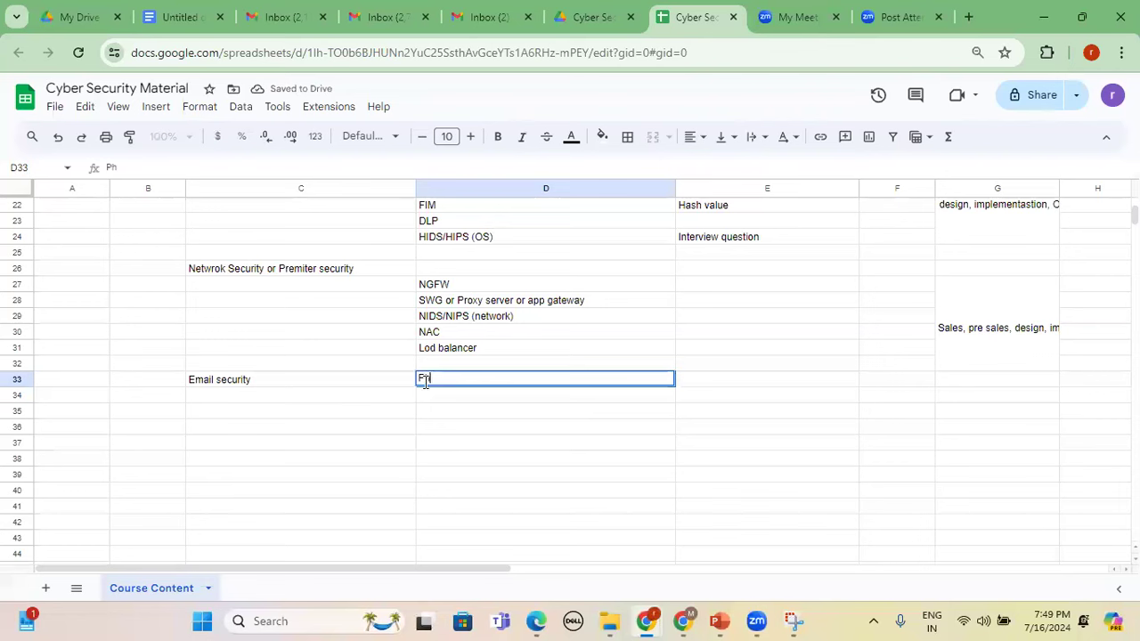
key(BackSpace)
key(BackSpace)
key(BackSpace)
key(BackSpace)
key(BackSpace)
key(BackSpace)
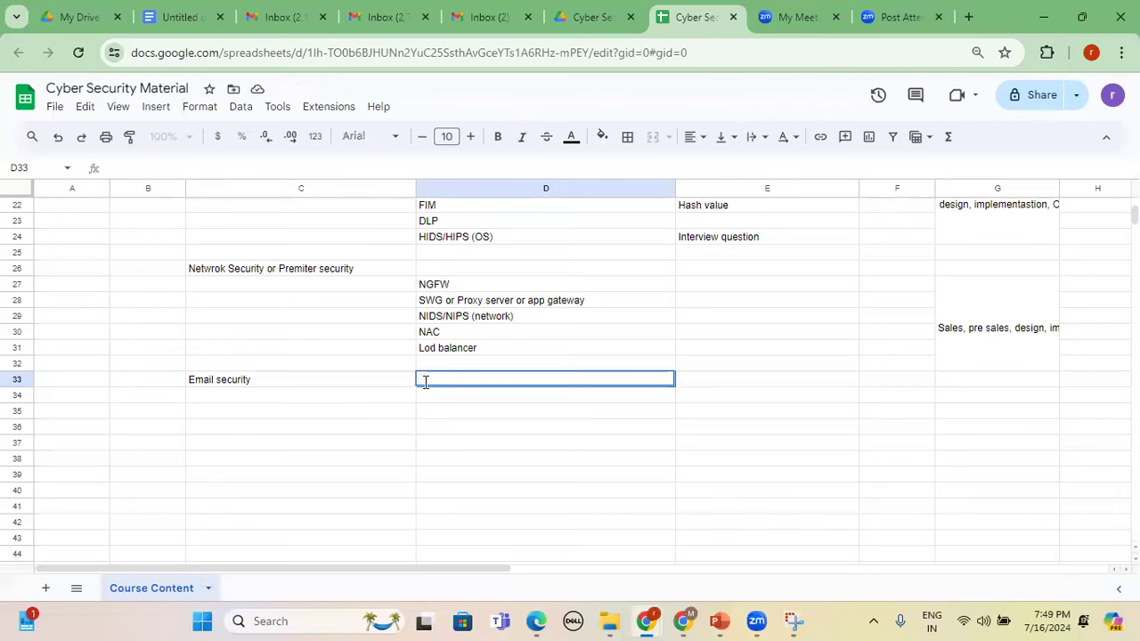
text(Email GW or Email securi)
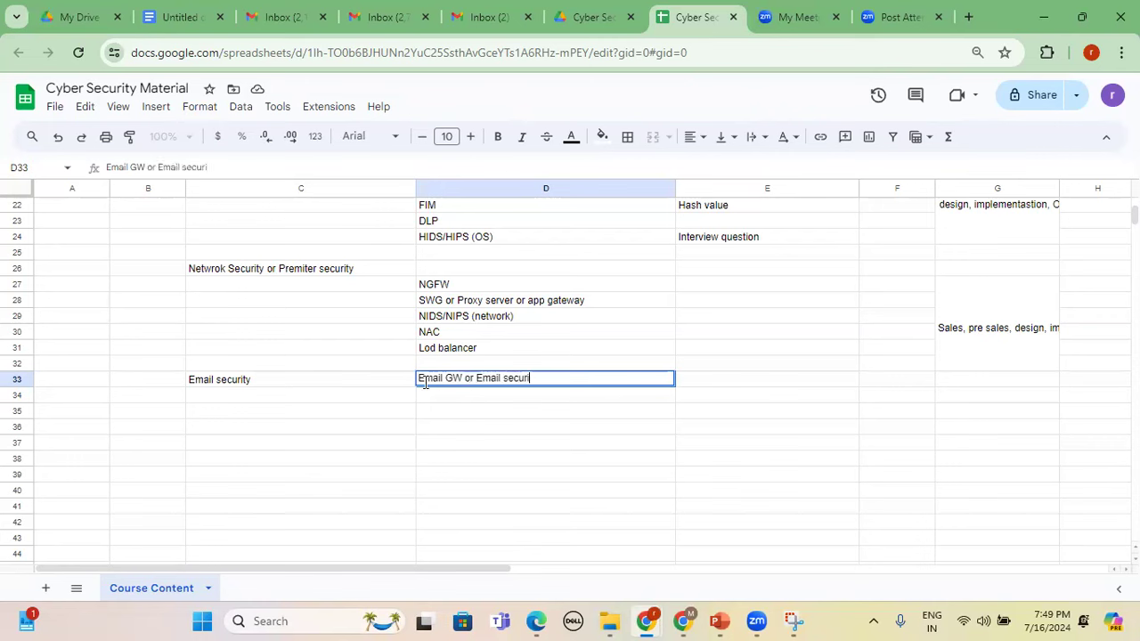
text(ty solution)
key(Return)
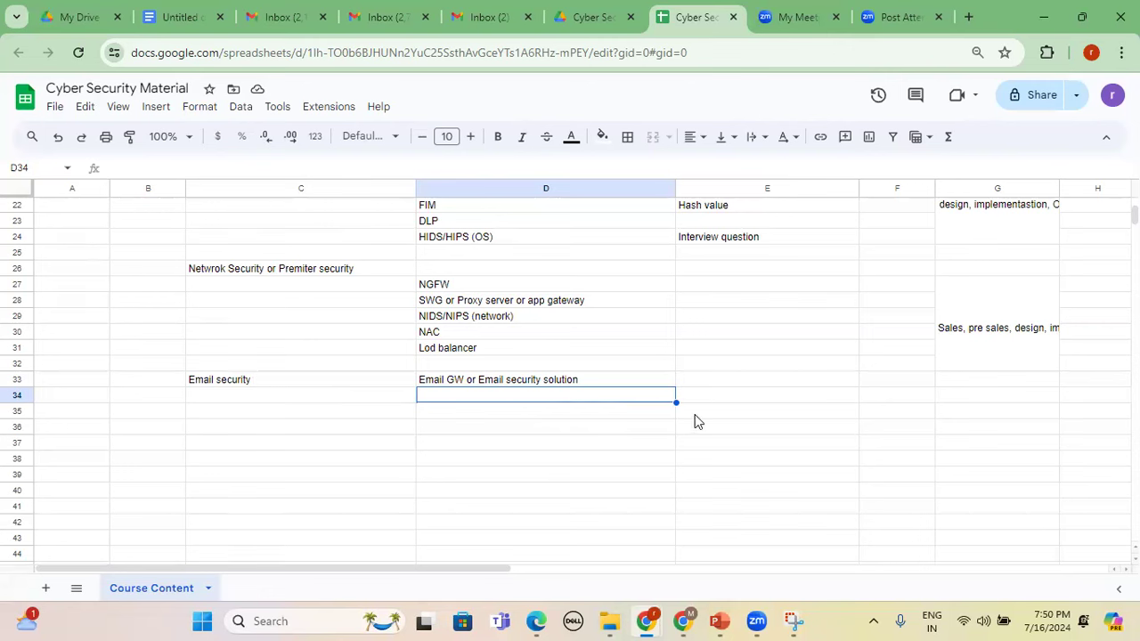
click(700, 382)
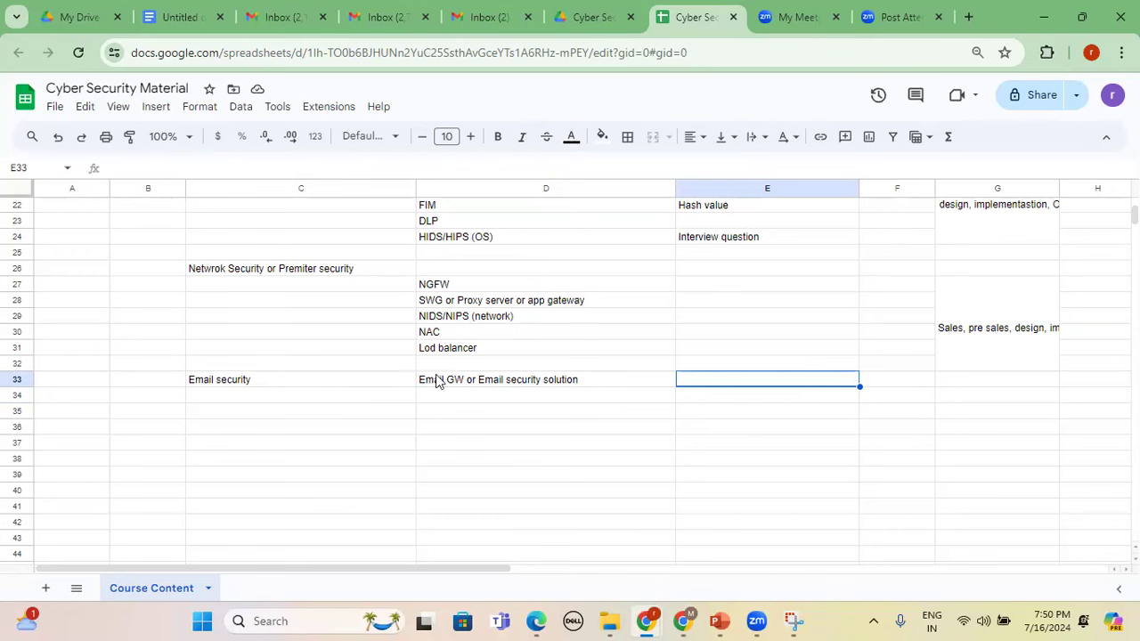
Add the heading "Application Security" in cell C36.
click(258, 414)
click(261, 434)
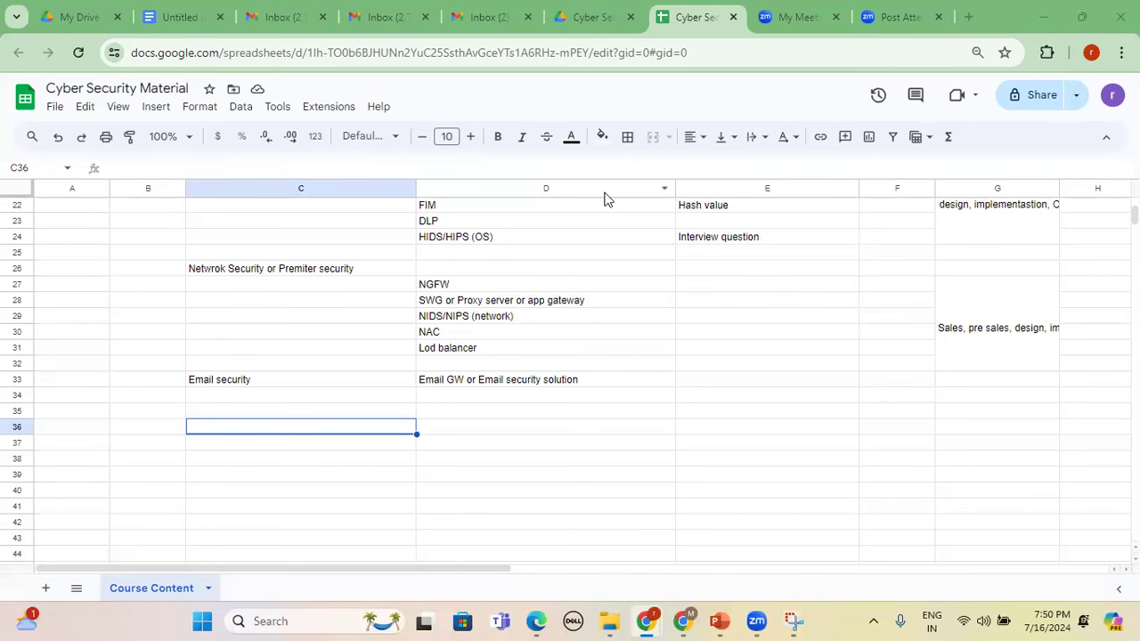
double_click(304, 427)
text(Applic)
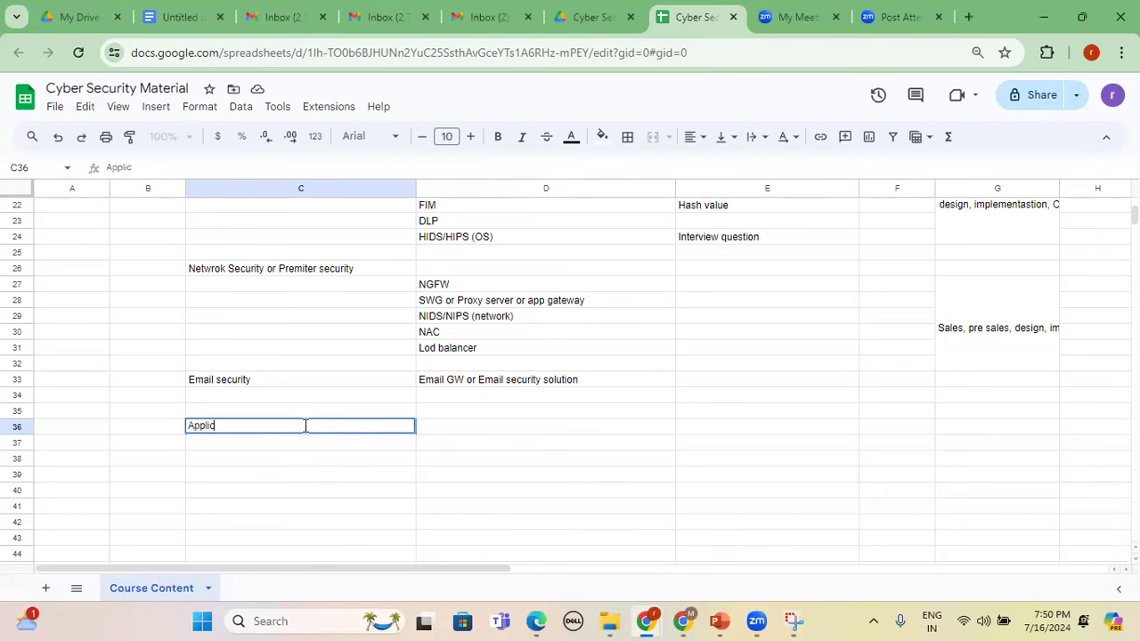
text(ation Securioty)
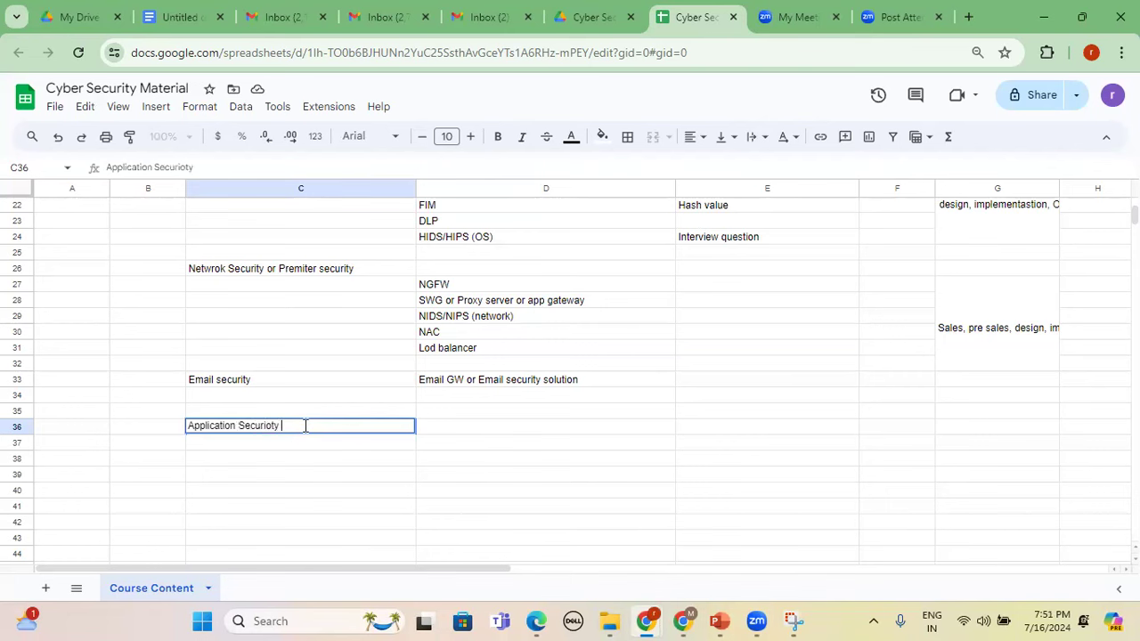
key(BackSpace)
key(BackSpace)
key(BackSpace)
text(ty)
List "Cryptography" in cell D37 and "SSDLC lice cycle" in cell D38 under the Application Security heading.
click(433, 447)
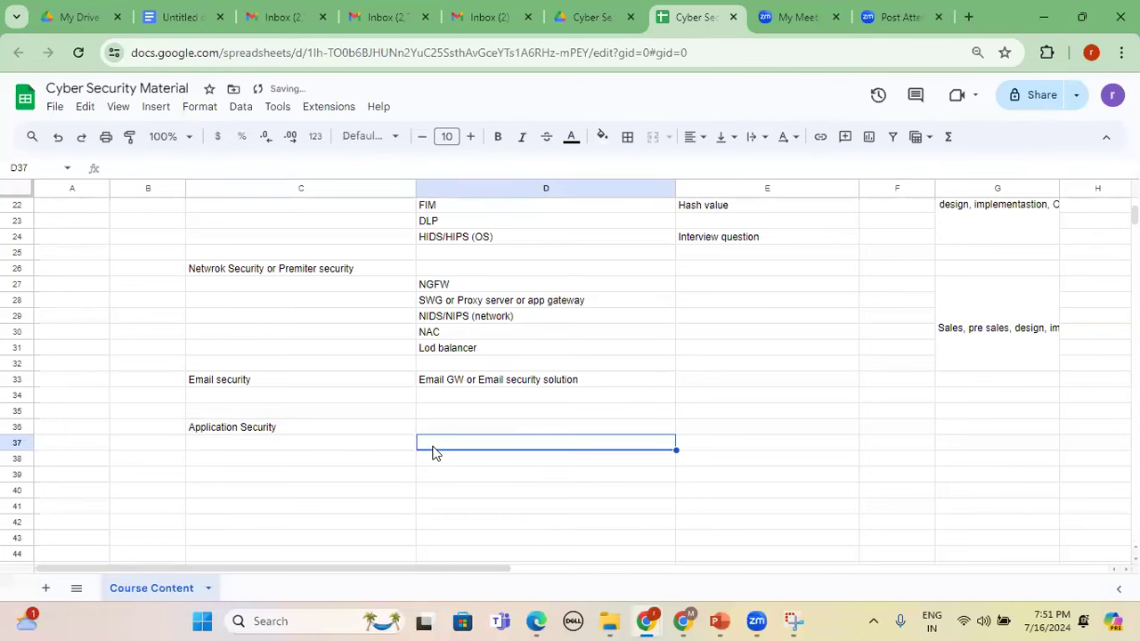
text(Crp)
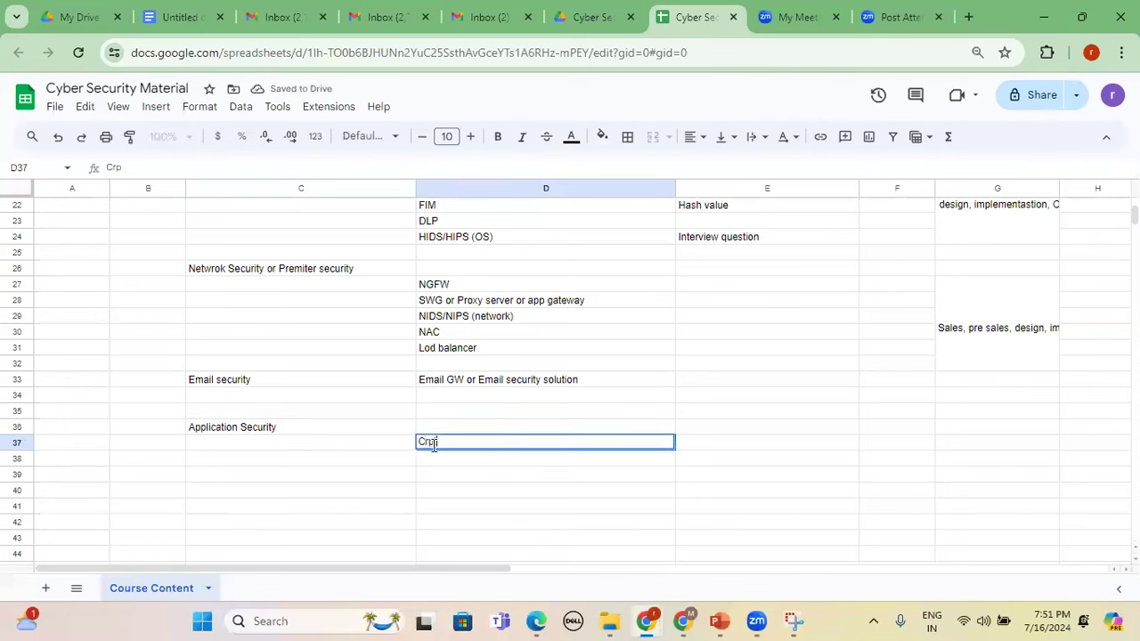
text(t)
key(BackSpace)
key(BackSpace)
text(yptograph)
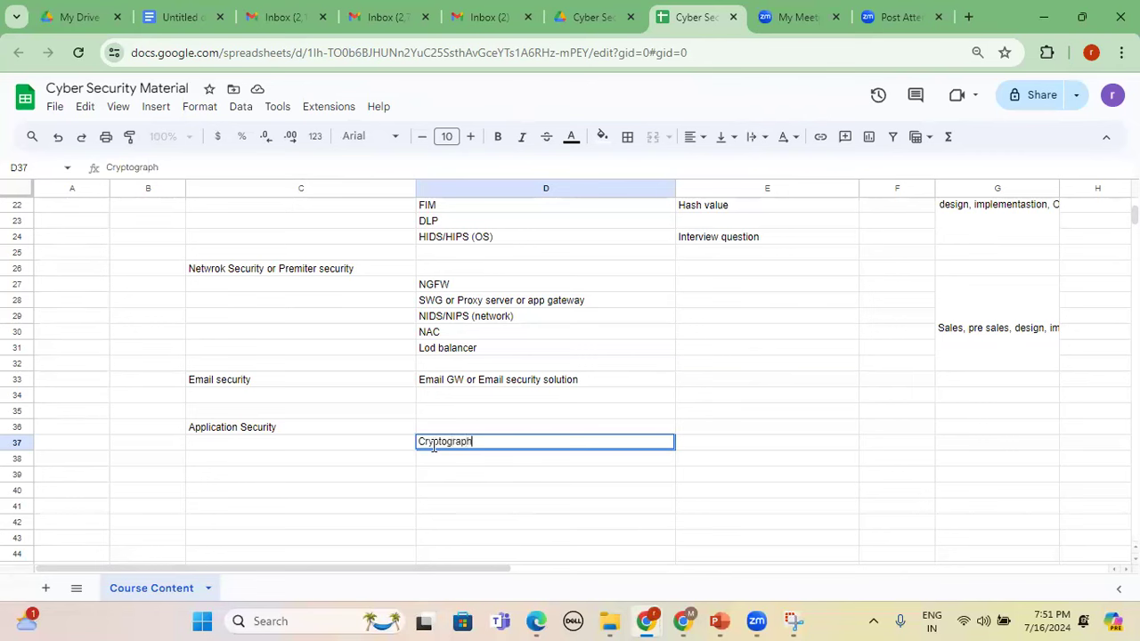
text(y)
key(Return)
text(SSDLC lice cycle)
key(Return)
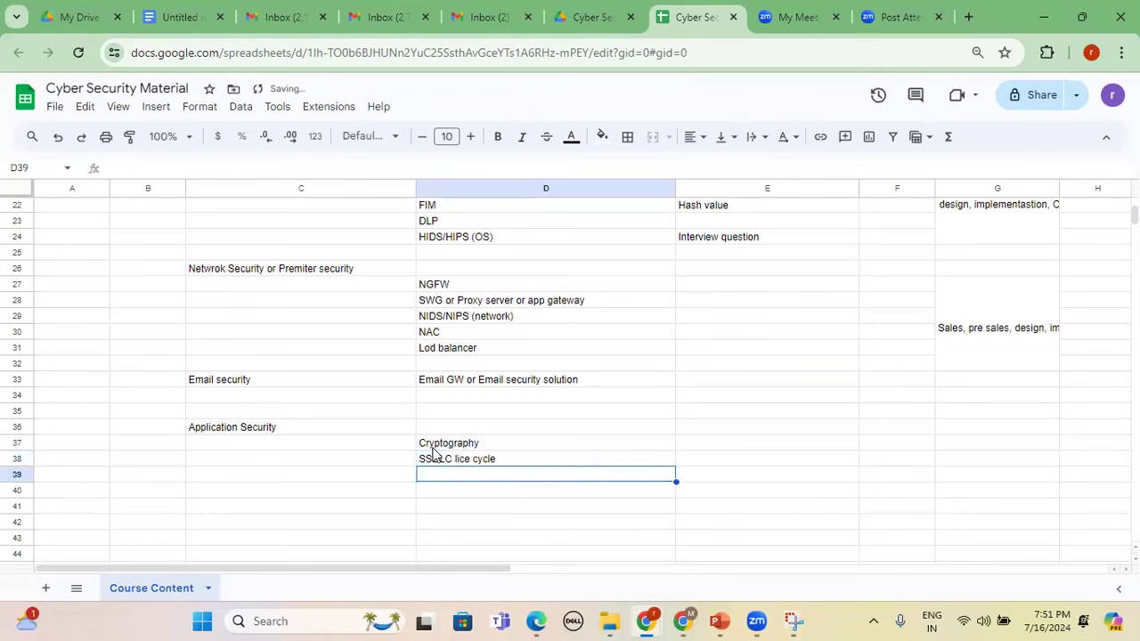
Add "WAF" in cell D39 and "OWASP TOP 10" in cell D40 to the application security topics.
text(WAF)
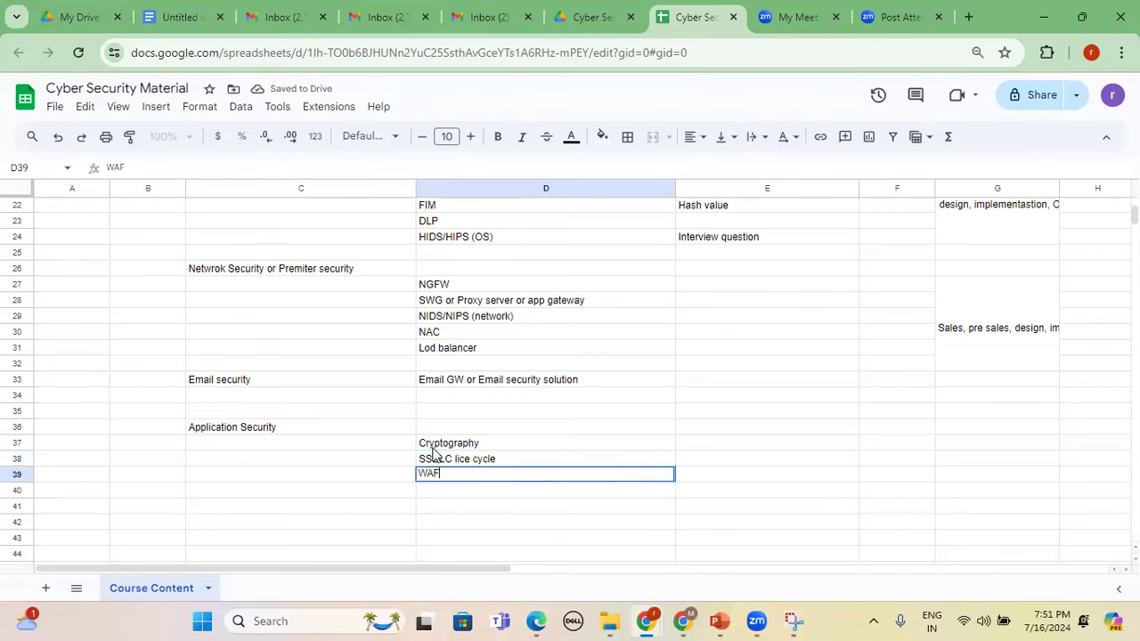
key(Return)
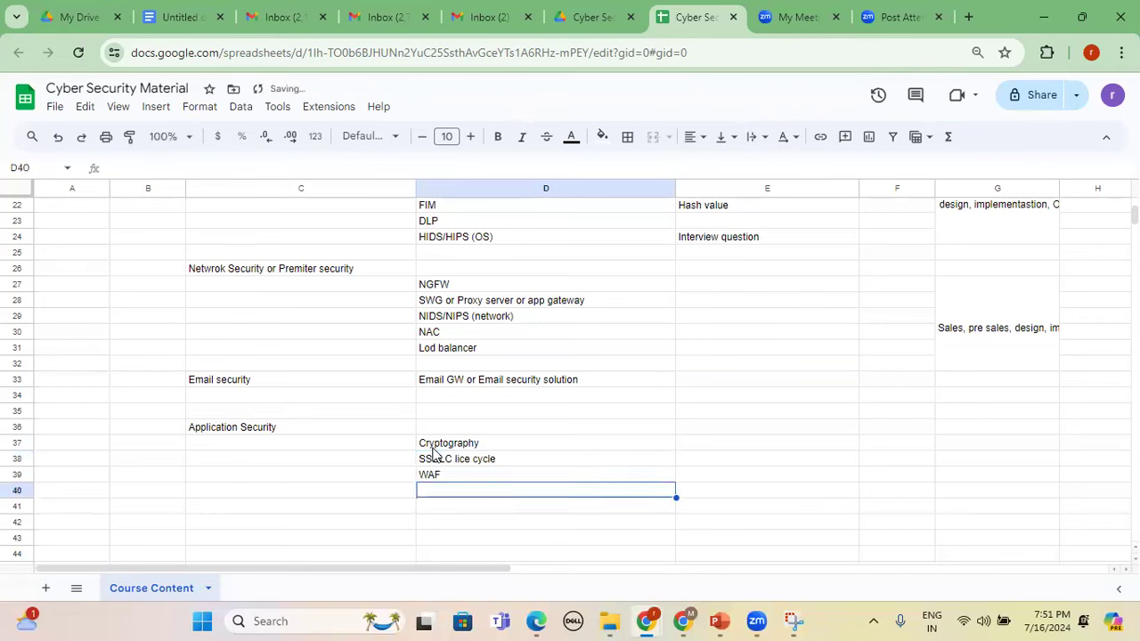
text(OWASP)
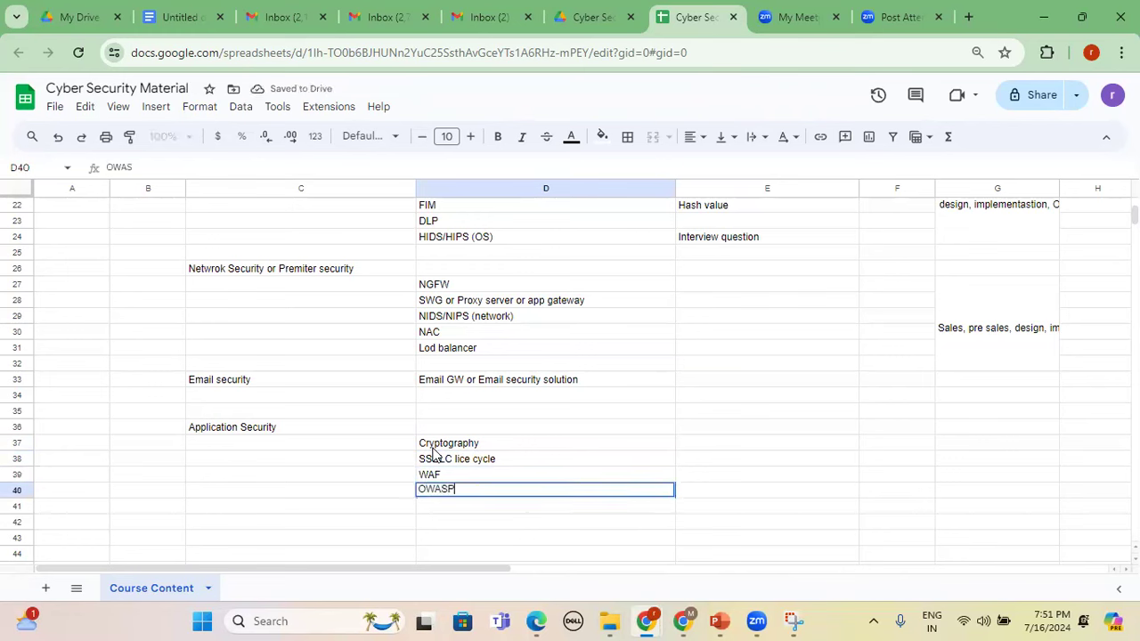
text( TOP 10)
key(Return)
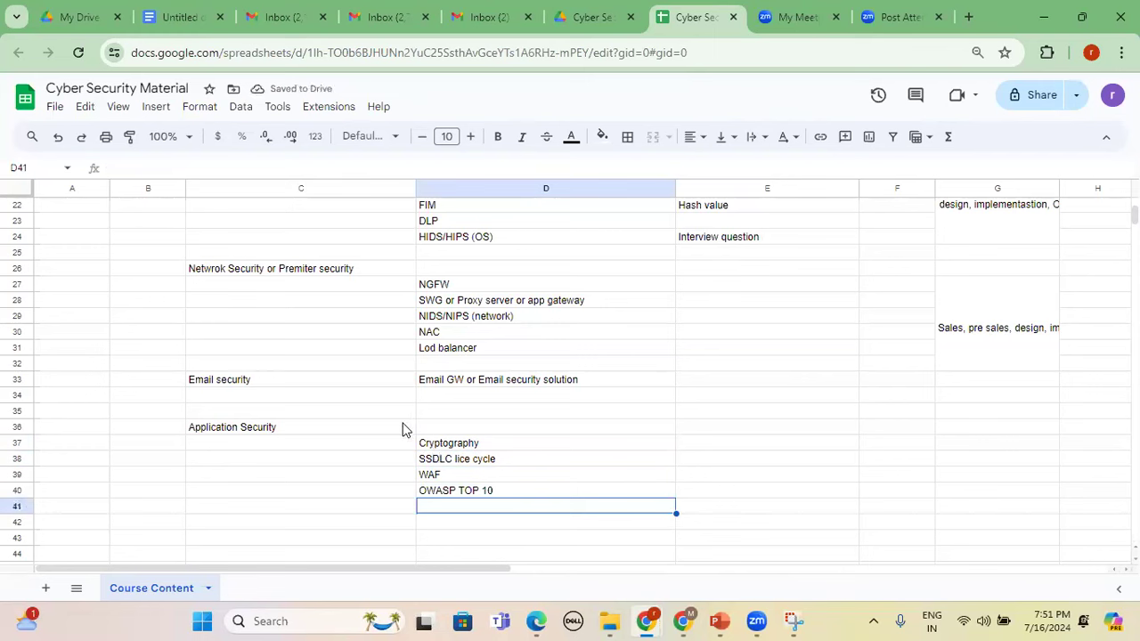
Extend the heading in C36 to "Application Security or product security or Mible security" and widen column C to fit it.
click(359, 433)
double_click(358, 431)
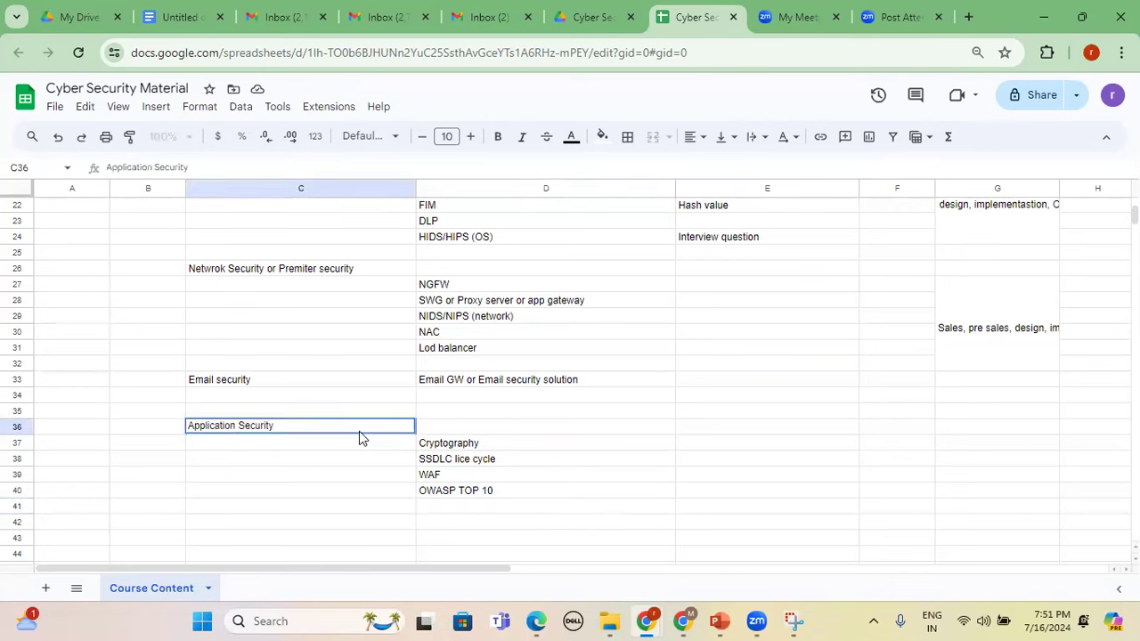
text(o rp)
key(BackSpace)
key(BackSpace)
text(pr)
key(BackSpace)
key(BackSpace)
text(r product )
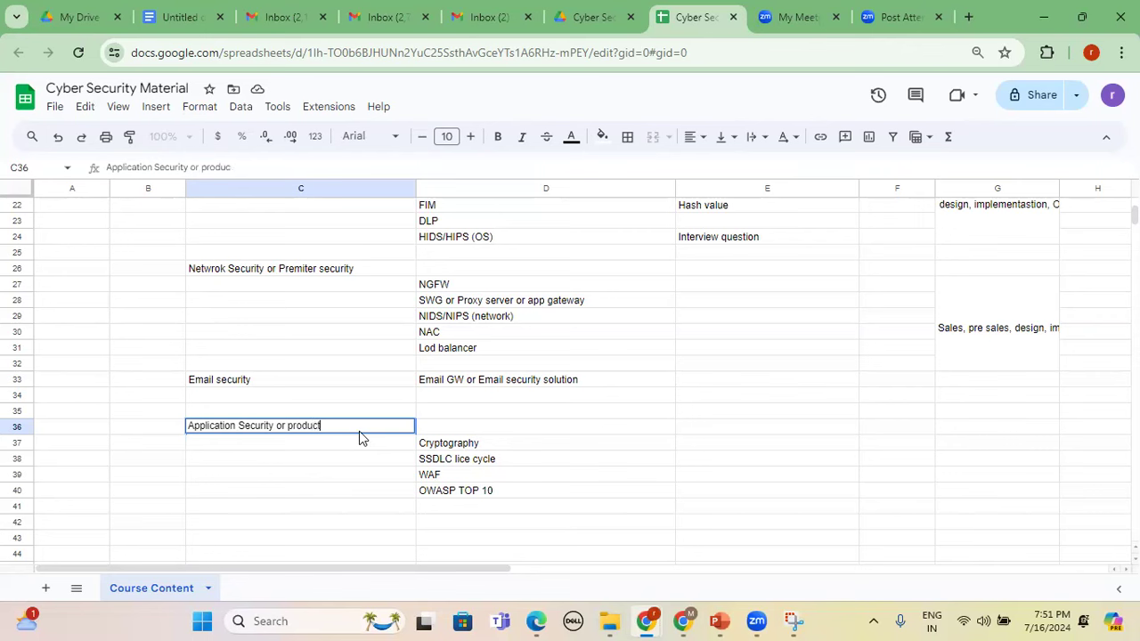
text(security)
text(or Mible secu)
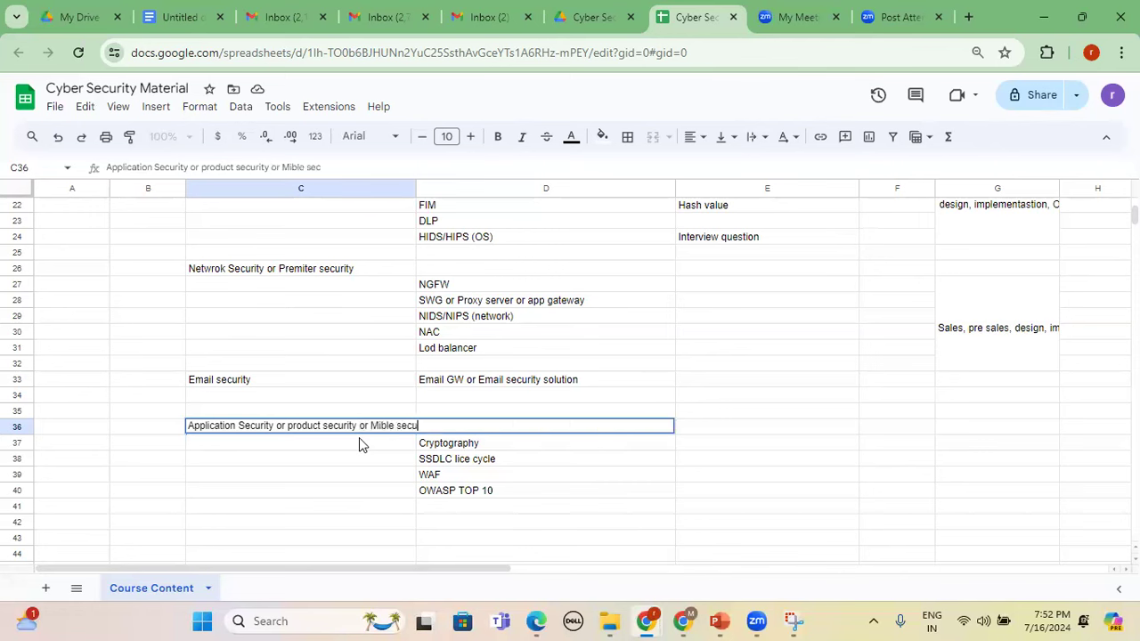
text(rity)
key(Return)
text(')
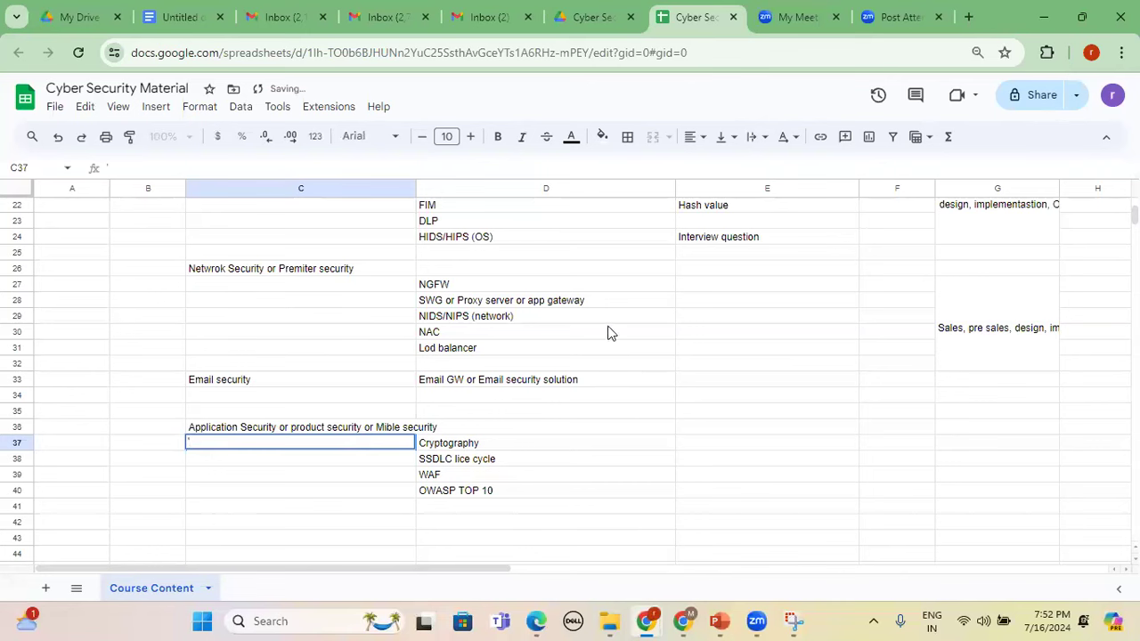
drag(413, 188, 455, 188)
Enter the note "( Mobile, Appl;ication, ICS)" in cell E40 beside OWASP TOP 10.
drag(531, 446, 532, 506)
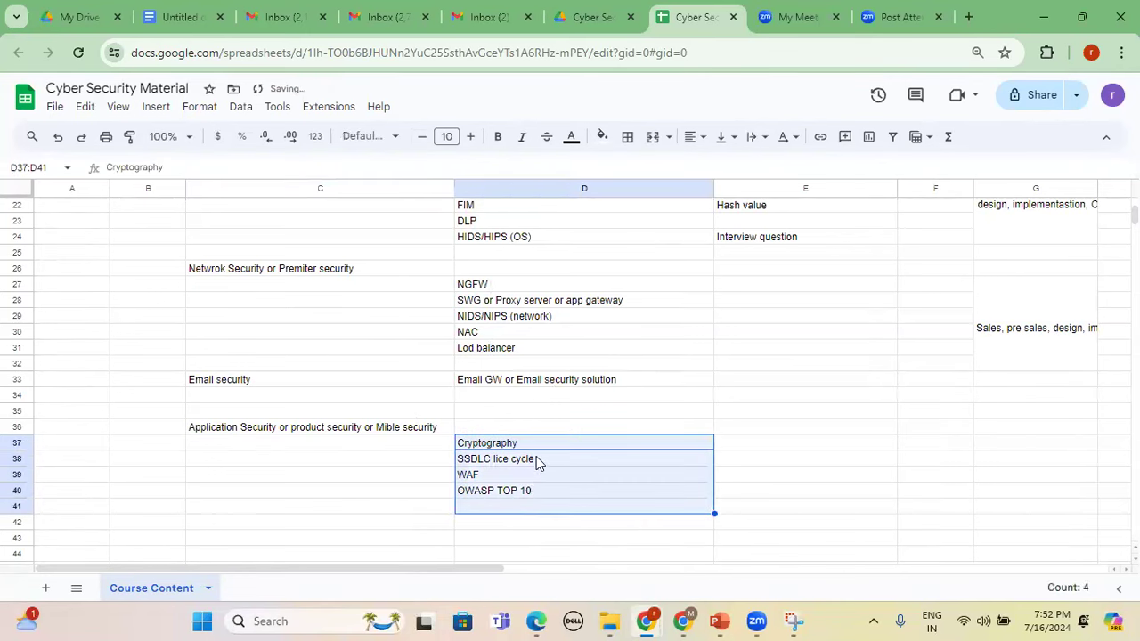
click(536, 446)
click(540, 459)
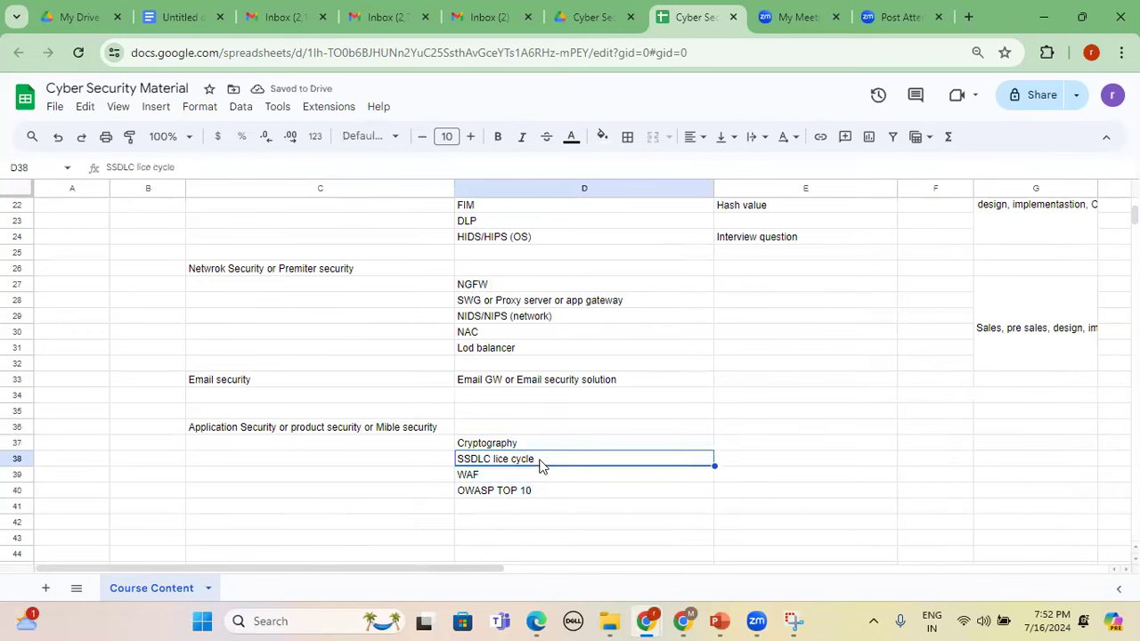
click(537, 478)
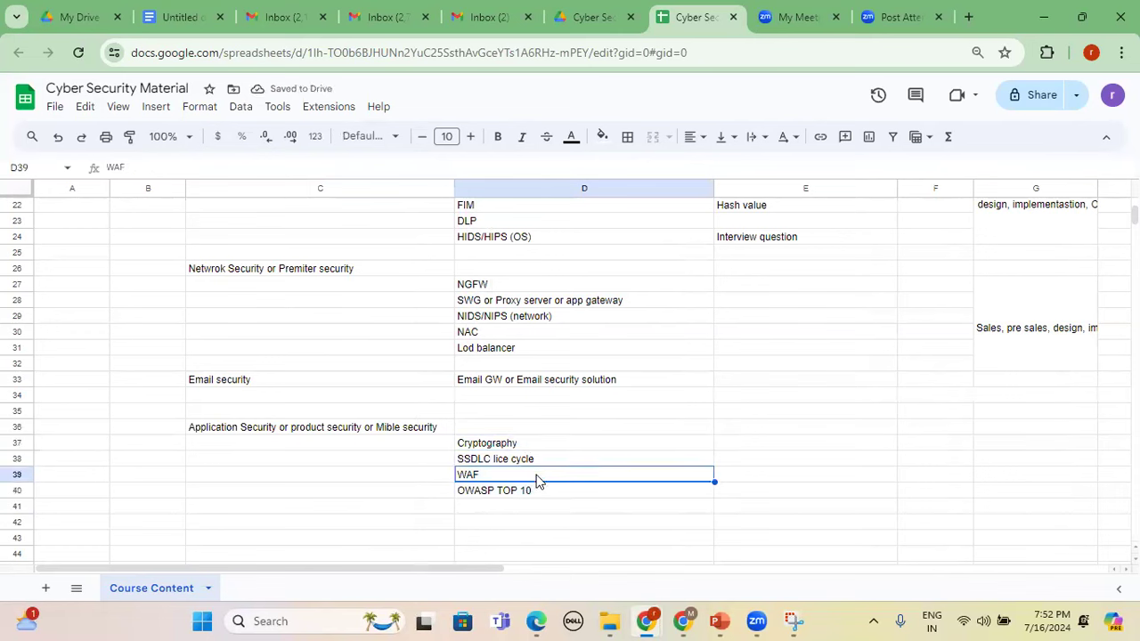
click(537, 495)
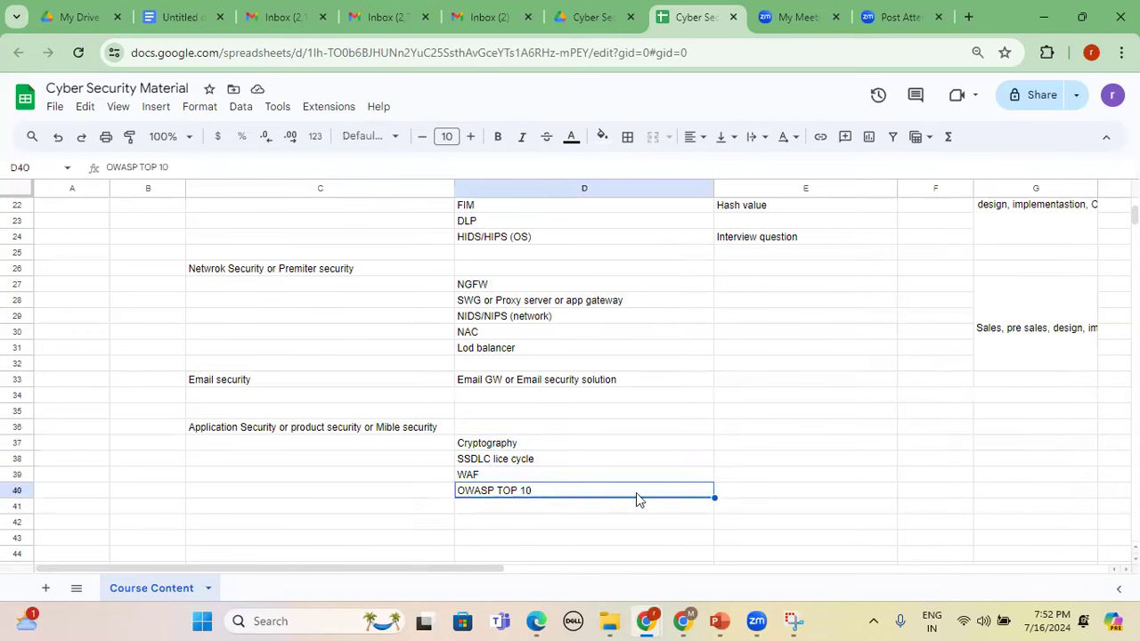
double_click(745, 497)
text(()
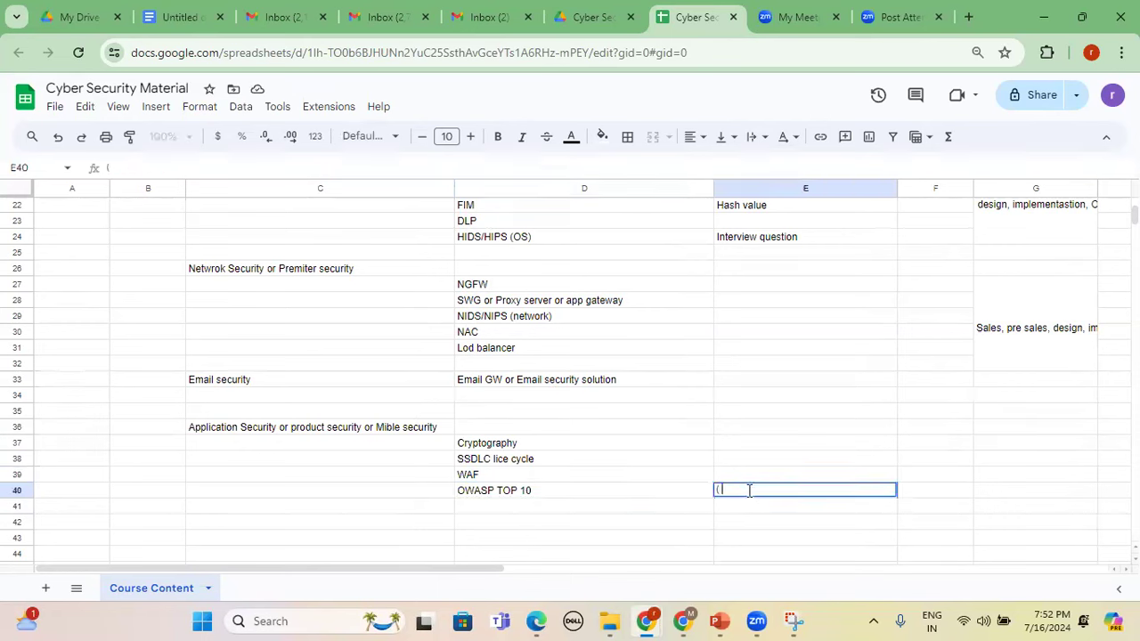
text( Mobile, Appl;ication, ICS)
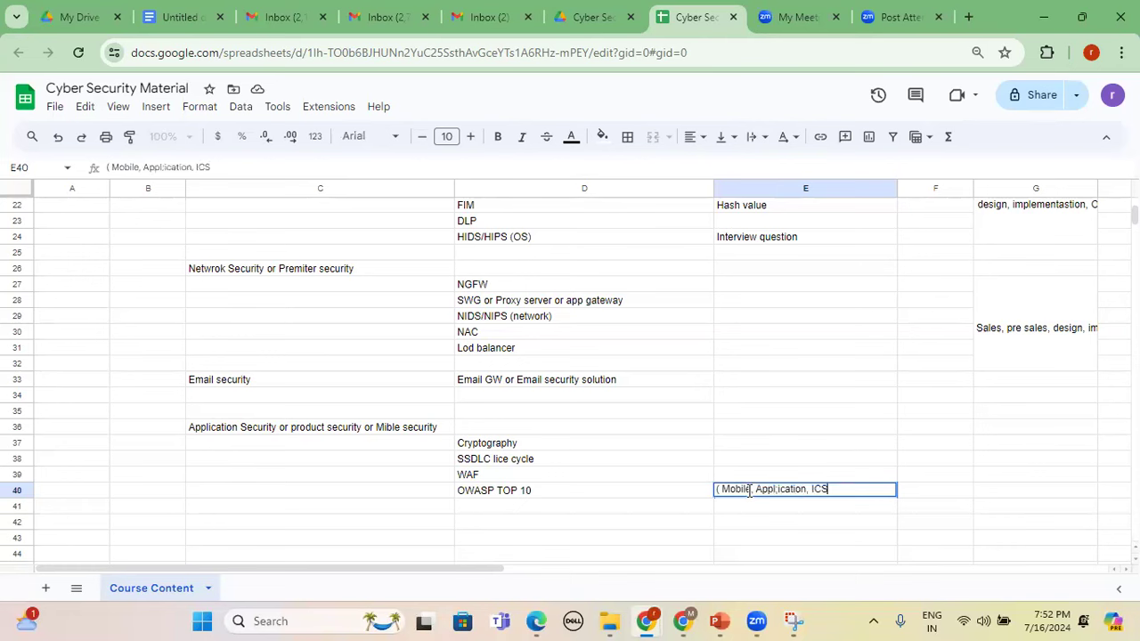
text())
key(Return)
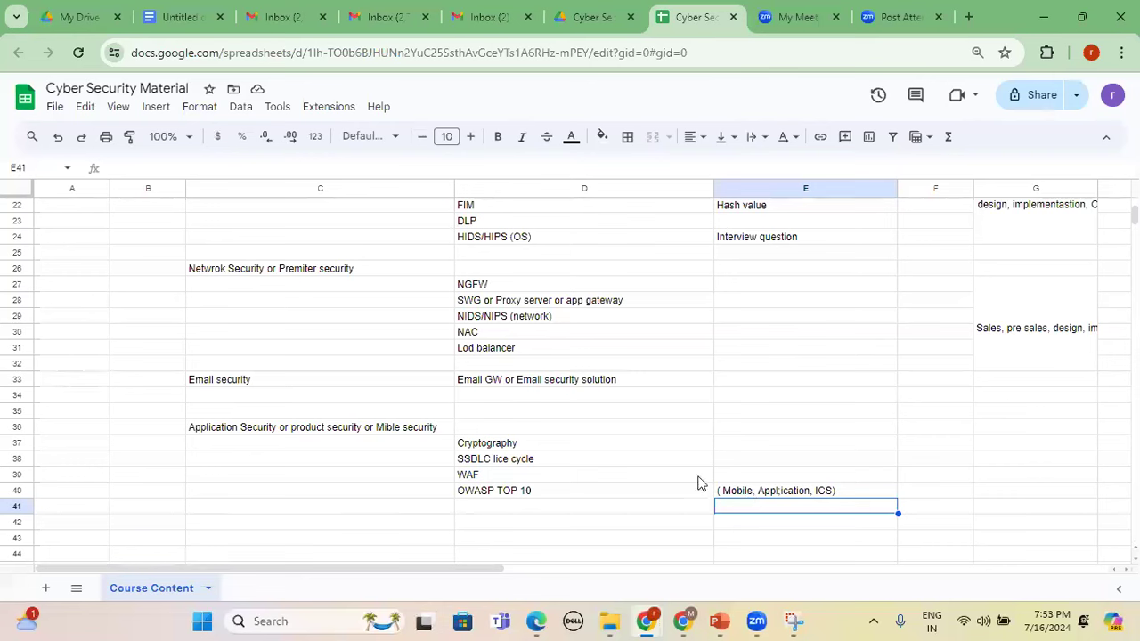
Enter the heading "Infrastuctre security" in cell C42 below the application security topics.
click(328, 430)
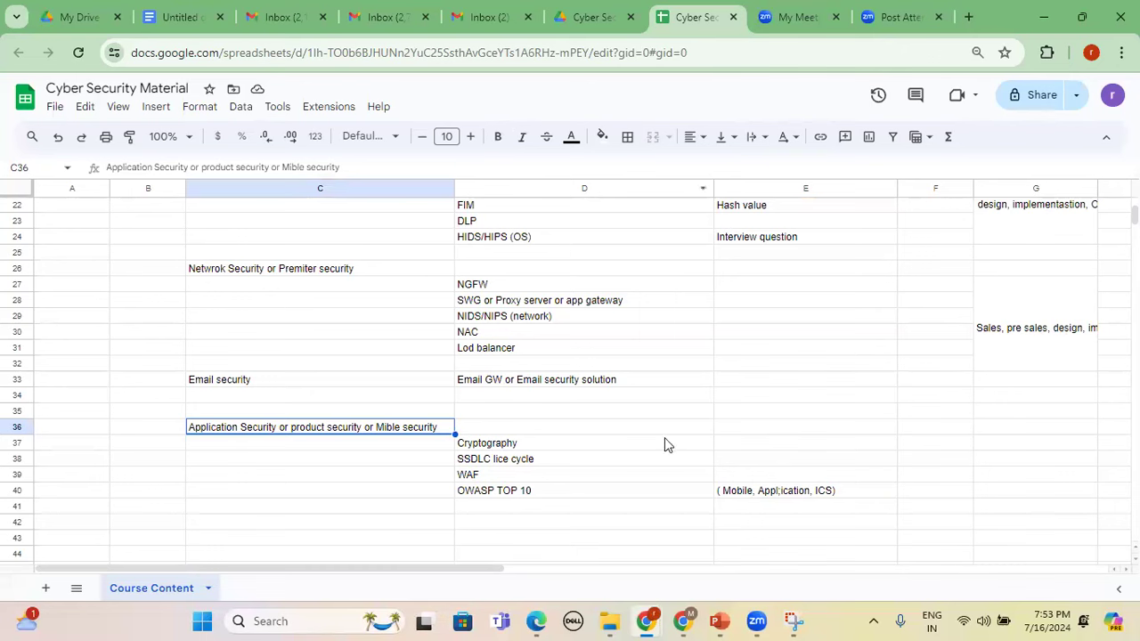
click(835, 492)
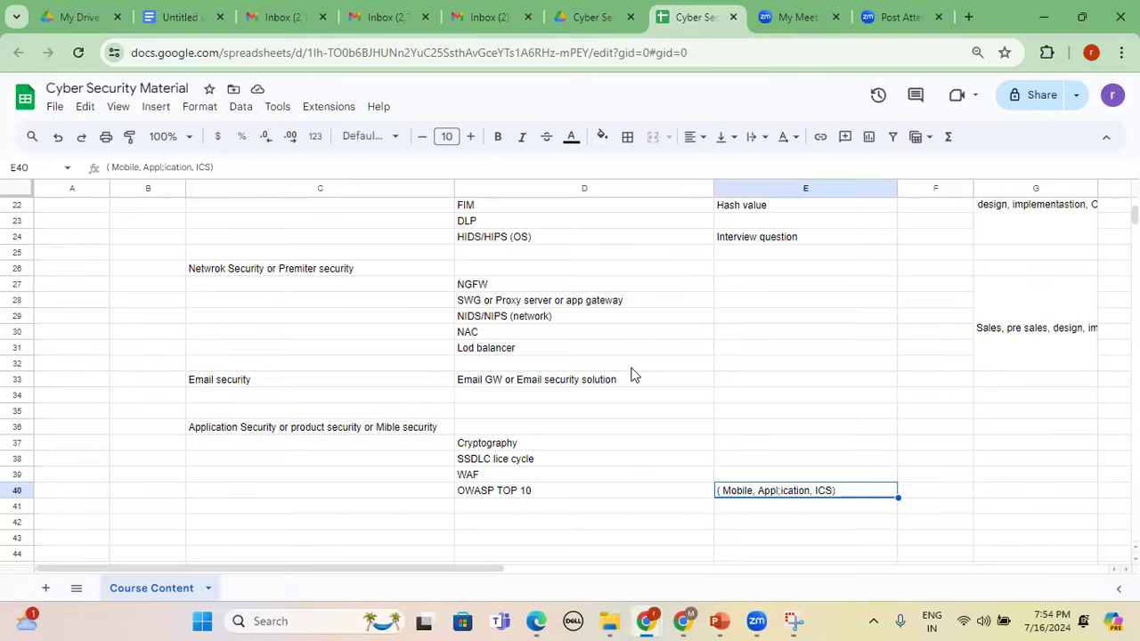
scroll(634, 374, down, 3)
click(376, 360)
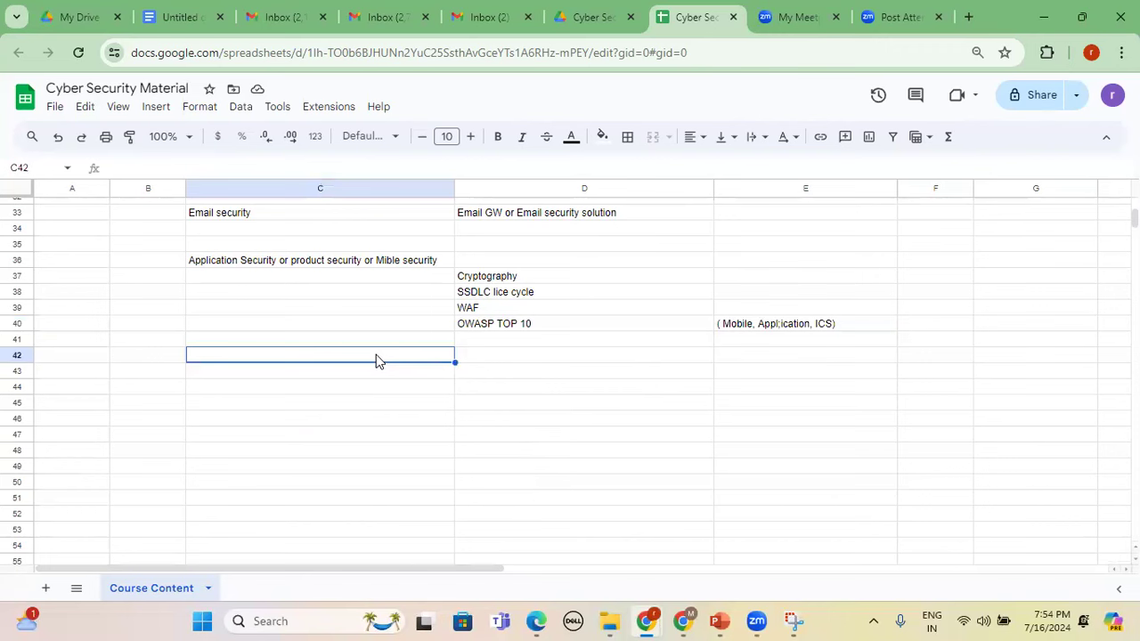
text(In)
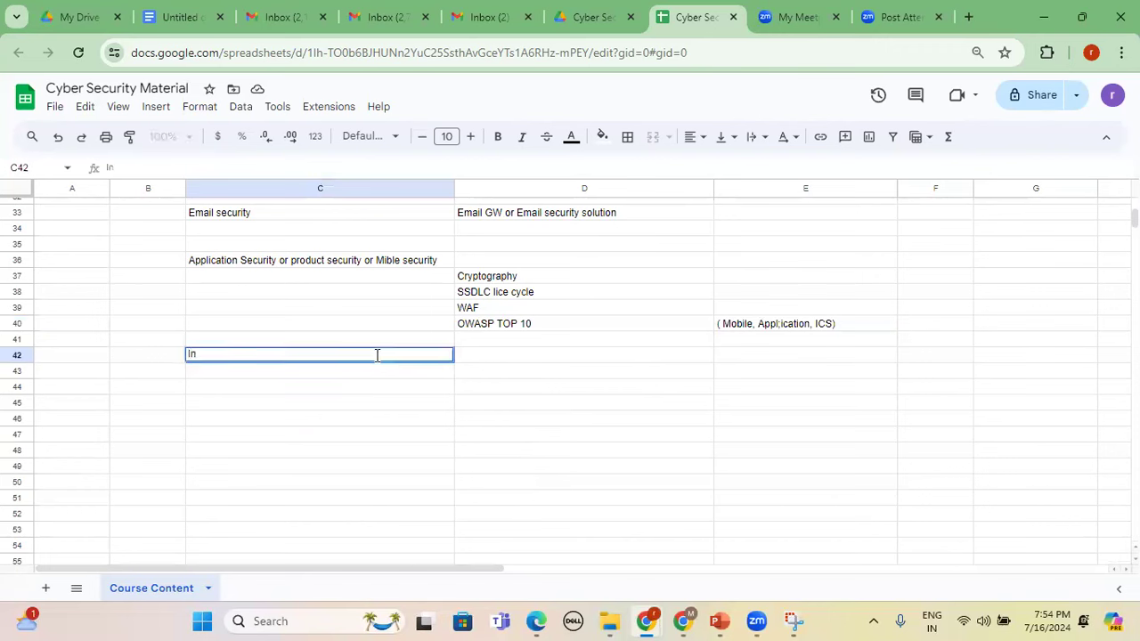
text(frastuctre security)
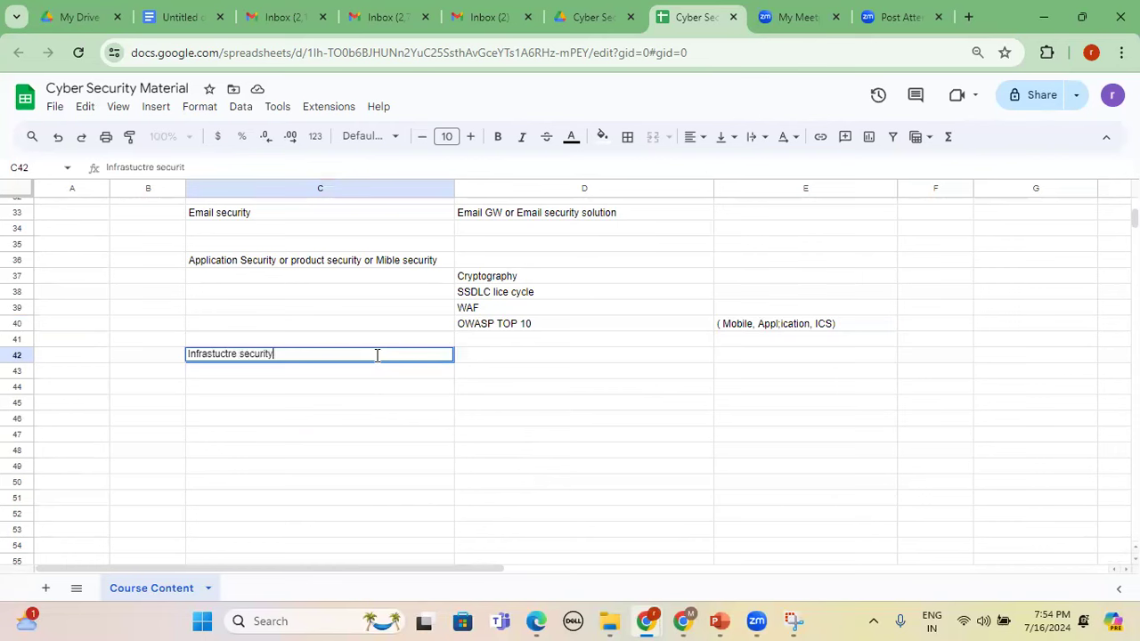
Enter the topic "VA/VM" in cell D43 under infrastructure security and the note "Easiest job vacancy" beside it in E43.
key(Return)
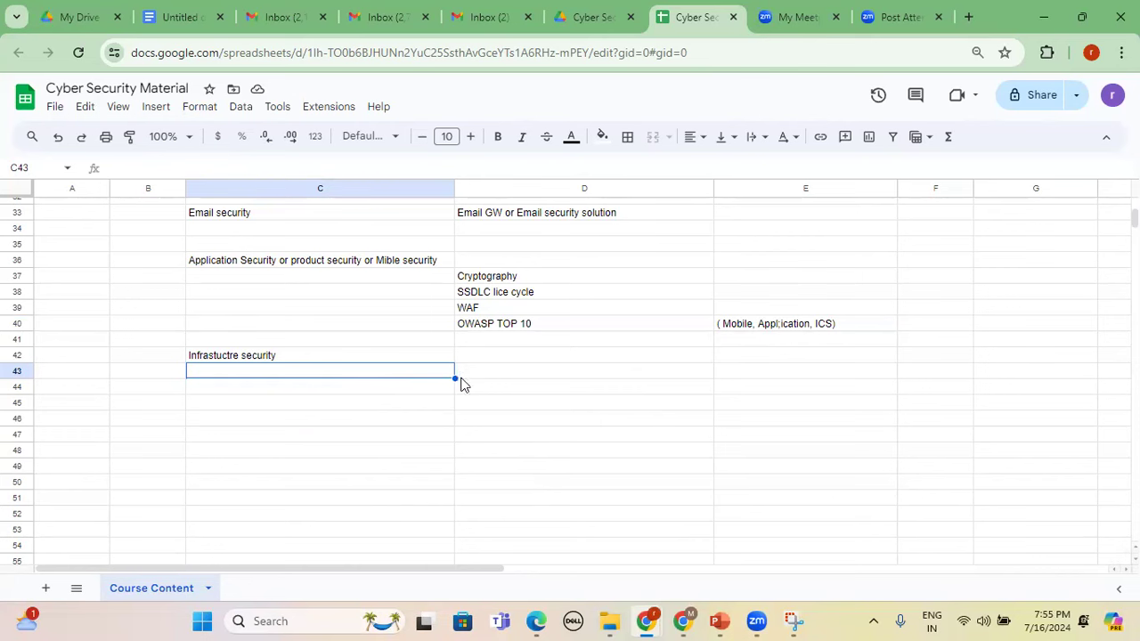
click(469, 379)
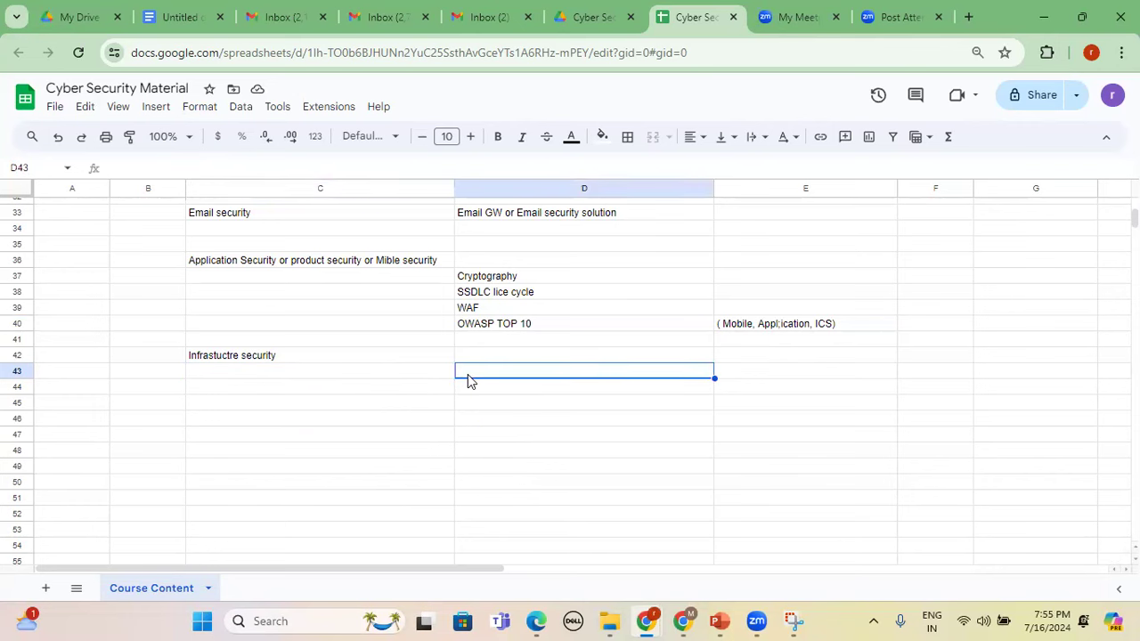
text(VA/VM)
key(Return)
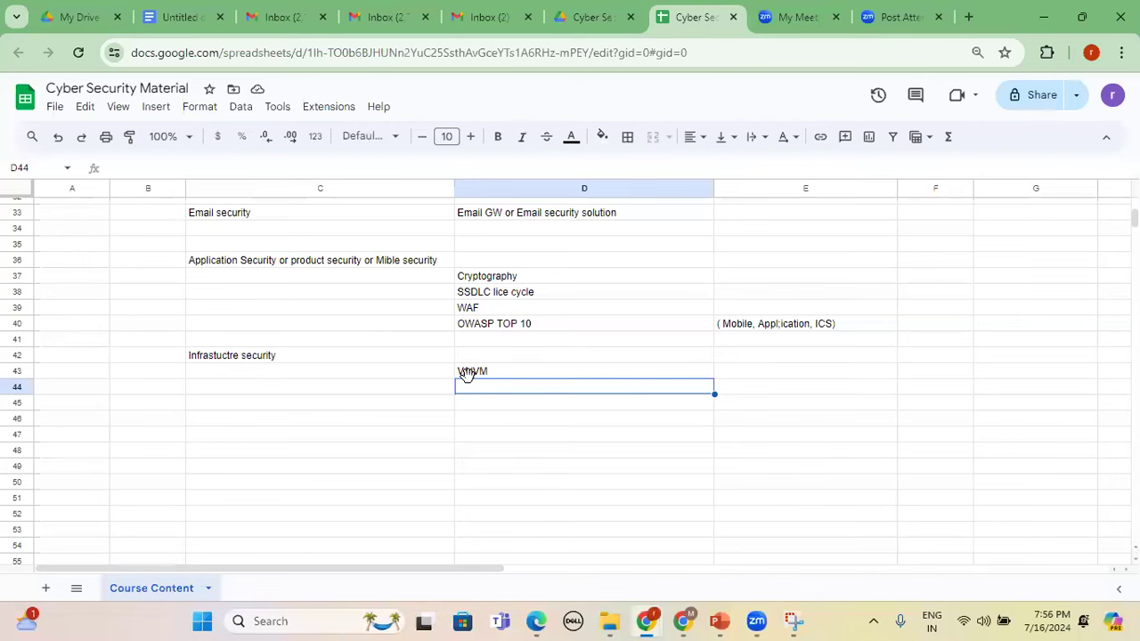
click(791, 380)
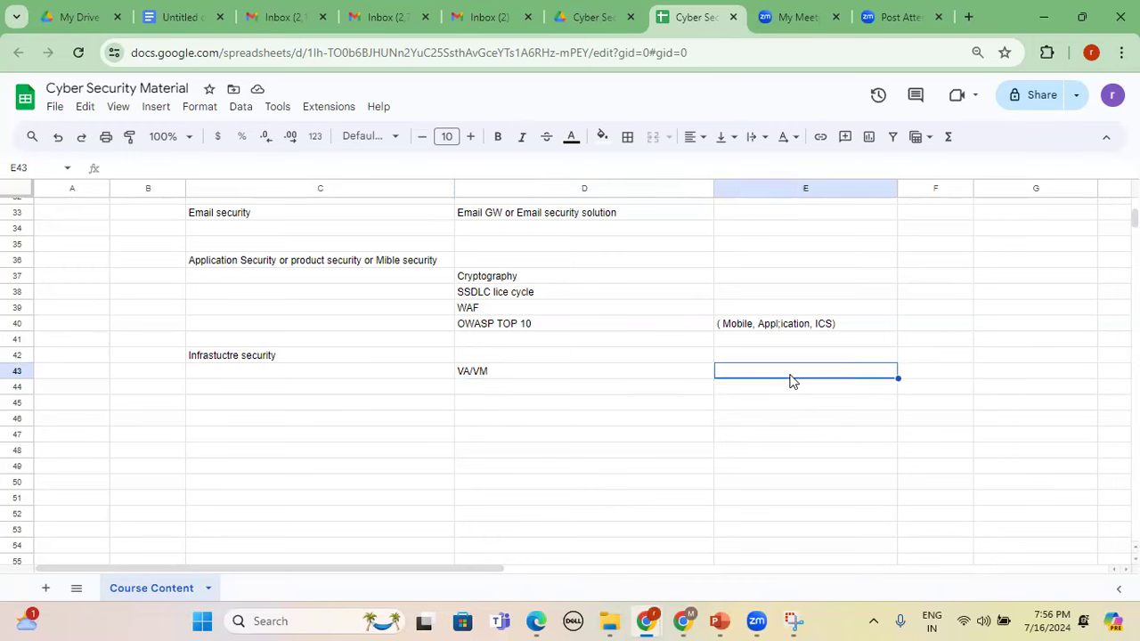
text(Easiest )
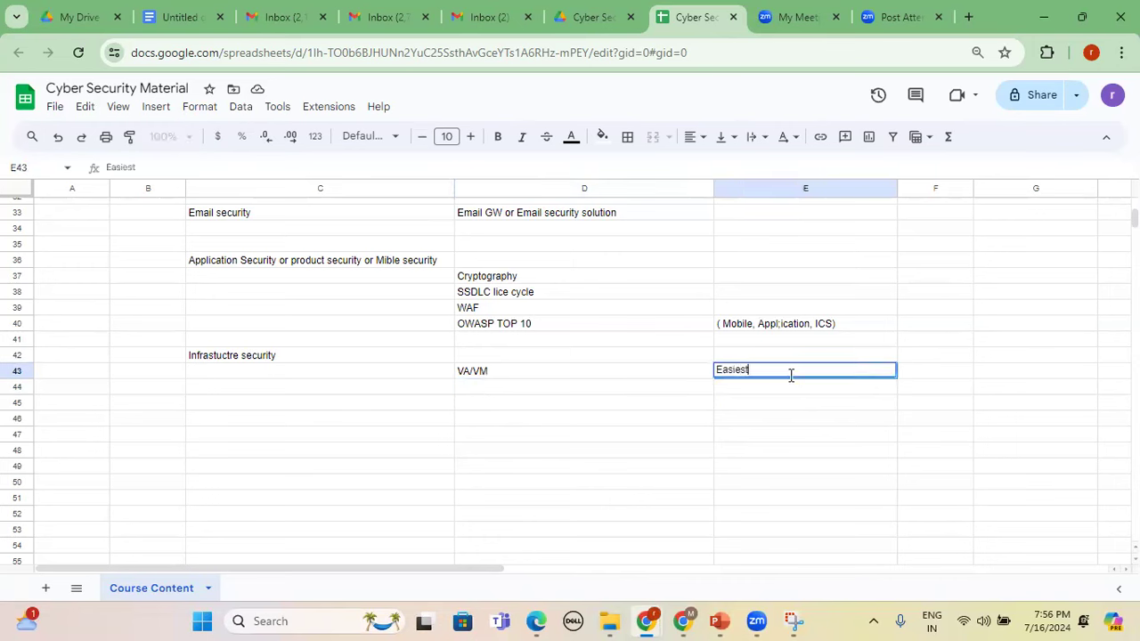
text(job vacancy)
key(Return)
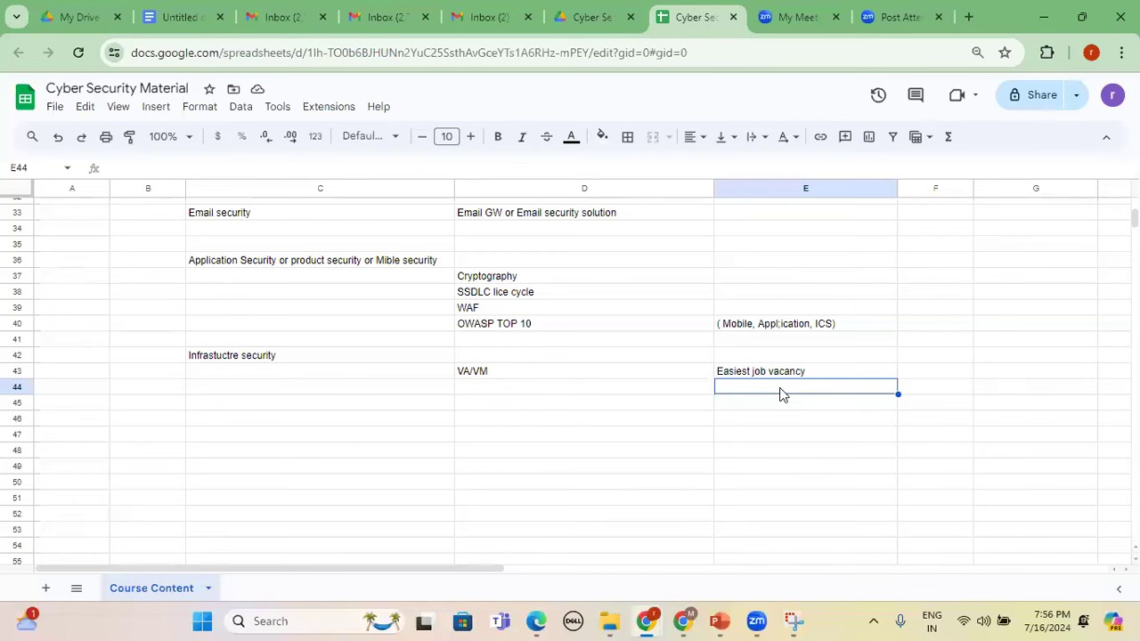
Enter the heading "Cloud security" in cell C45 below the infrastructure security topic.
click(257, 402)
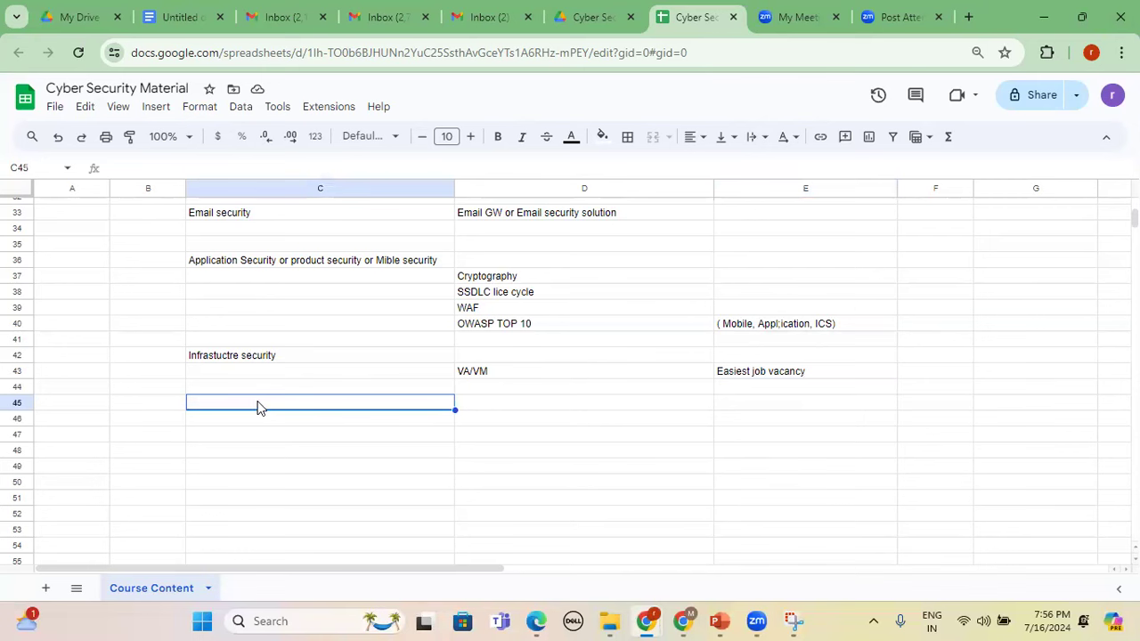
text(C)
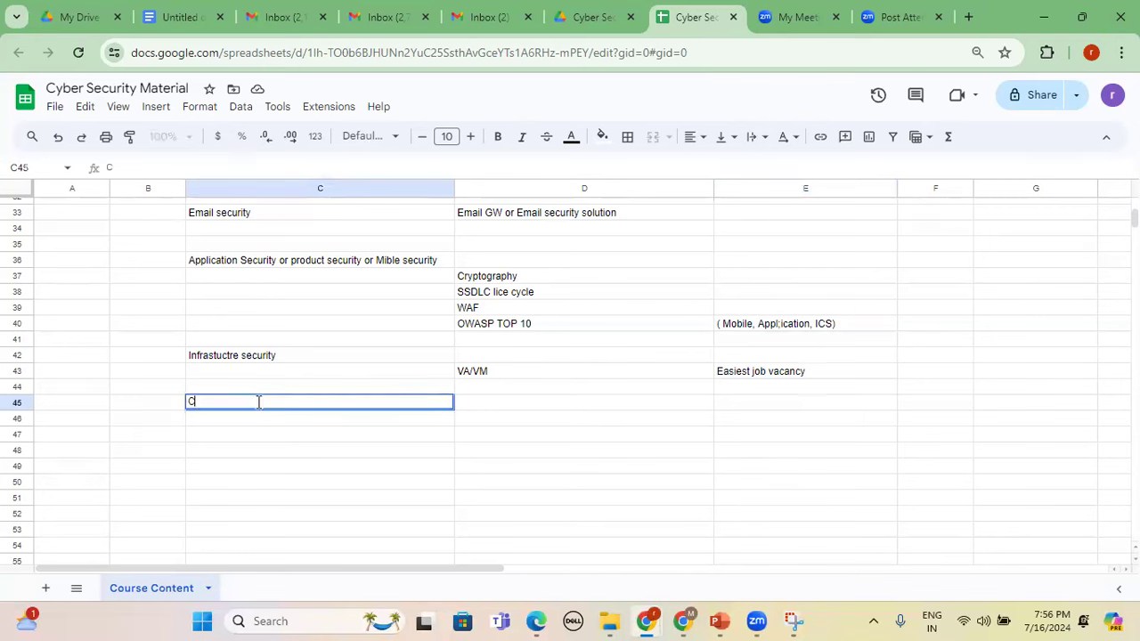
text(loud security)
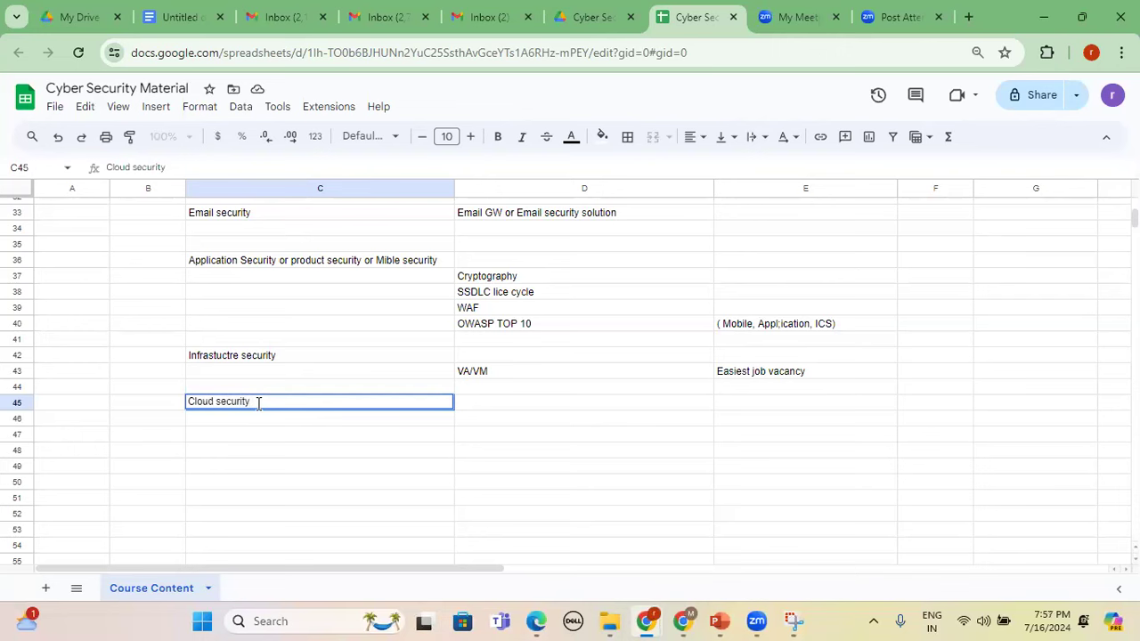
click(534, 407)
Review the section headings in column C from end point security down to infrastructure security.
scroll(552, 377, up, 7)
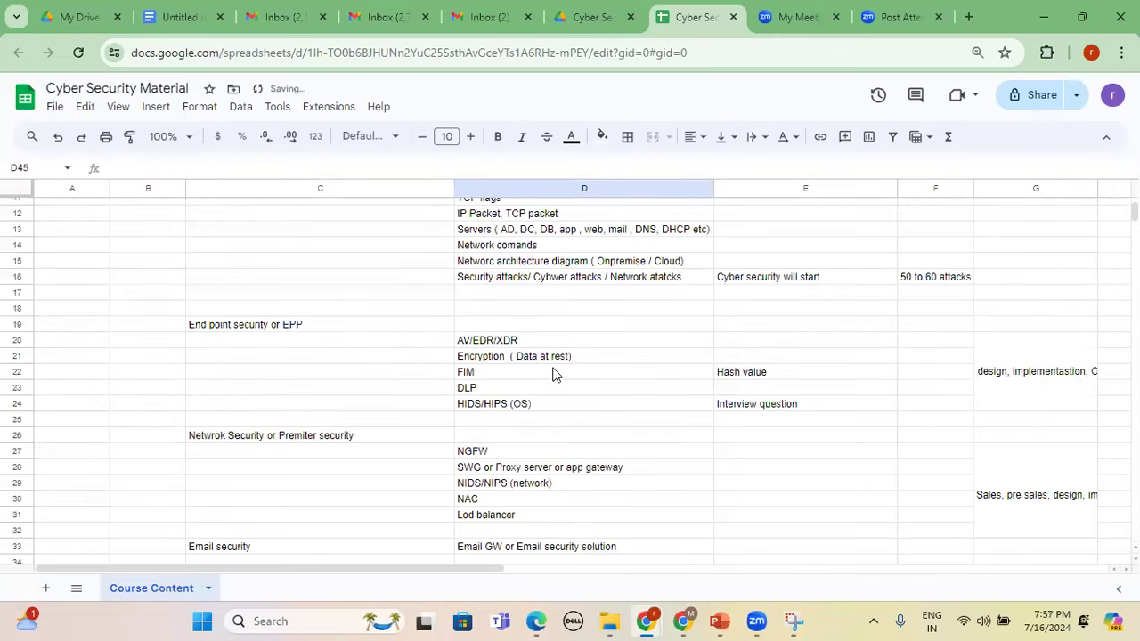
click(265, 312)
click(239, 436)
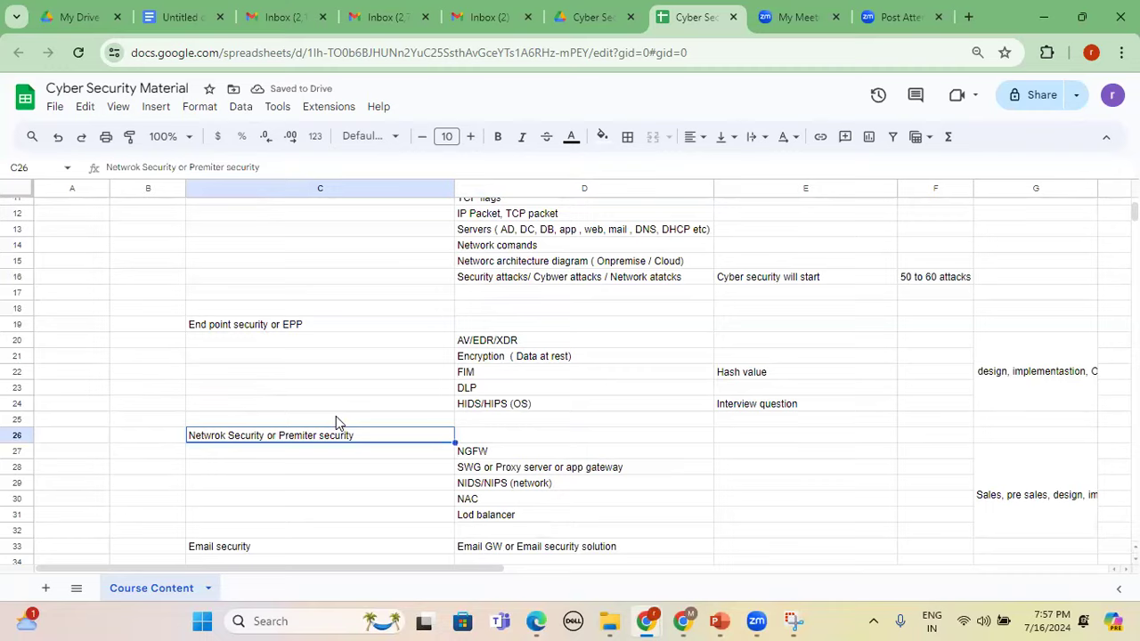
scroll(302, 414, down, 3)
click(259, 365)
click(254, 412)
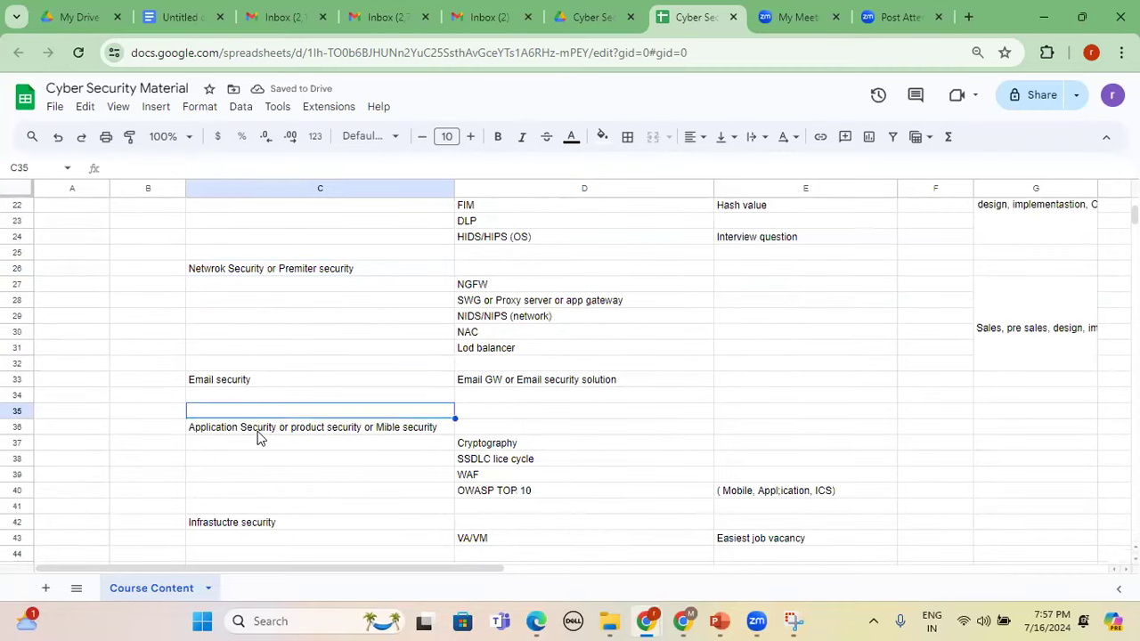
click(258, 431)
scroll(411, 419, down, 4)
click(248, 349)
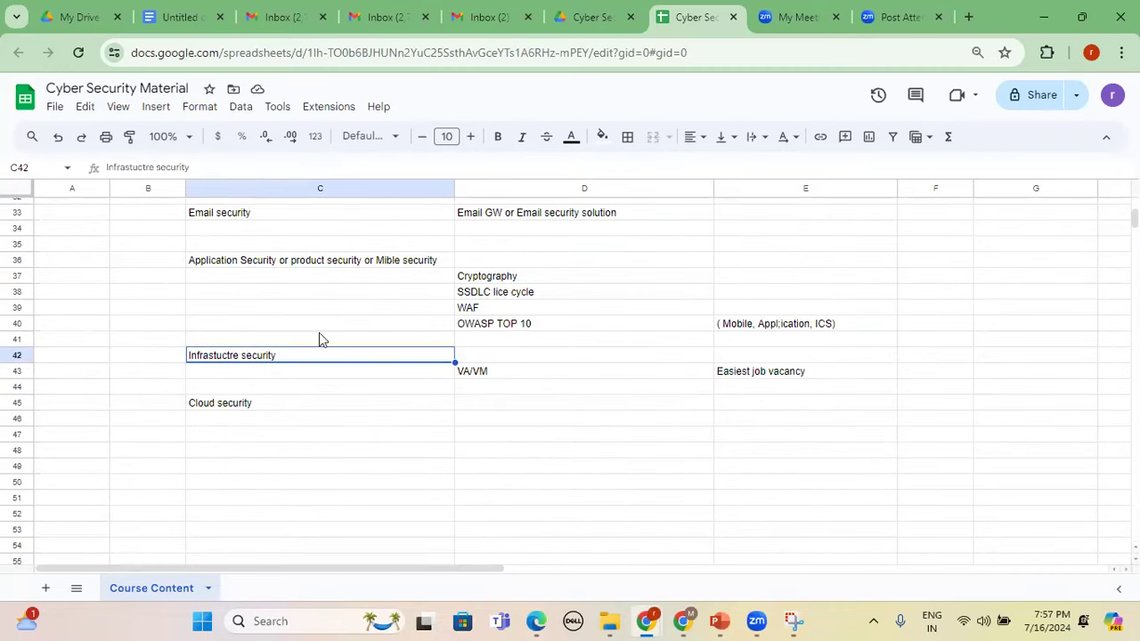
List the cloud providers "AWS", "Axzure", "GCP", "Ali bab", "IBM" and "Oracle" in cells D45 to D50 beside the Cloud security heading.
click(476, 408)
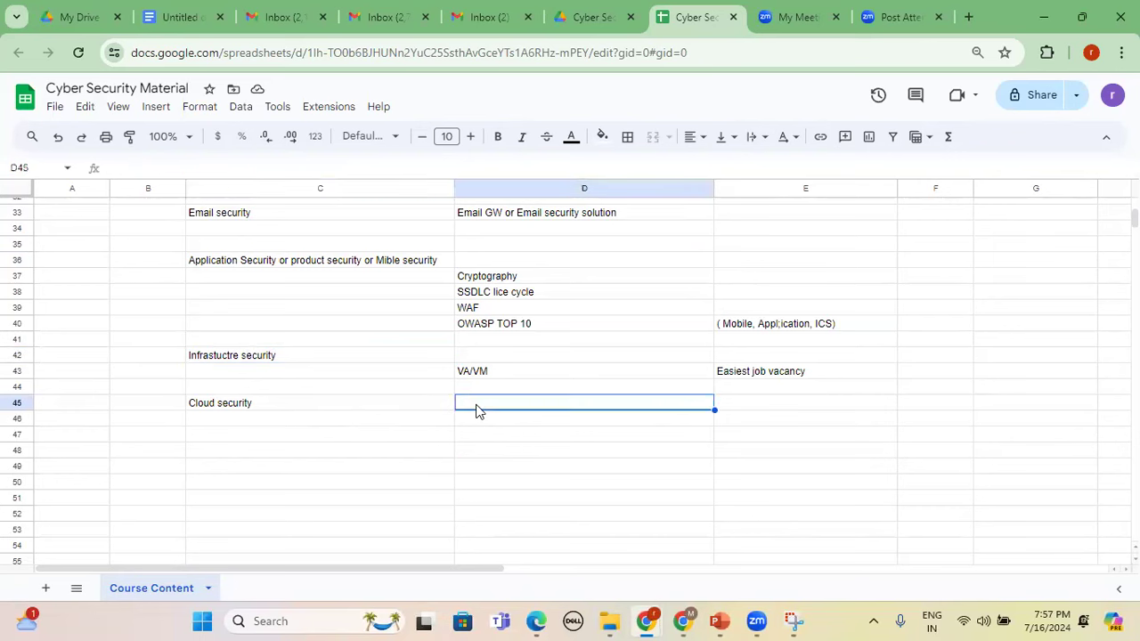
text(AWS)
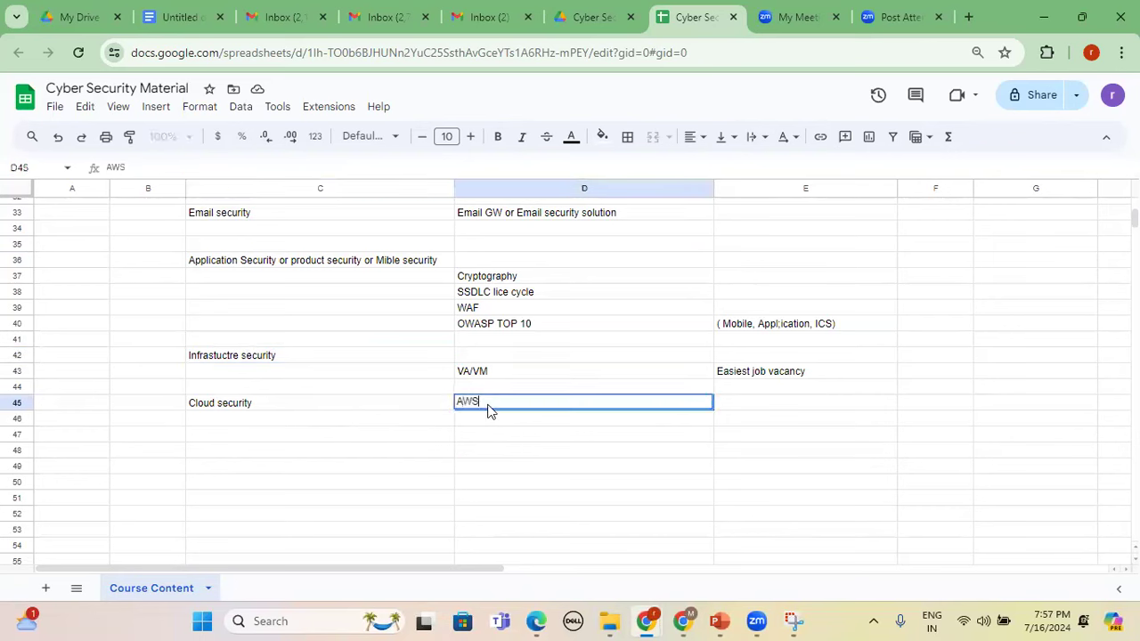
key(Return)
text(Axzure)
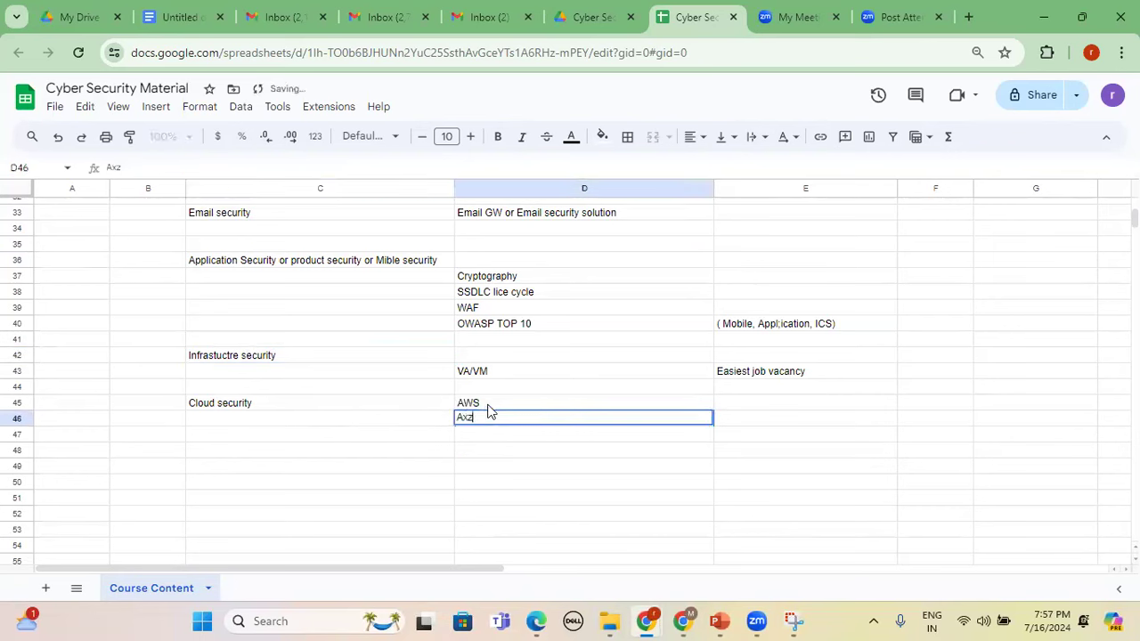
key(Return)
text(GCP)
key(Return)
text(Ali bab)
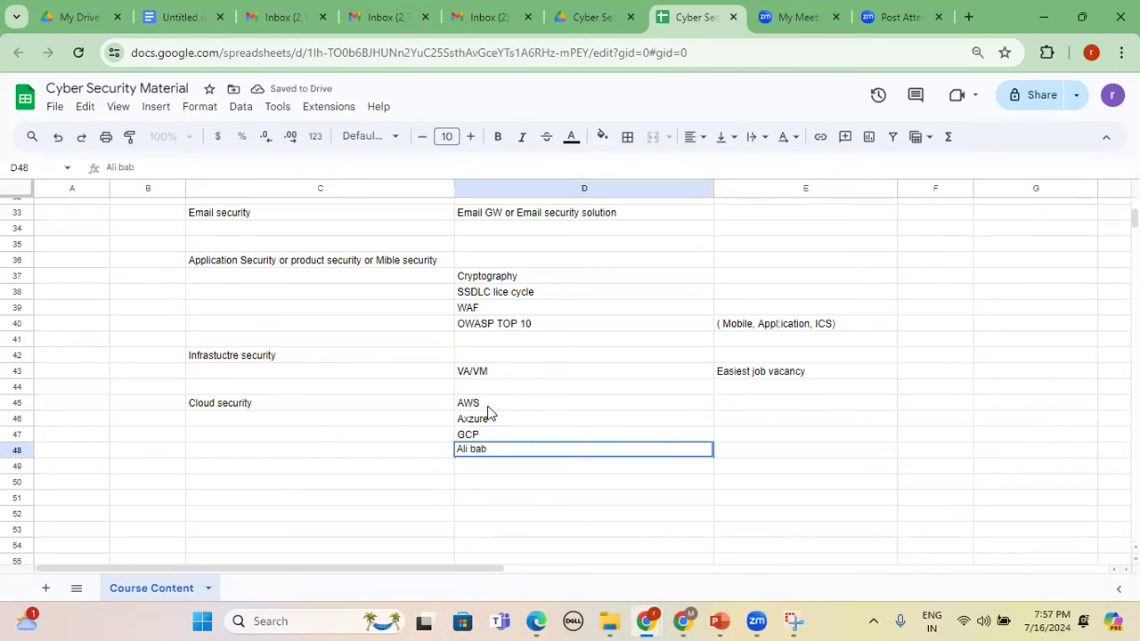
key(Return)
text(IBM)
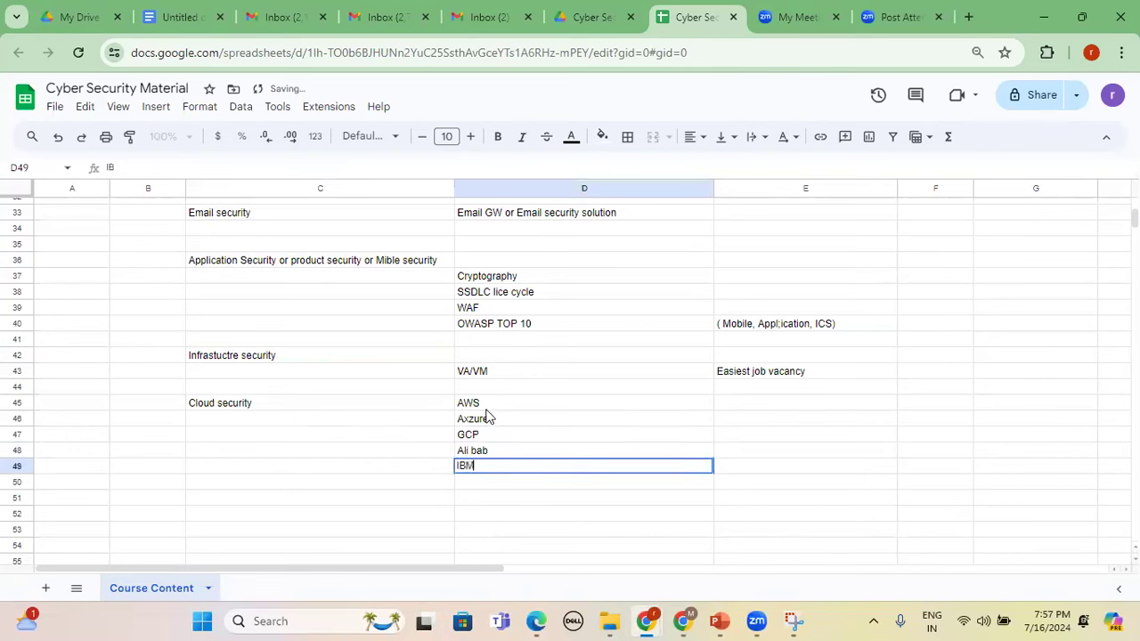
key(Return)
text(Oracle)
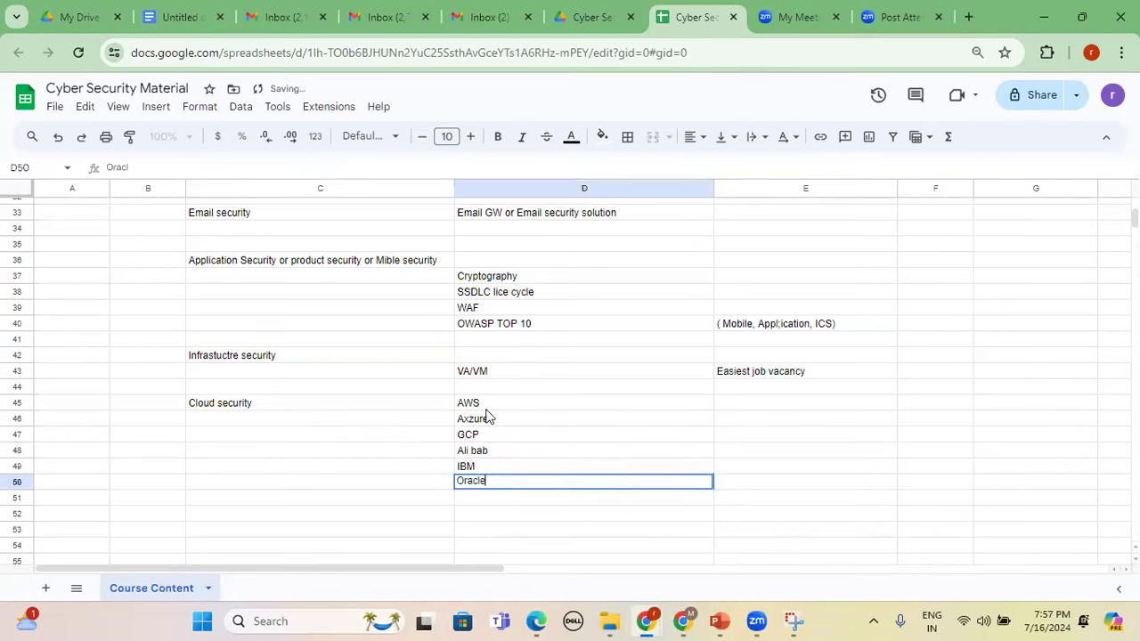
key(Return)
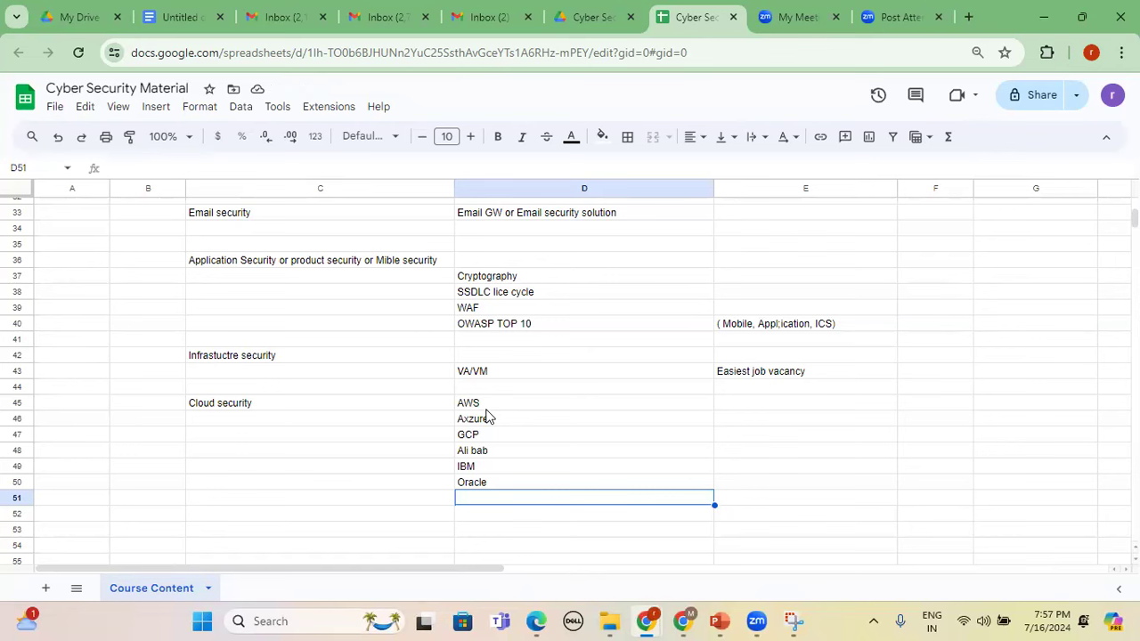
Merge cells E45 to E50 beside the cloud provider list into one cell.
click(765, 405)
drag(763, 412, 751, 490)
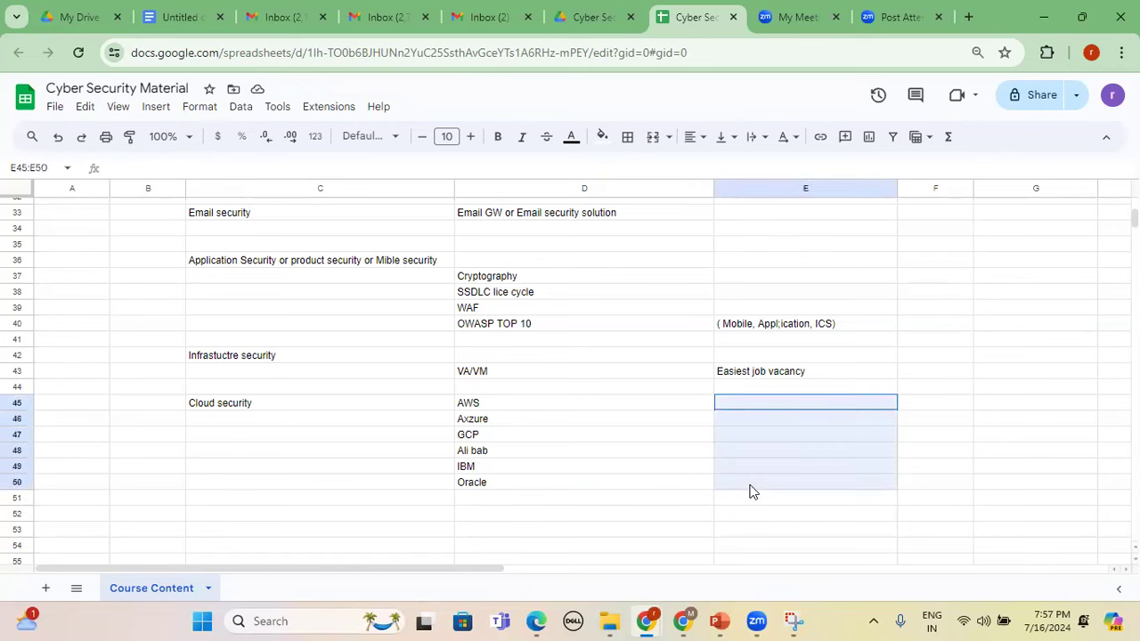
click(654, 138)
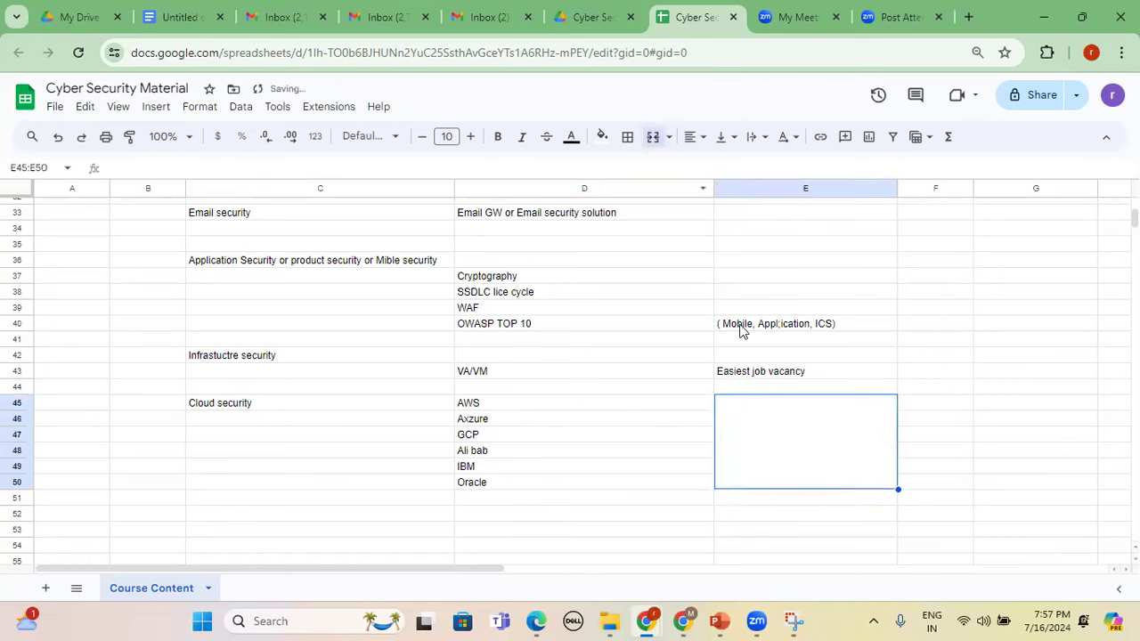
Enter "AIM, PAM, watch gaudrd, watch trail, key vault, KMS, NACL, SG, VM, CIS, ECCGaurd dute, Se ntinel" in the merged cell E45:E50.
text(AIM, PAM, watch gaudrd, watch trail, key vault, KMS, N)
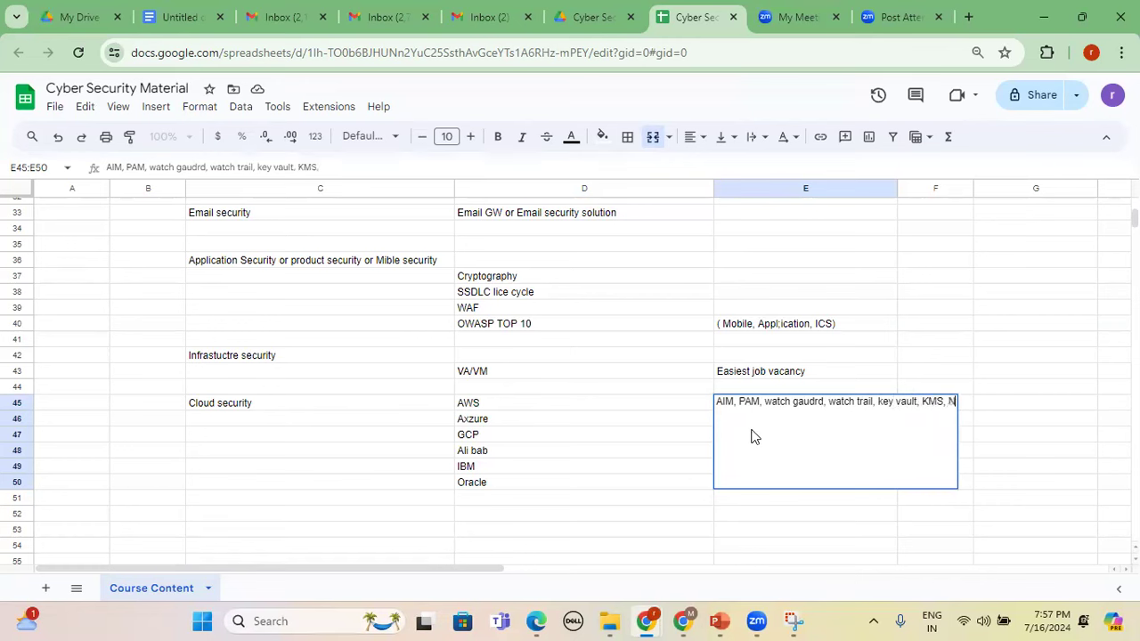
text(ACL, S)
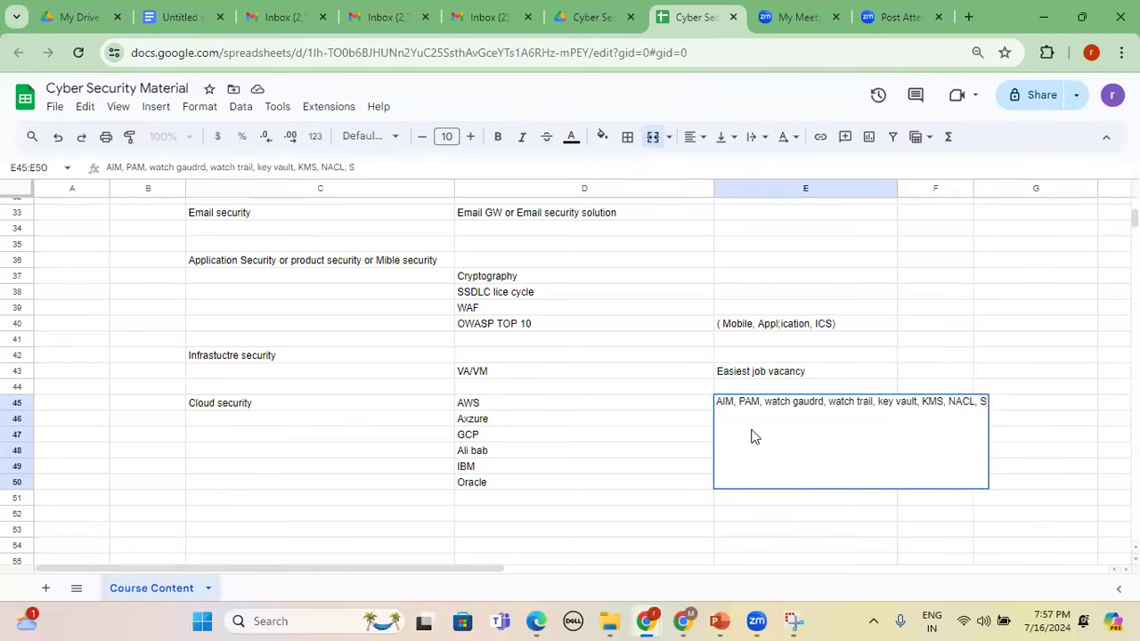
text(G, VM, CIS,)
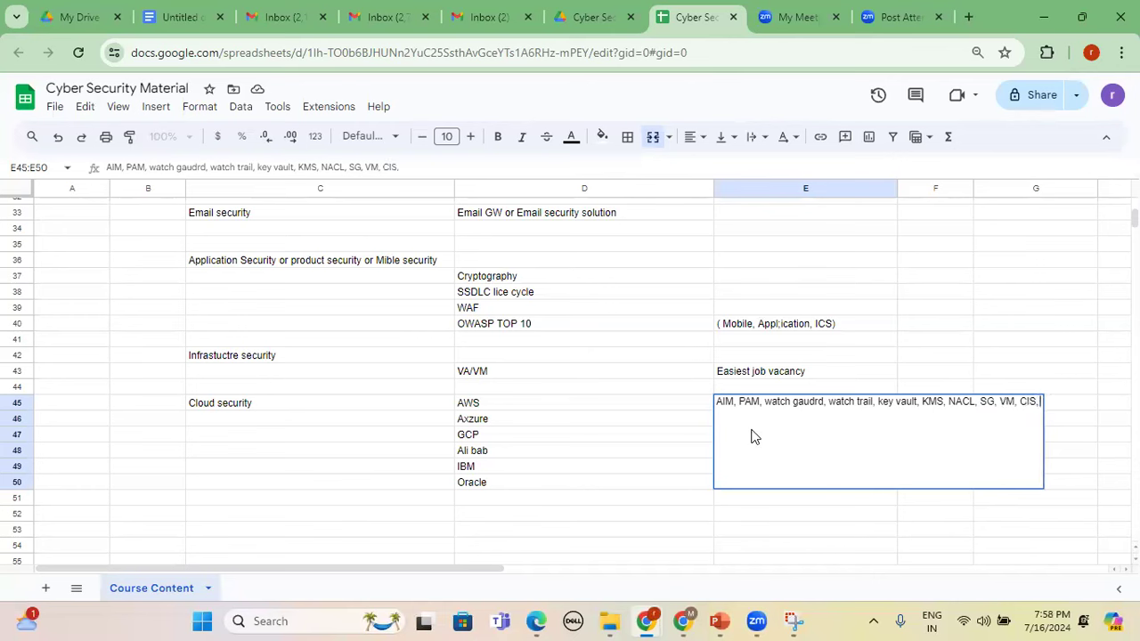
text( ECC)
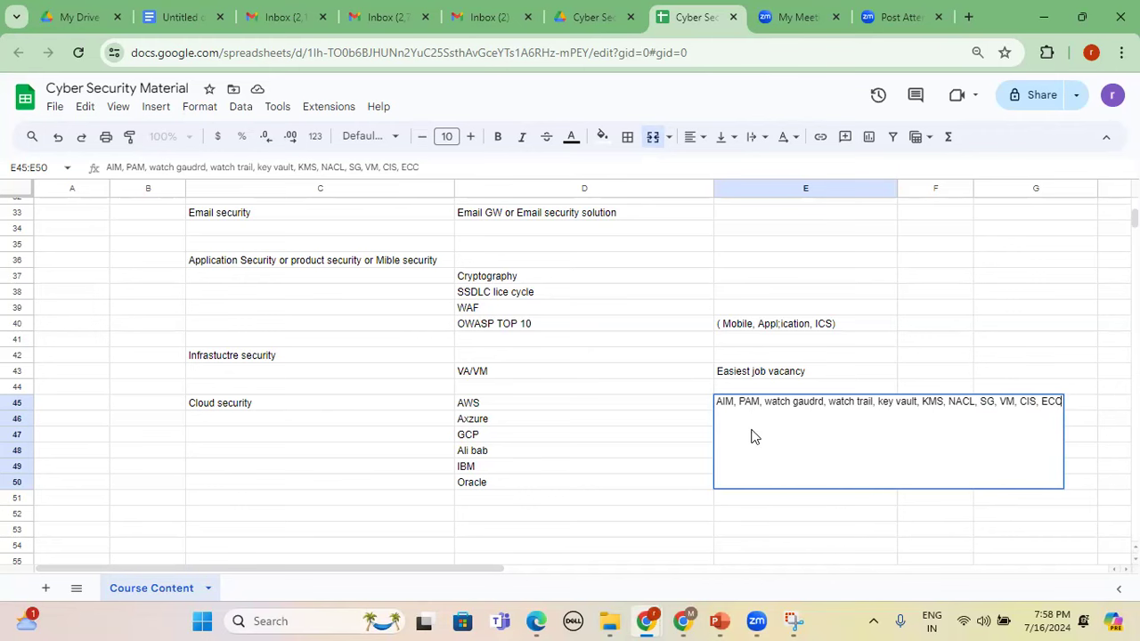
text(Ga)
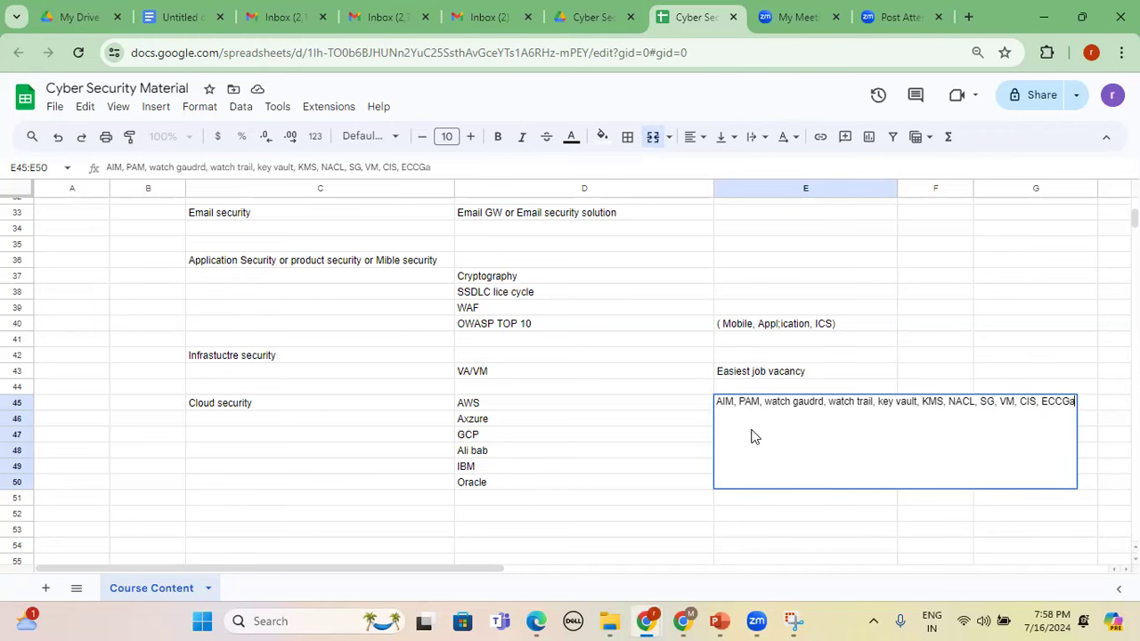
text(urd dute, Se ntinel)
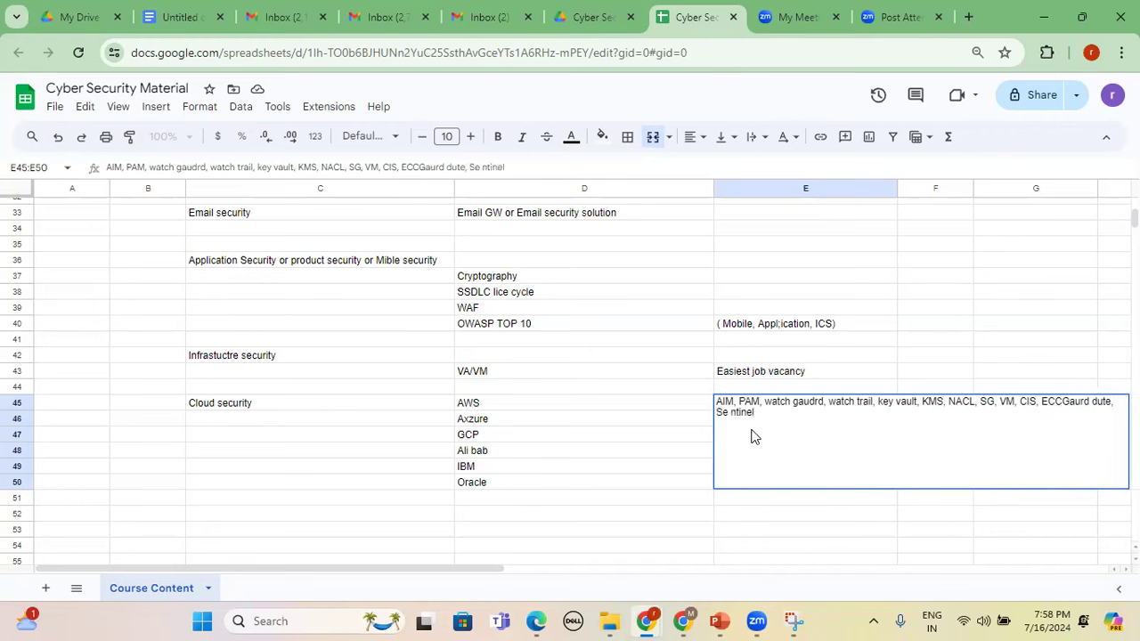
key(ctrl+Return)
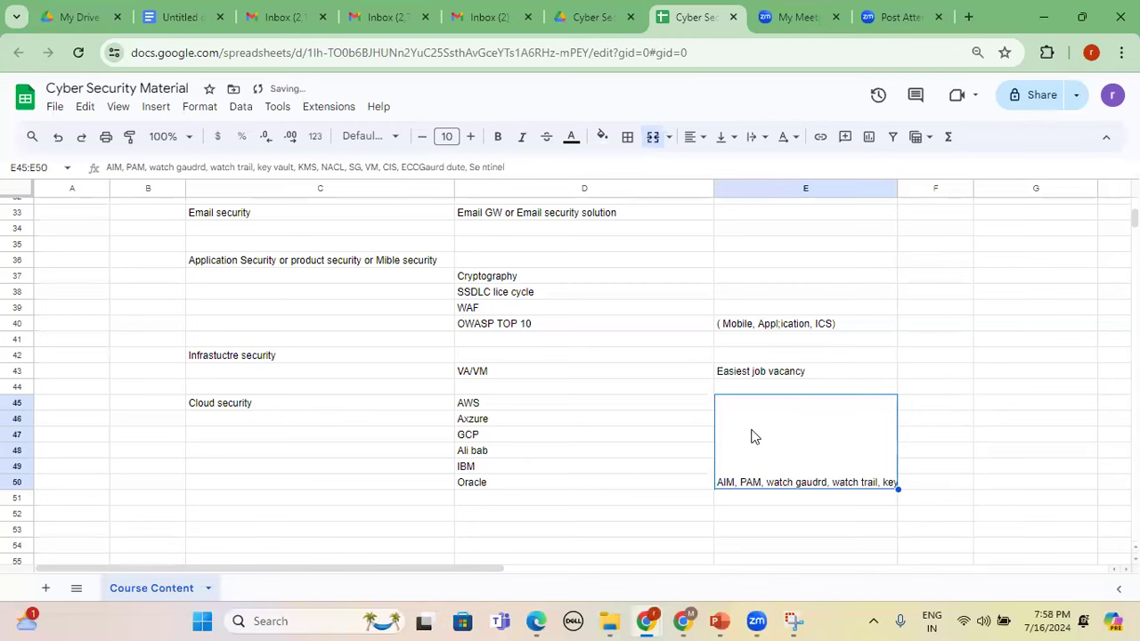
Set the vertical alignment of the merged cell E45:E50 to middle.
click(249, 410)
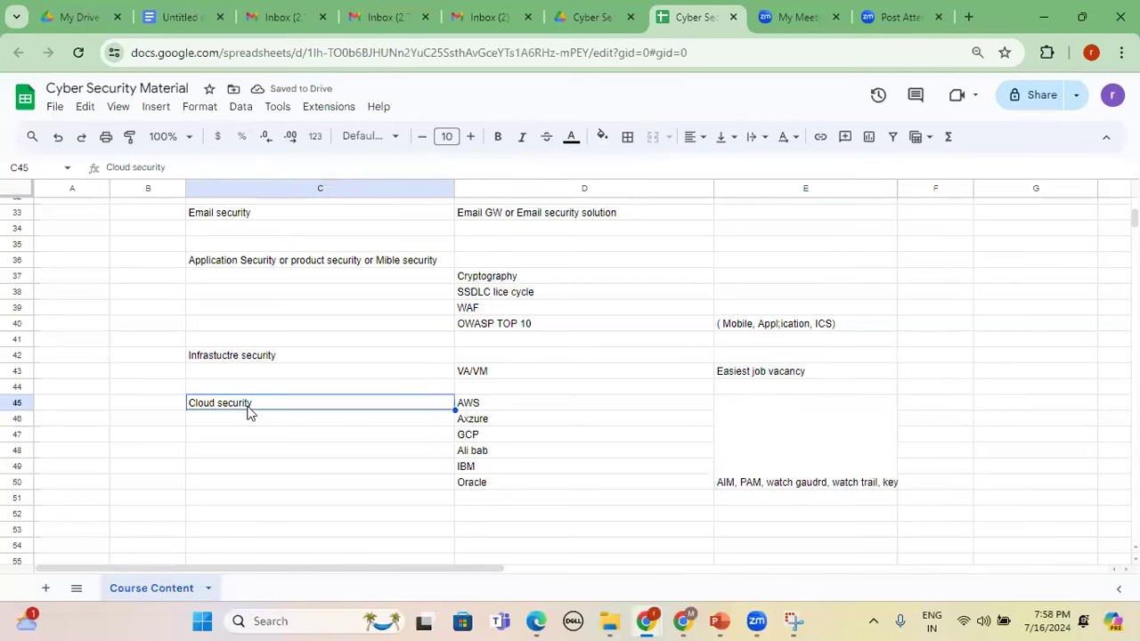
click(806, 450)
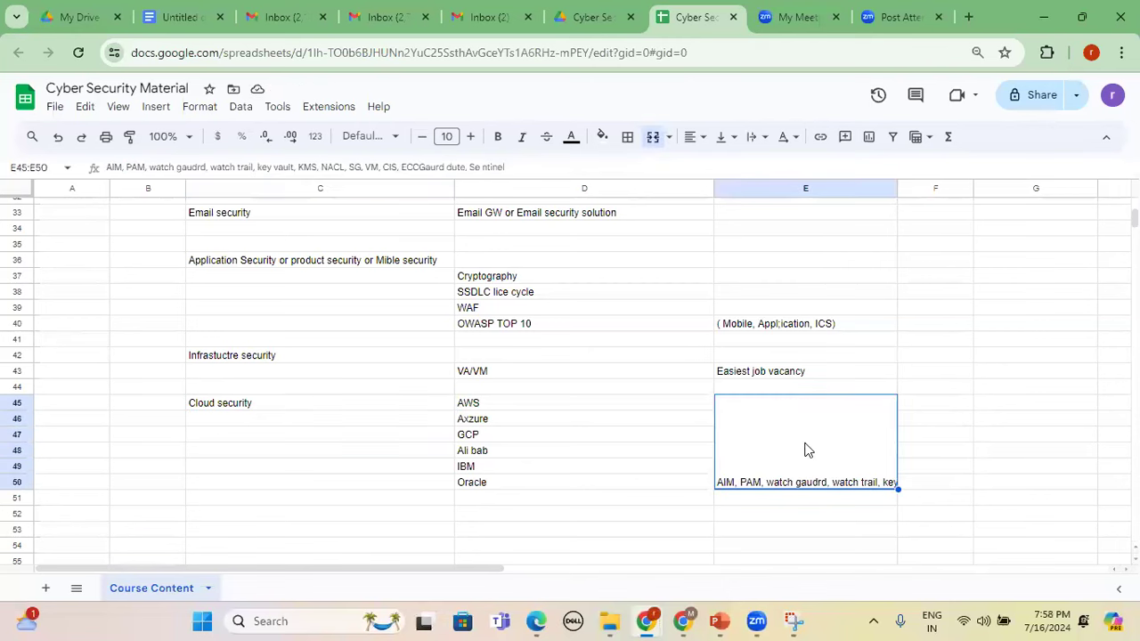
click(739, 144)
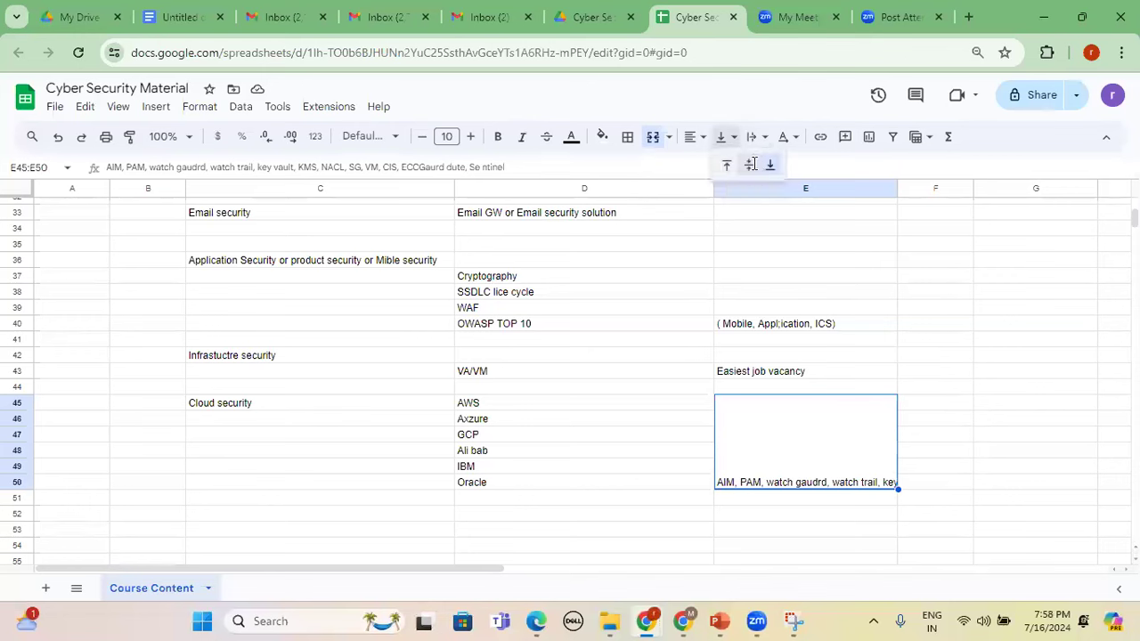
click(755, 164)
click(682, 420)
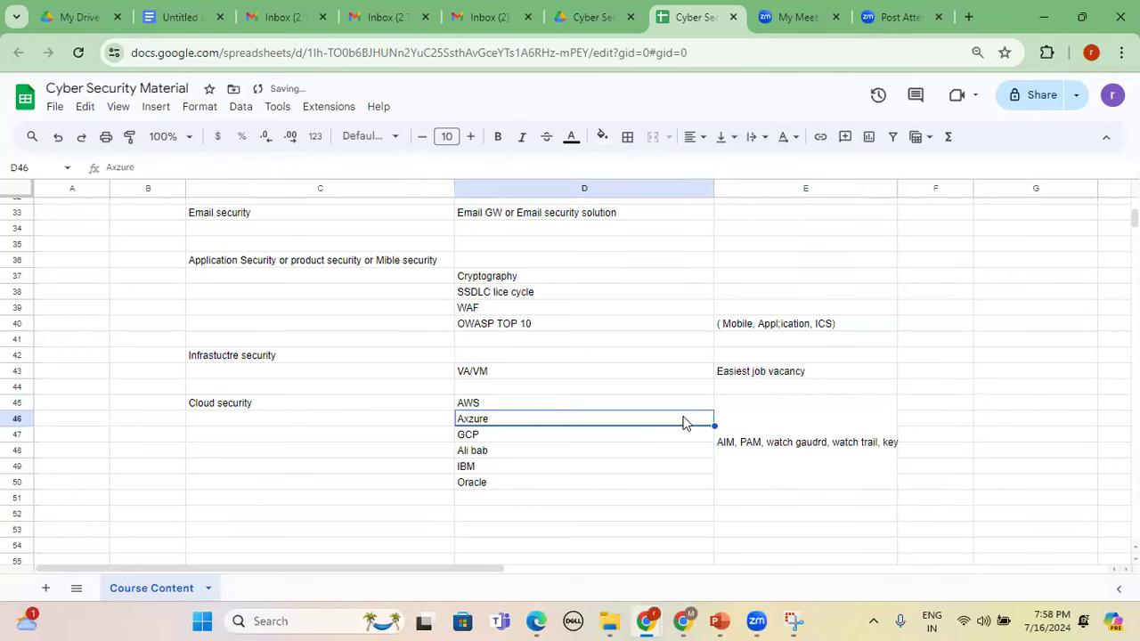
Replace "AIM" with "IAM" at the start of the note in the merged cell E45:E50.
double_click(731, 452)
drag(735, 402, 636, 410)
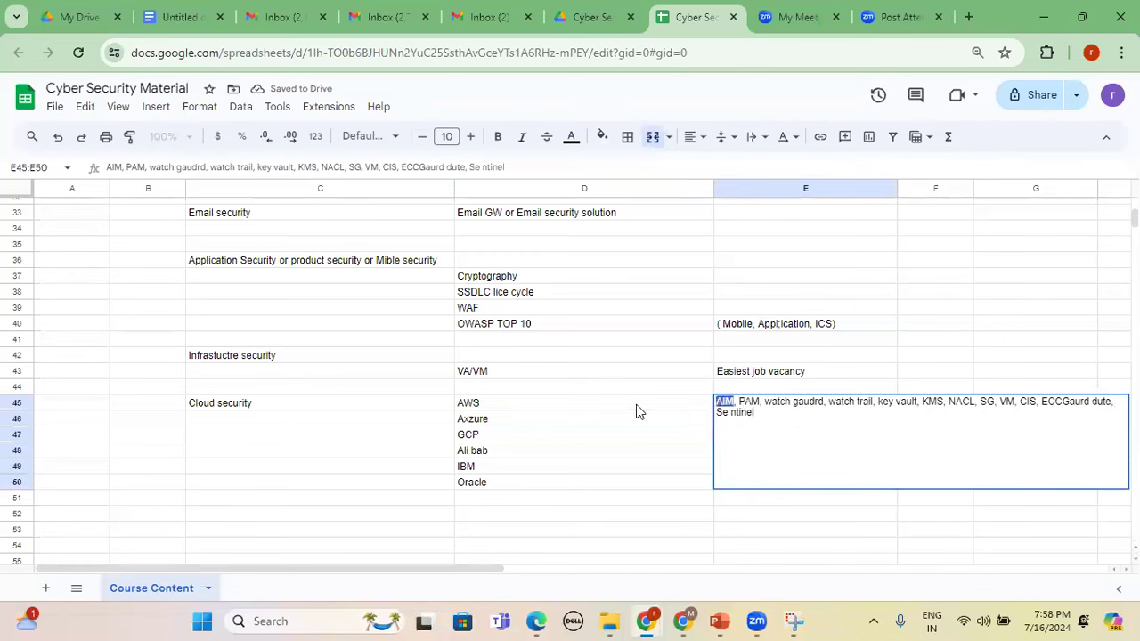
text(IAM)
key(Return)
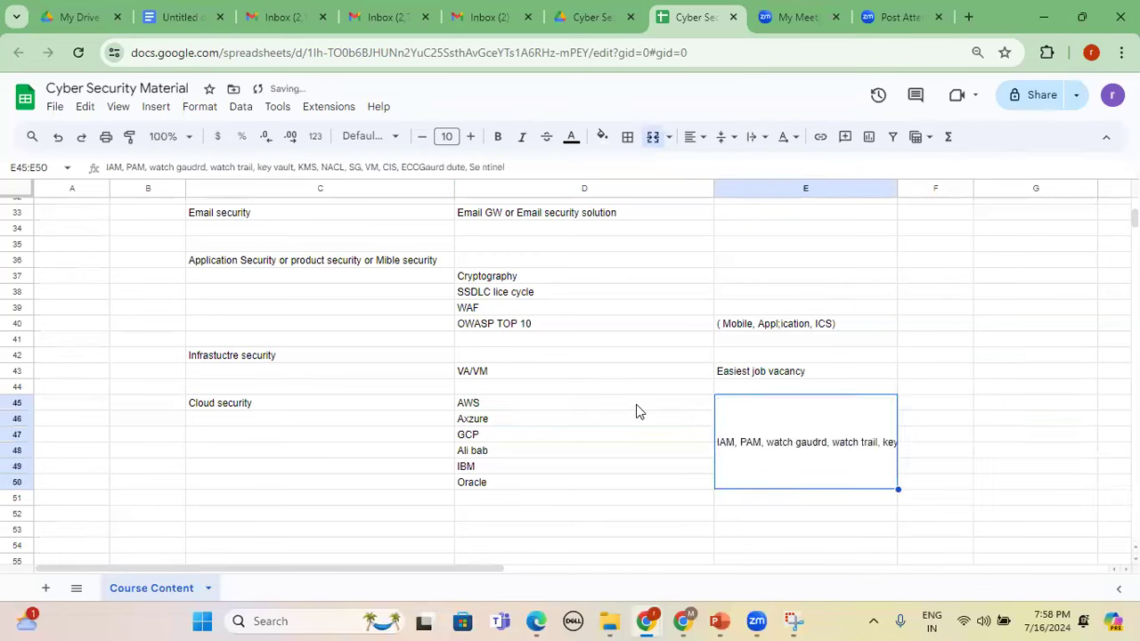
Enter the section heading "Physcail security" in cell C52, below the cloud security block.
click(238, 514)
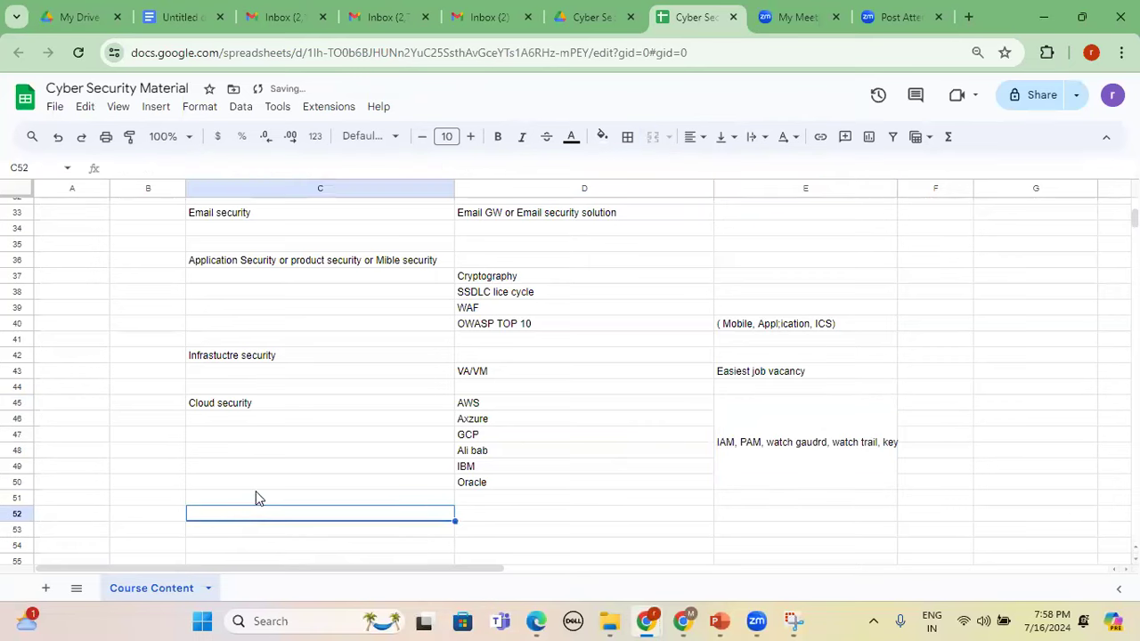
scroll(257, 481, down, 2)
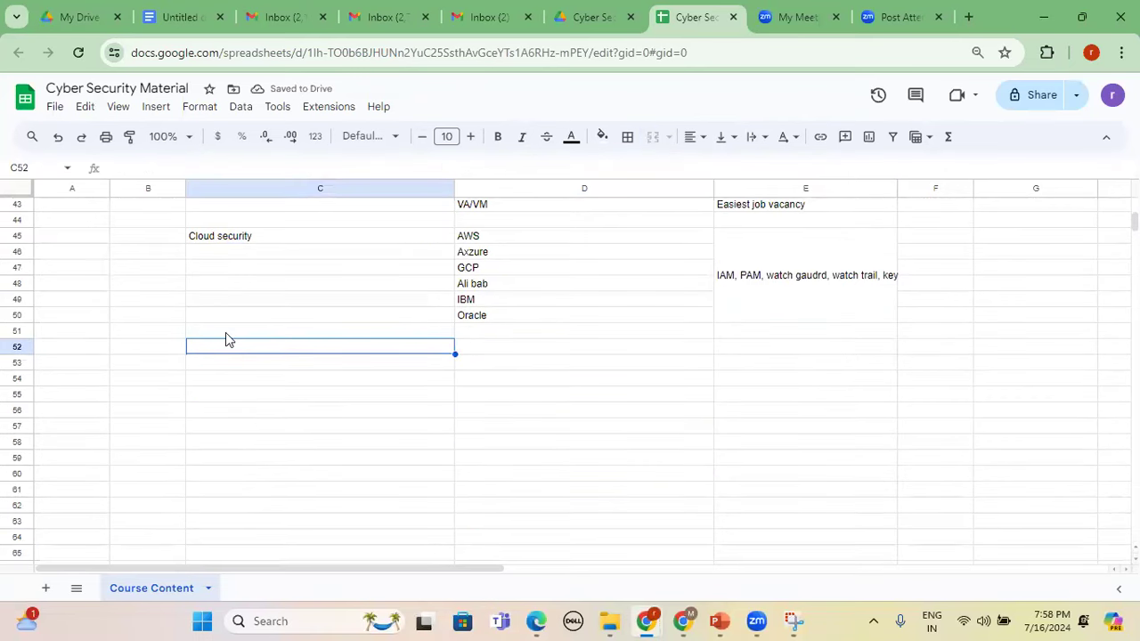
text(c)
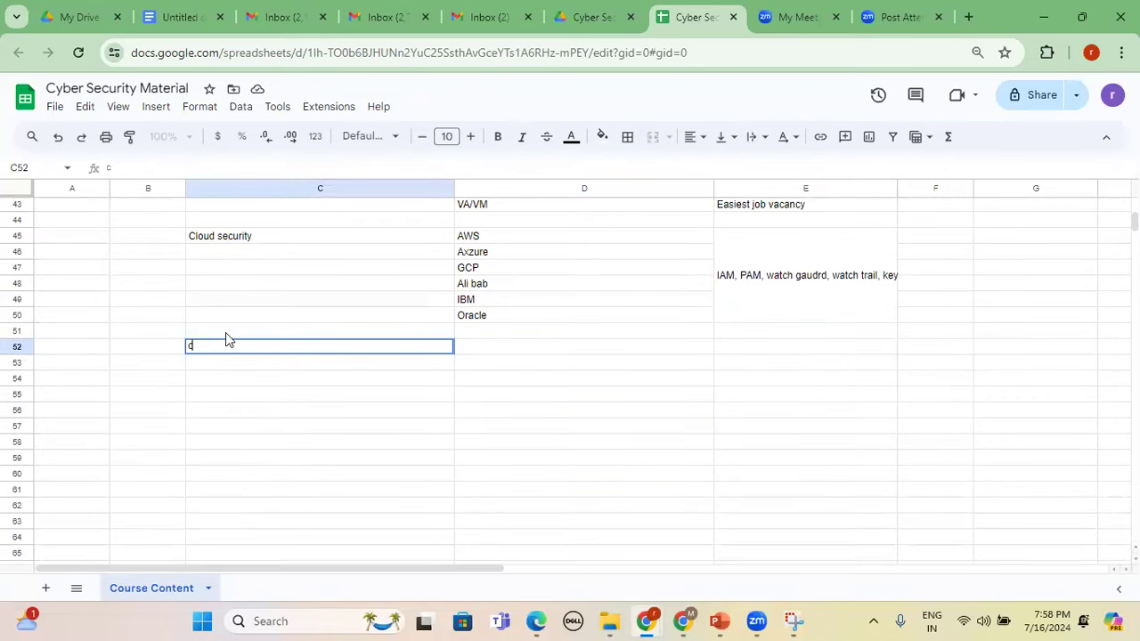
text(pHYS)
key(BackSpace)
key(BackSpace)
key(BackSpace)
key(BackSpace)
text(Physcail security)
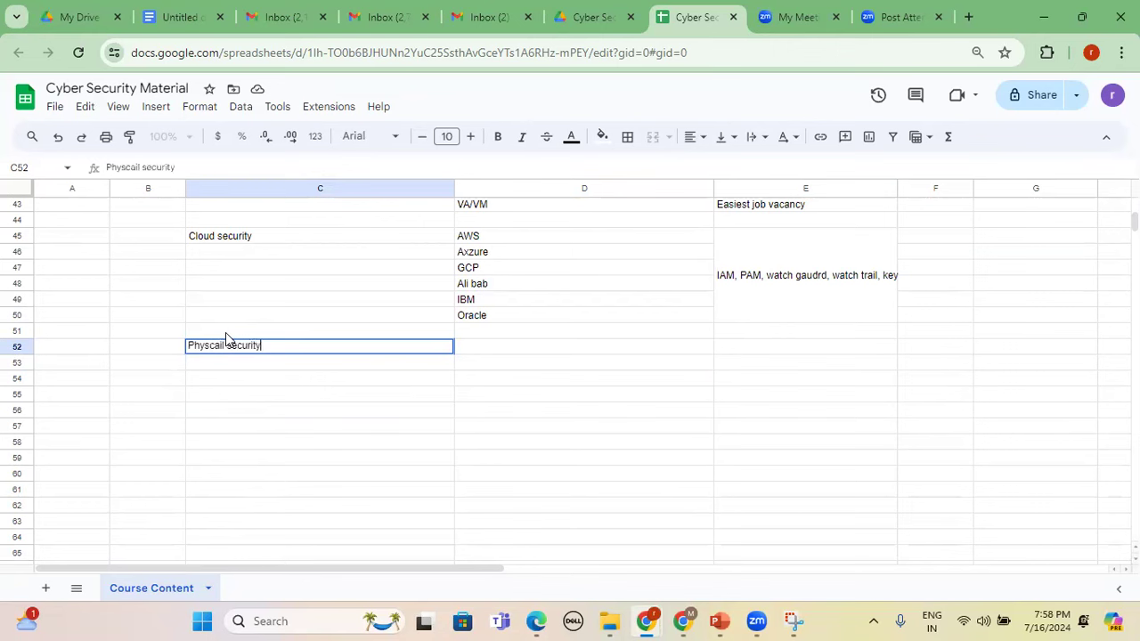
key(Return)
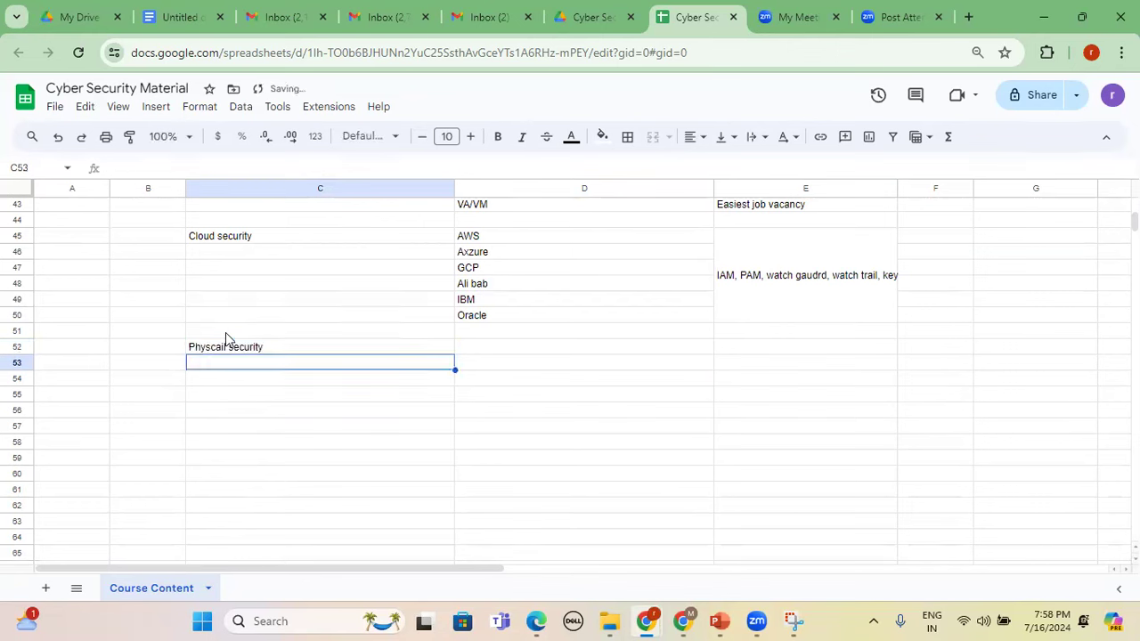
List "Acess card", "Fencing" and "CCTV cameras" in cells D53 to D55 under the physical security heading.
click(483, 361)
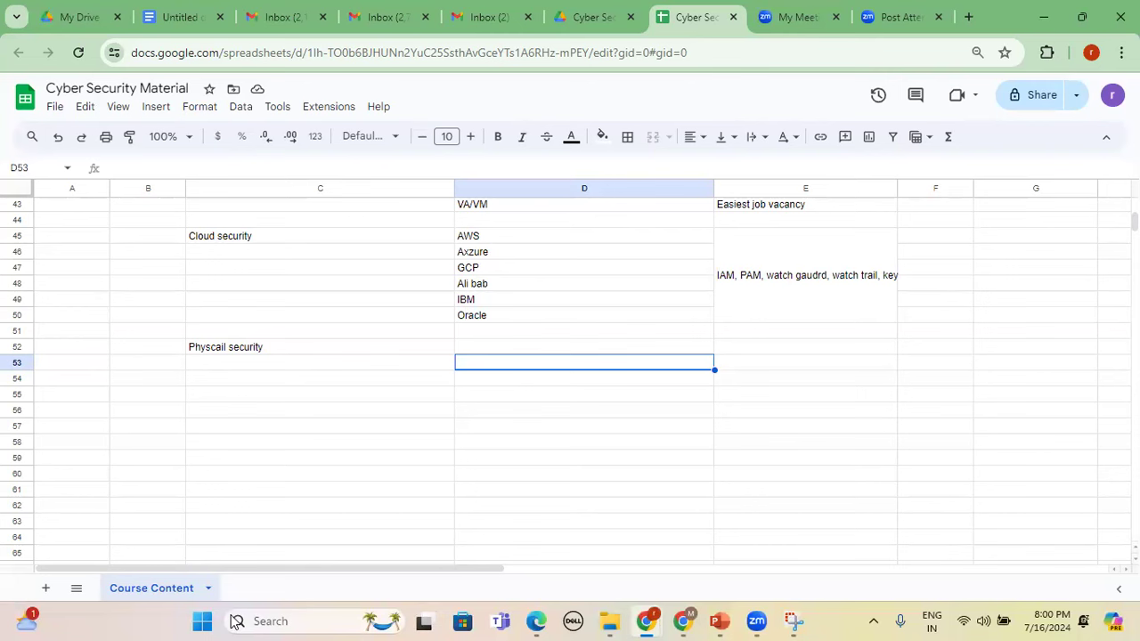
text(Ace)
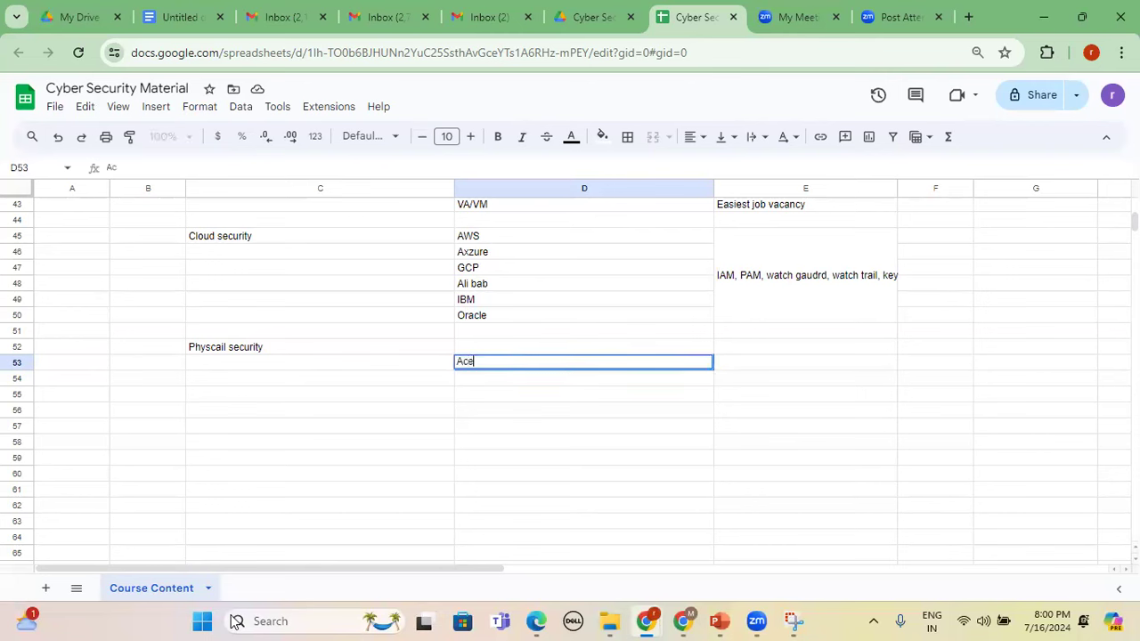
text(ss card)
key(Return)
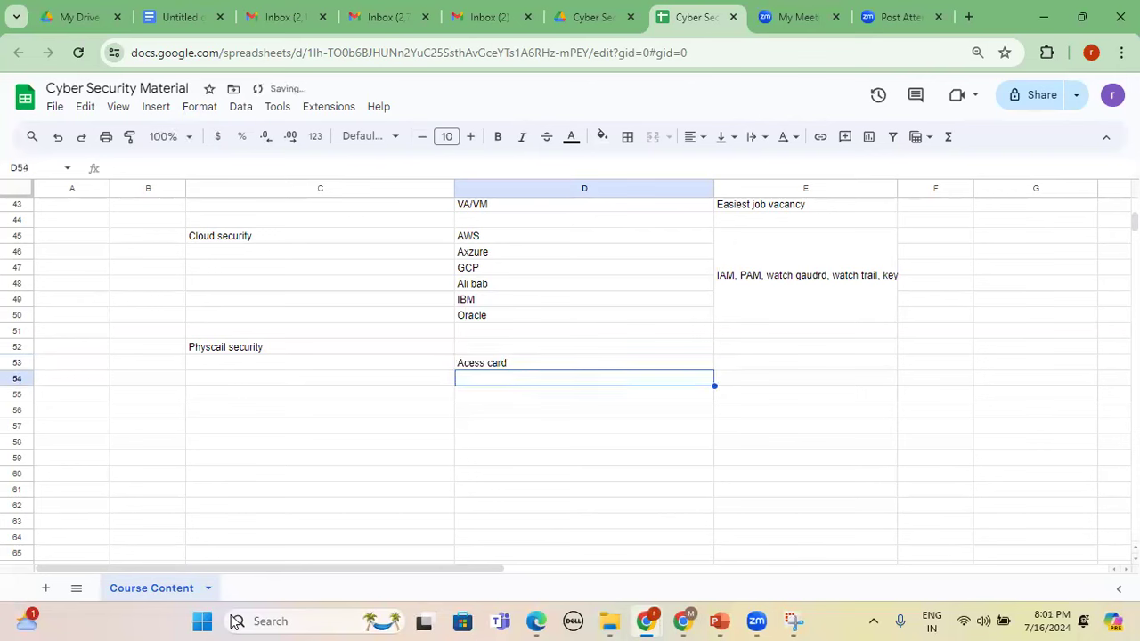
text(Fenci)
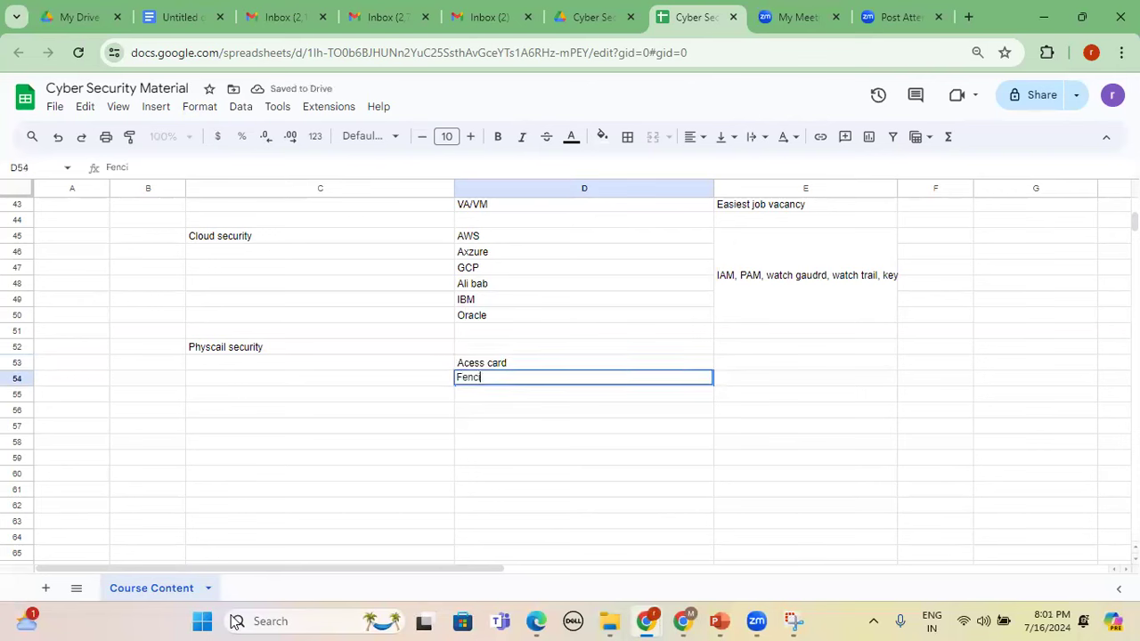
text(ng)
key(Return)
text(CCTV )
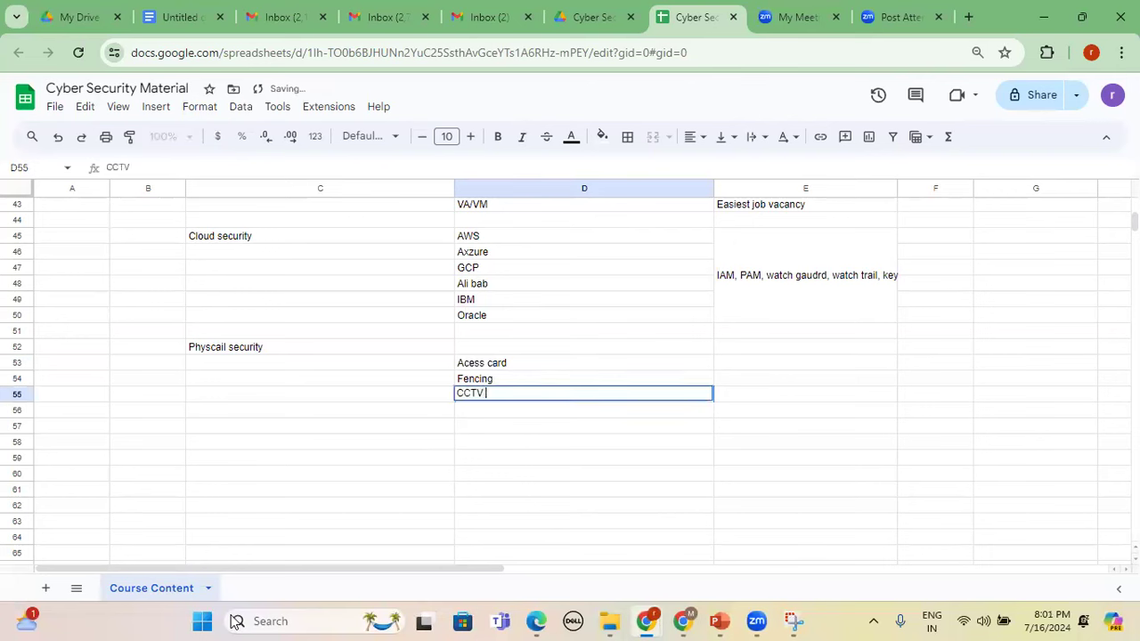
text(cameras)
key(Return)
Continue the physical security list with "P[hysical securtyy", "DOG" and "Security gaurd" in cells D56 to D58.
text(P[hysical )
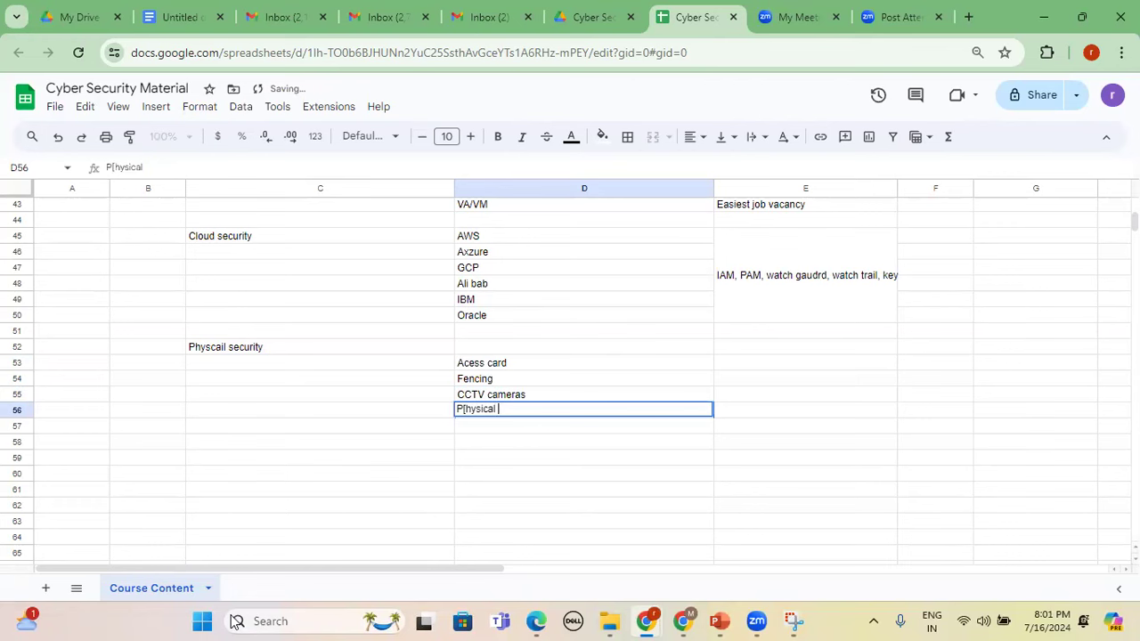
text(securtyy)
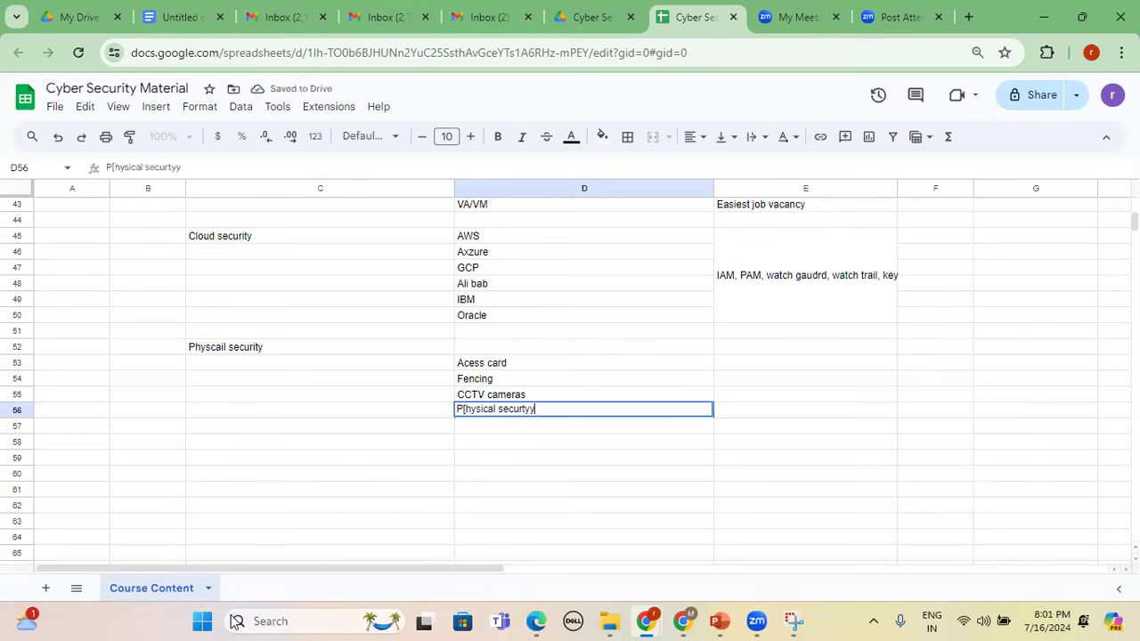
key(Return)
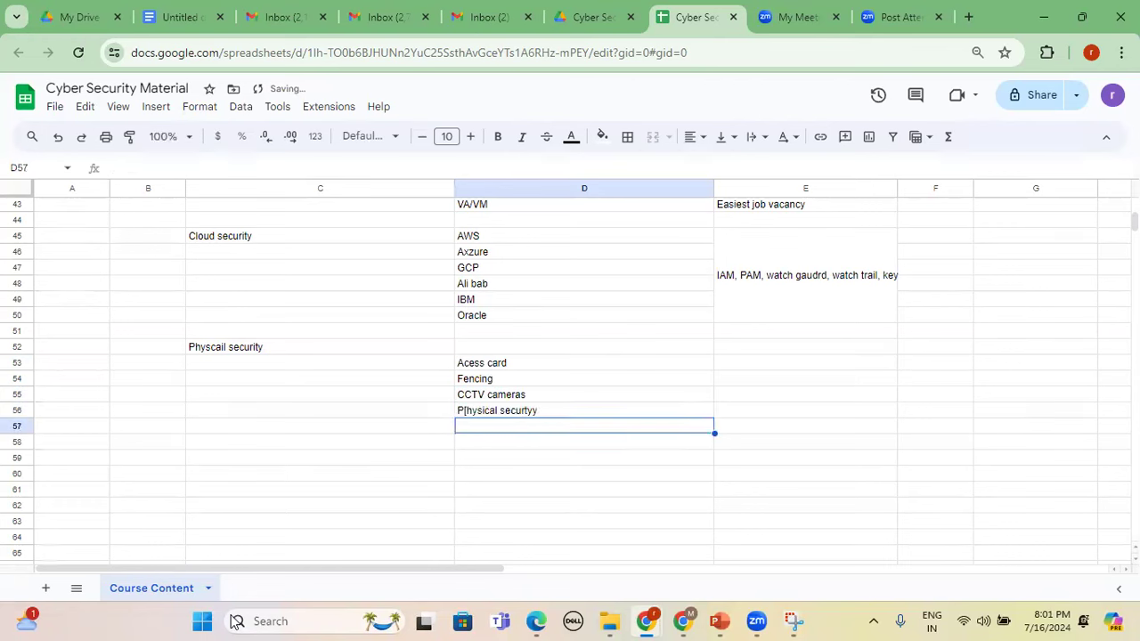
key(Return)
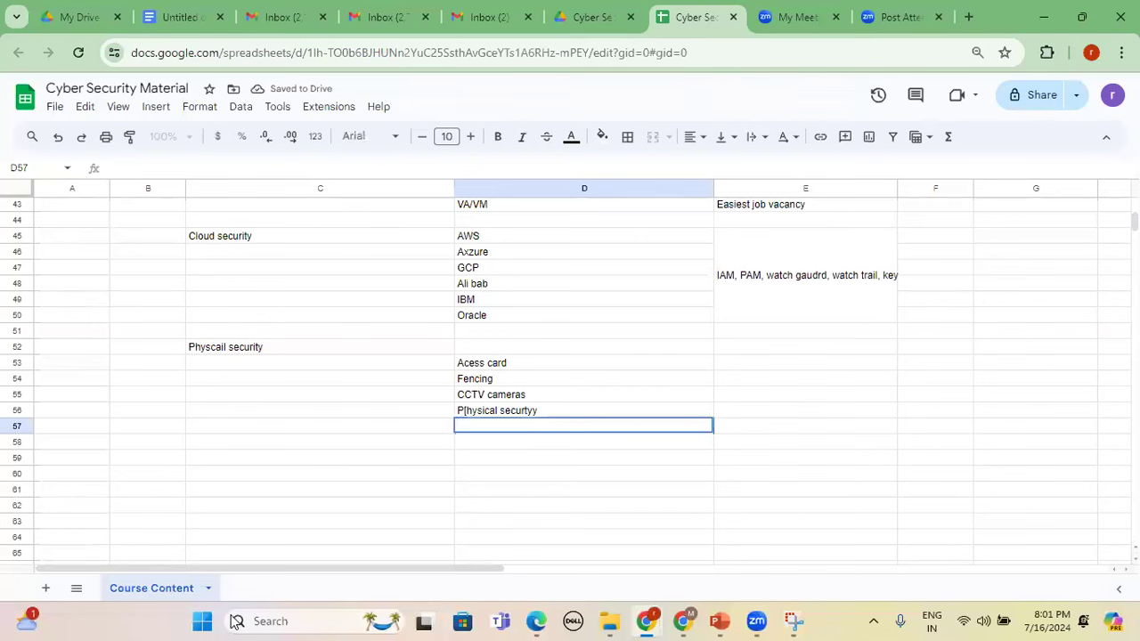
text(DOG)
key(Return)
text(Security)
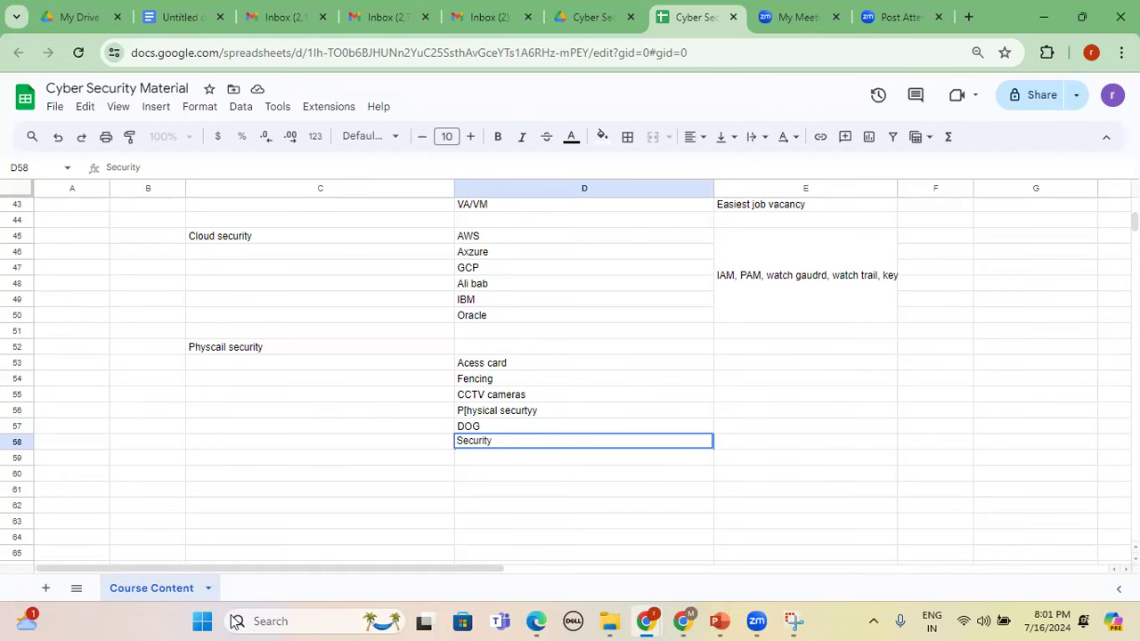
text(gaurd)
key(Return)
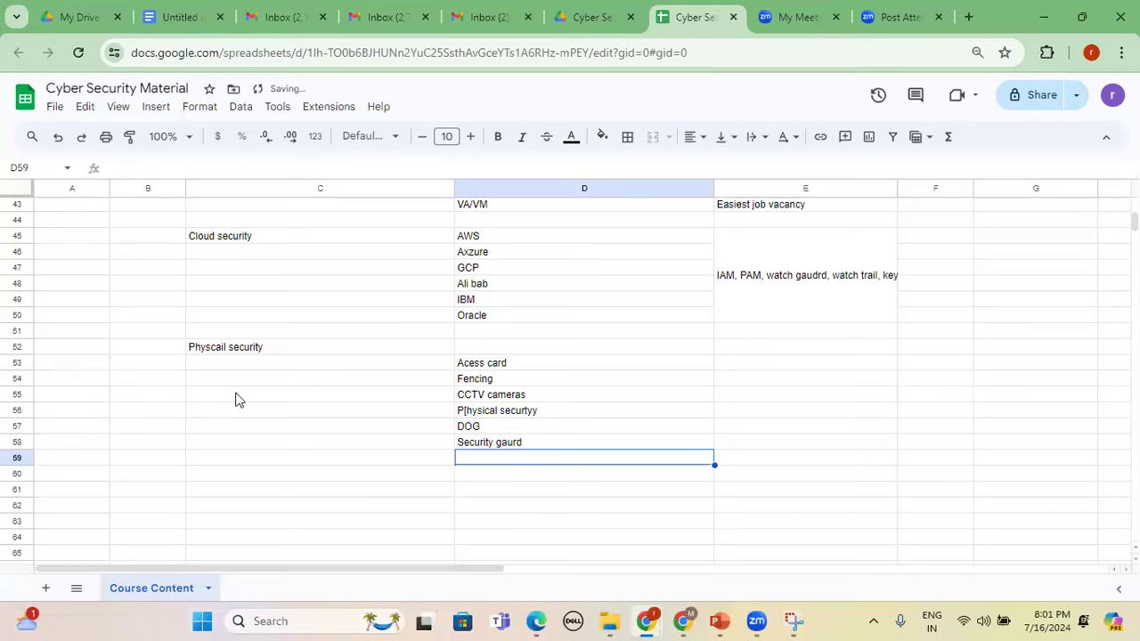
Enter the section heading "Information security" in cell C60 and its topic "GRC" in cell D60.
scroll(267, 369, down, 2)
click(300, 311)
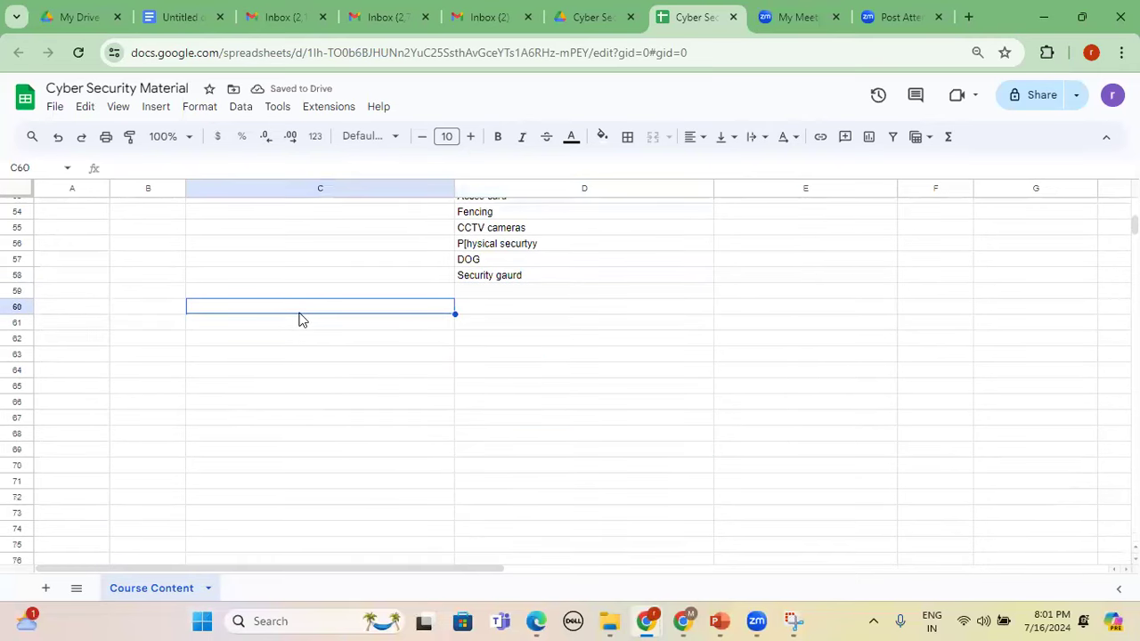
text(Inform)
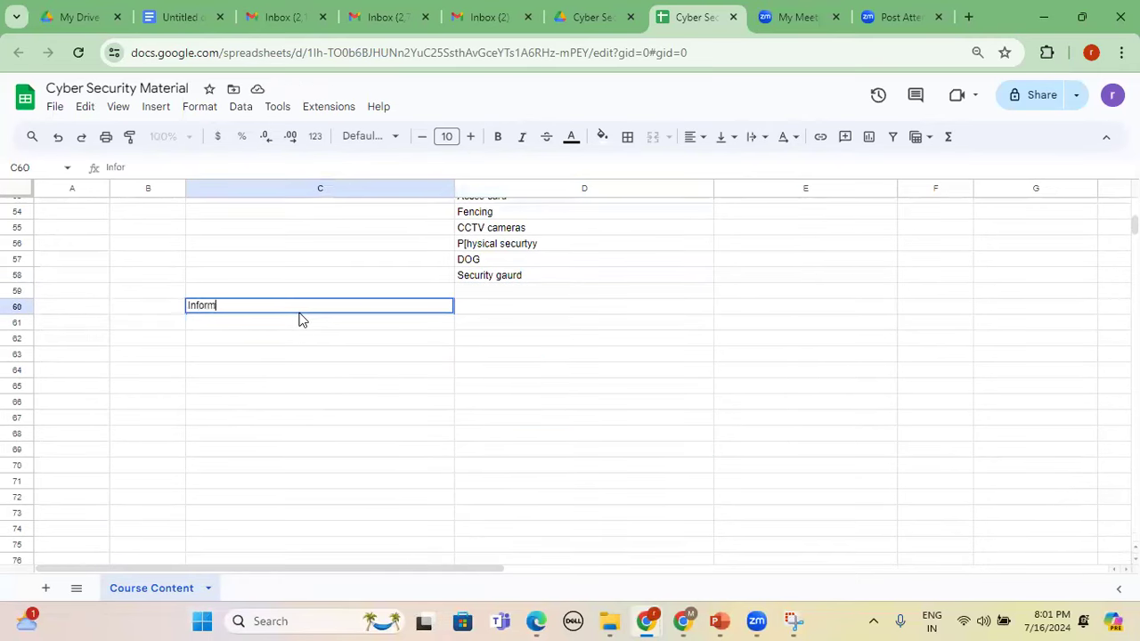
text(ation security)
key(Return)
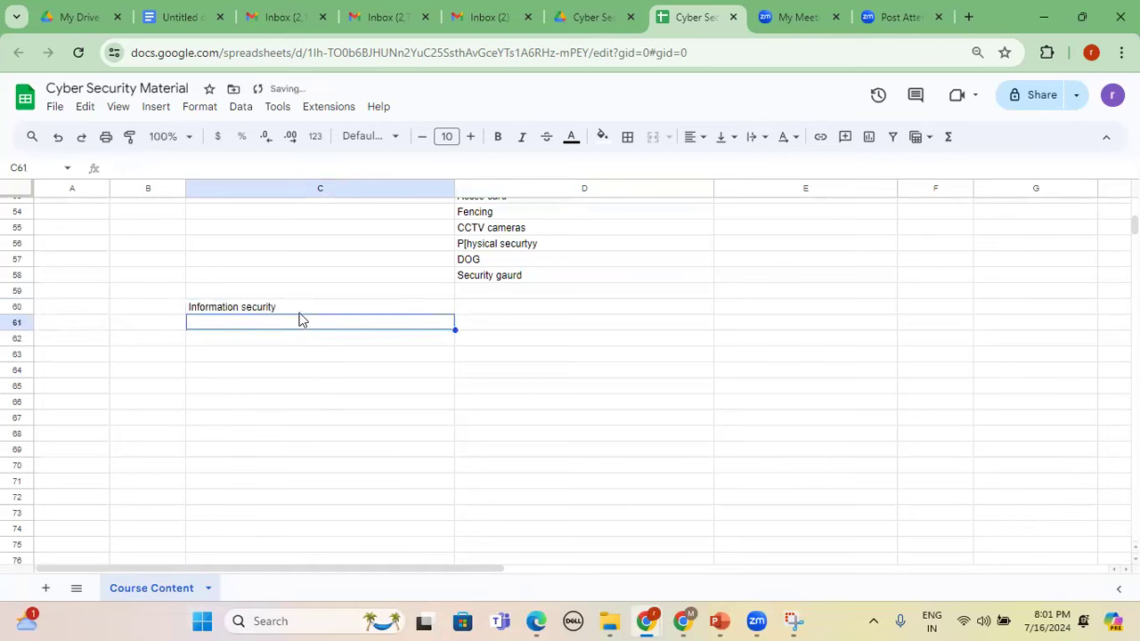
click(476, 313)
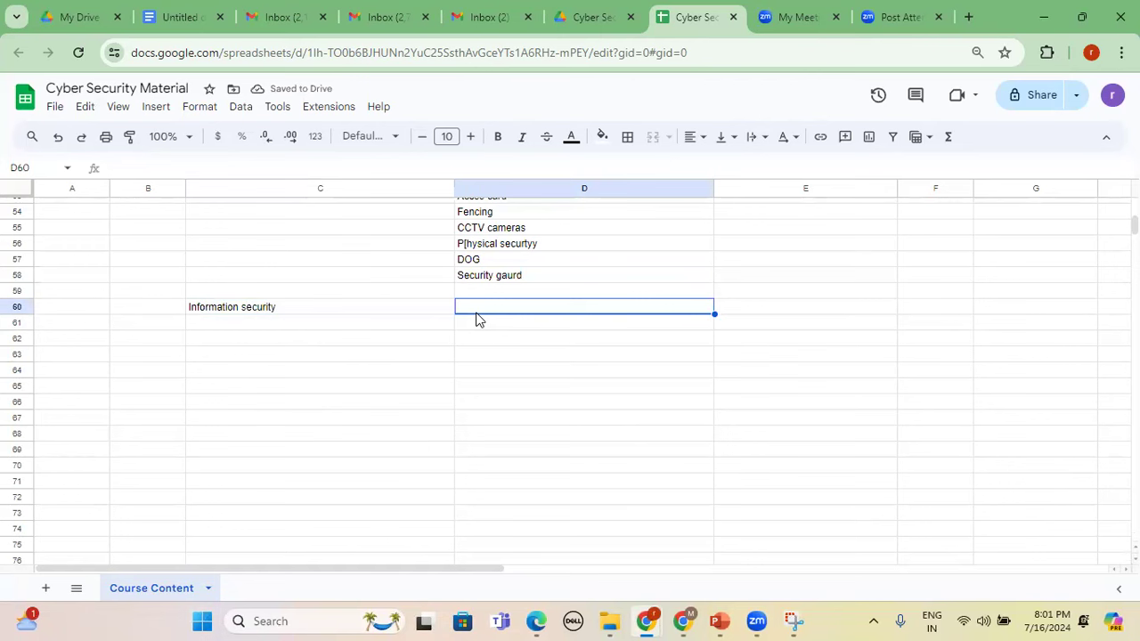
text(GRC)
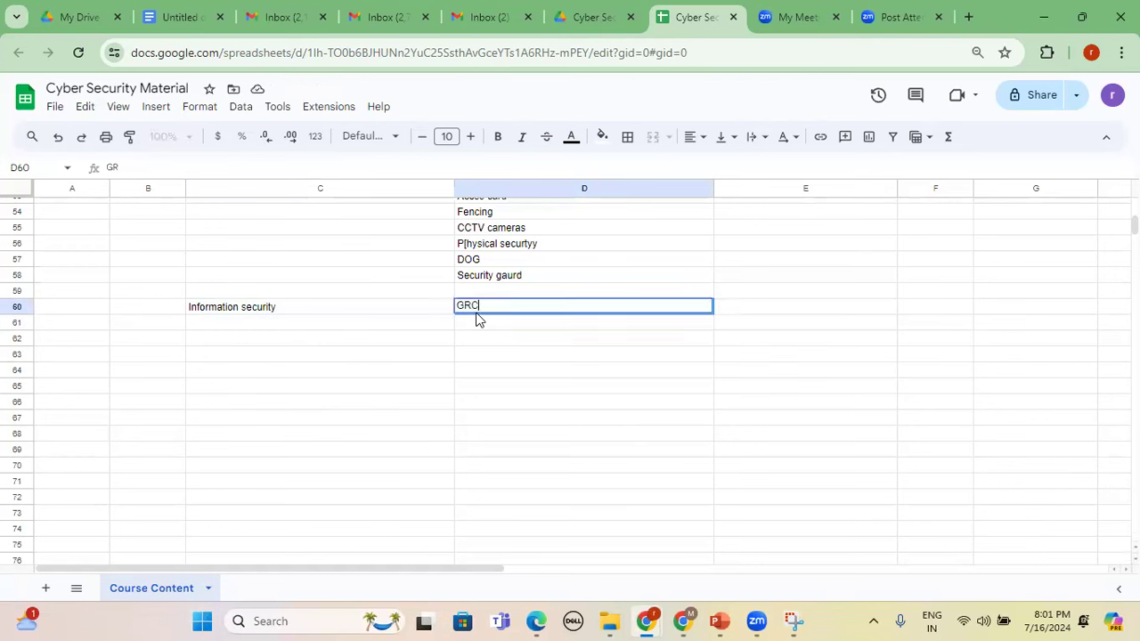
key(Return)
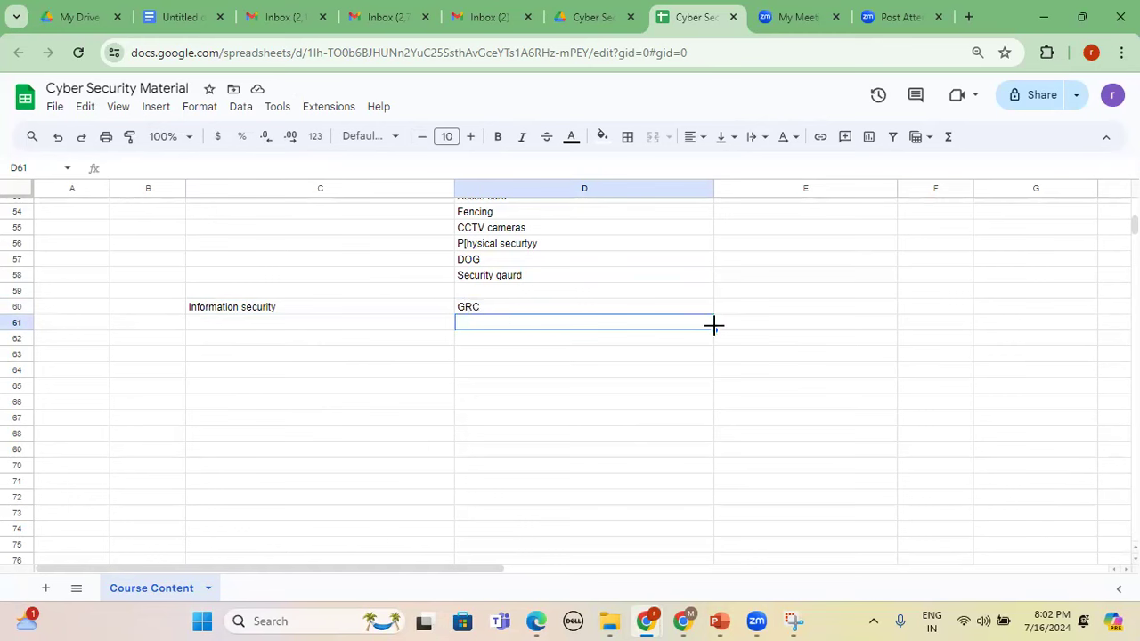
Enter the note "Security auditing" in cell E60 beside the GRC topic.
click(744, 292)
click(729, 310)
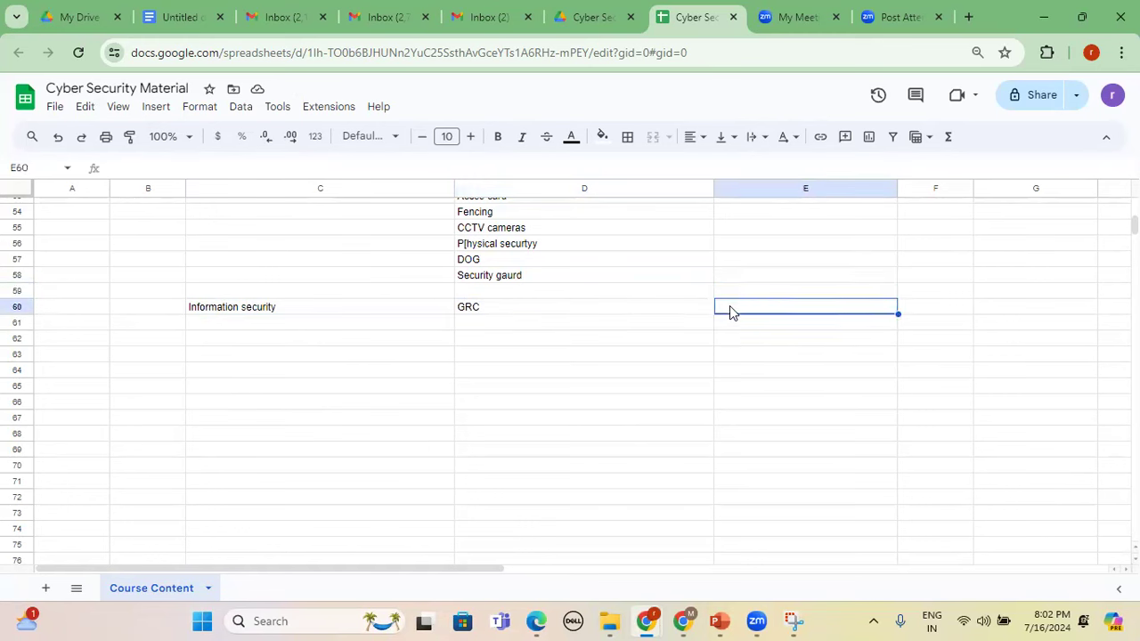
text(Secu)
text(rit)
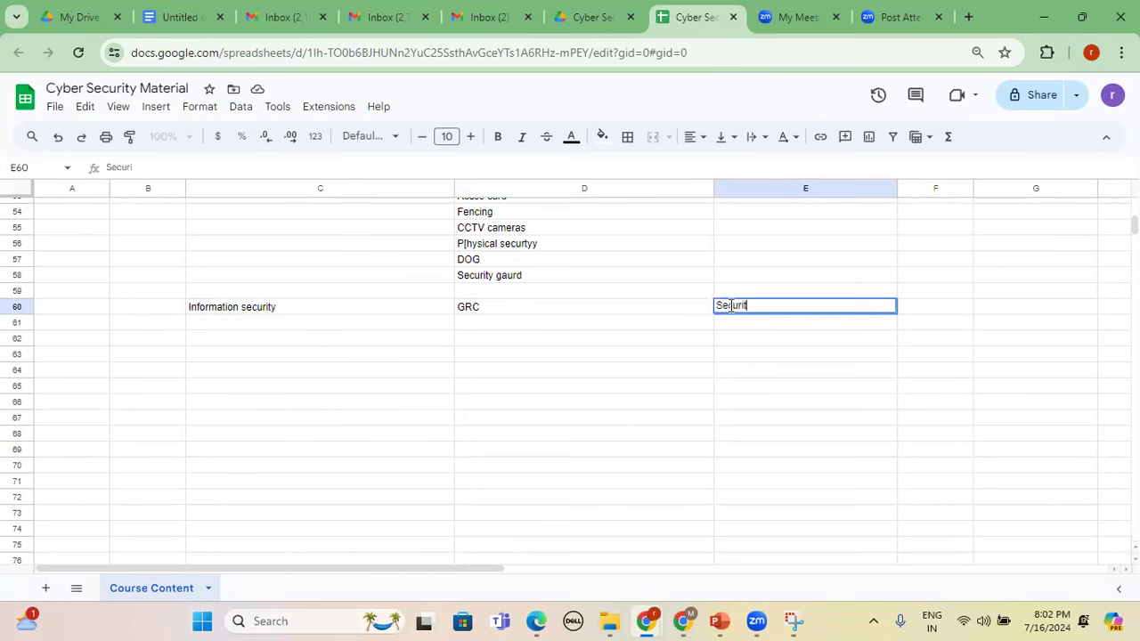
text(y auditing)
key(Return)
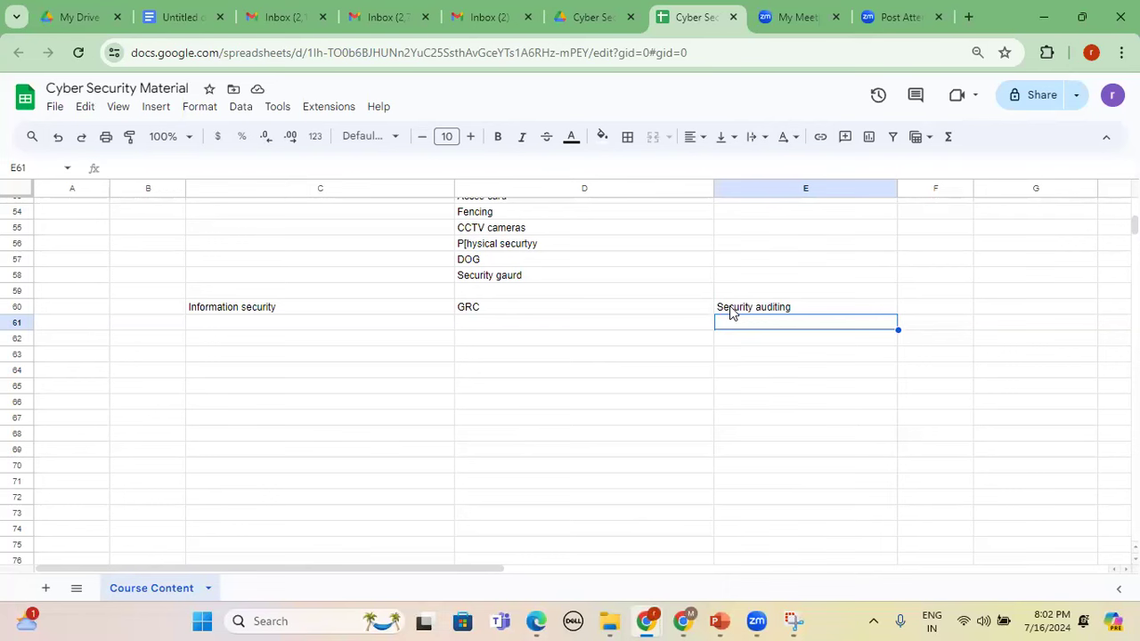
Enter the topic "BIA and RISK management" in cell D61 below GRC.
key(Left)
key(Left)
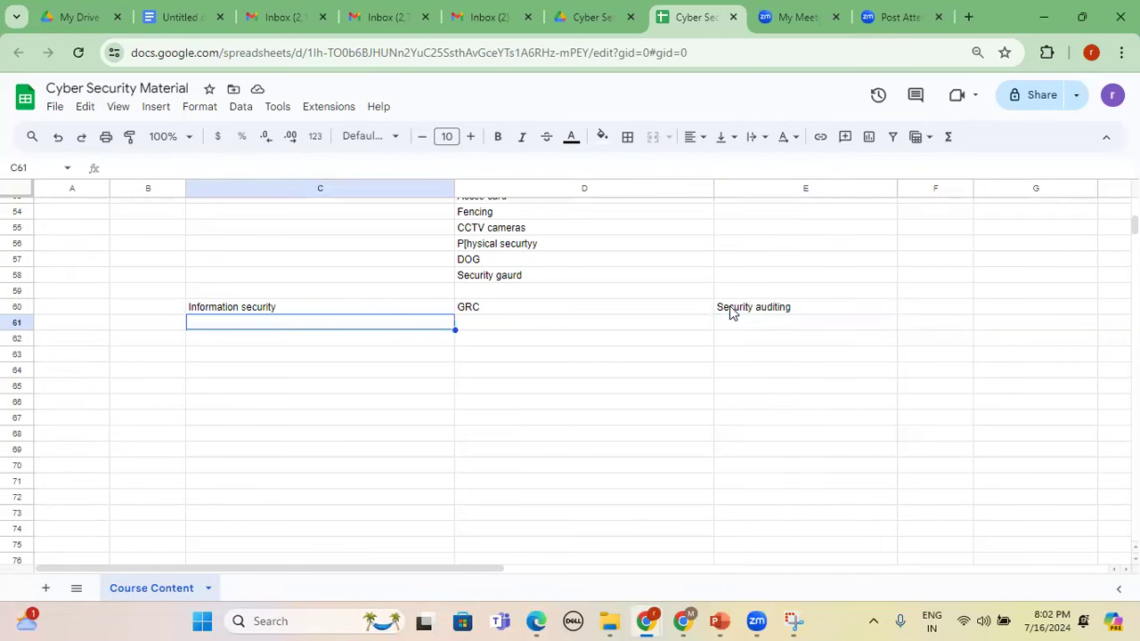
key(Right)
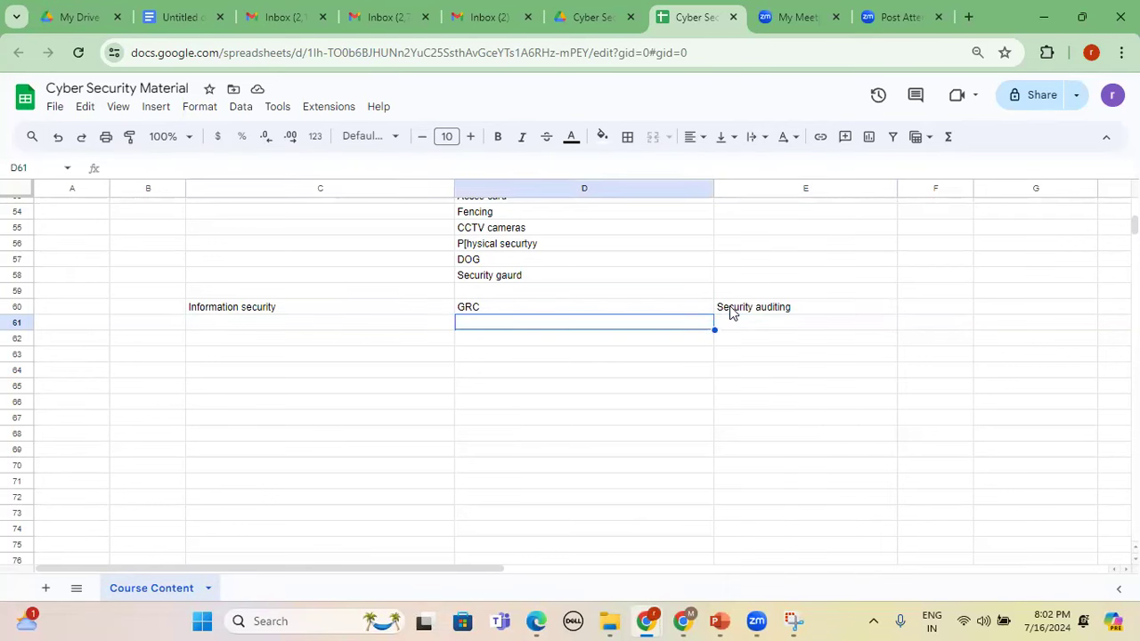
text(BI)
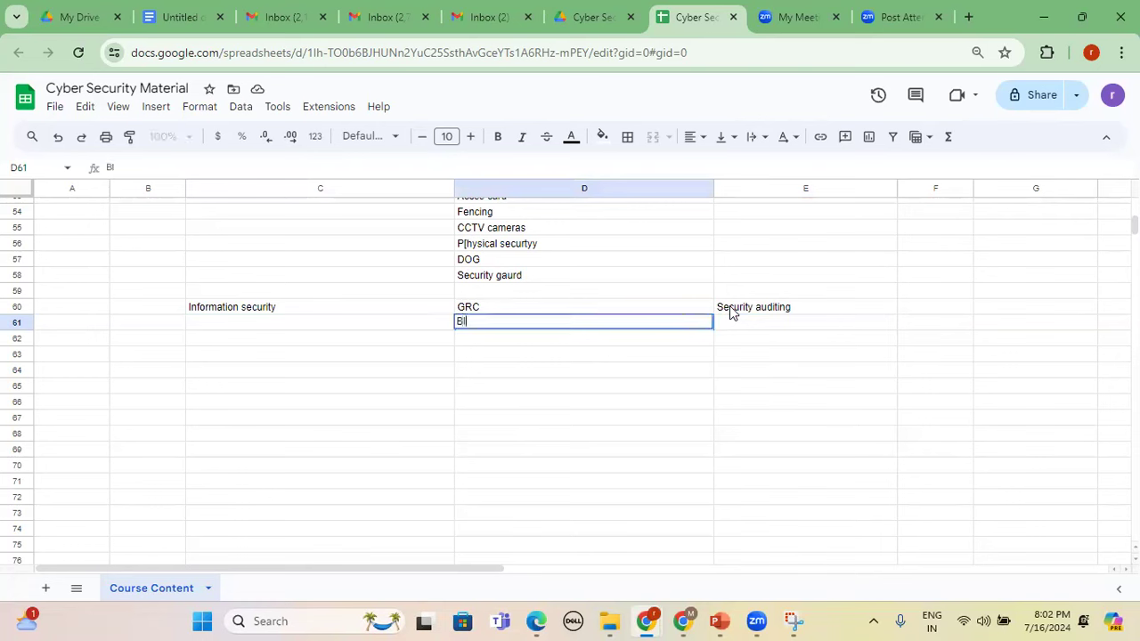
text(A and RISK ma)
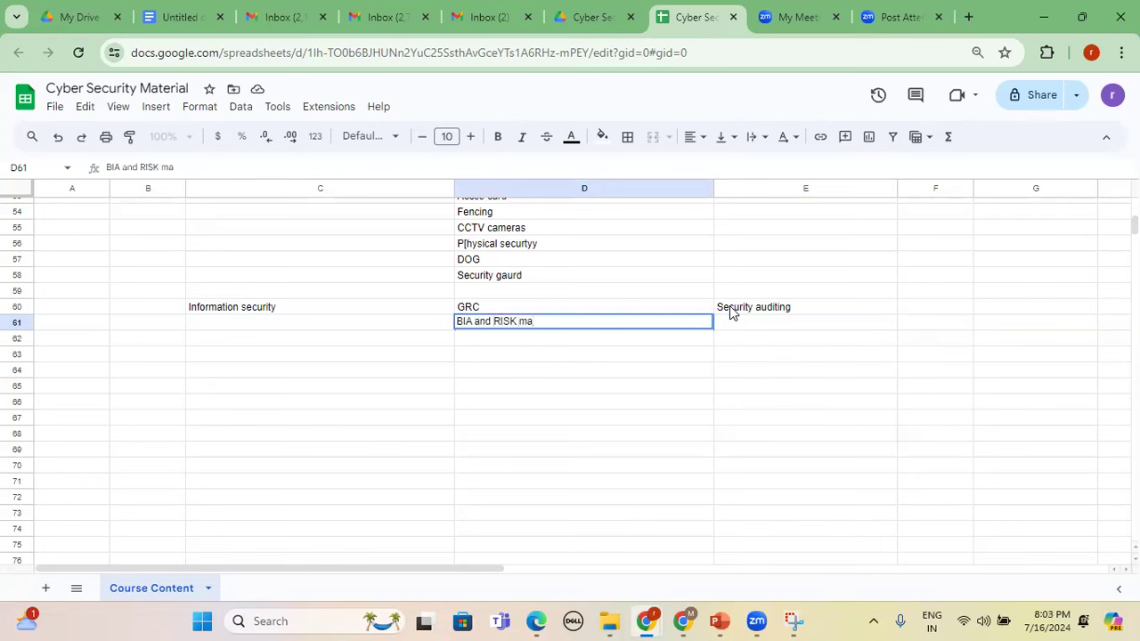
text(nagement)
key(Return)
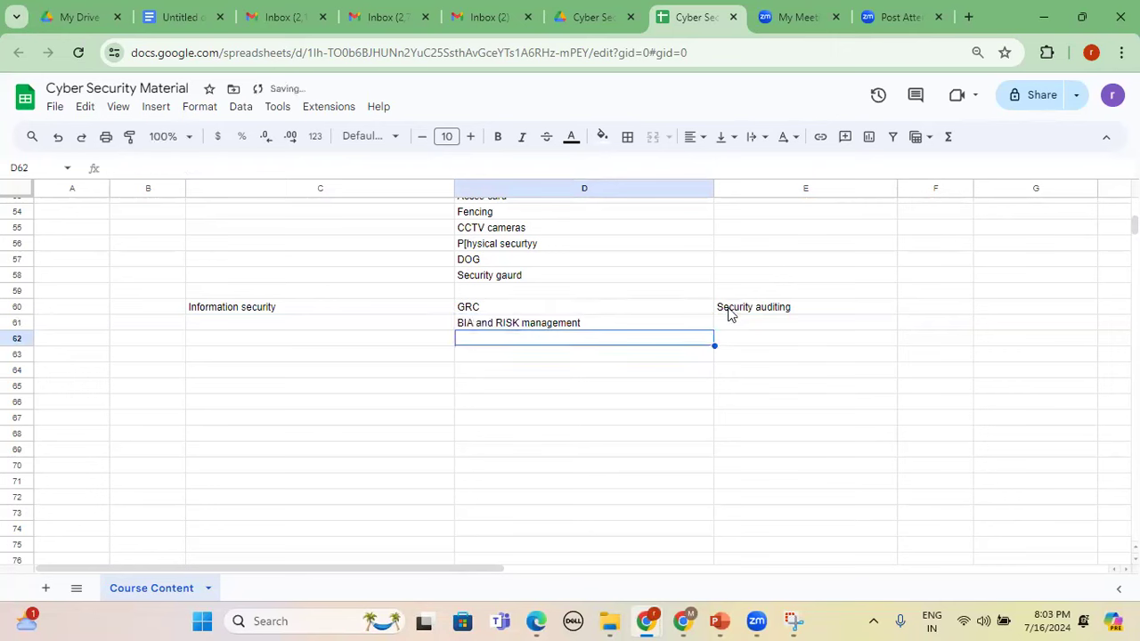
Continue the information security topics with "BCP and DR" in cell D62 and "iNCIDENT RESPIONSE" in cell D63.
text(B)
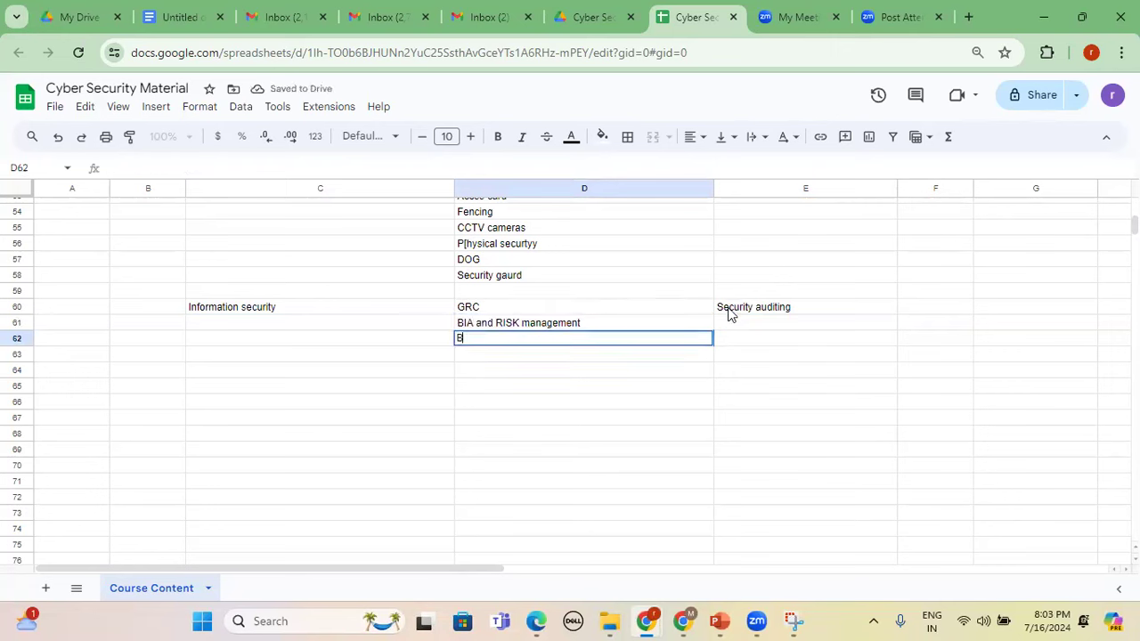
text(CP and DR)
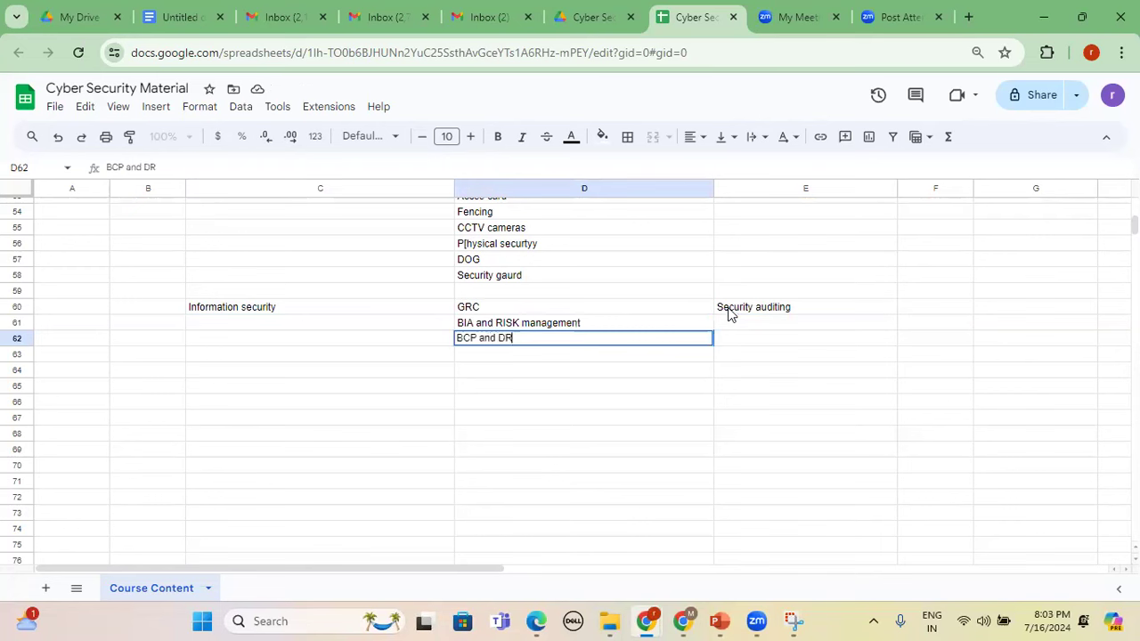
key(Return)
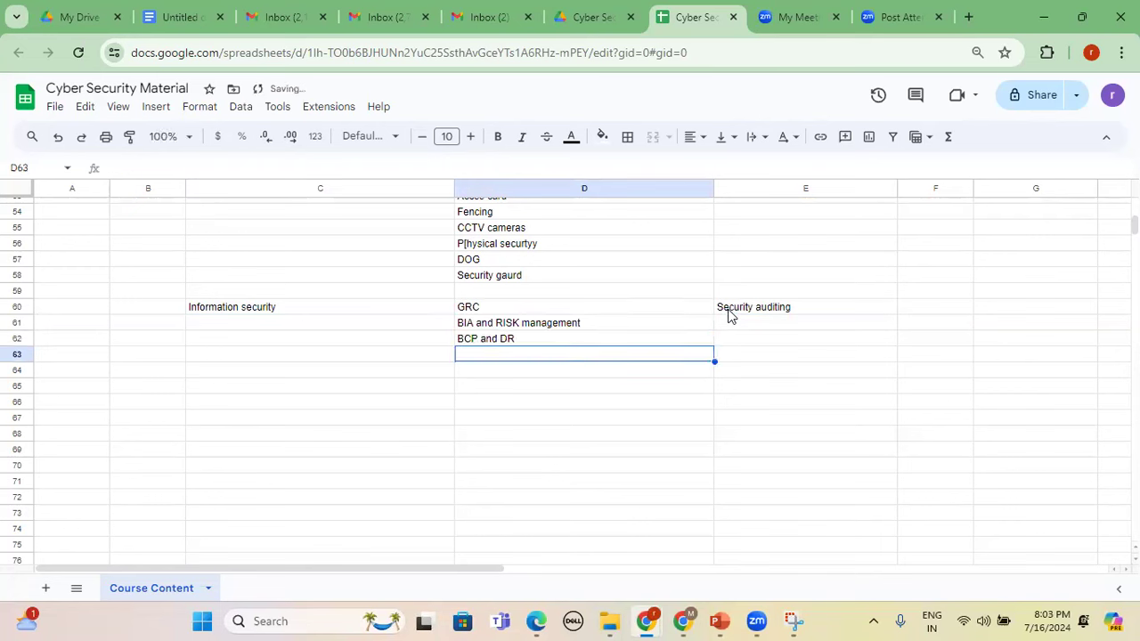
text(i)
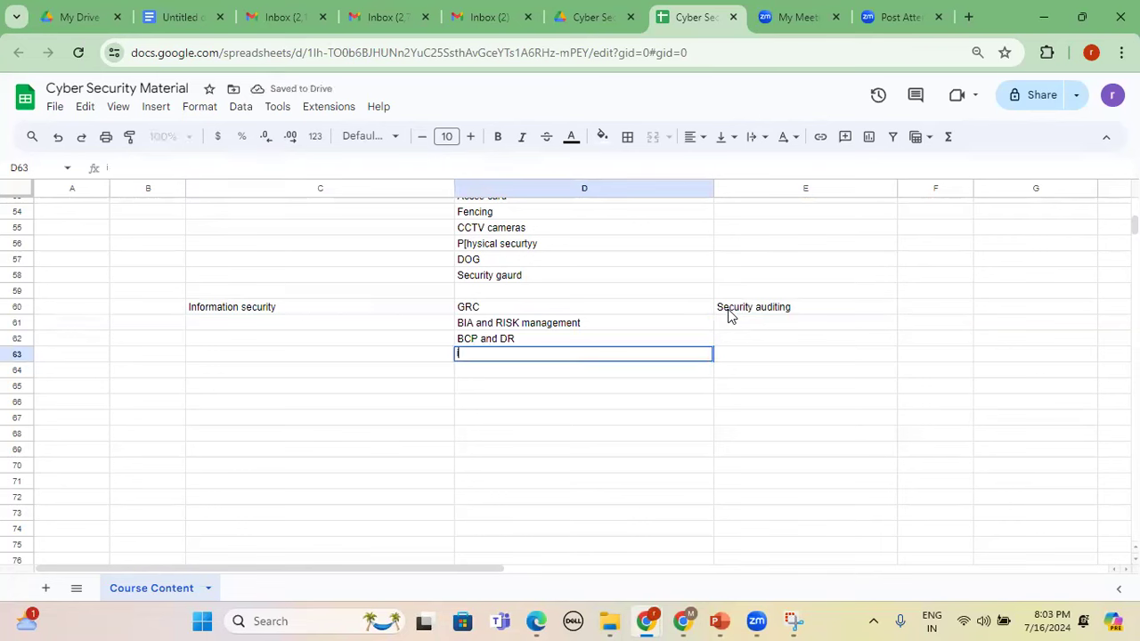
text(NCIDENT RESPIONSE)
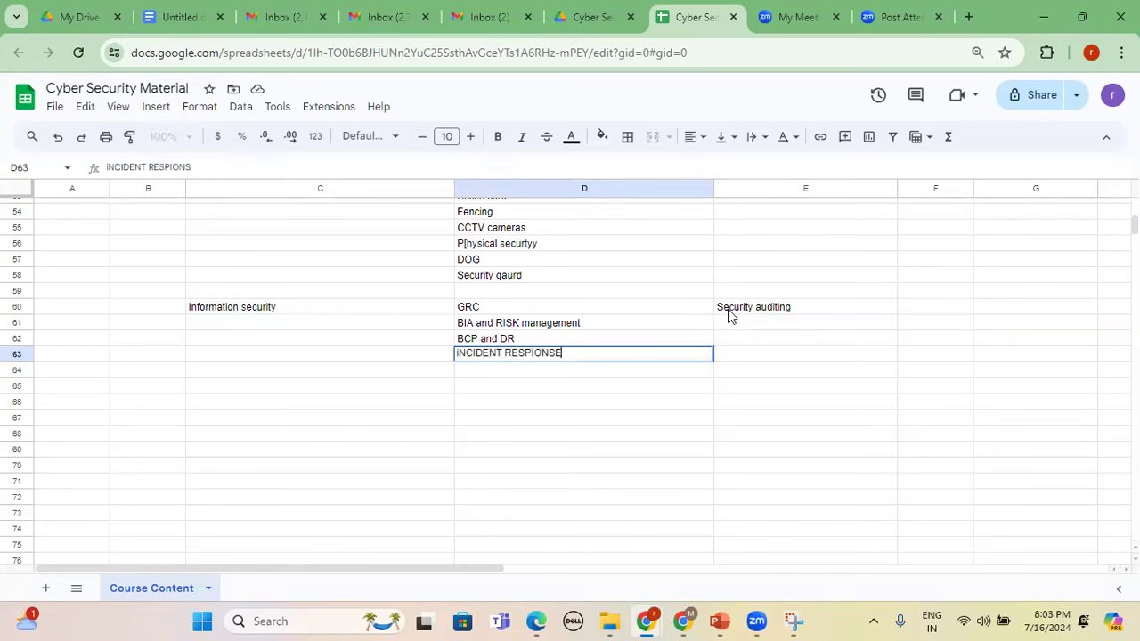
key(Return)
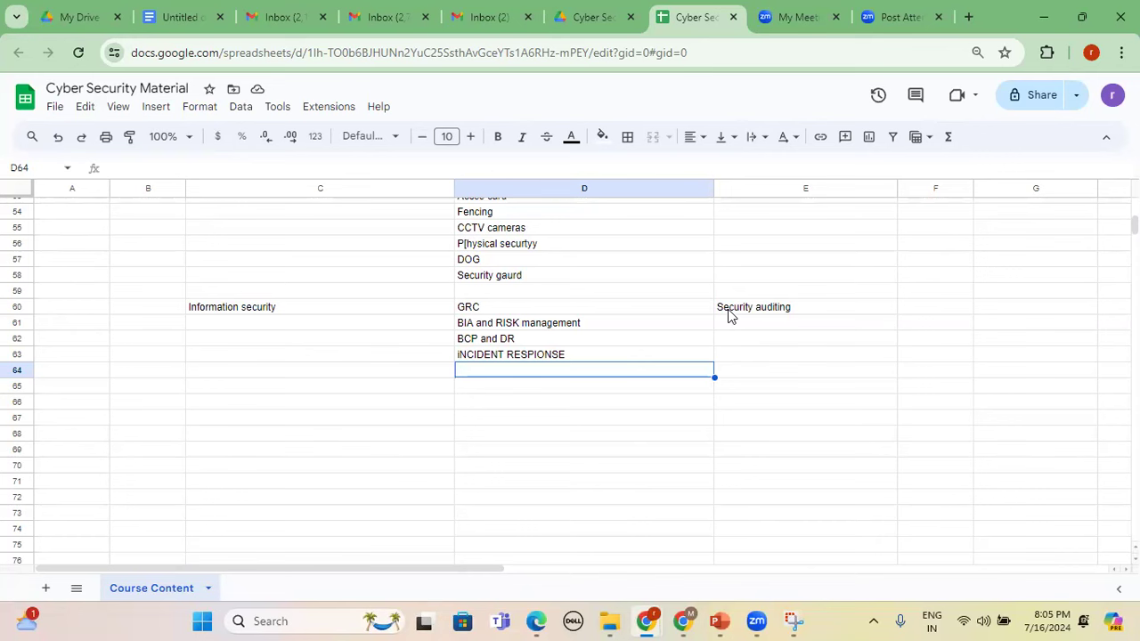
Enter the section heading "Cyber Security" in cell C66, below the information security section.
key(Down)
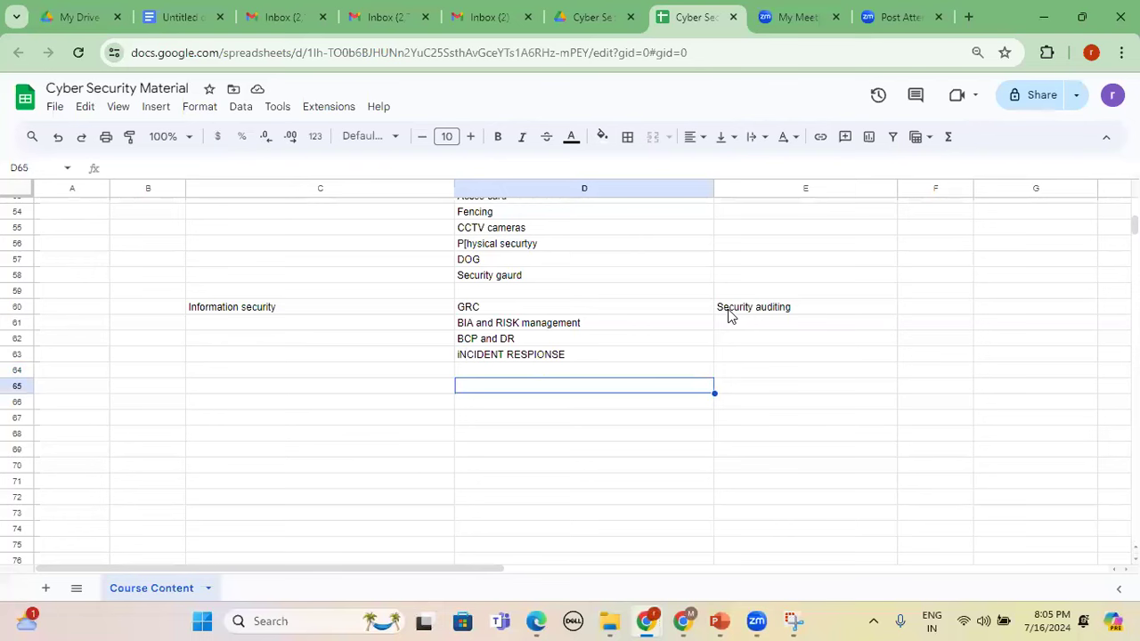
key(Left)
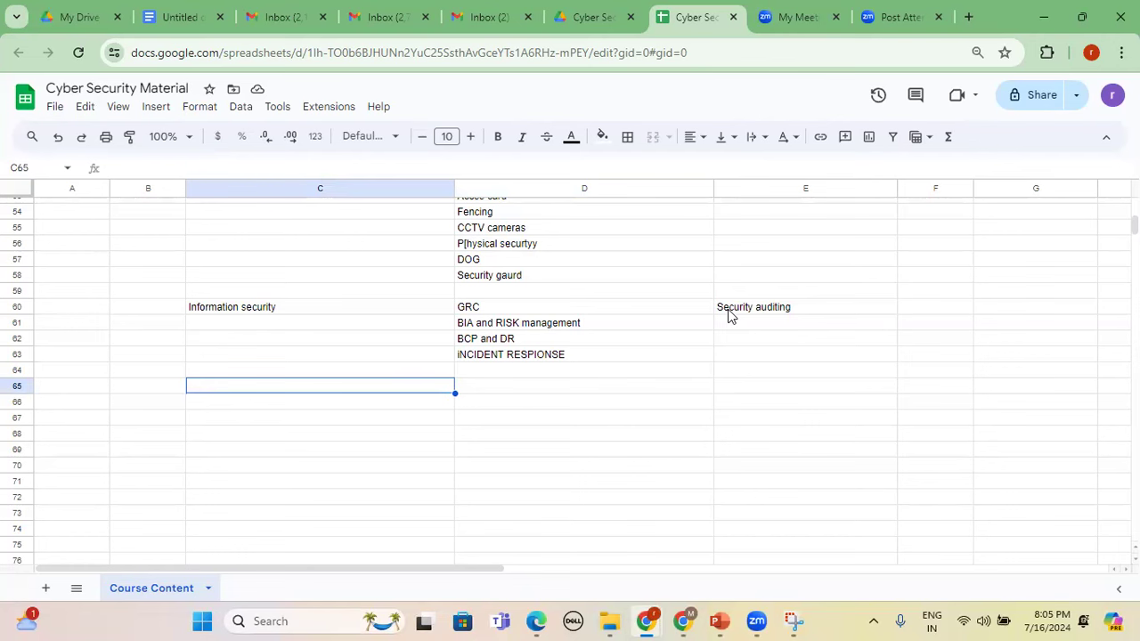
click(903, 308)
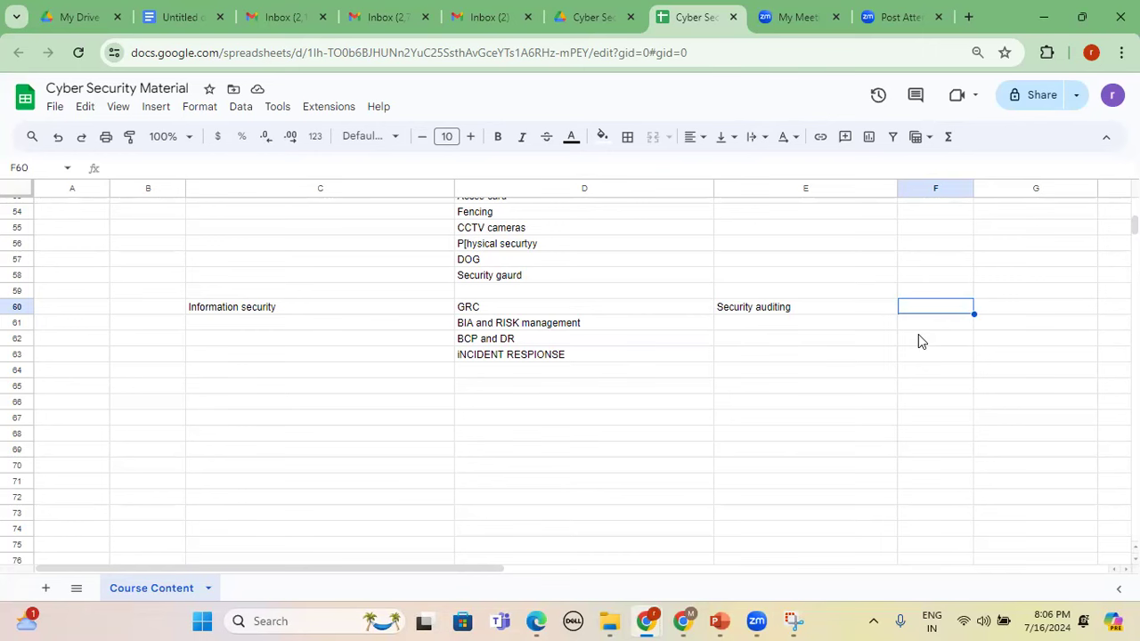
click(275, 403)
text(C)
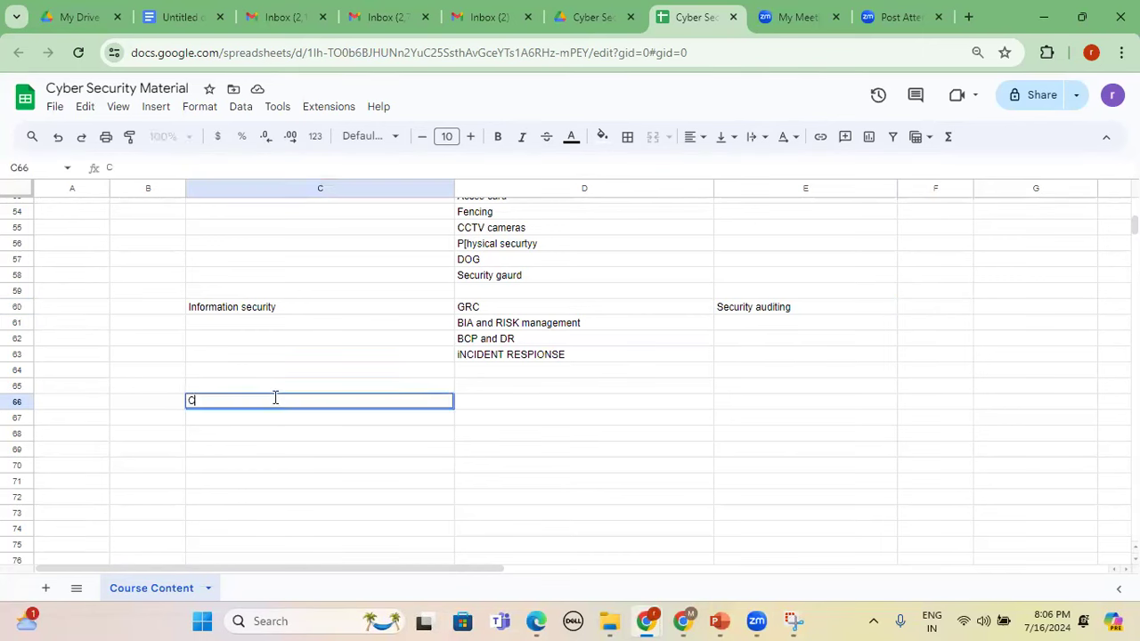
text(yber Security)
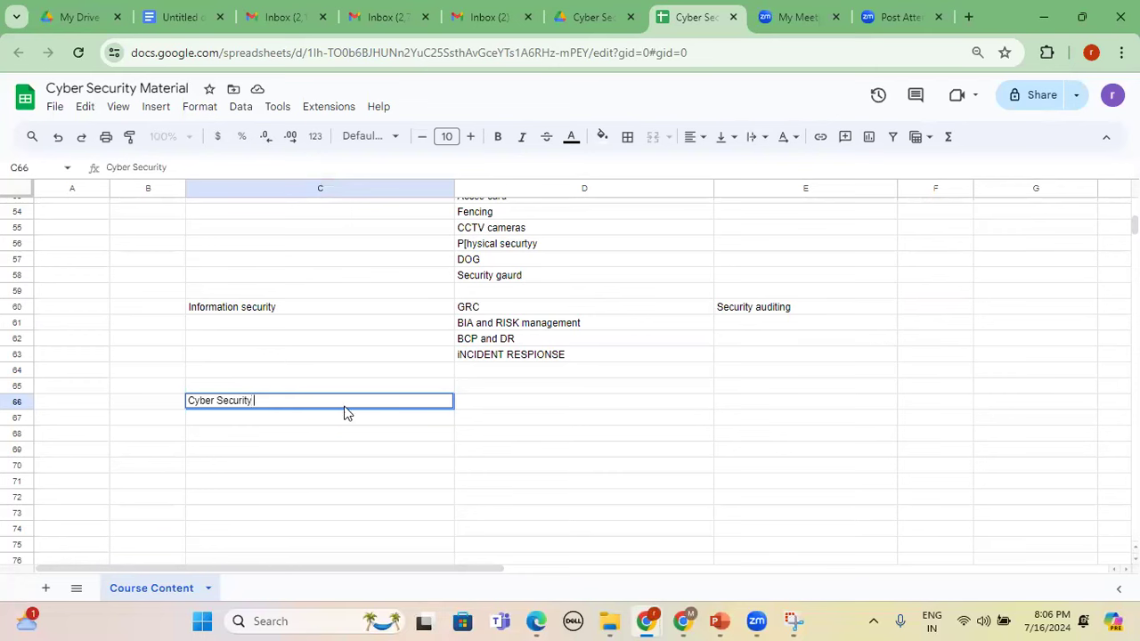
click(502, 407)
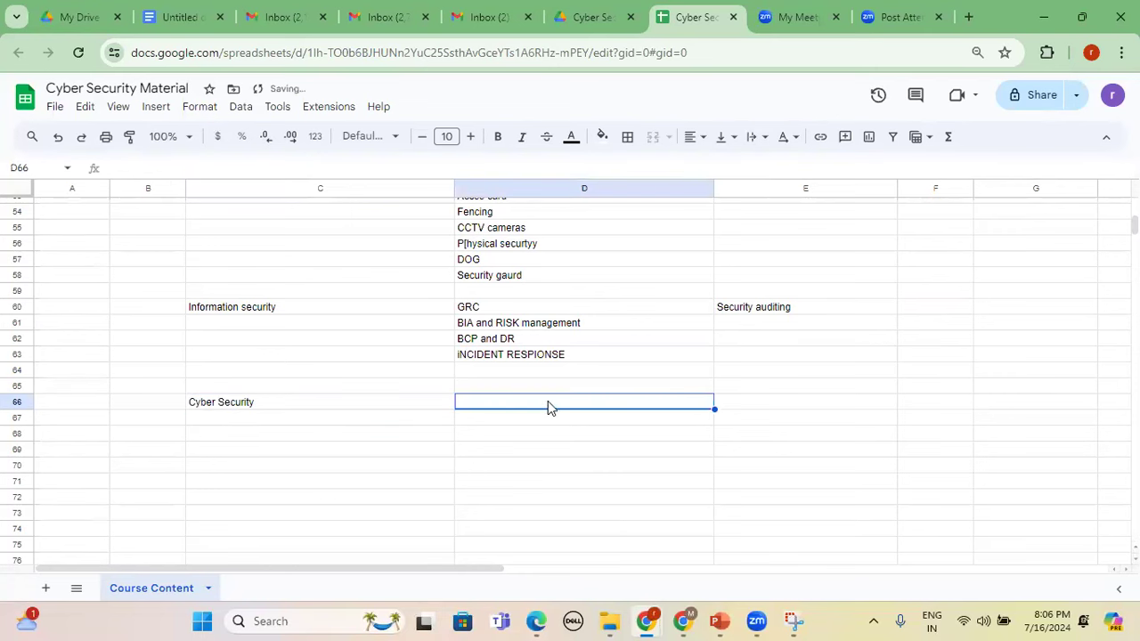
click(923, 312)
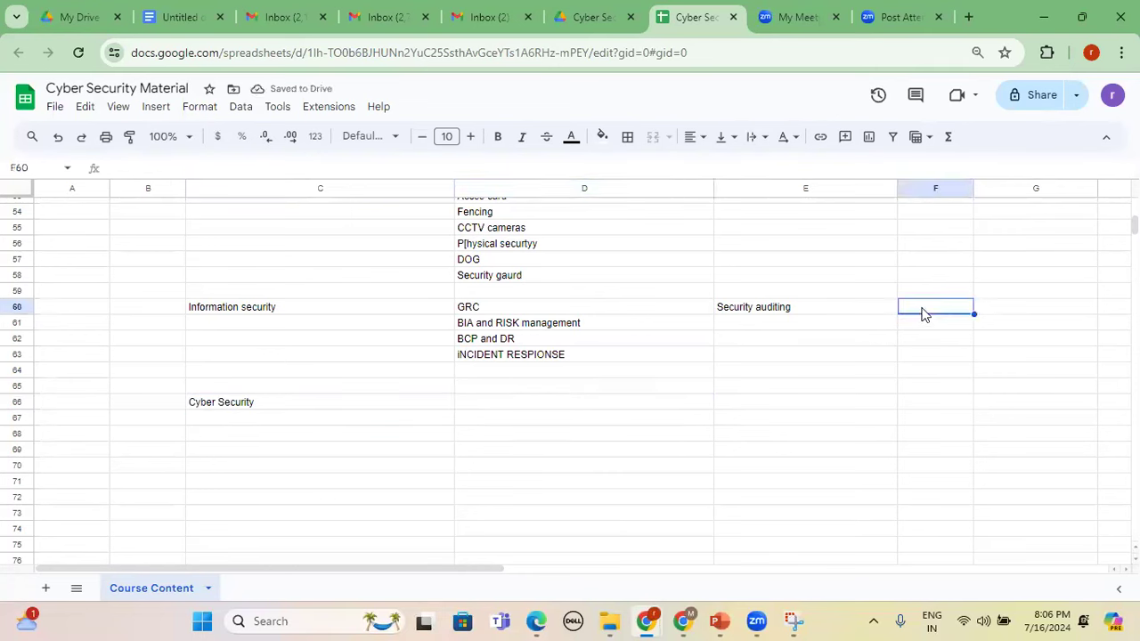